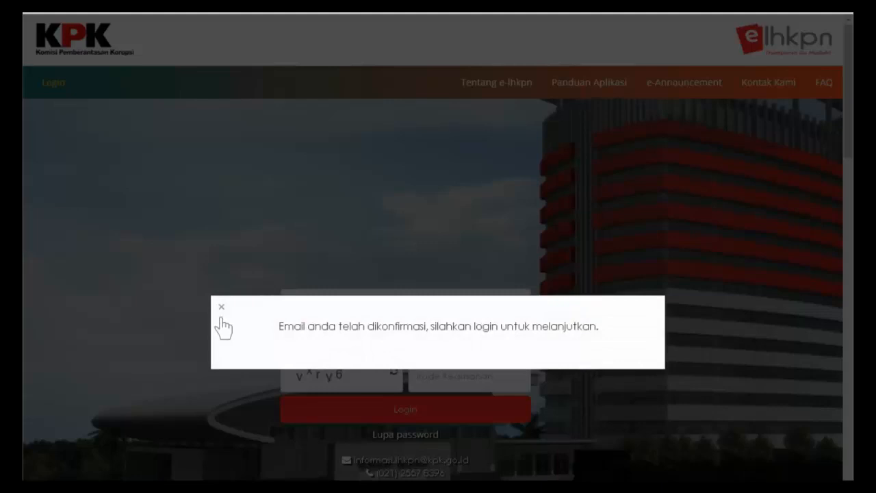
- Dismiss the email-confirmed notice and log in with the account's username, password and security code
{"action": "left_click", "coordinate": [221, 307]}
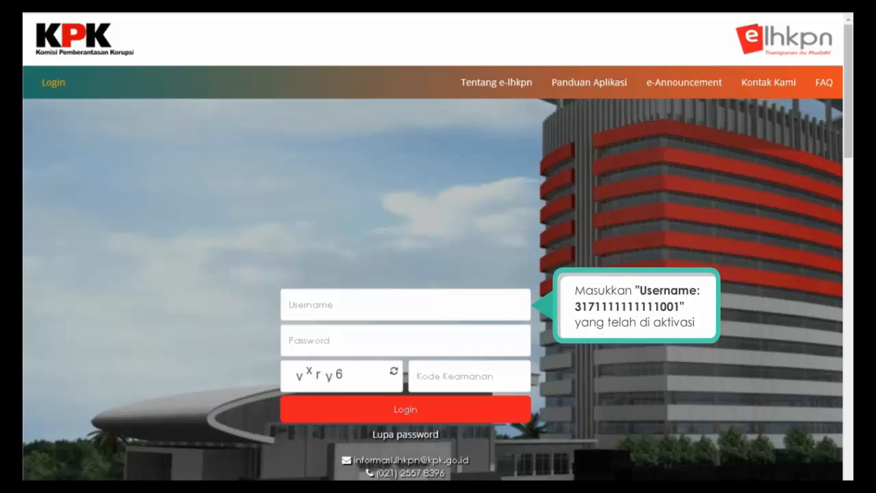
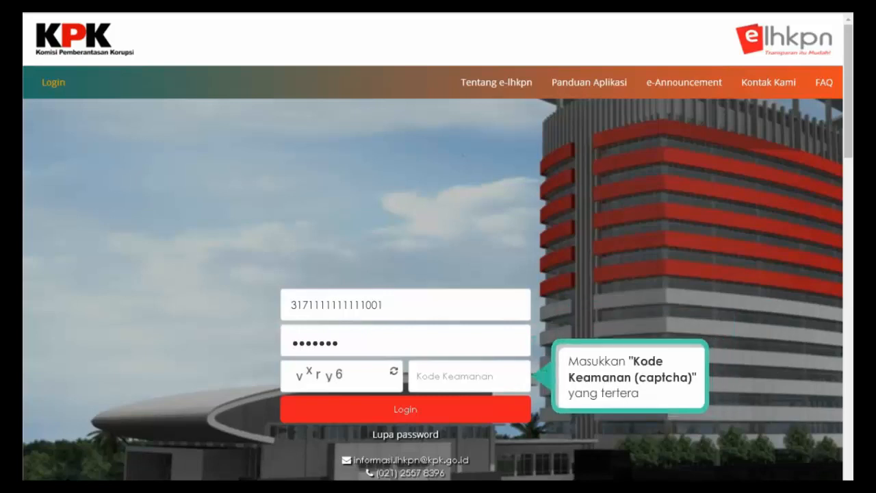
{"action": "left_click", "coordinate": [438, 376]}
{"action": "type", "text": "vxry6"}
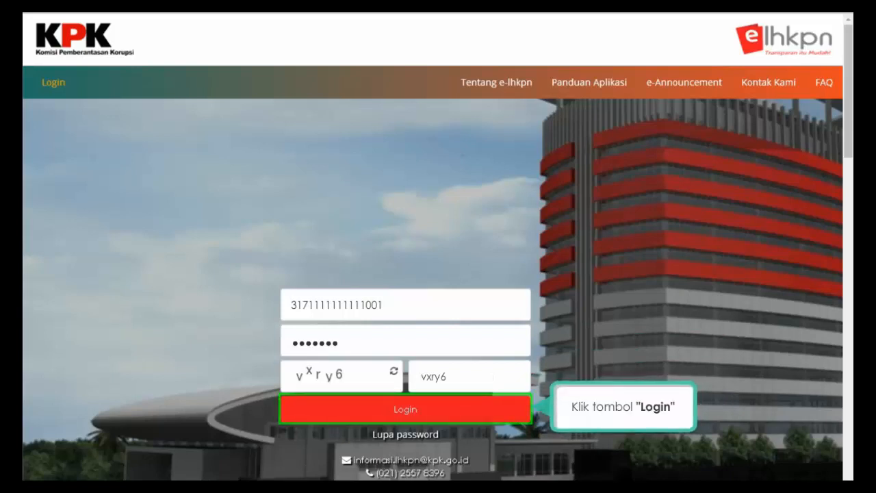
{"action": "left_click", "coordinate": [405, 410]}
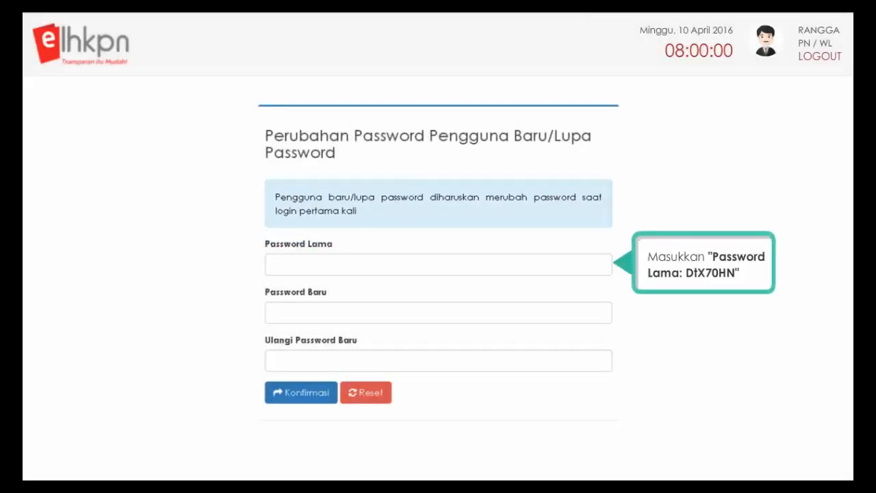
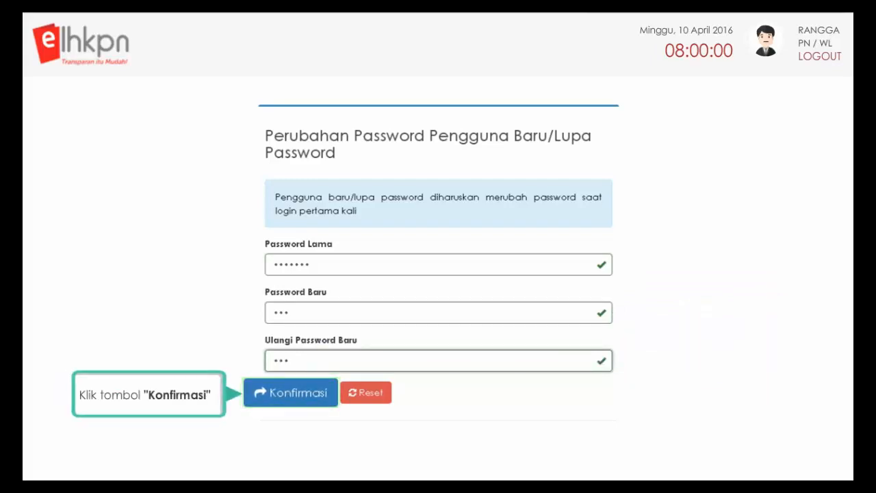
- Enter the old password and a new password, then confirm the password change
{"action": "left_click", "coordinate": [303, 398]}
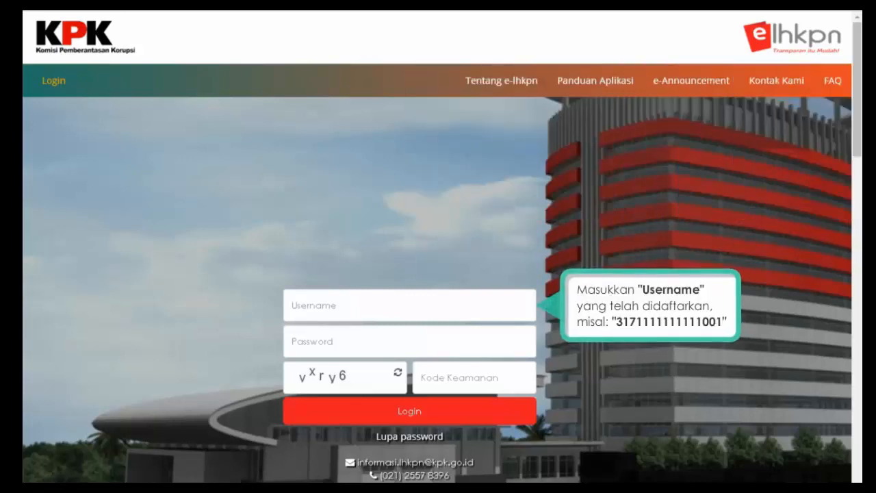
- Log in with the registered username, the new password and the captcha security code
{"action": "type", "text": "3171111111111001"}
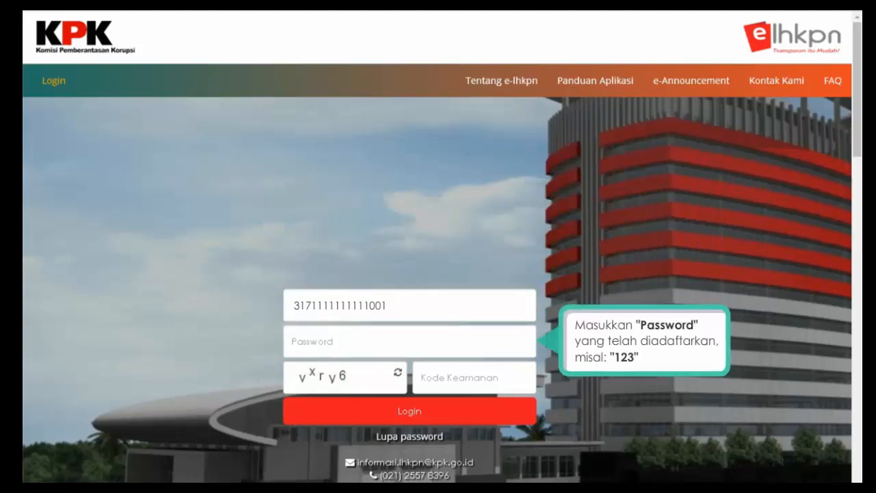
{"action": "left_click", "coordinate": [313, 341]}
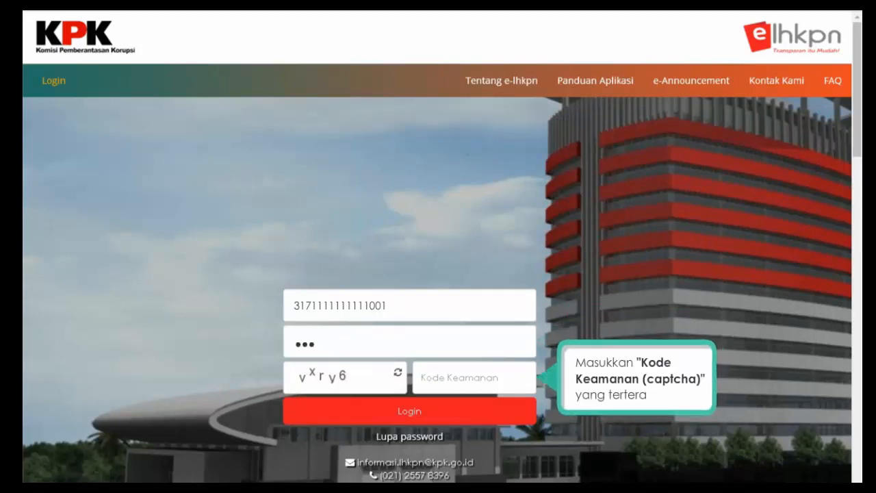
{"action": "left_click", "coordinate": [451, 377]}
{"action": "type", "text": "vxry6"}
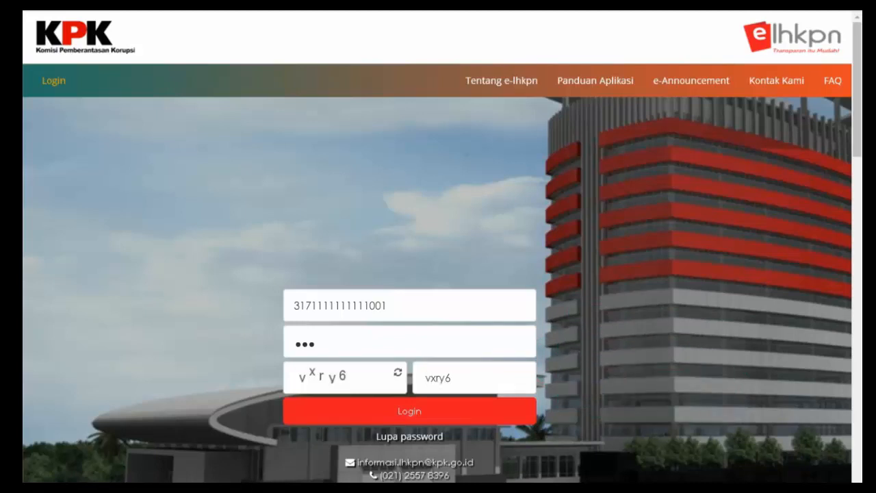
{"action": "left_click", "coordinate": [410, 416]}
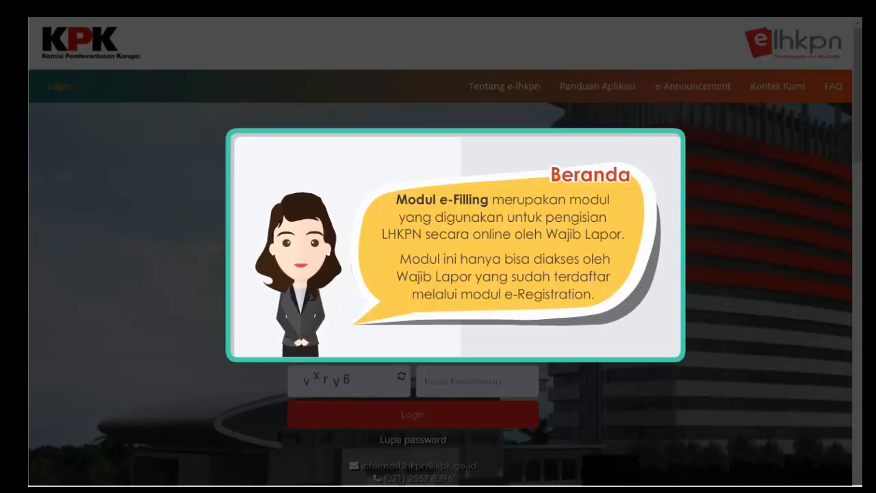
- Sign in again with the username, the account password and the captcha code
{"action": "type", "text": "3171111111111001"}
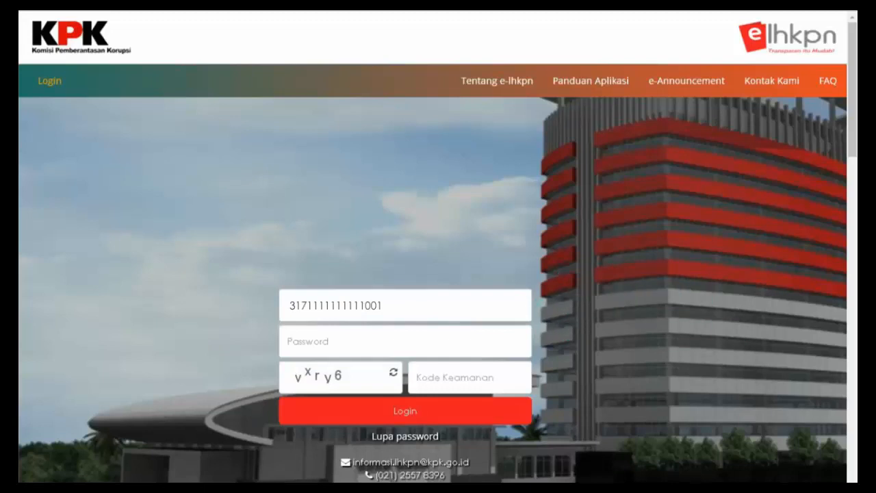
{"action": "left_click", "coordinate": [290, 342]}
{"action": "type", "text": "•••••••"}
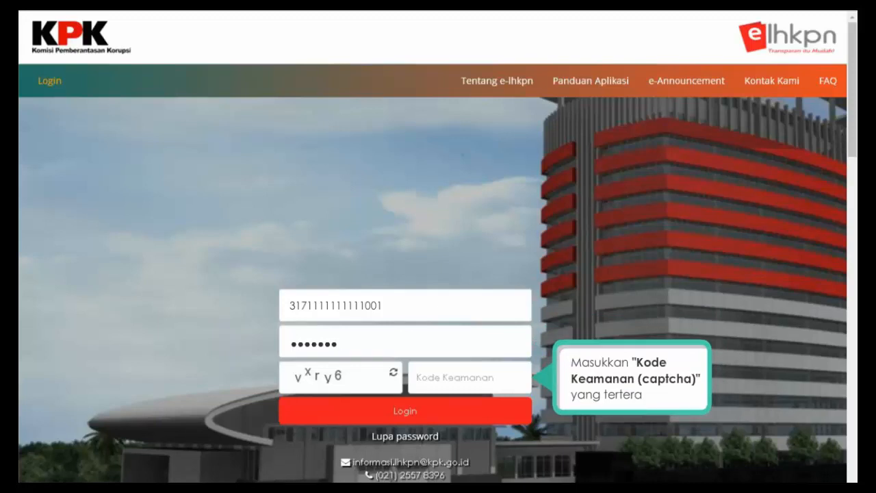
{"action": "left_click", "coordinate": [419, 377]}
{"action": "type", "text": "vxry6"}
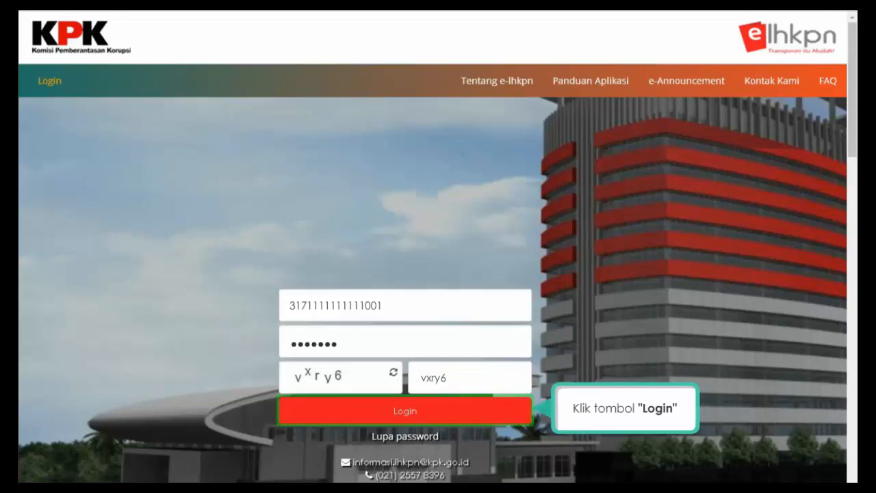
{"action": "left_click", "coordinate": [405, 414]}
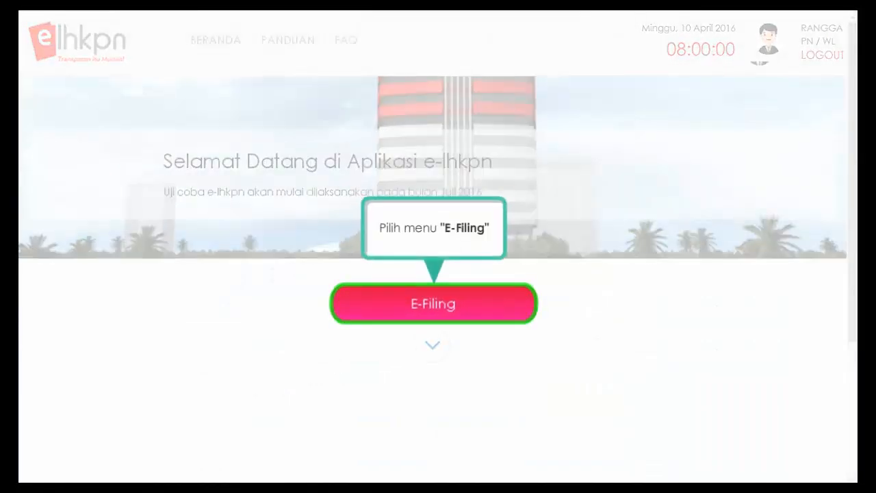
- Open the E-Filing module from the welcome page
{"action": "left_click", "coordinate": [432, 306]}
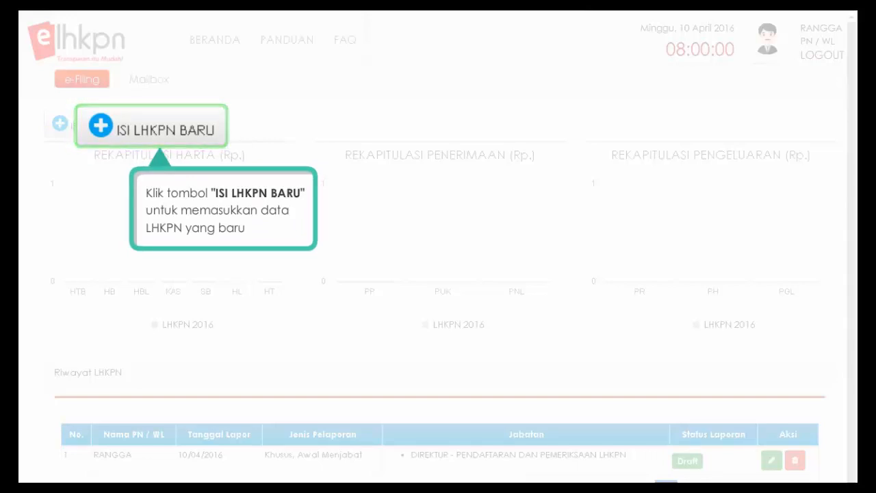
- Create a new LHKPN report of type Khusus, status Awal Menjabat, dated 10/04/2016
{"action": "left_click", "coordinate": [100, 137]}
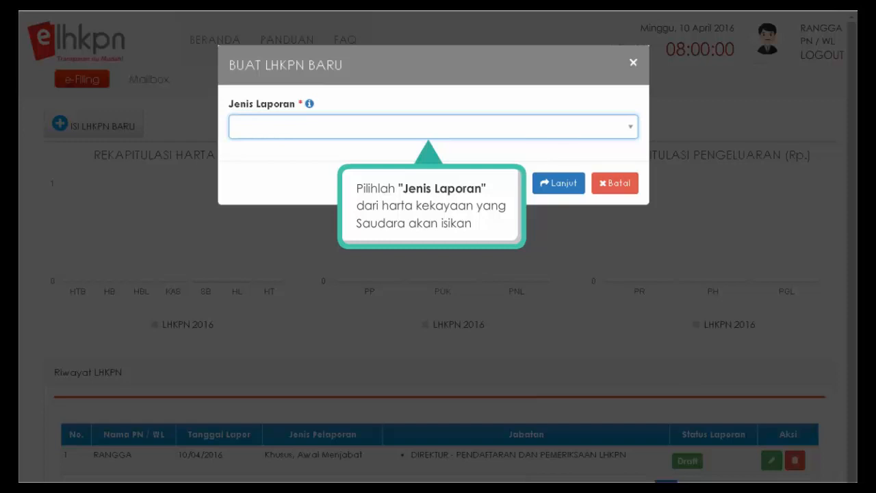
{"action": "left_click", "coordinate": [630, 128]}
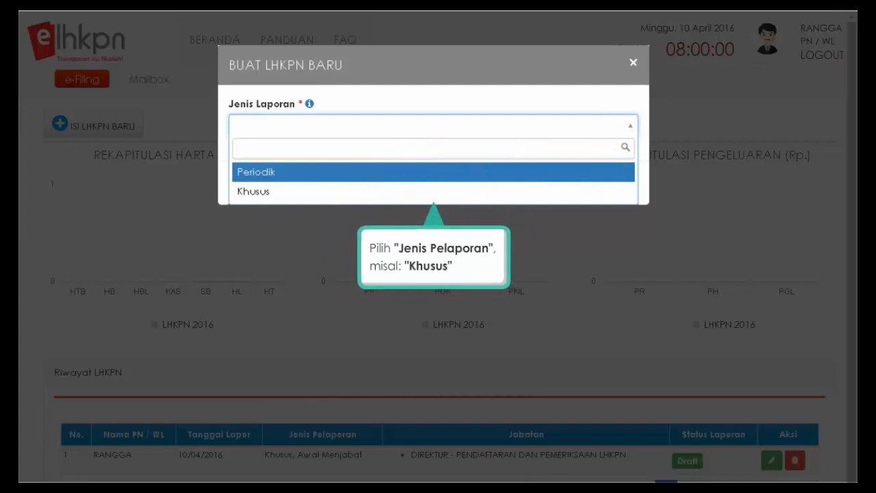
{"action": "left_click", "coordinate": [296, 193]}
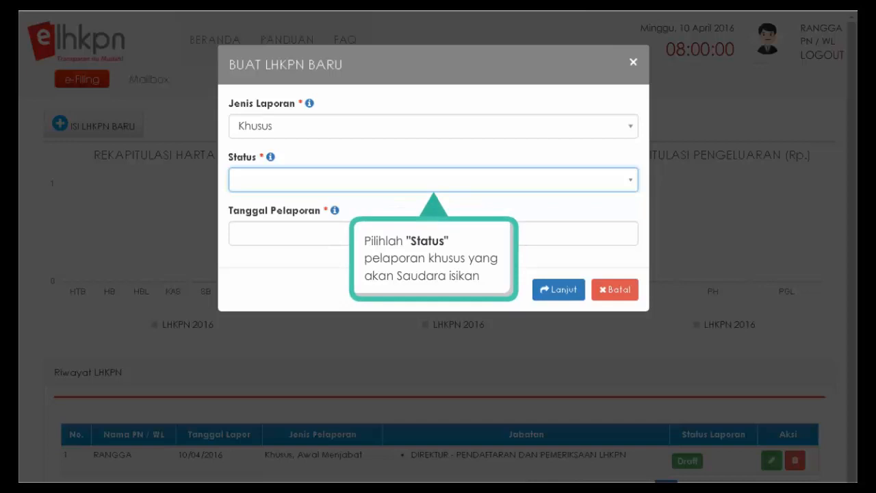
{"action": "left_click", "coordinate": [630, 180]}
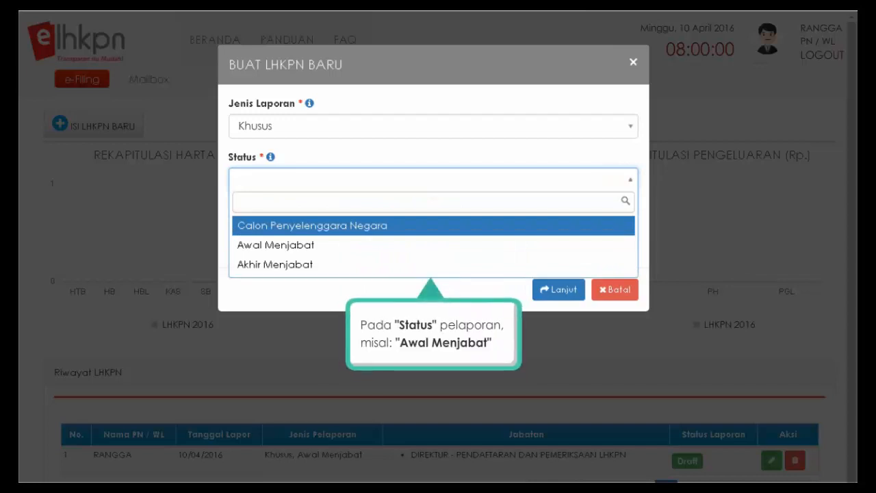
{"action": "left_click", "coordinate": [342, 245]}
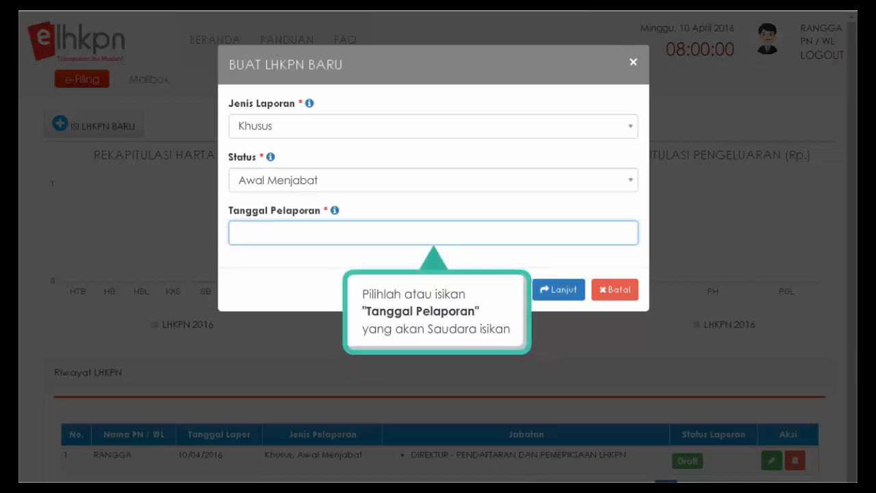
{"action": "left_click", "coordinate": [362, 236]}
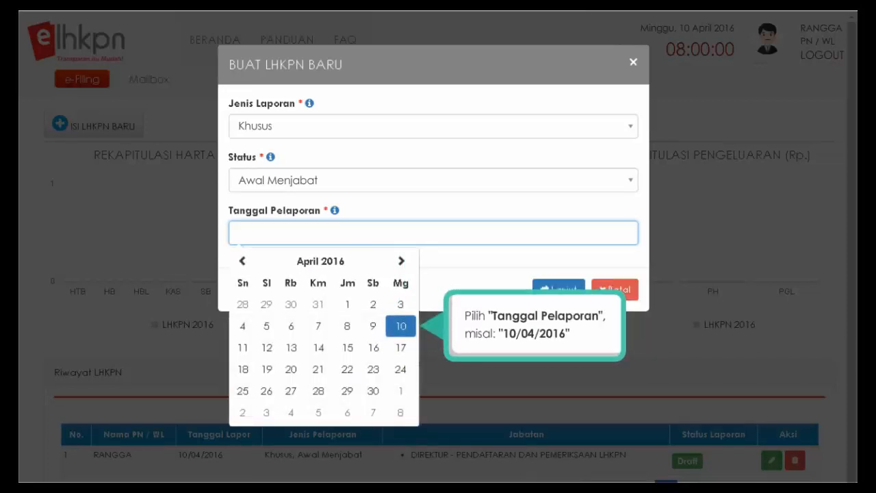
{"action": "left_click", "coordinate": [400, 328]}
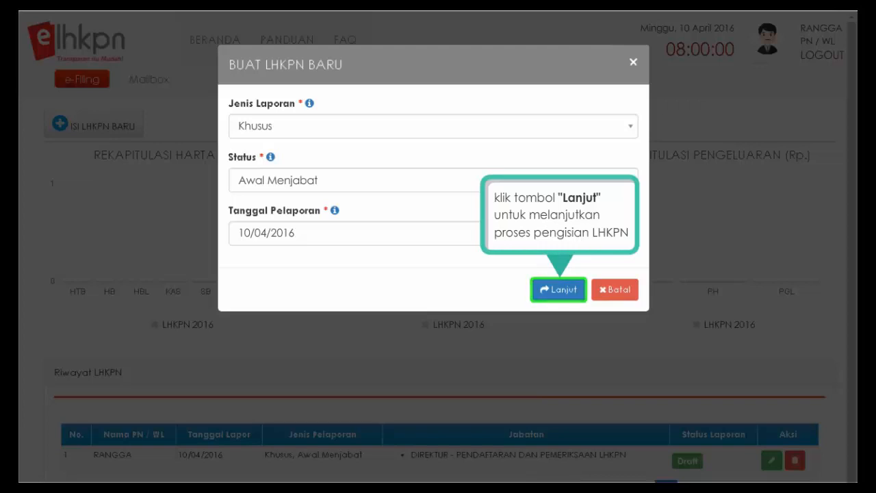
{"action": "left_click", "coordinate": [561, 303]}
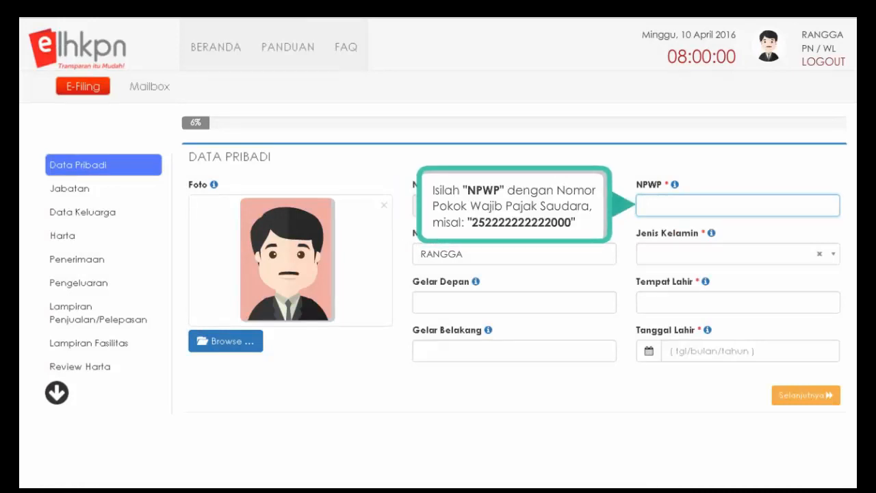
- Enter the NPWP taxpayer number and set Jenis Kelamin to LAKI-LAKI
{"action": "type", "text": "252222222222000"}
{"action": "key", "text": "Tab"}
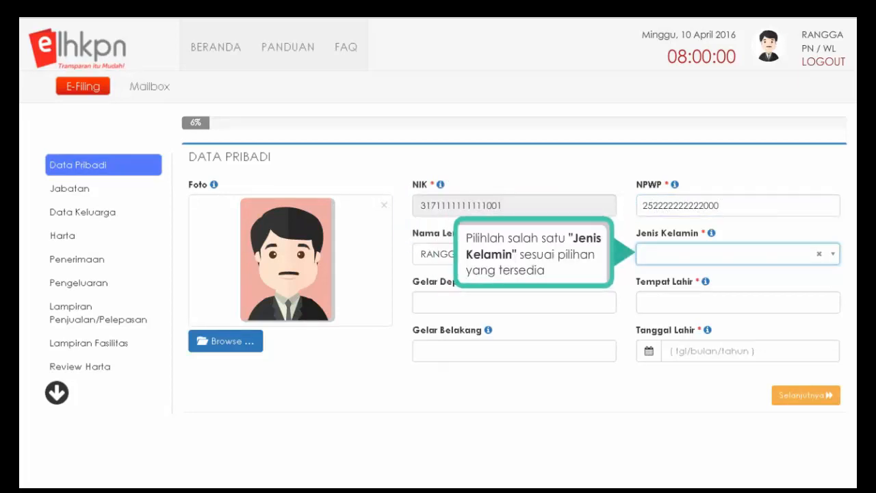
{"action": "left_click", "coordinate": [834, 261]}
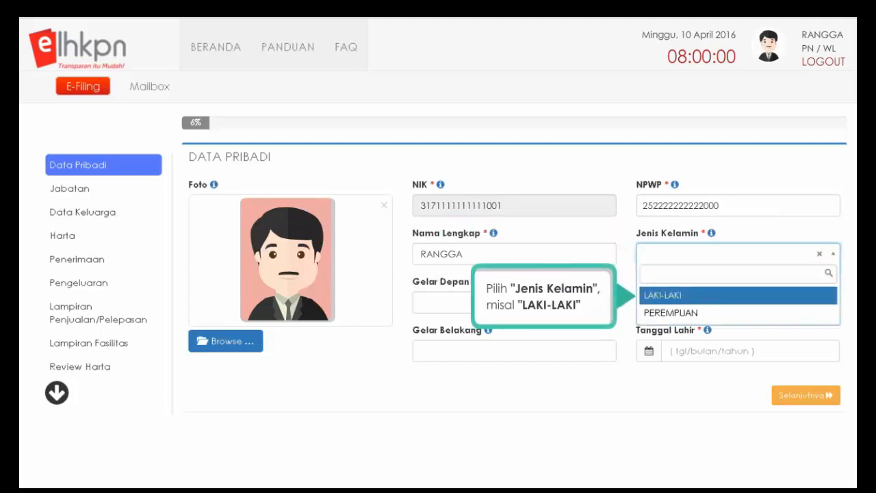
{"action": "left_click", "coordinate": [729, 296]}
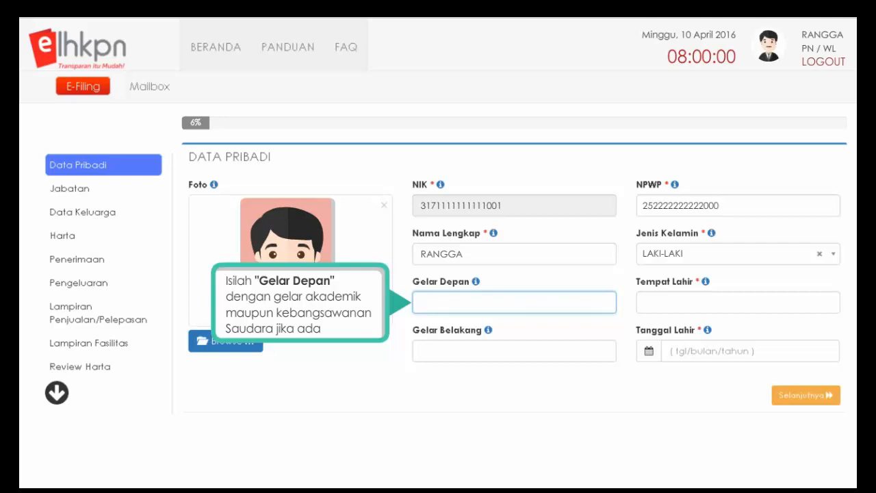
{"action": "left_click", "coordinate": [514, 350]}
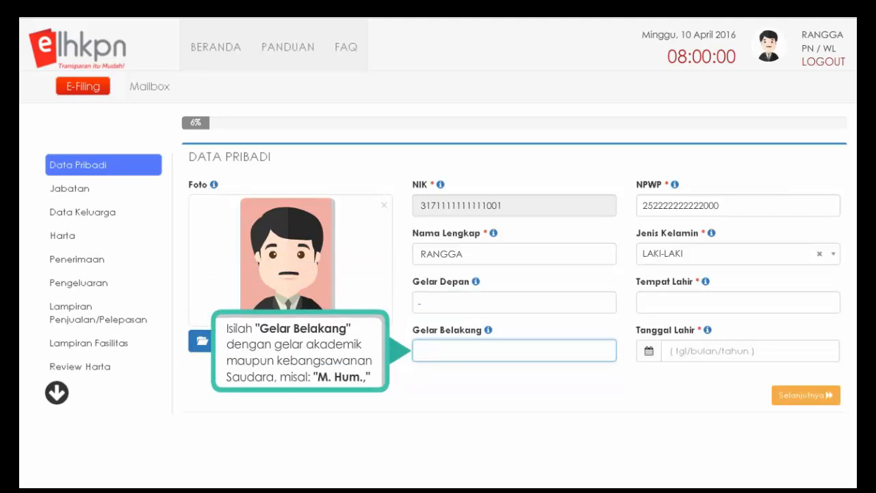
{"action": "type", "text": "M. Hum.,"}
{"action": "left_click", "coordinate": [738, 302]}
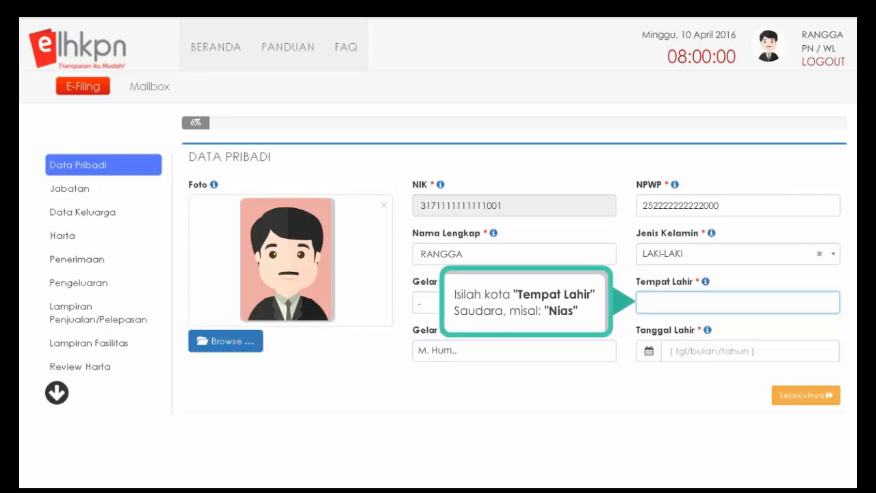
{"action": "type", "text": "NIAS"}
{"action": "key", "text": "Tab"}
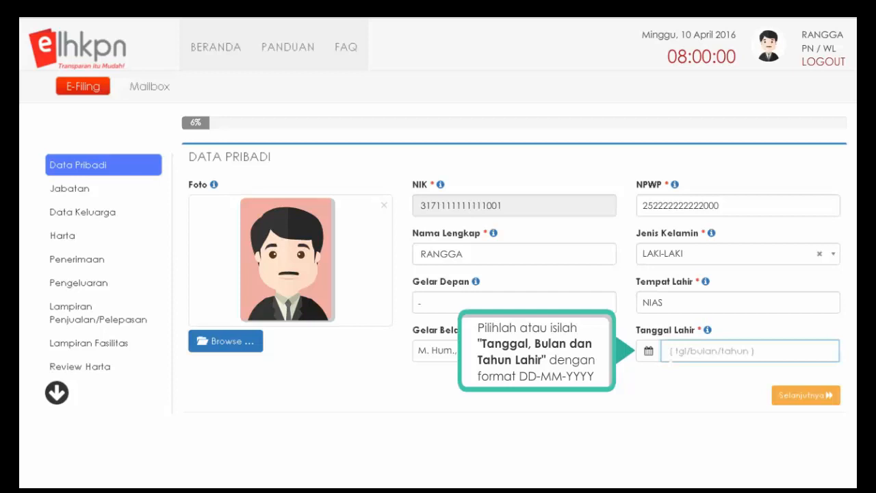
{"action": "left_click", "coordinate": [718, 357]}
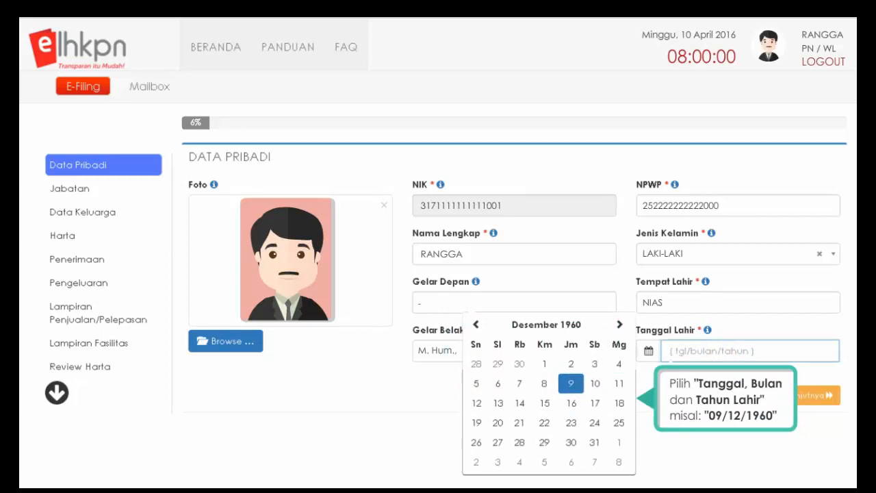
{"action": "left_click", "coordinate": [570, 385]}
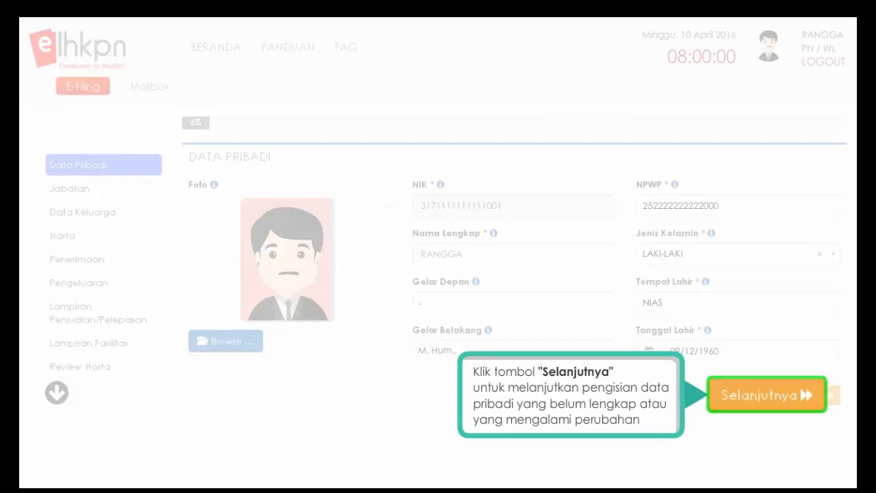
- On the next personal data page, set Status Nikah to KAWIN and Agama to ISLAM
{"action": "left_click", "coordinate": [766, 409]}
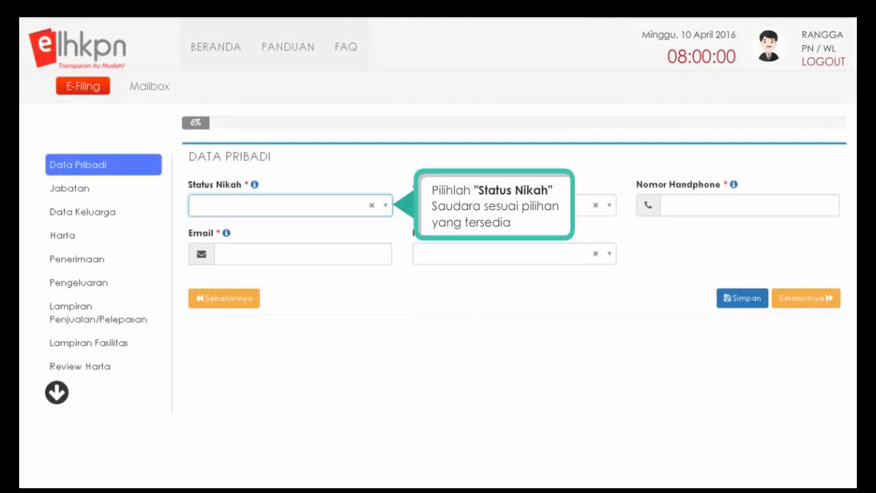
{"action": "left_click", "coordinate": [387, 209]}
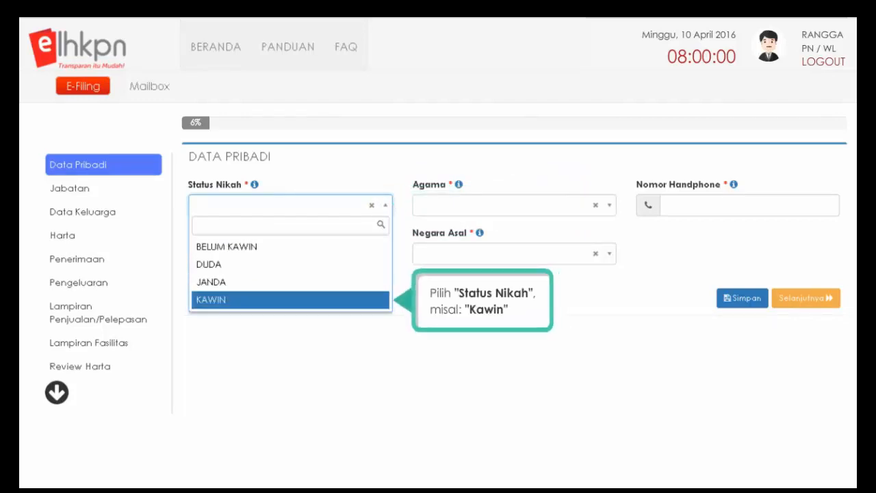
{"action": "left_click", "coordinate": [214, 301]}
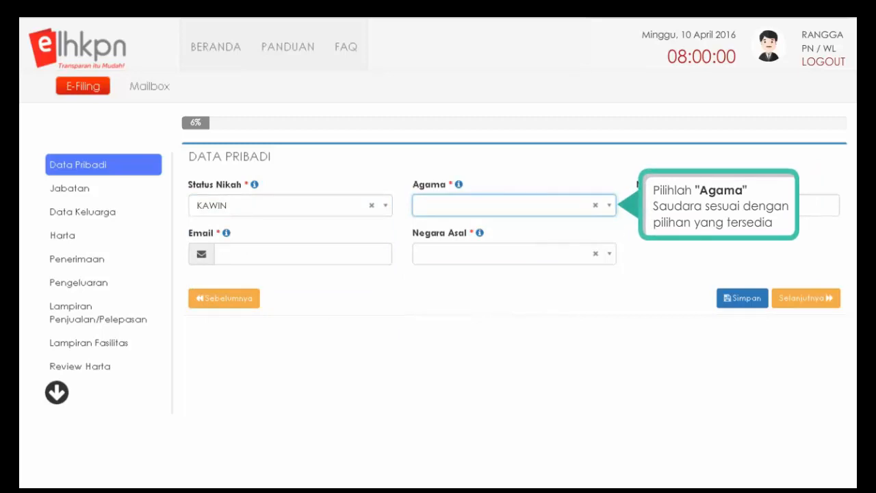
{"action": "left_click", "coordinate": [610, 209]}
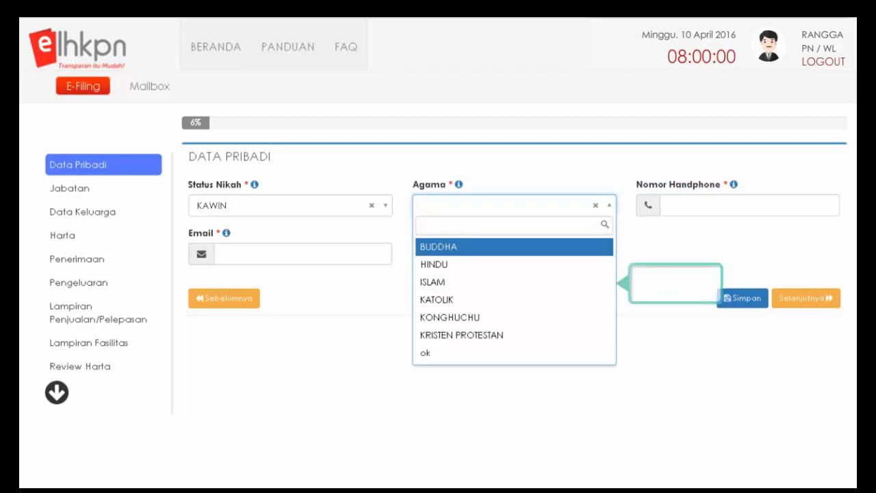
{"action": "left_click", "coordinate": [544, 282]}
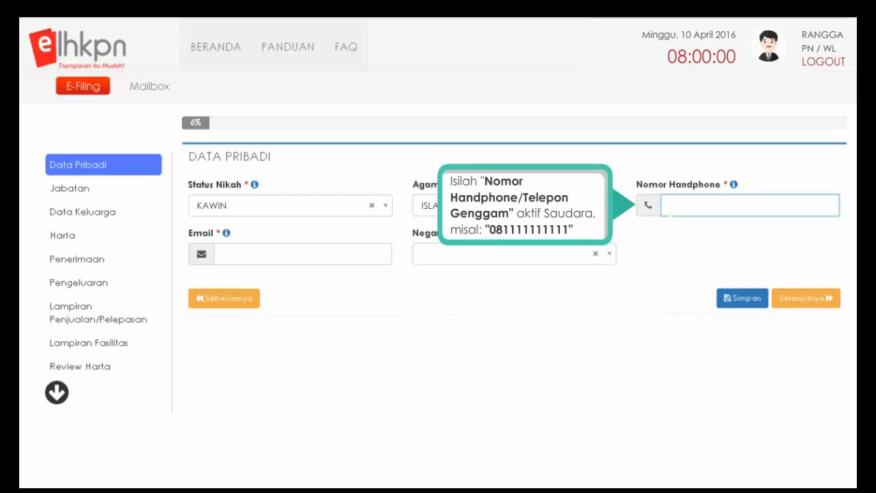
- Enter the mobile number and e-mail address, and set Negara Asal to INDONESIA
{"action": "type", "text": "081111111111"}
{"action": "left_click", "coordinate": [223, 254]}
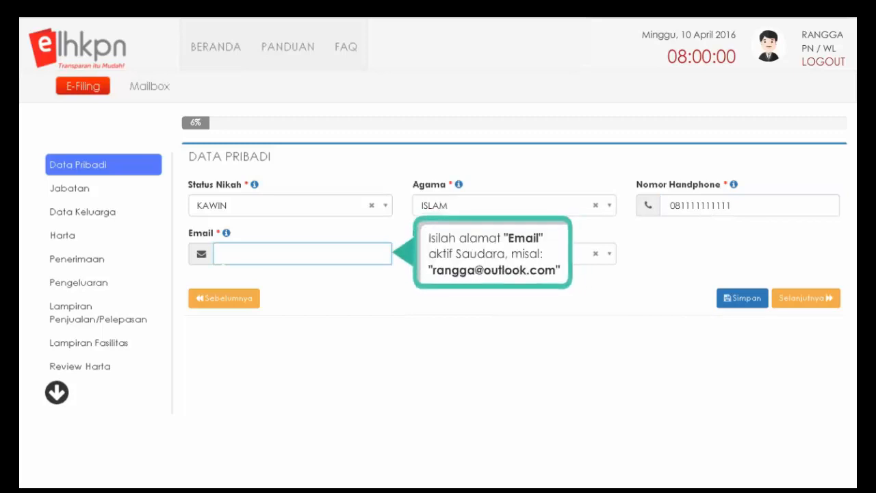
{"action": "key", "text": "Tab"}
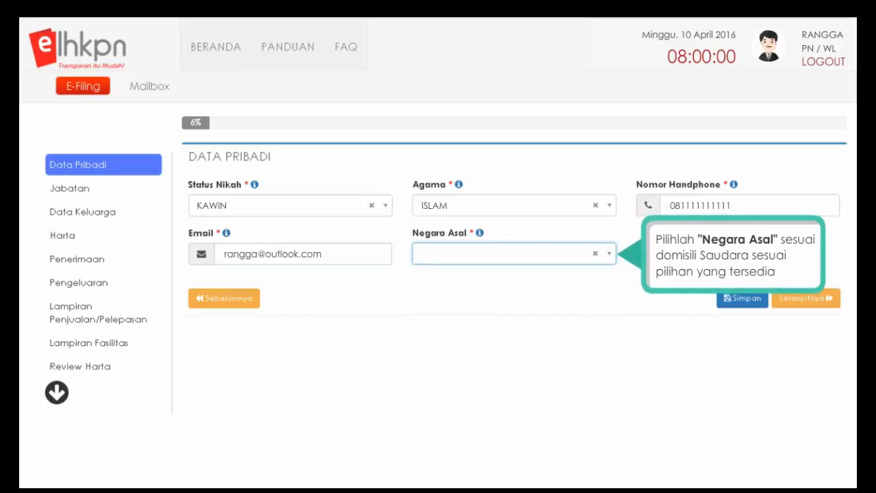
{"action": "left_click", "coordinate": [609, 257]}
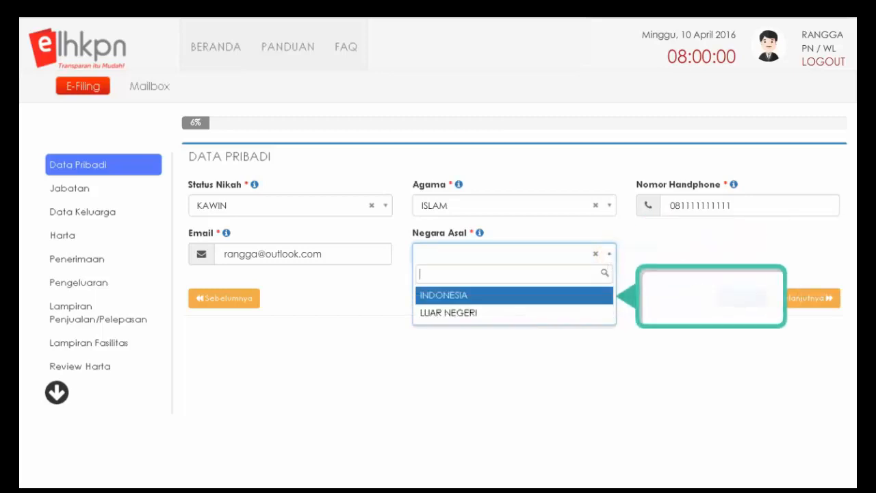
{"action": "left_click", "coordinate": [512, 296]}
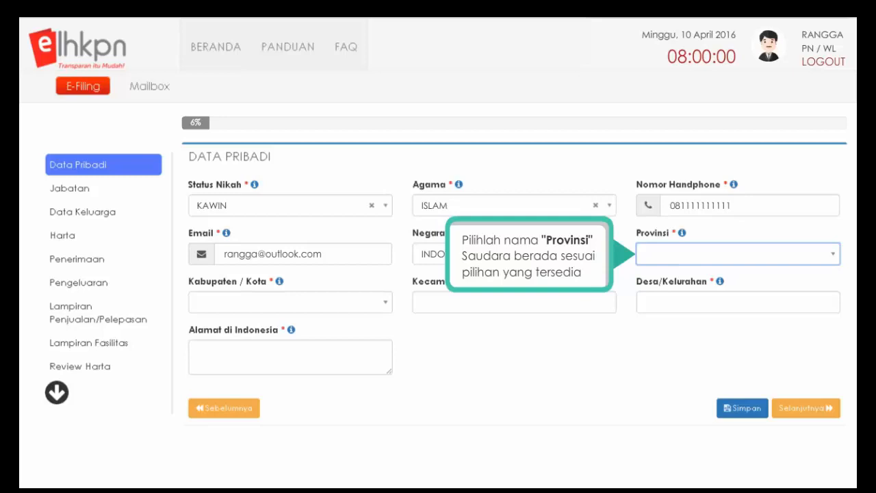
- Set Provinsi to DKI JAKARTA and Kabupaten/Kota to JAKARTA SELATAN
{"action": "left_click", "coordinate": [832, 256]}
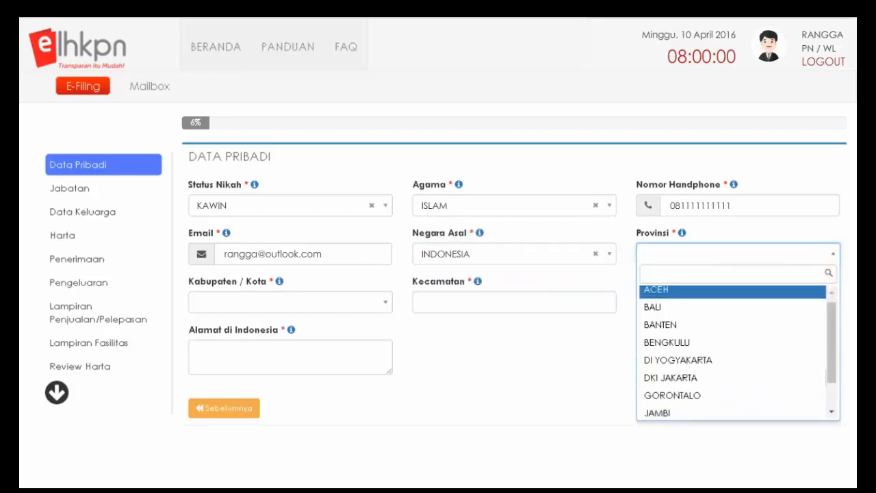
{"action": "scroll", "coordinate": [737, 352], "scroll_direction": "down", "scroll_amount": 1}
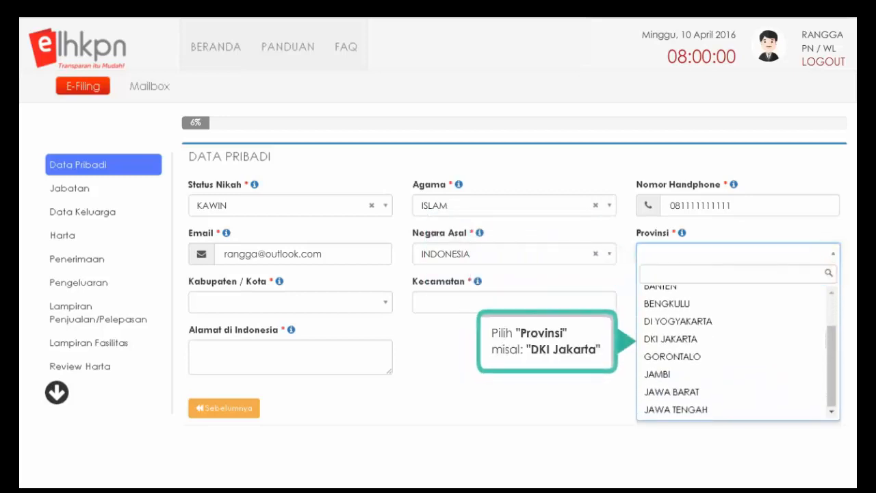
{"action": "left_click", "coordinate": [667, 339]}
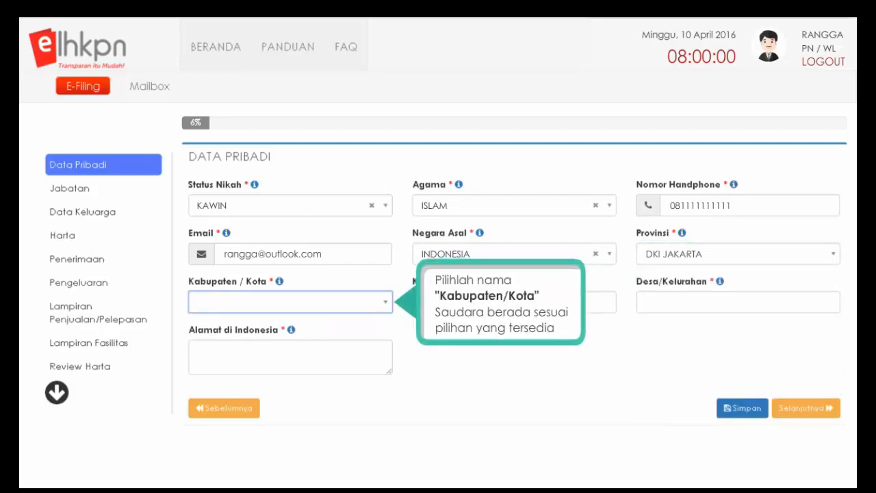
{"action": "left_click", "coordinate": [387, 306]}
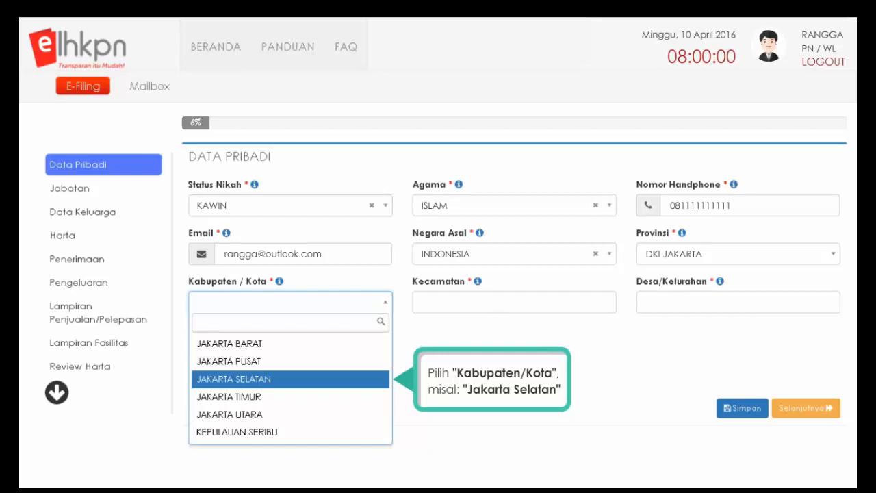
{"action": "left_click", "coordinate": [237, 381]}
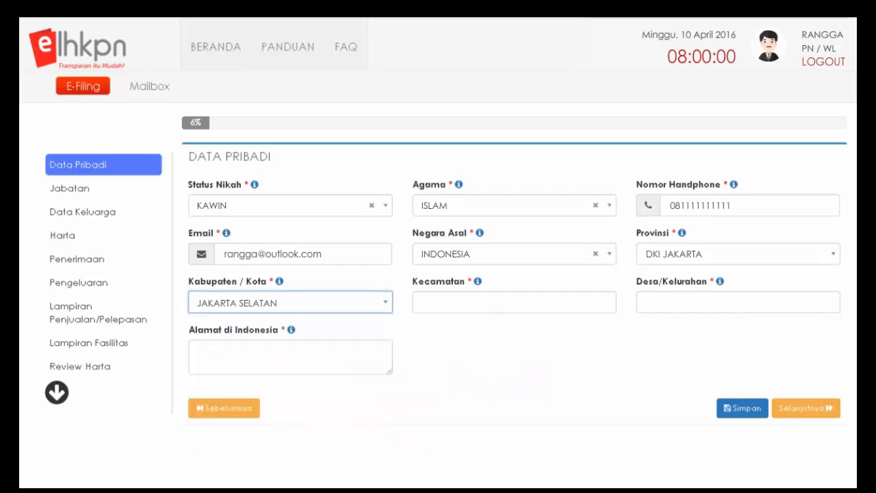
- Enter Kecamatan and Desa/Kelurahan SETIABUDI, plus the street address in Indonesia
{"action": "left_click", "coordinate": [514, 303]}
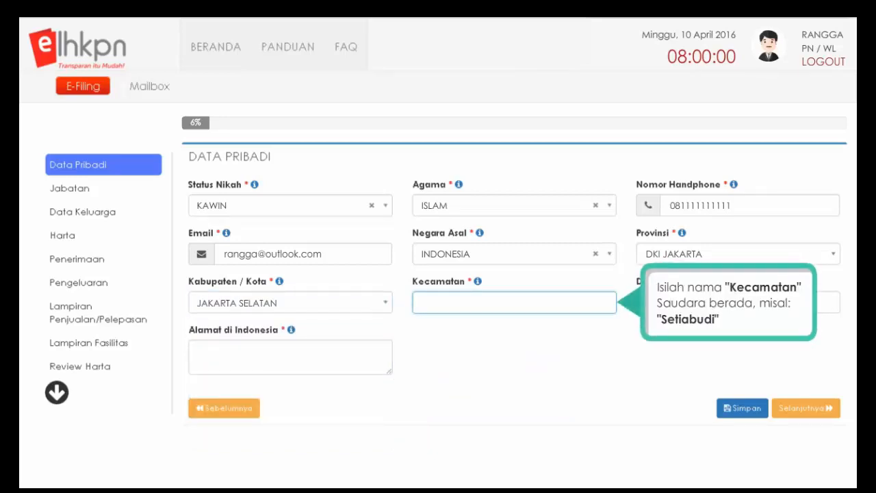
{"action": "type", "text": "SETIABUDI"}
{"action": "left_click", "coordinate": [737, 303]}
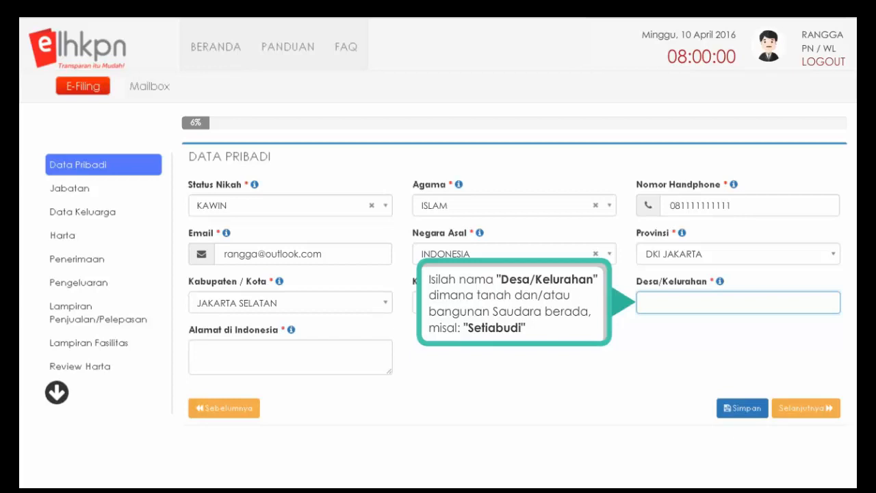
{"action": "type", "text": "SETIABUDI"}
{"action": "left_click", "coordinate": [290, 357]}
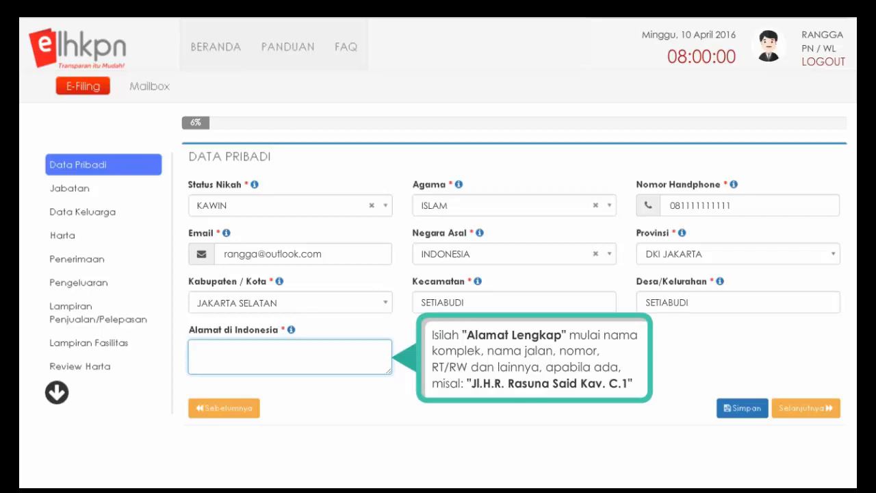
{"action": "type", "text": "JL. H.R. RASUNA SAID KAV. C.1"}
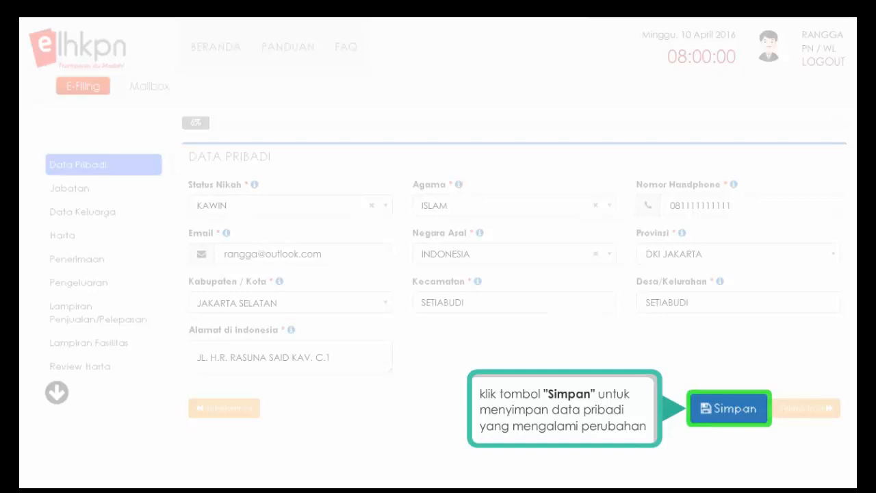
- Save the personal data and continue to the Jabatan section
{"action": "left_click", "coordinate": [728, 413]}
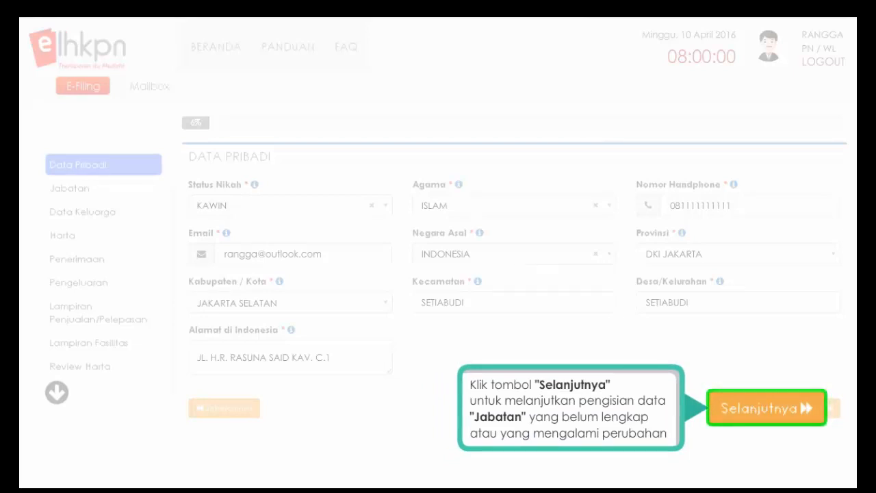
{"action": "left_click", "coordinate": [770, 414]}
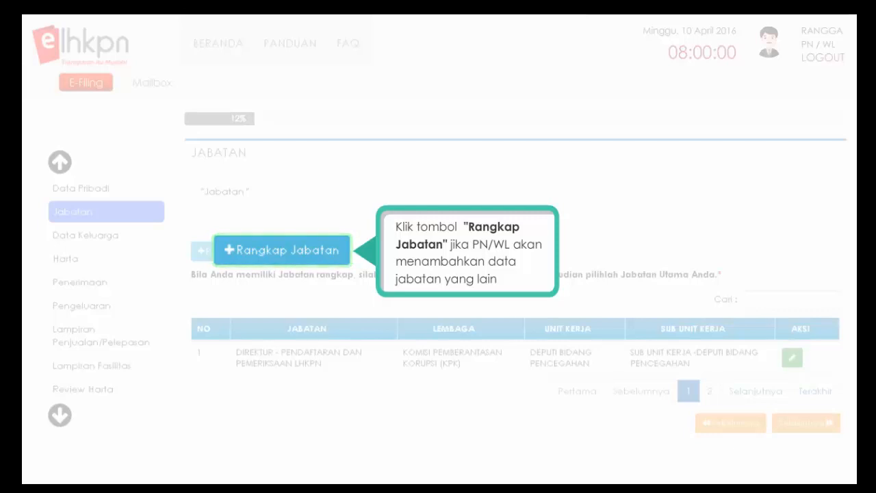
- Start a new position with institution KPK, unit DEPUTI BIDANG PENCEGAHAN and the LHKPN directorate sub-unit
{"action": "left_click", "coordinate": [230, 250]}
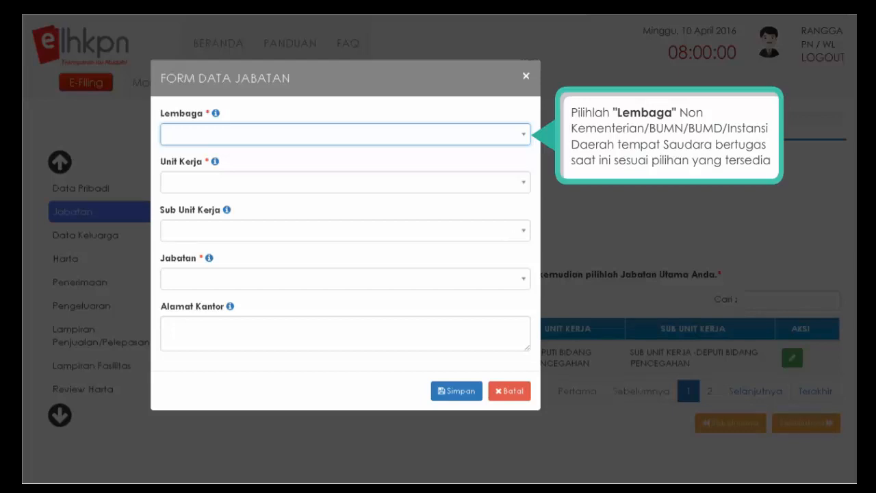
{"action": "left_click", "coordinate": [524, 140]}
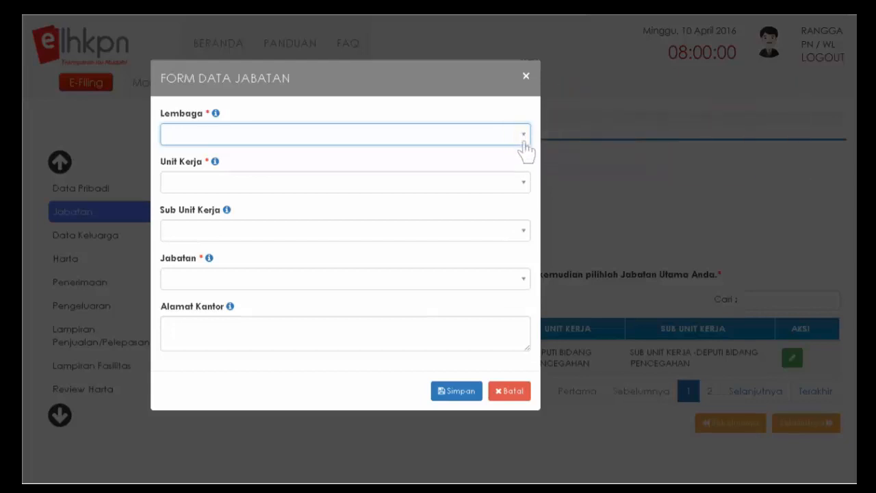
{"action": "scroll", "coordinate": [346, 233], "scroll_direction": "down", "scroll_amount": 2}
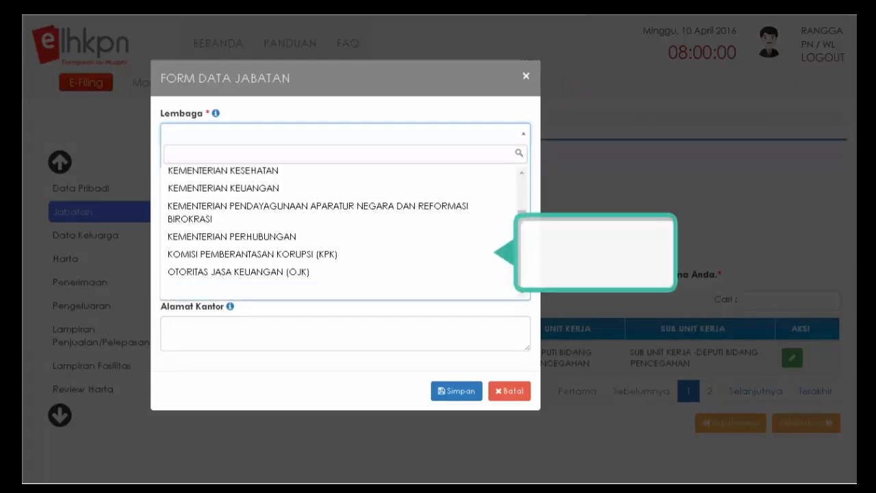
{"action": "left_click", "coordinate": [260, 255]}
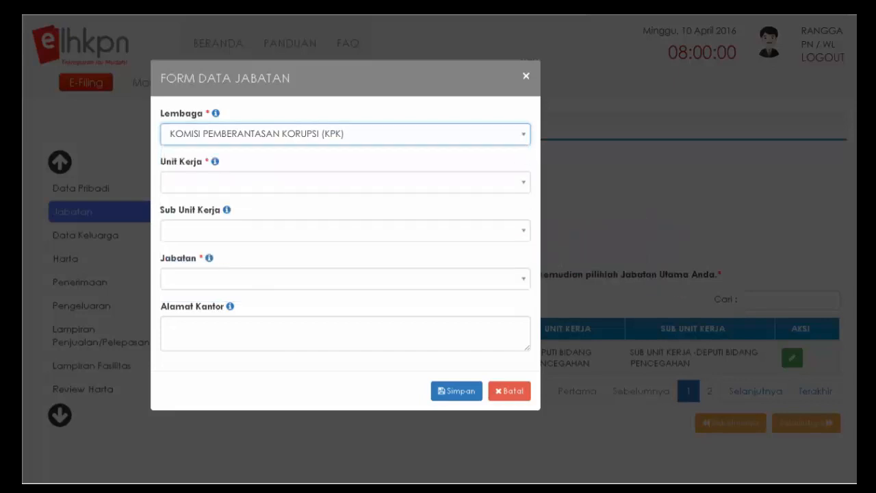
{"action": "key", "text": "Tab"}
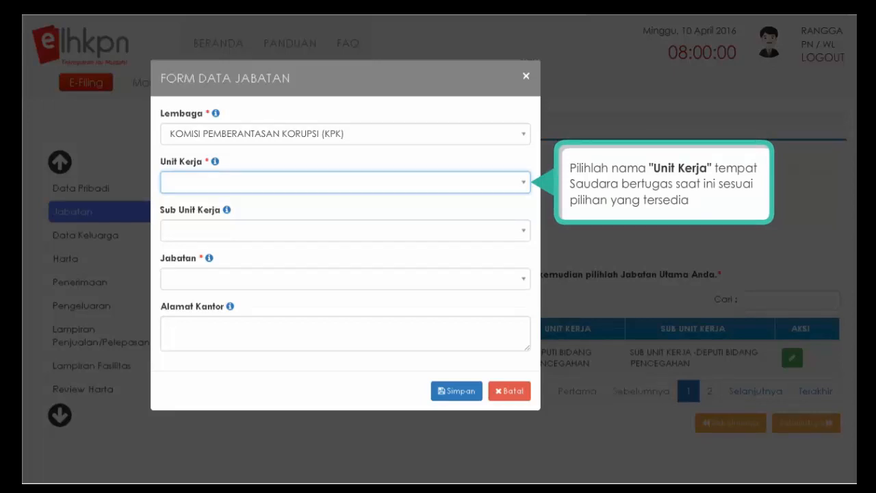
{"action": "left_click", "coordinate": [521, 184]}
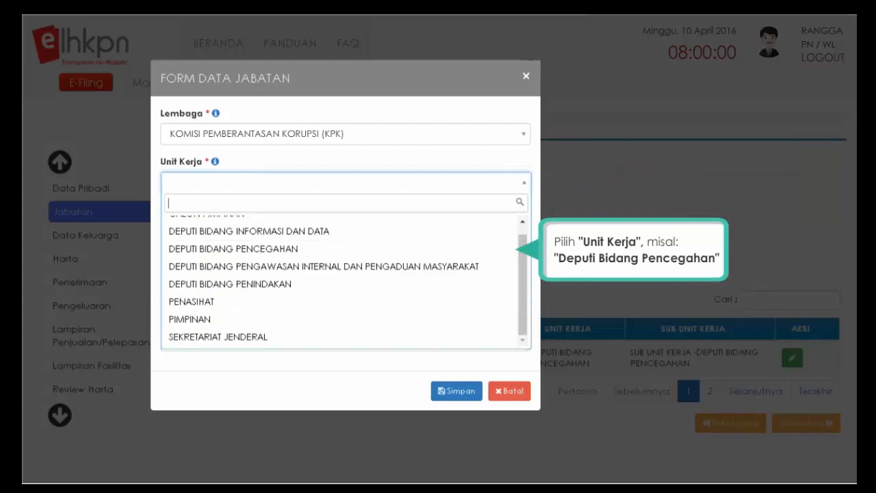
{"action": "left_click", "coordinate": [239, 249]}
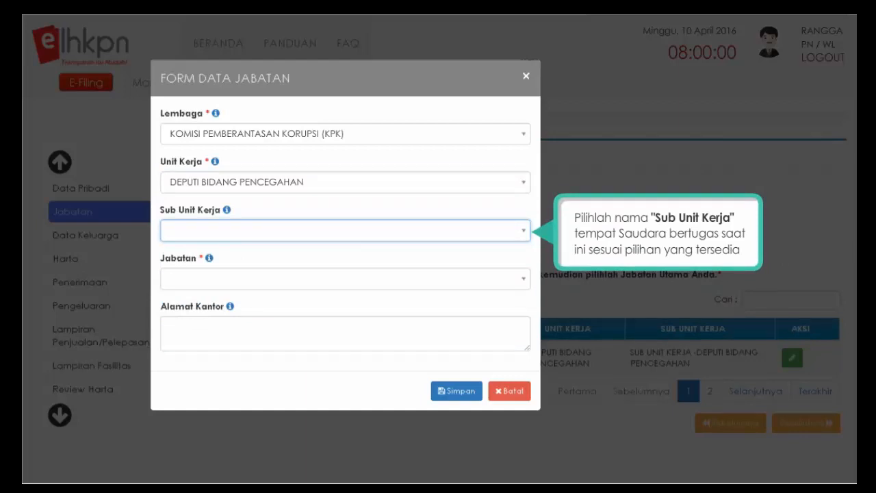
{"action": "left_click", "coordinate": [522, 230]}
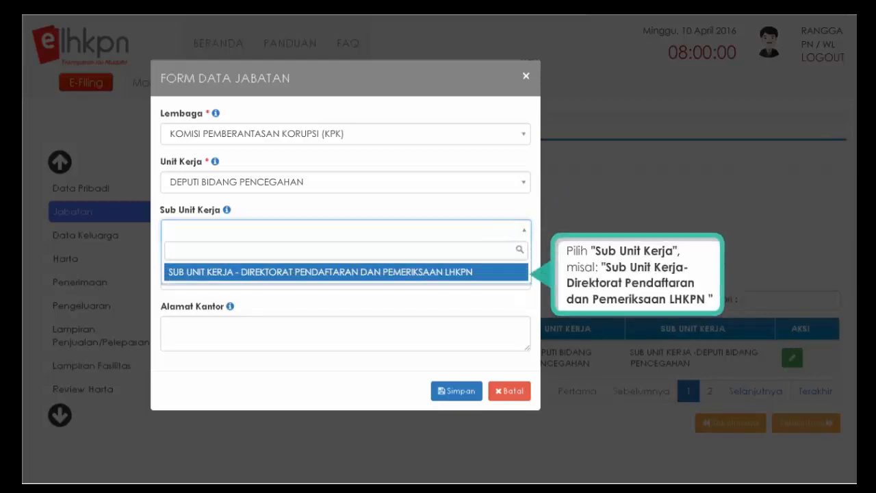
{"action": "left_click", "coordinate": [279, 272]}
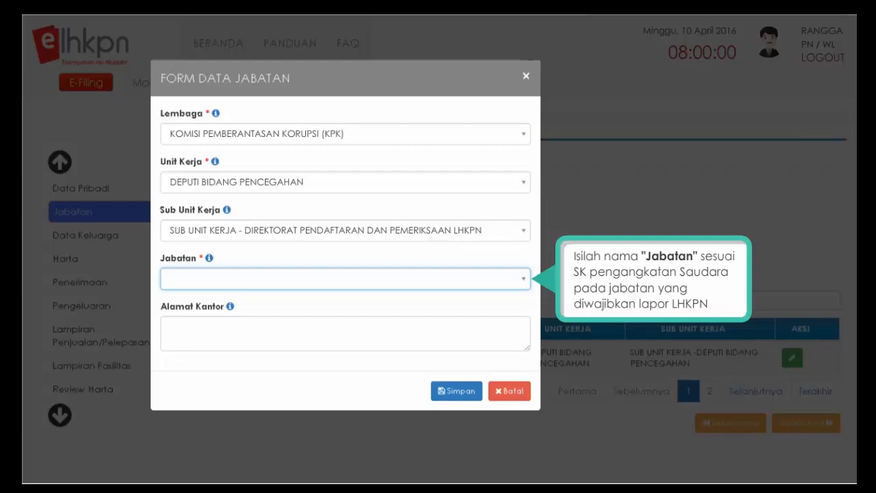
- Choose the ADMINISTRASI position, enter the KPK office address, and save the entry
{"action": "left_click", "coordinate": [524, 281]}
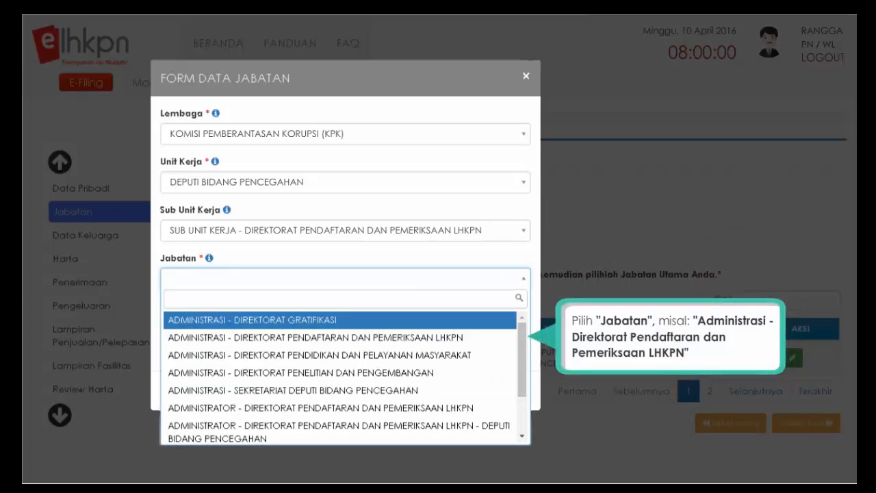
{"action": "left_click", "coordinate": [322, 338]}
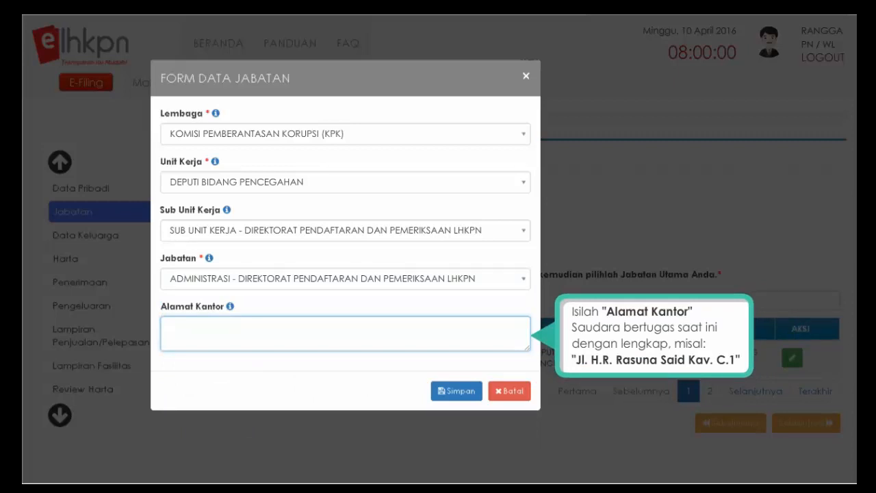
{"action": "type", "text": "JL. H.R. RASUNA SAID KAV. C.1"}
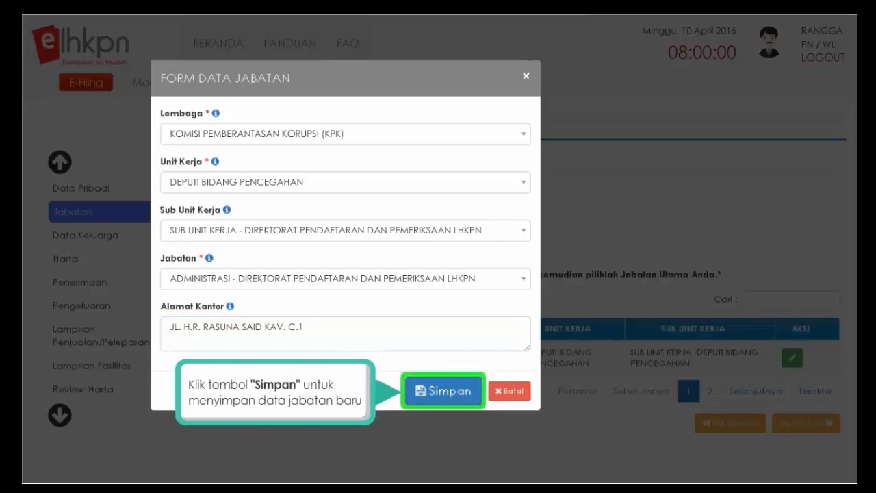
{"action": "left_click", "coordinate": [445, 395]}
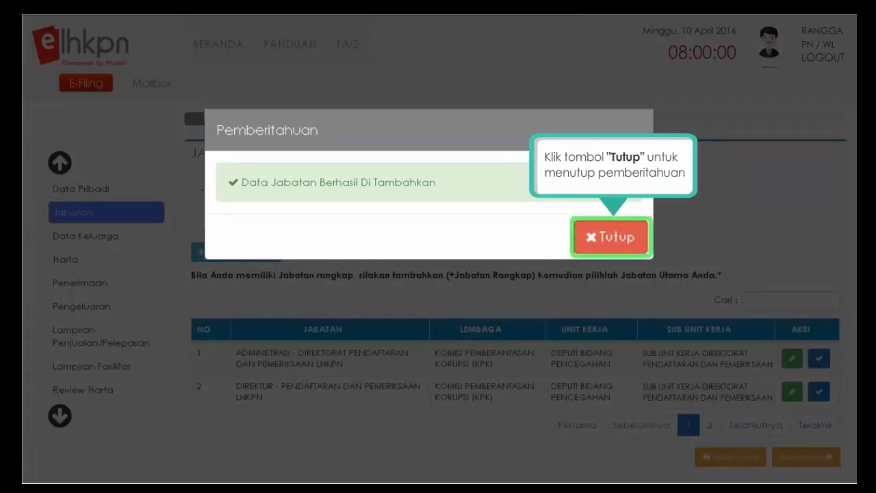
- Dismiss the success notice and confirm DIREKTUR as the main position
{"action": "left_click", "coordinate": [611, 240]}
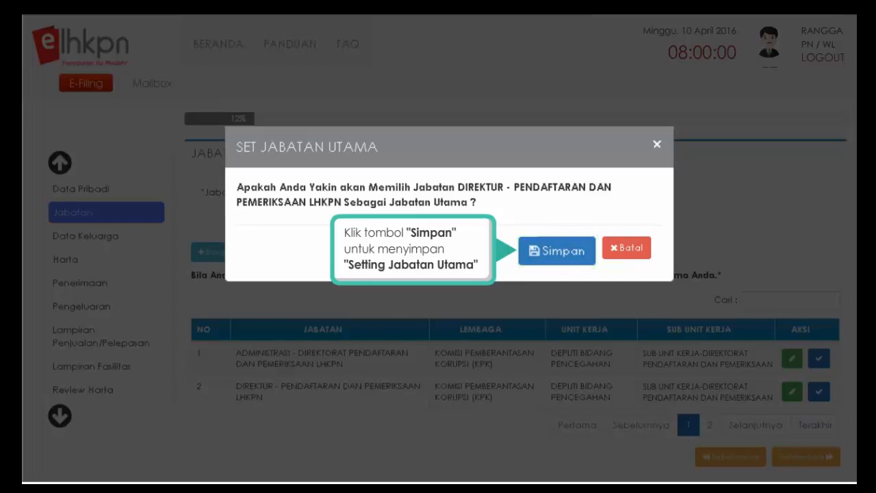
{"action": "left_click", "coordinate": [562, 261]}
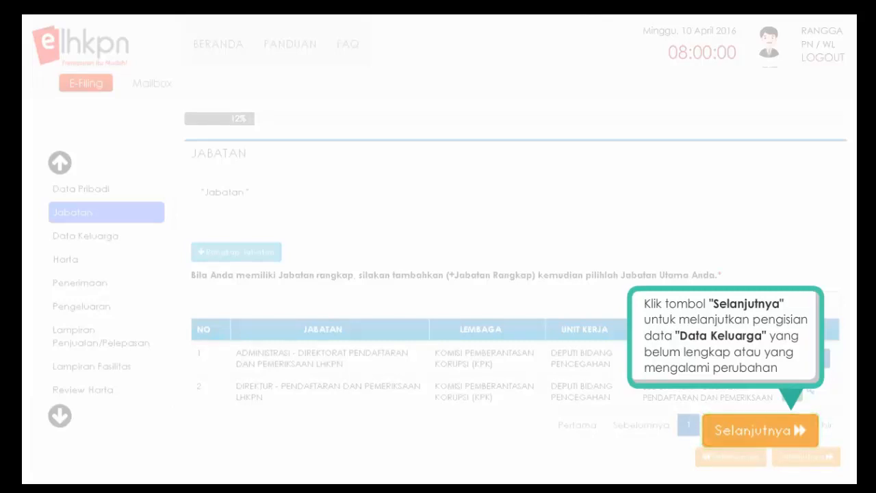
- Go to Data Keluarga and open a blank family-member form
{"action": "left_click", "coordinate": [773, 445]}
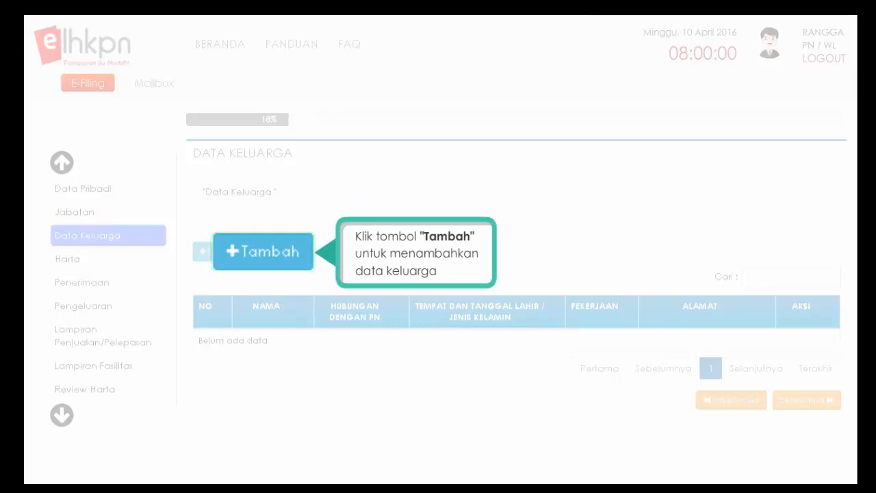
{"action": "left_click", "coordinate": [233, 258]}
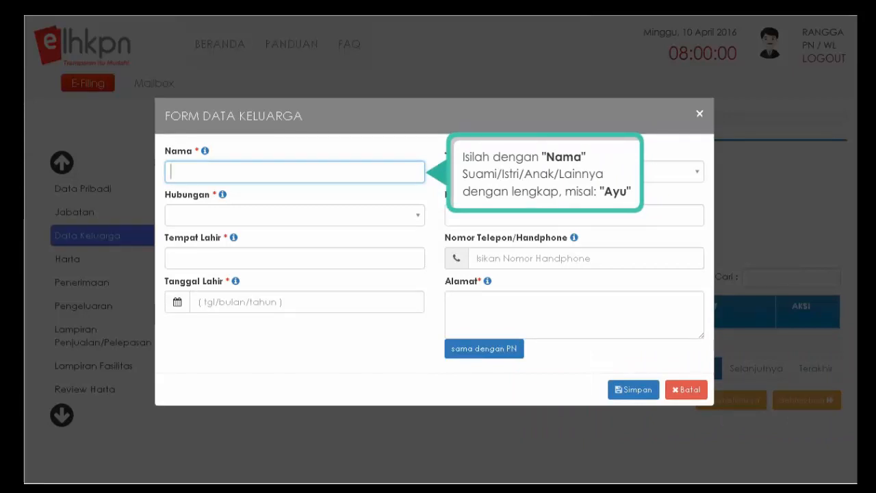
- Enter the wife's name, with gender PEREMPUAN and relationship ISTRI
{"action": "type", "text": "AYU"}
{"action": "left_click", "coordinate": [574, 172]}
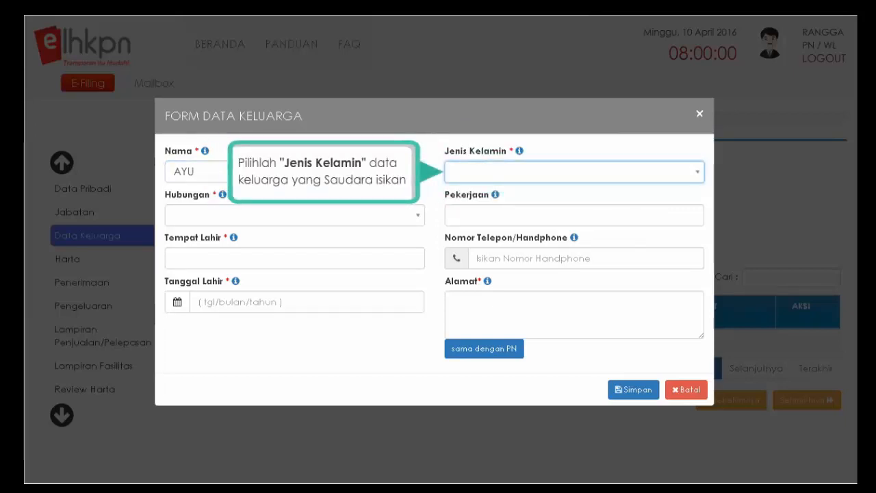
{"action": "left_click", "coordinate": [698, 173]}
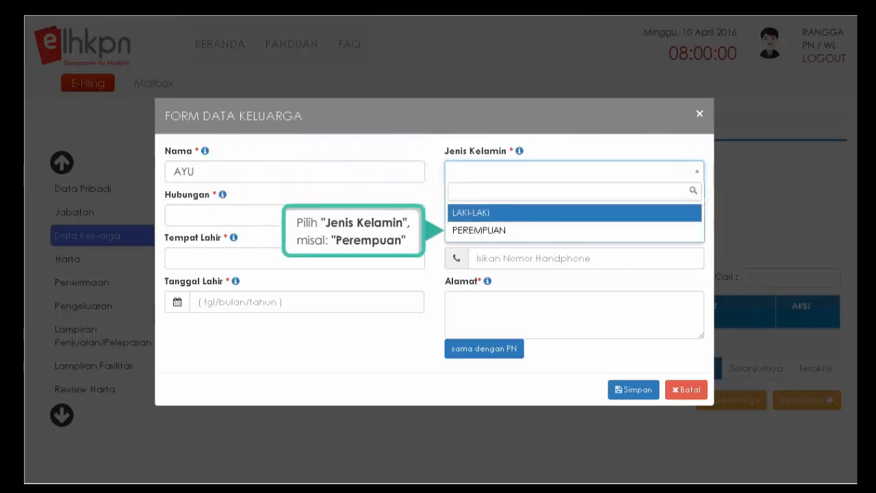
{"action": "left_click", "coordinate": [478, 231]}
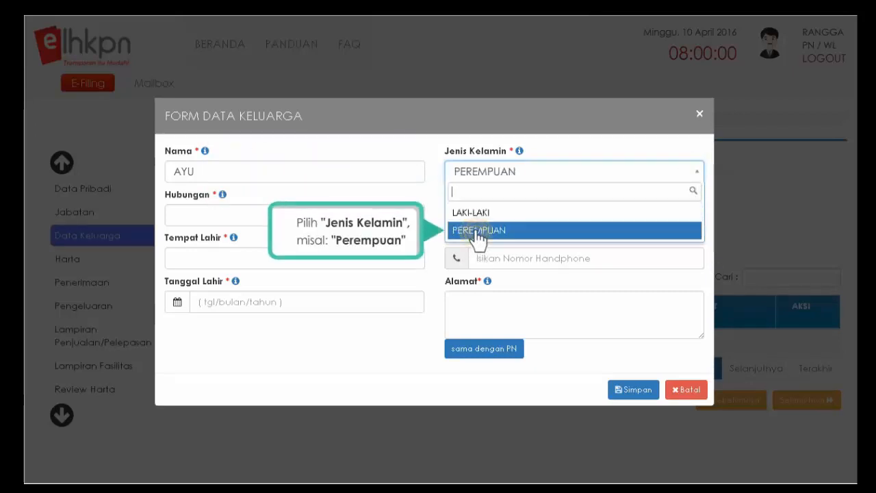
{"action": "left_click", "coordinate": [294, 215]}
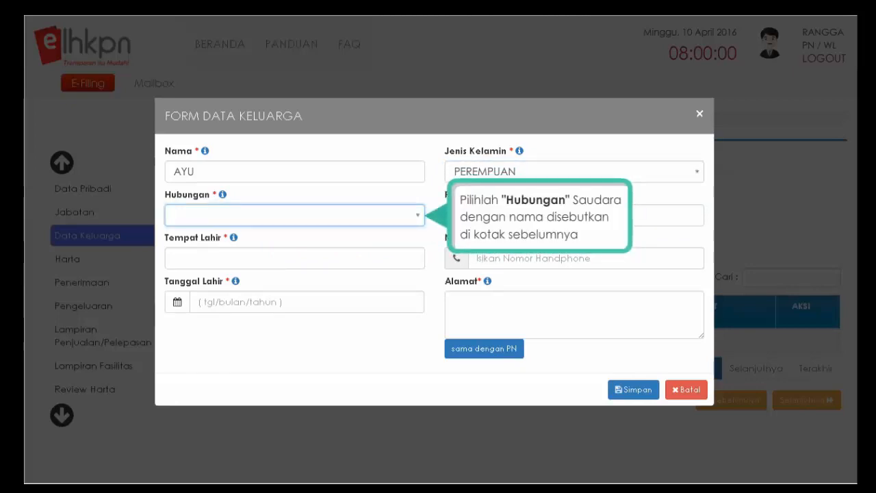
{"action": "left_click", "coordinate": [417, 216]}
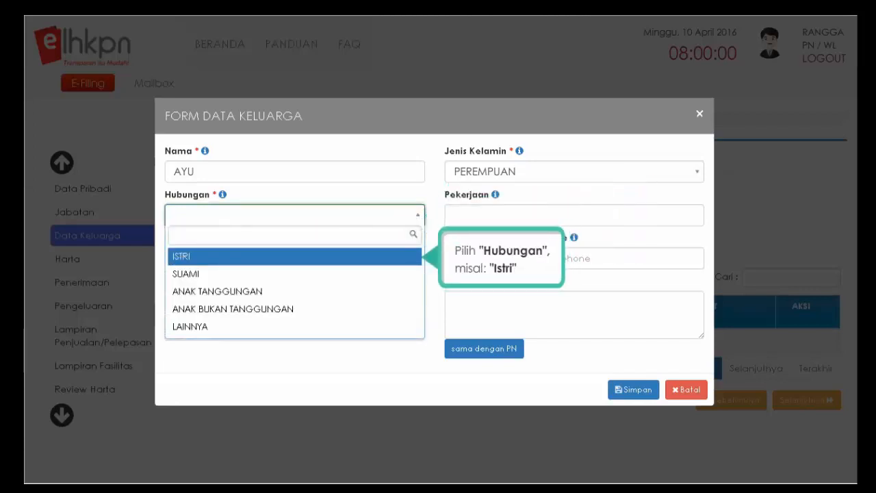
{"action": "left_click", "coordinate": [218, 257]}
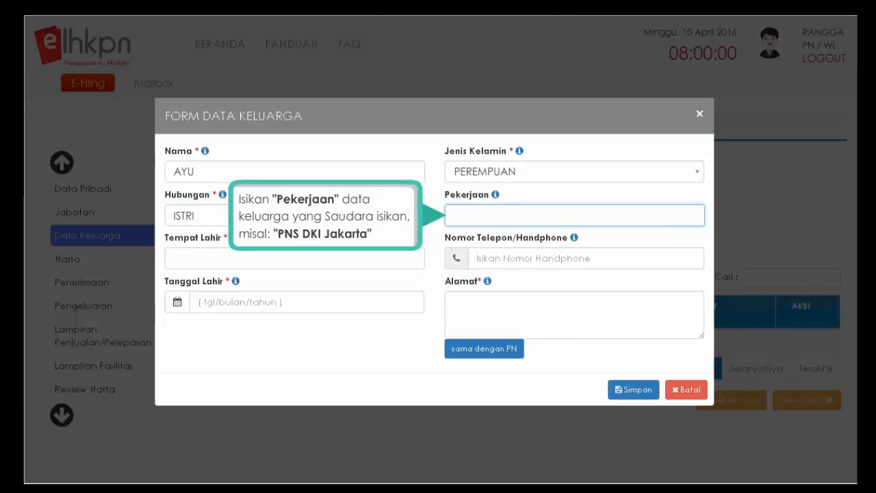
{"action": "left_click", "coordinate": [294, 258]}
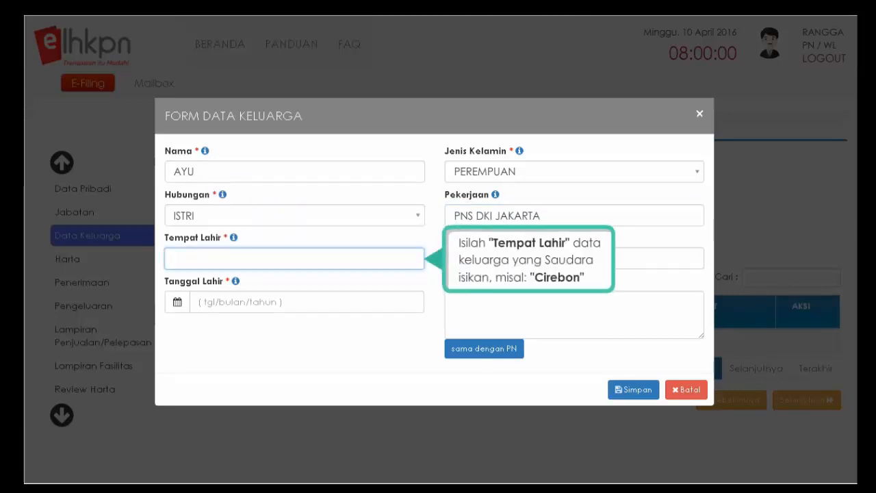
{"action": "type", "text": "CIREBO"}
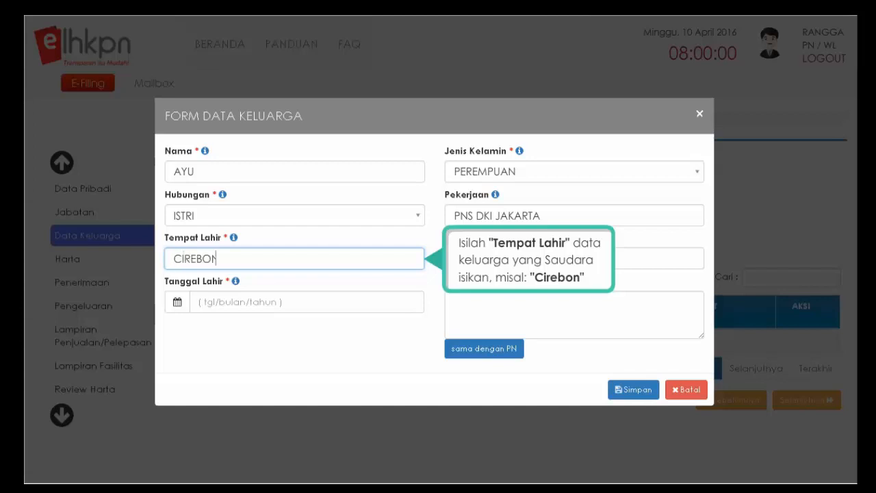
{"action": "type", "text": "N"}
{"action": "left_click", "coordinate": [585, 258]}
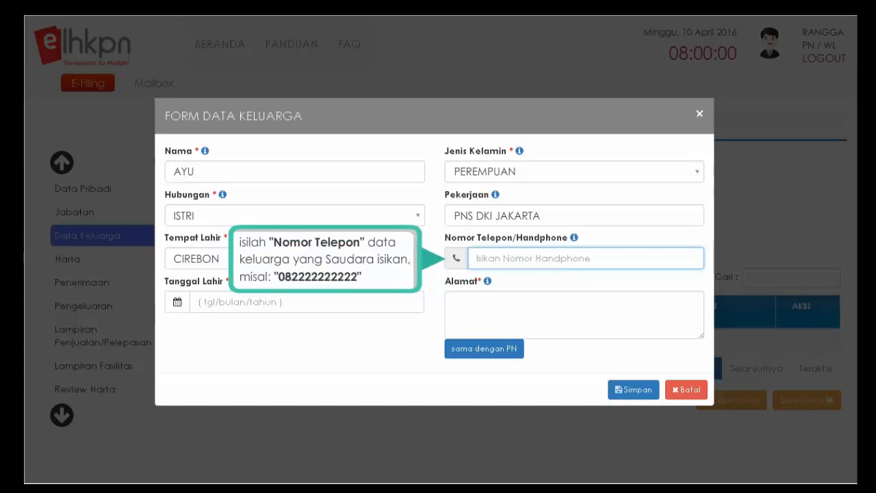
{"action": "type", "text": "0"}
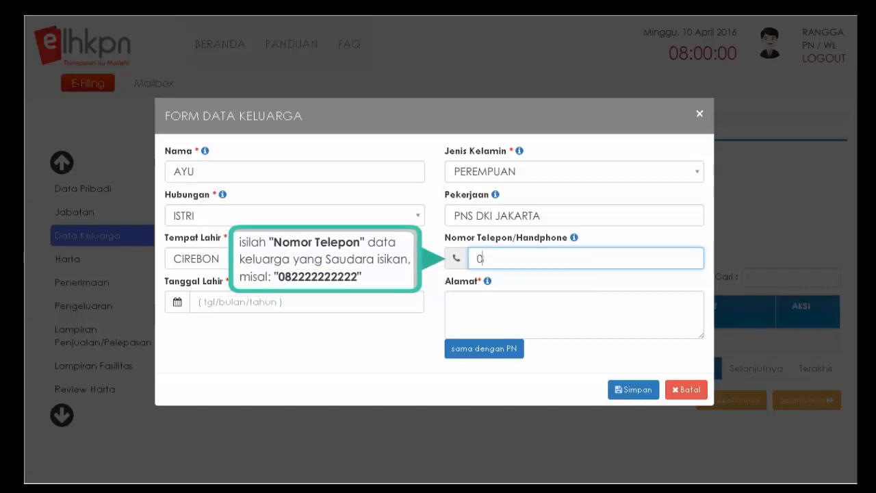
{"action": "type", "text": "82222222222"}
{"action": "left_click", "coordinate": [306, 302]}
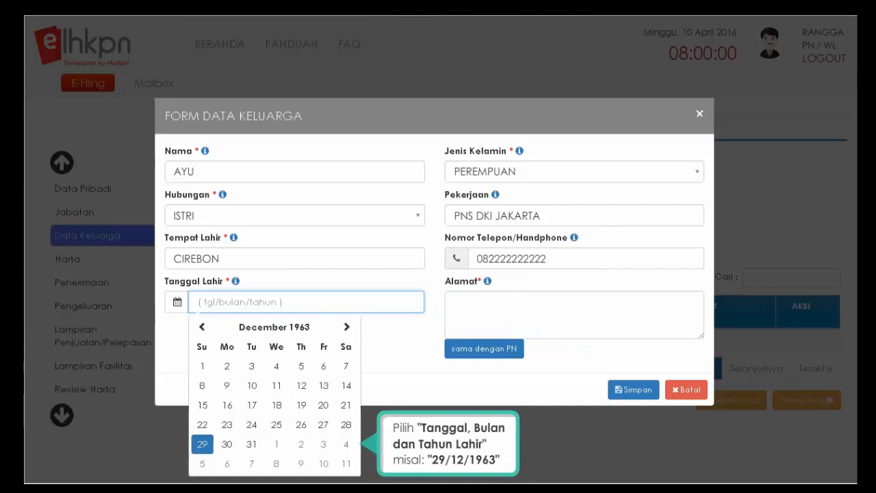
{"action": "left_click", "coordinate": [203, 444]}
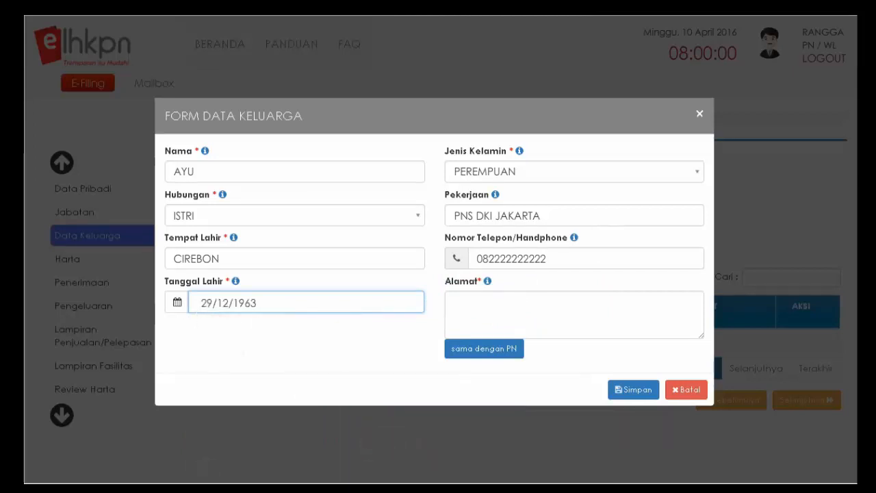
{"action": "left_click", "coordinate": [573, 315]}
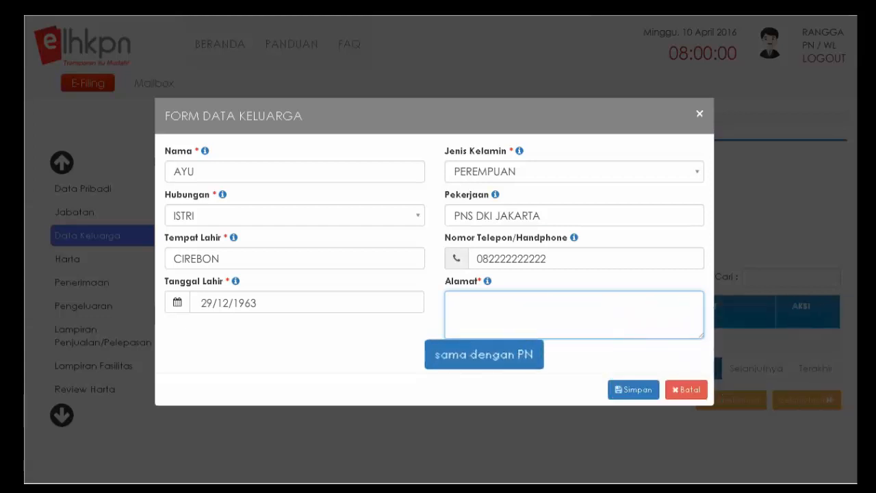
{"action": "left_click", "coordinate": [482, 357]}
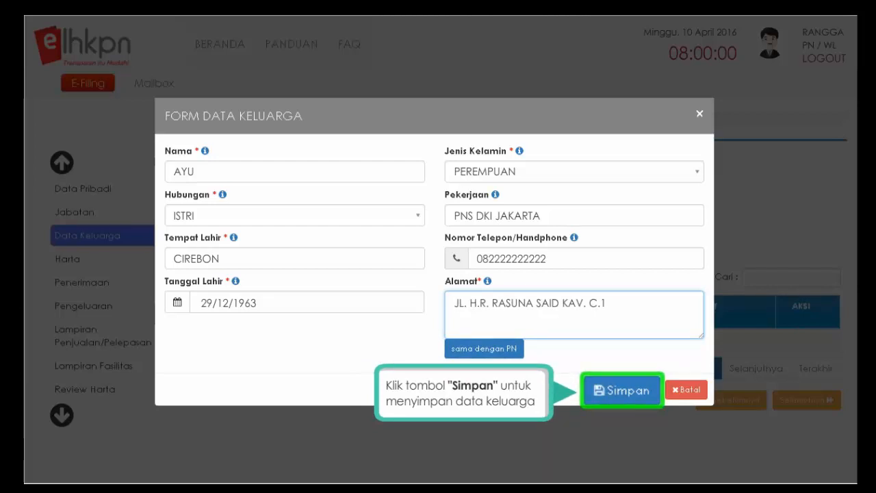
- Save the wife's record and start a son's entry: name, LAKI-LAKI, ANAK BUKAN TANGGUNGAN
{"action": "left_click", "coordinate": [622, 391]}
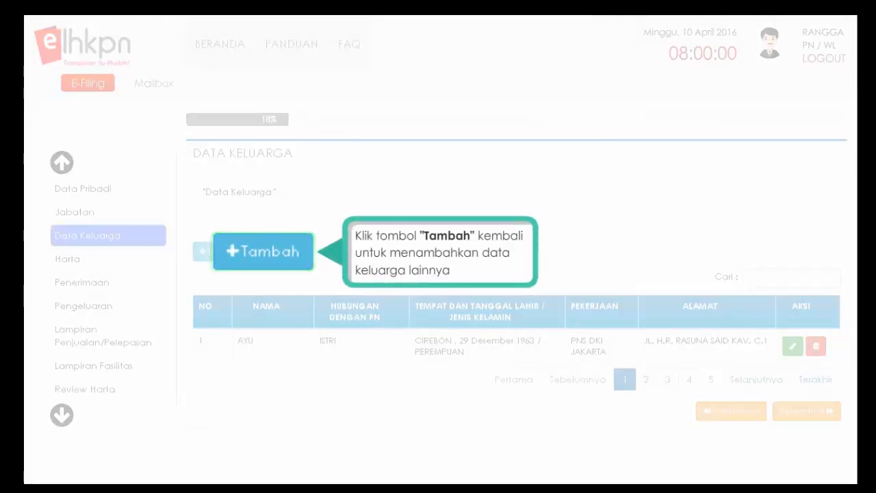
{"action": "left_click", "coordinate": [231, 257]}
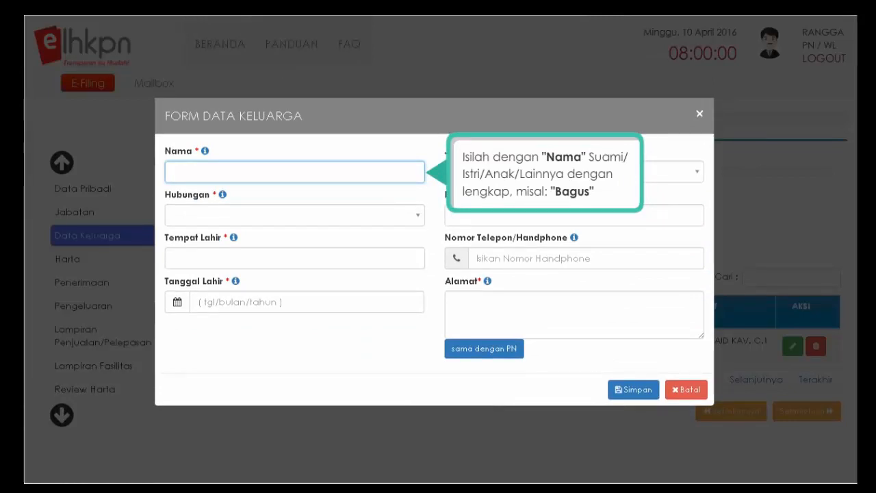
{"action": "type", "text": "BAGUS"}
{"action": "key", "text": "Tab"}
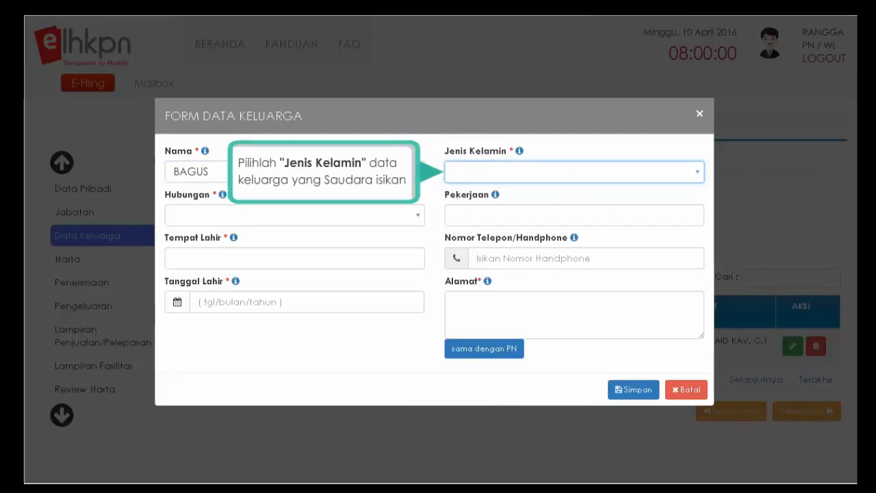
{"action": "left_click", "coordinate": [696, 175]}
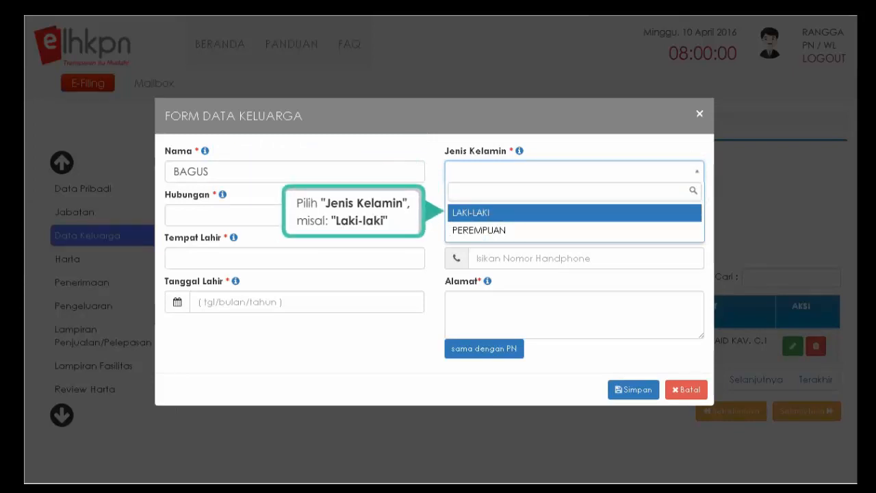
{"action": "left_click", "coordinate": [475, 213]}
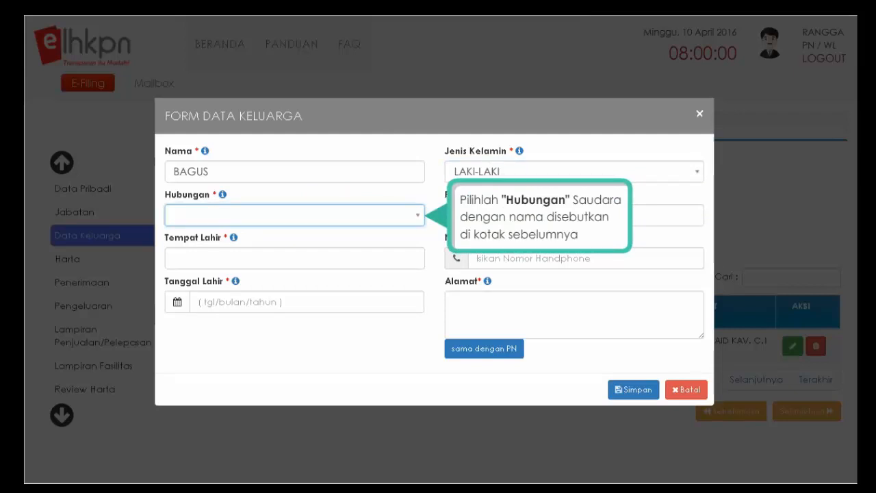
{"action": "left_click", "coordinate": [416, 215]}
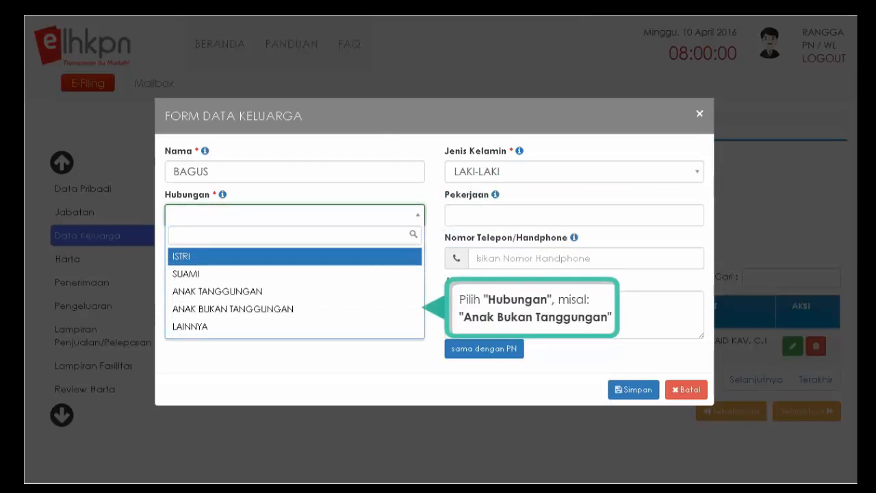
{"action": "left_click", "coordinate": [217, 309]}
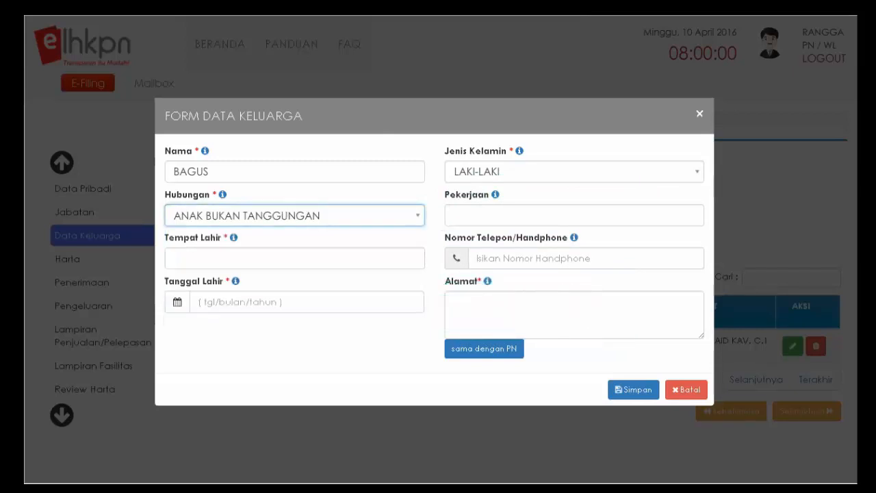
{"action": "left_click", "coordinate": [574, 215]}
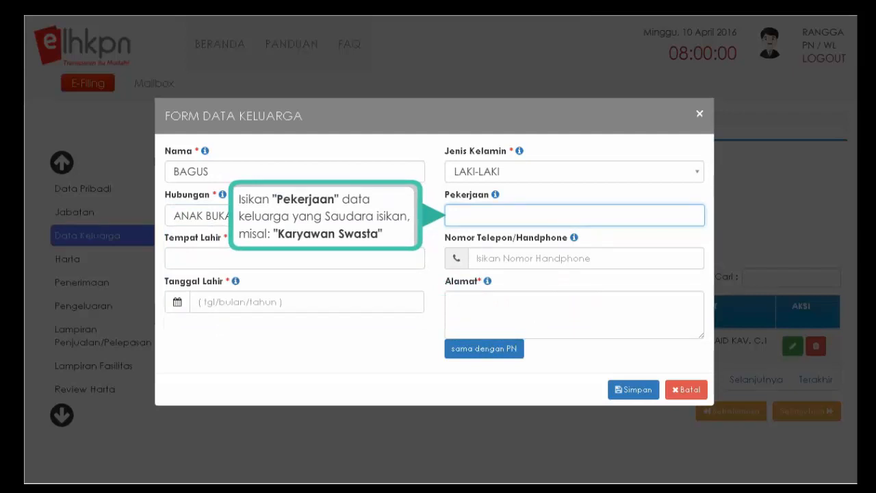
{"action": "type", "text": "KARYAWAN SWASTA"}
{"action": "key", "text": "Tab"}
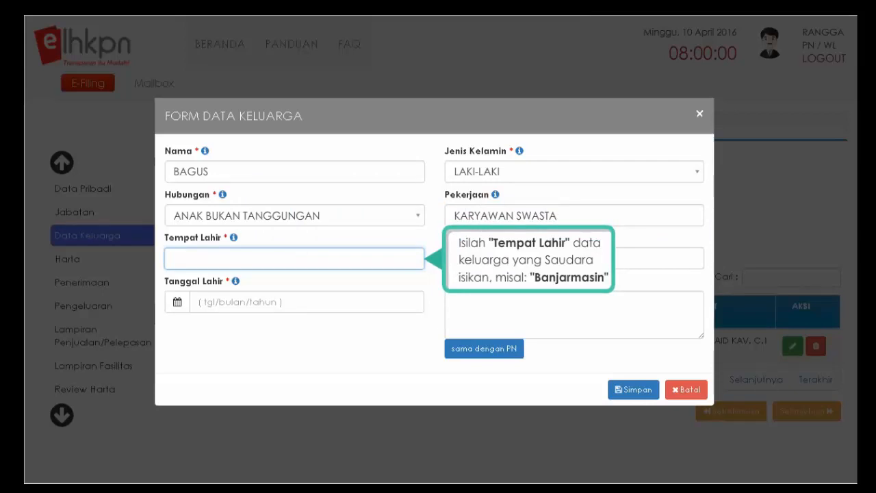
{"action": "type", "text": "BANJARMASIN"}
{"action": "key", "text": "Tab"}
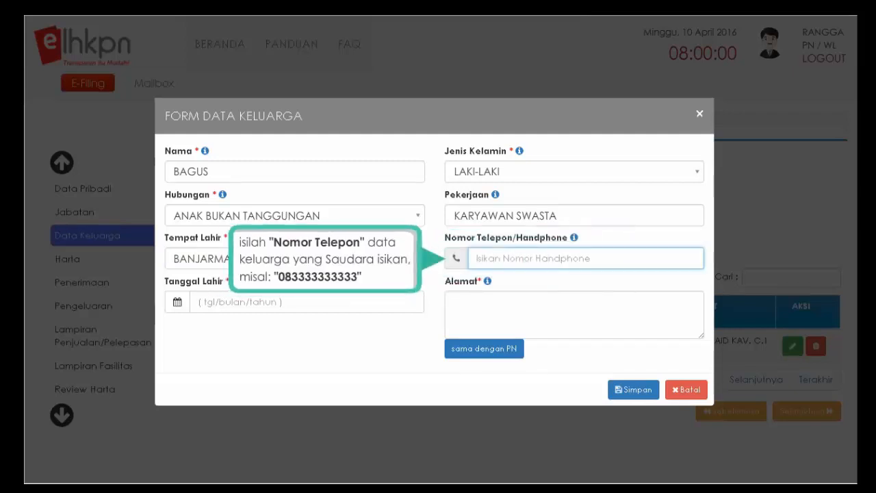
{"action": "type", "text": "083333333333"}
{"action": "key", "text": "Tab"}
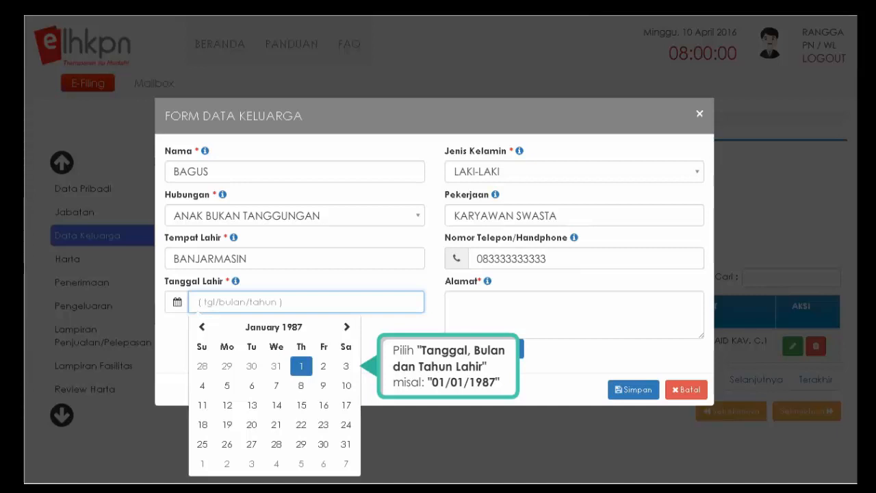
{"action": "left_click", "coordinate": [301, 367]}
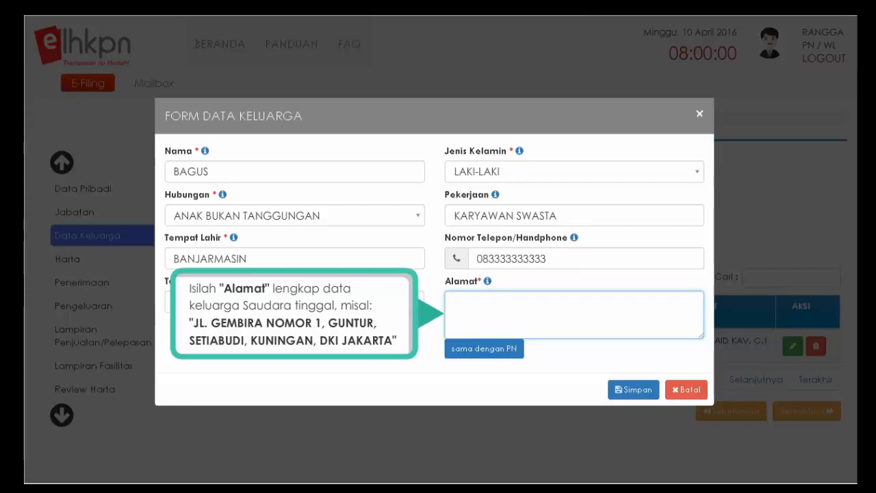
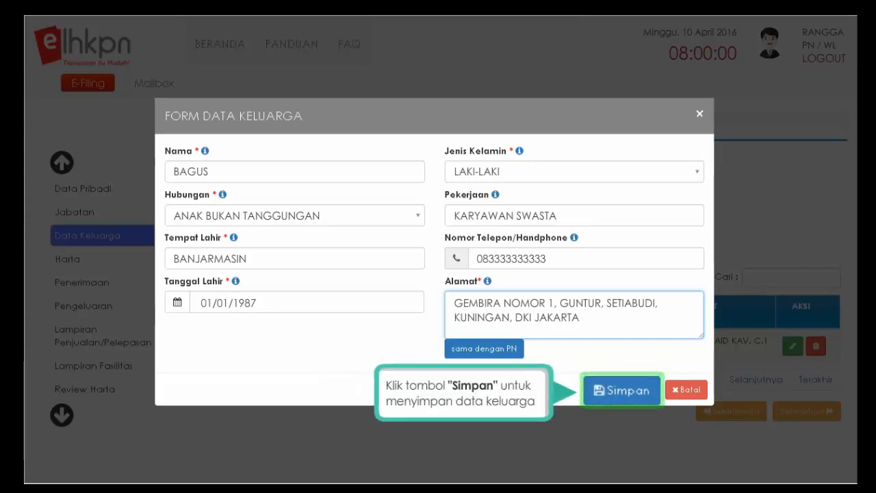
- Save the non-dependent son and add a new member: name, LAKI-LAKI, ANAK TANGGUNGAN
{"action": "left_click", "coordinate": [623, 397]}
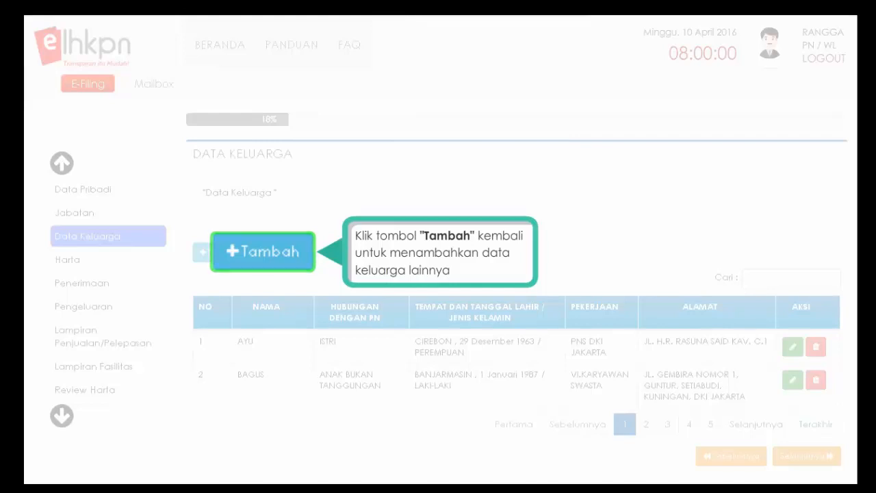
{"action": "left_click", "coordinate": [233, 257]}
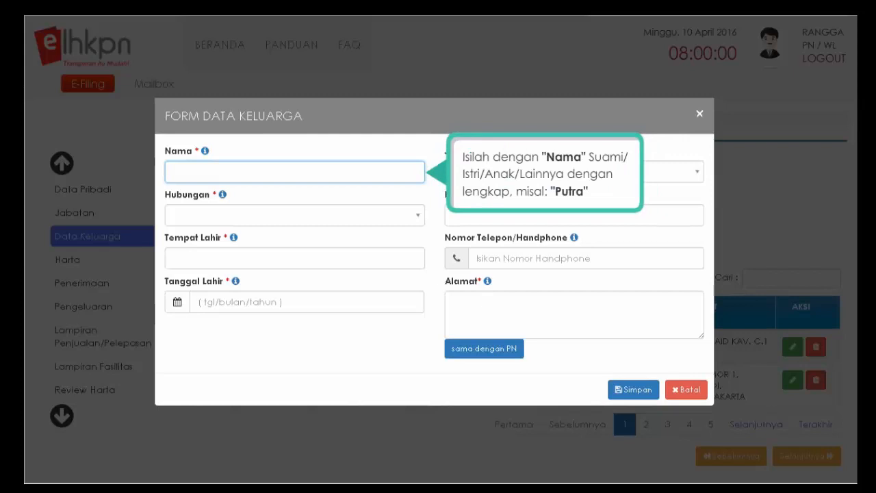
{"action": "type", "text": "PUTRA"}
{"action": "left_click", "coordinate": [575, 171]}
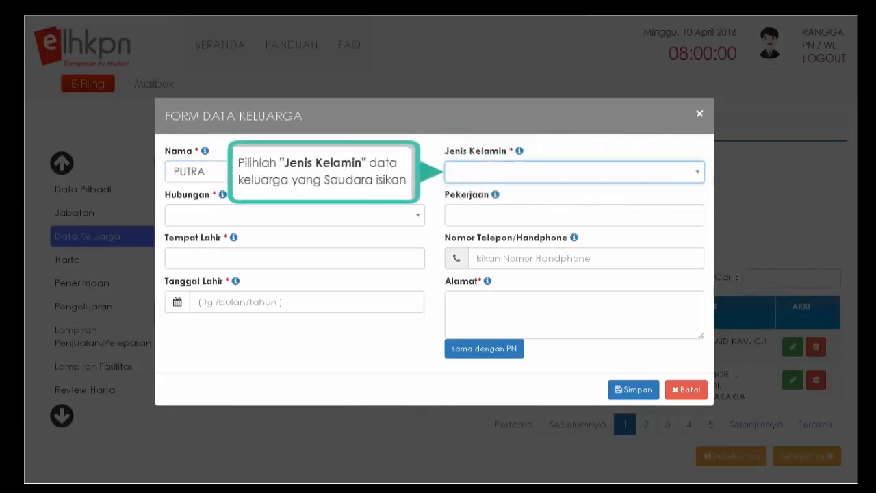
{"action": "left_click", "coordinate": [697, 176]}
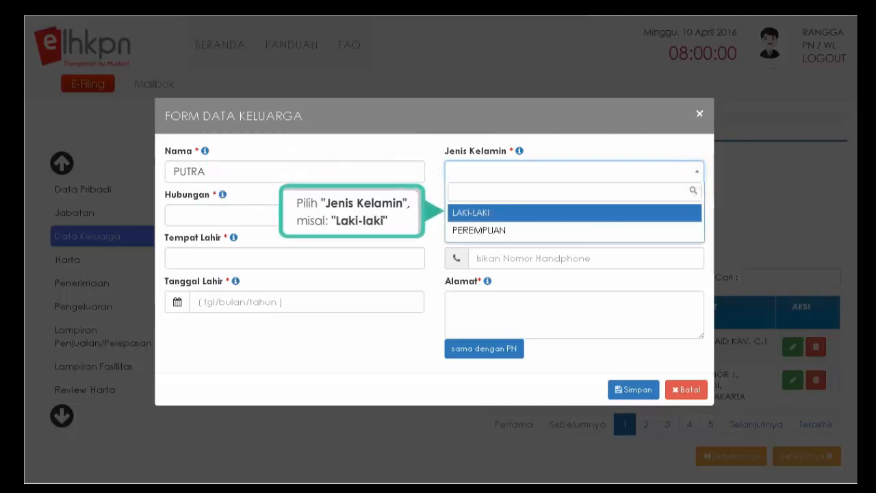
{"action": "left_click", "coordinate": [476, 213]}
{"action": "left_click", "coordinate": [416, 215]}
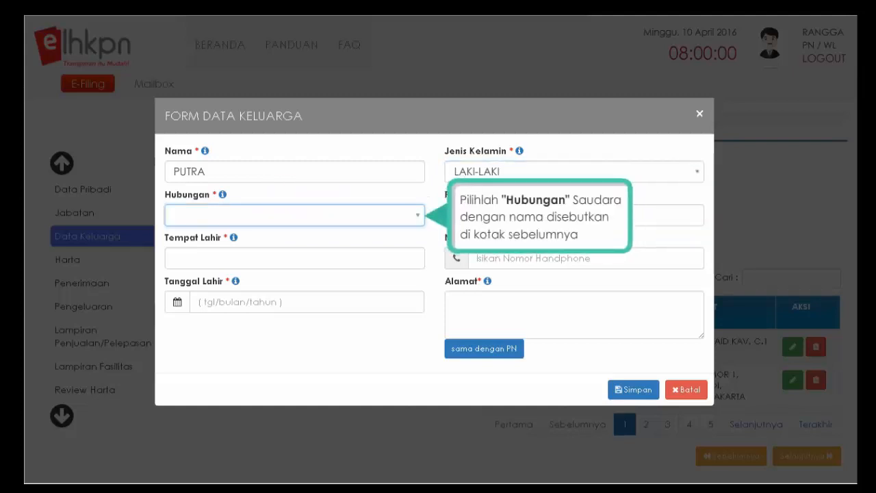
{"action": "left_click", "coordinate": [419, 219]}
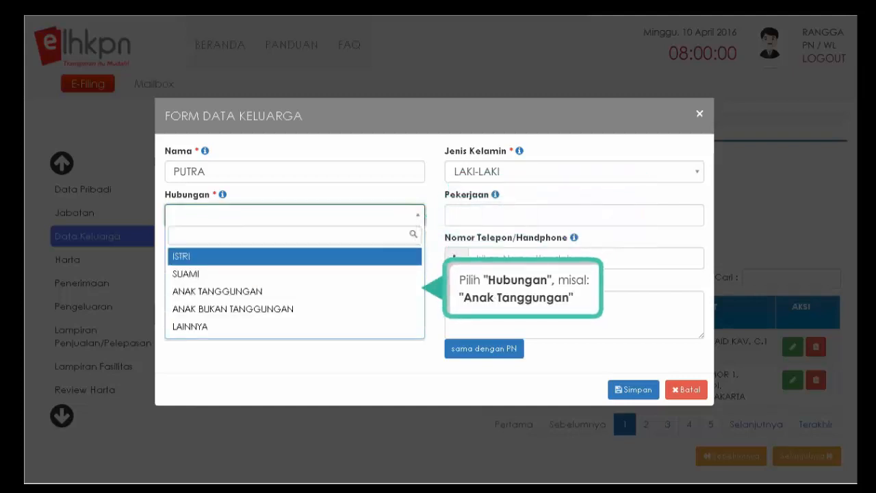
{"action": "left_click", "coordinate": [219, 293]}
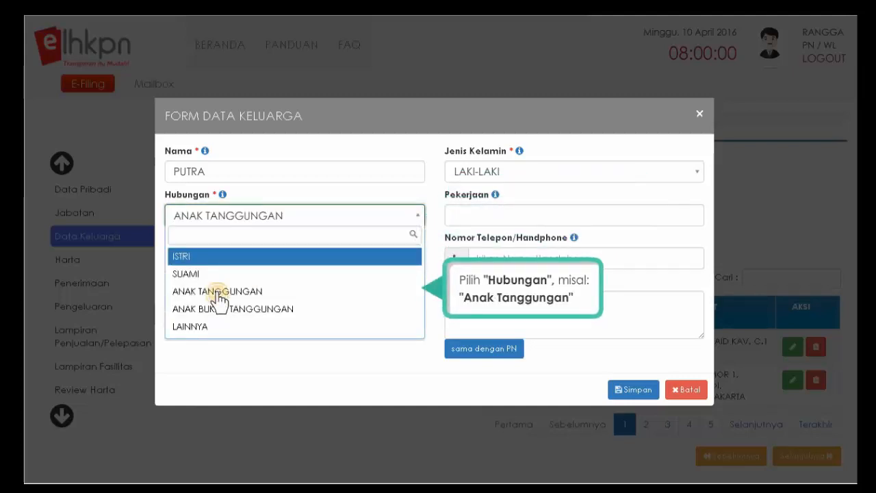
{"action": "left_click", "coordinate": [574, 216]}
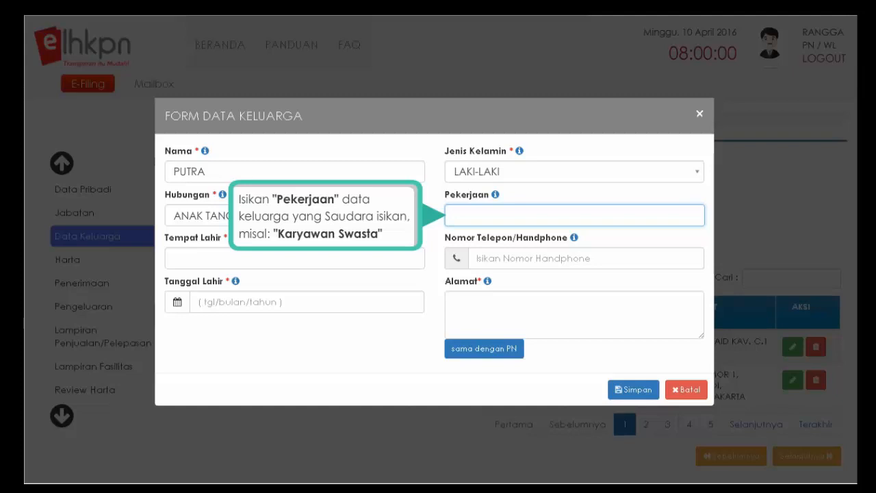
{"action": "type", "text": "KARYAWAN SWASTA"}
{"action": "key", "text": "Tab"}
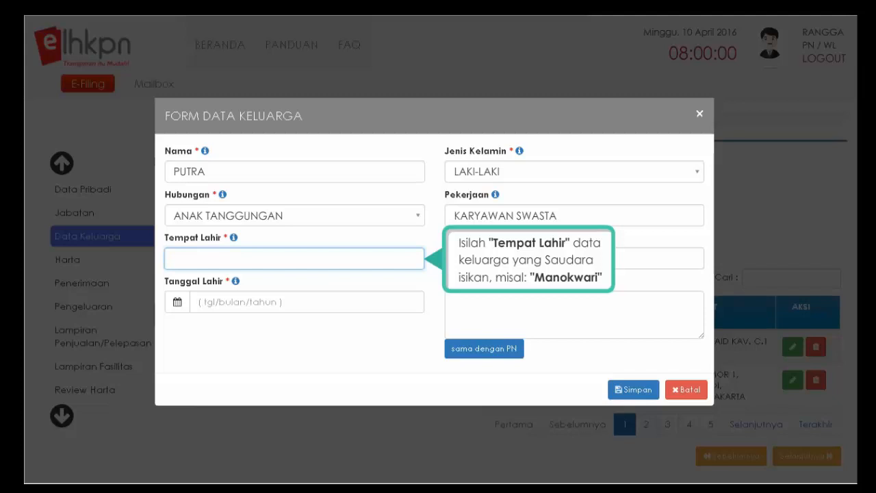
{"action": "type", "text": "MANOKWARI"}
{"action": "key", "text": "Tab"}
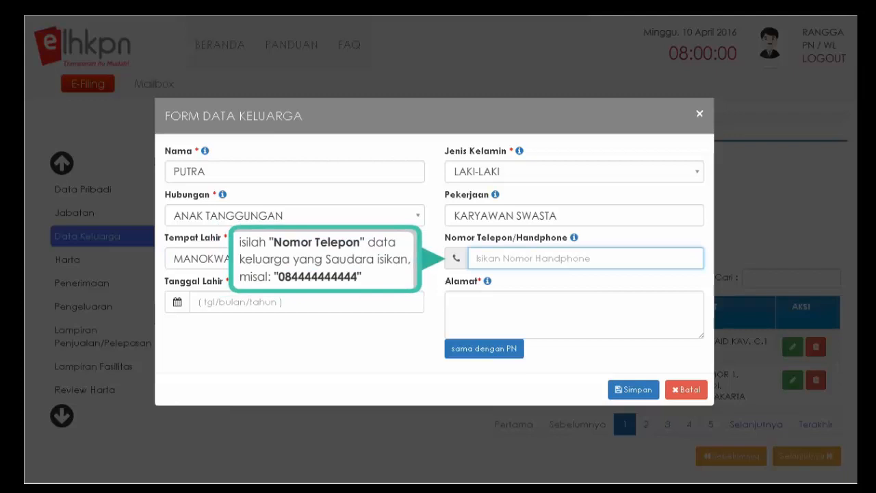
{"action": "type", "text": "084444444444"}
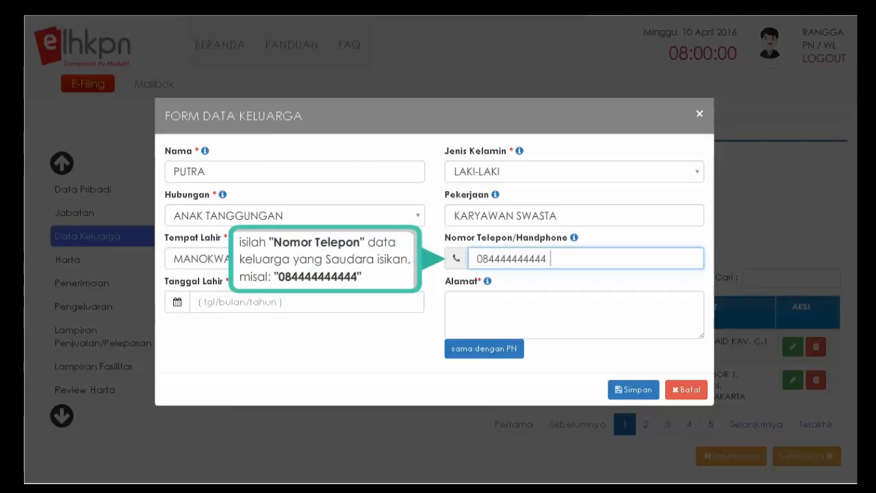
{"action": "key", "text": "Tab"}
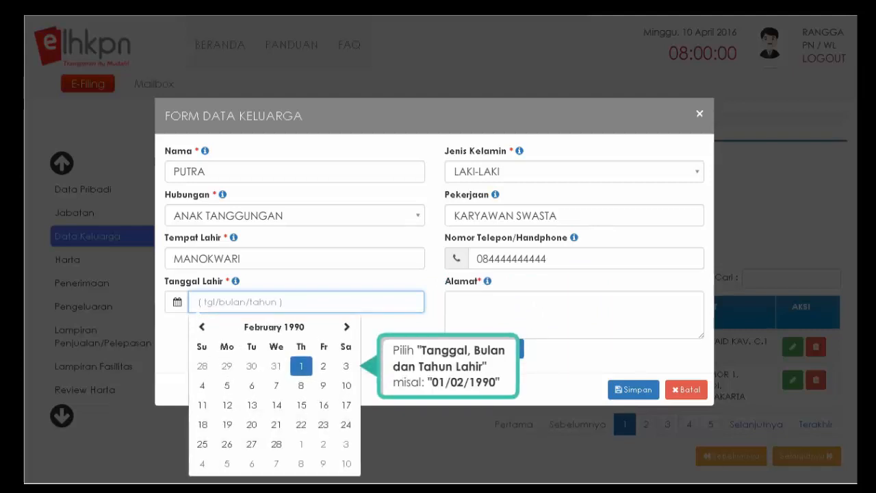
{"action": "left_click", "coordinate": [301, 366]}
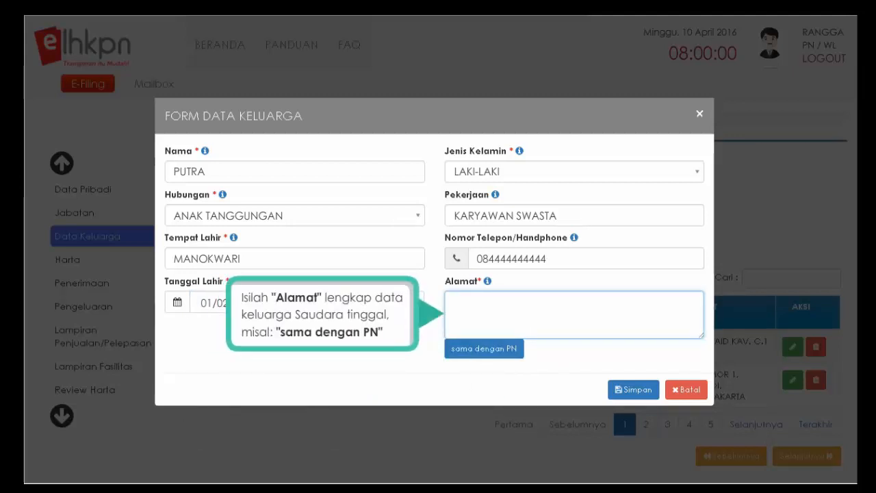
{"action": "left_click", "coordinate": [485, 352]}
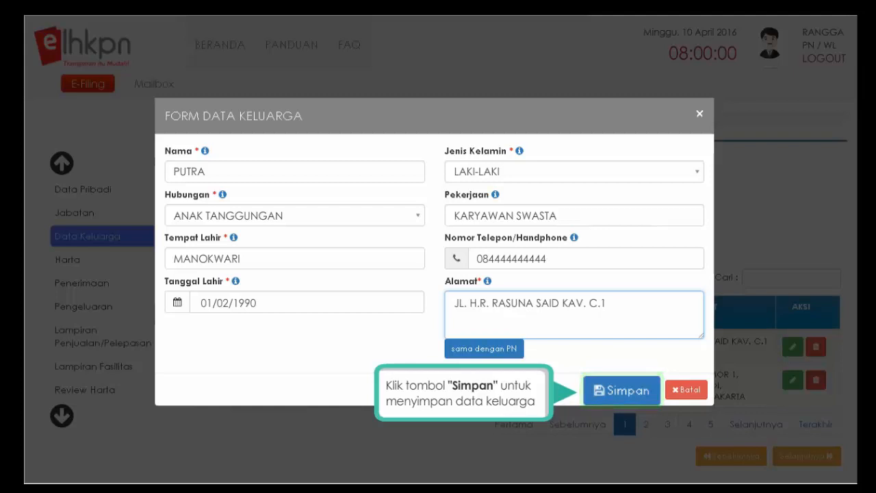
{"action": "left_click", "coordinate": [618, 399]}
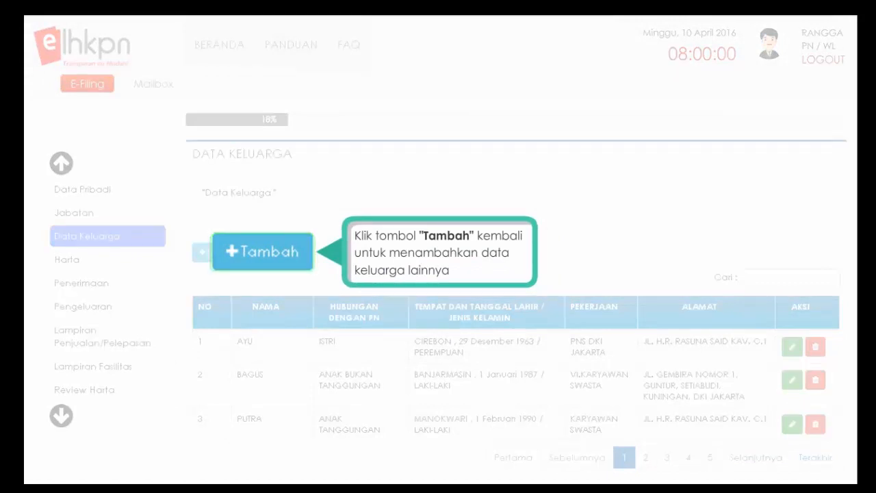
{"action": "left_click", "coordinate": [233, 259]}
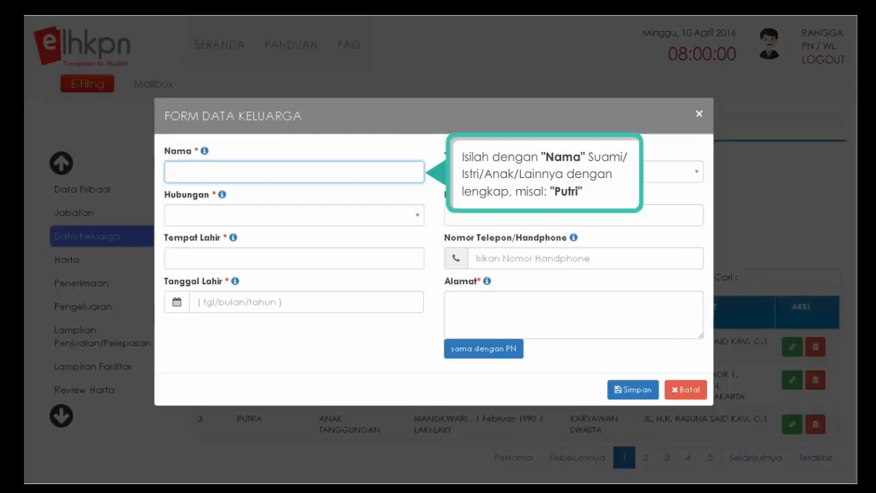
- Enter the daughter's name, gender PEREMPUAN and relationship ANAK TANGGUNGAN
{"action": "type", "text": "PUTRI"}
{"action": "key", "text": "Tab"}
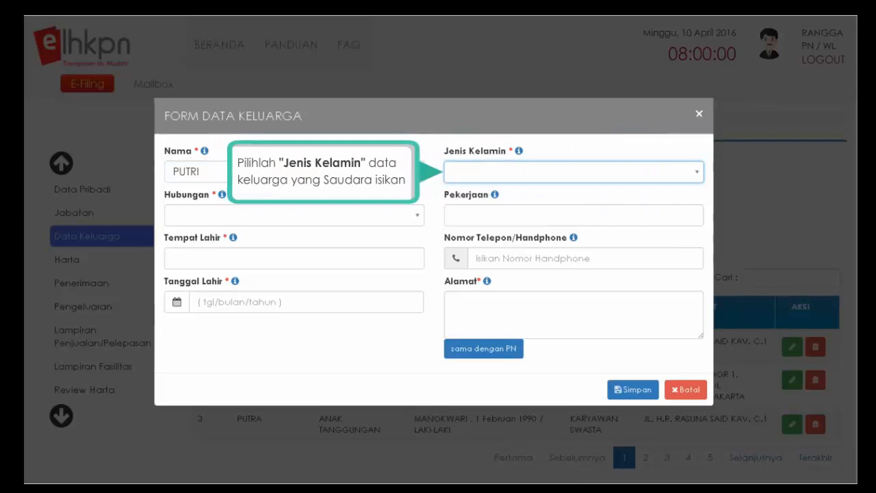
{"action": "left_click", "coordinate": [695, 173]}
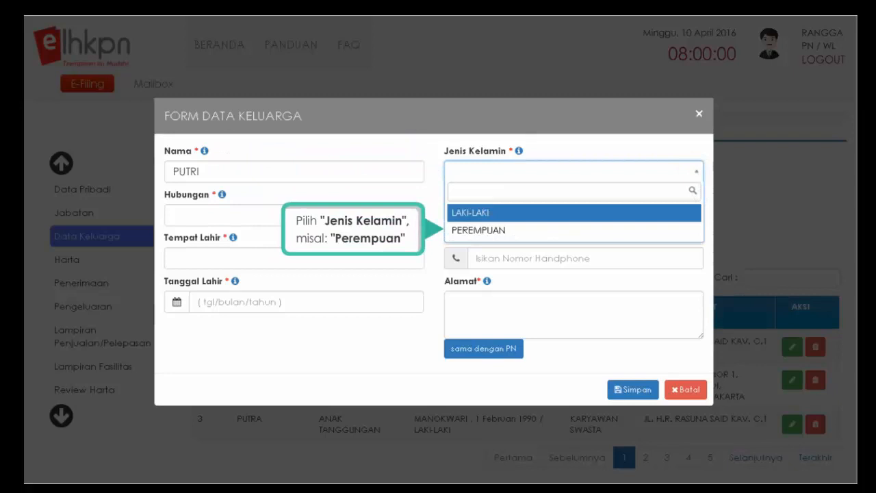
{"action": "left_click", "coordinate": [477, 230]}
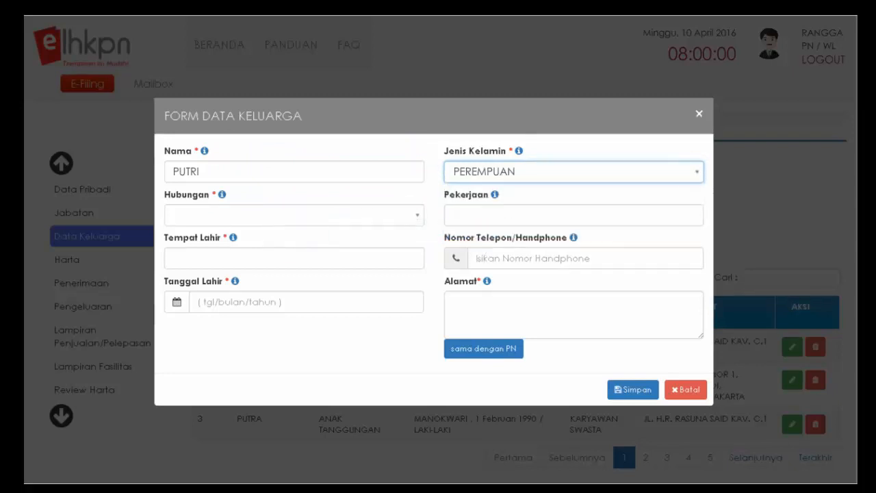
{"action": "key", "text": "Tab"}
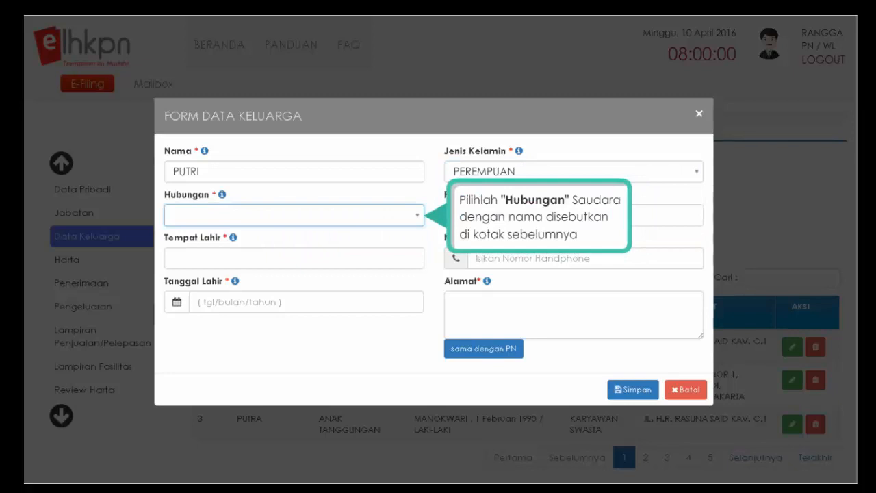
{"action": "left_click", "coordinate": [415, 217]}
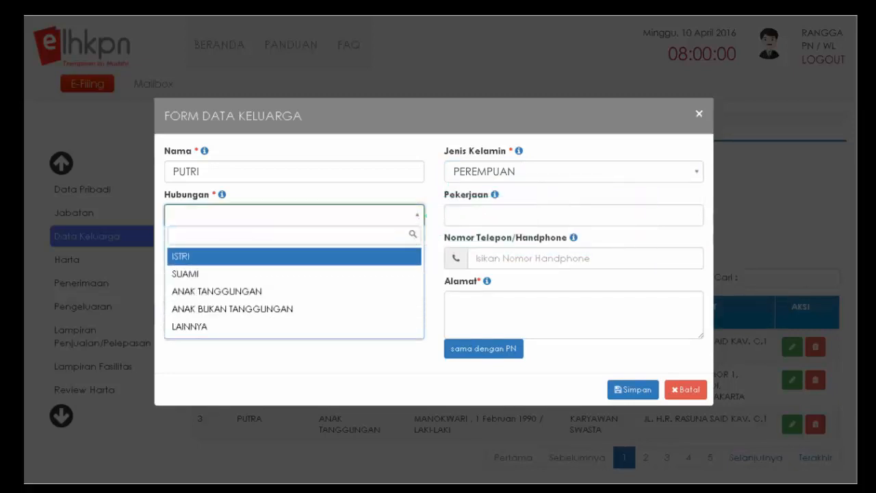
{"action": "left_click", "coordinate": [217, 292]}
{"action": "left_click", "coordinate": [574, 215]}
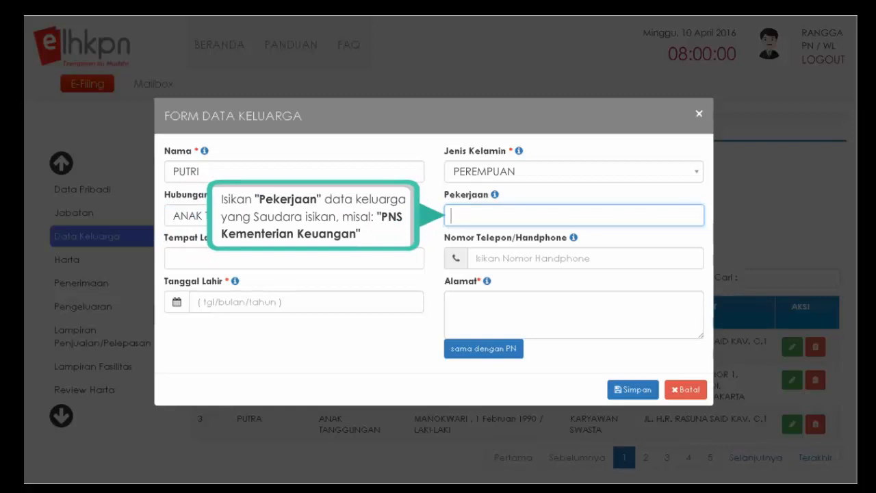
{"action": "type", "text": "PNS KEMENTERIAN KEUANGAN"}
{"action": "left_click", "coordinate": [294, 258]}
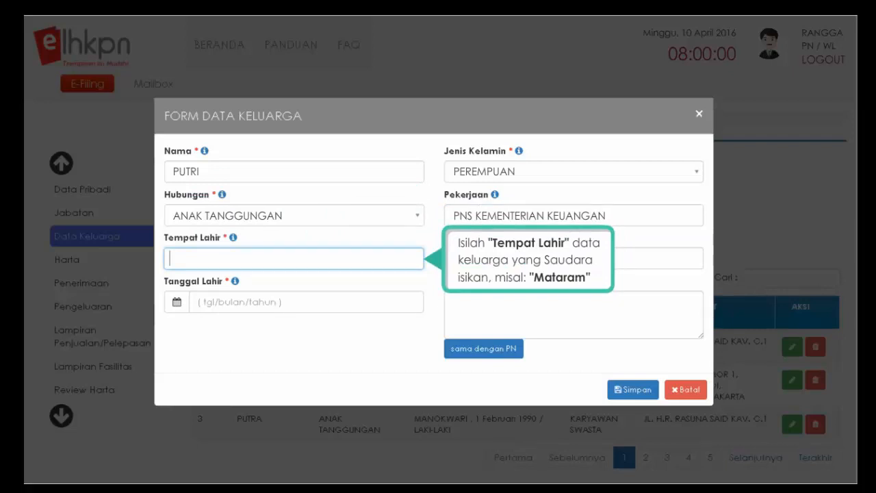
{"action": "type", "text": "MATARAM"}
{"action": "left_click", "coordinate": [585, 258]}
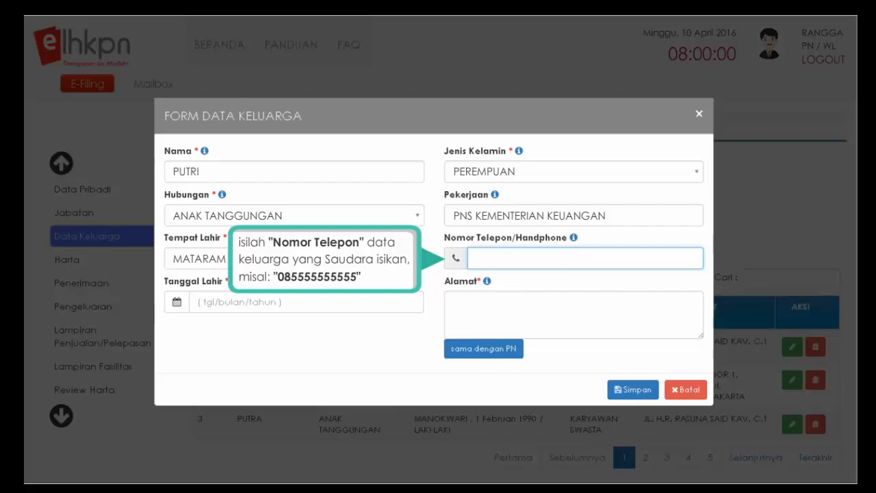
{"action": "type", "text": "085555555555"}
{"action": "left_click", "coordinate": [305, 302]}
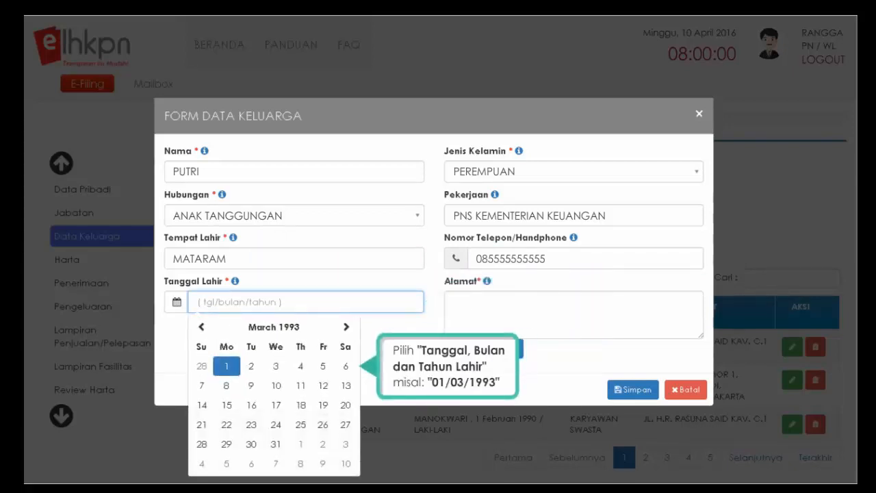
{"action": "left_click", "coordinate": [226, 365]}
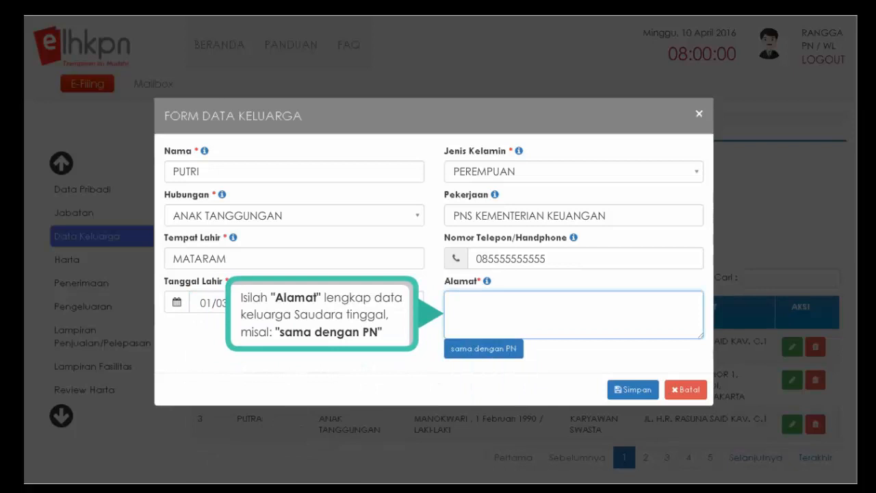
{"action": "left_click", "coordinate": [483, 349]}
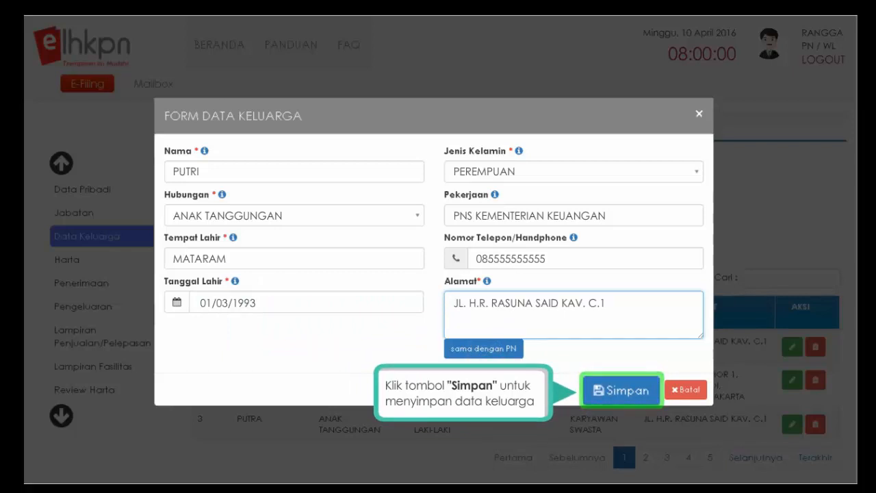
{"action": "left_click", "coordinate": [618, 391]}
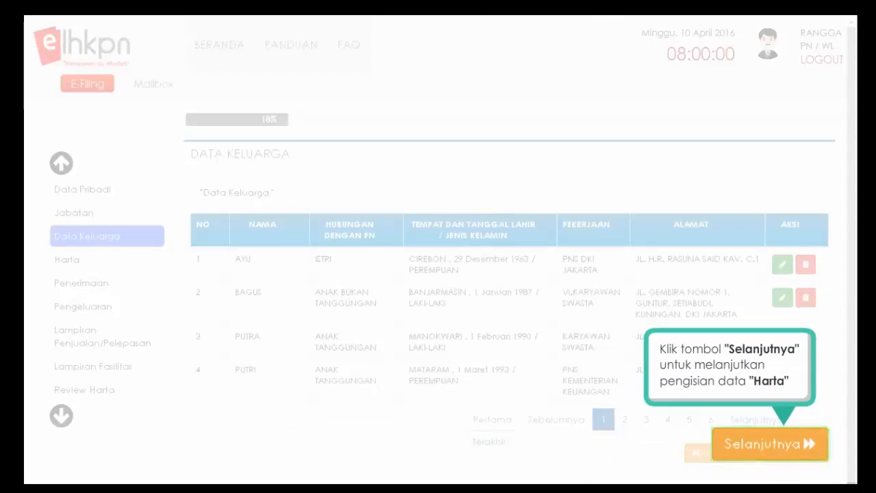
- Proceed from the four-member family list to the Harta section's Tanah / Bangunan tab
{"action": "left_click", "coordinate": [808, 446]}
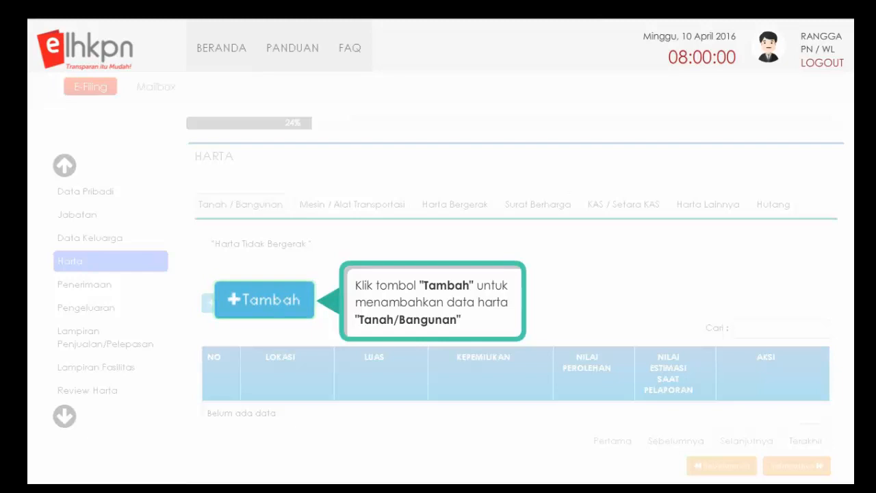
- Open a blank land-and-building asset form from the Tanah / Bangunan tab
{"action": "left_click", "coordinate": [236, 304]}
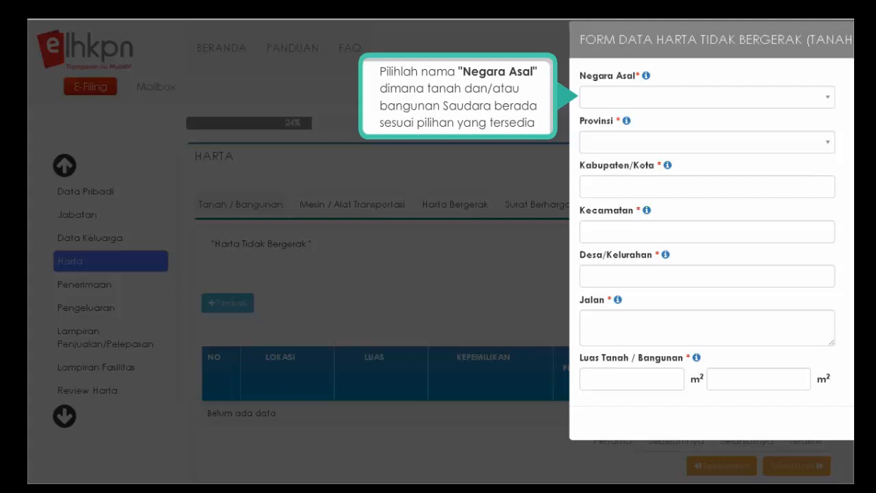
- Choose INDONESIA as Negara Asal and DKI JAKARTA as Provinsi for the property
{"action": "left_click", "coordinate": [827, 101]}
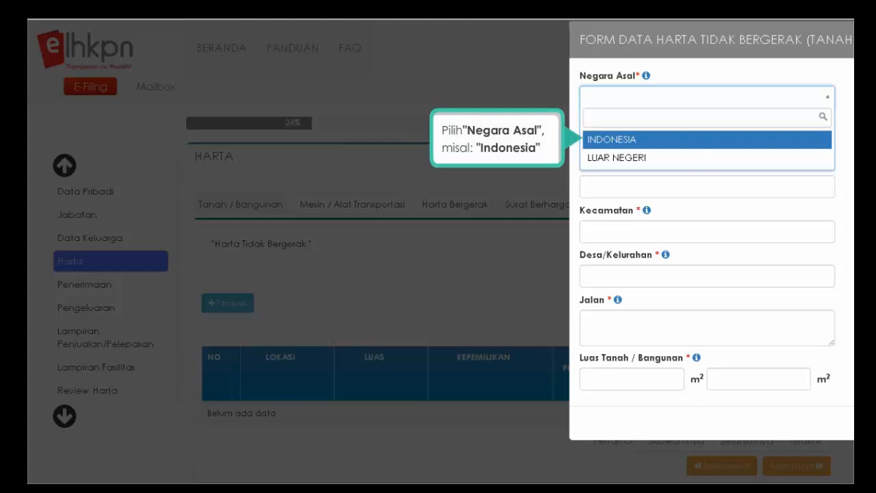
{"action": "left_click", "coordinate": [699, 141]}
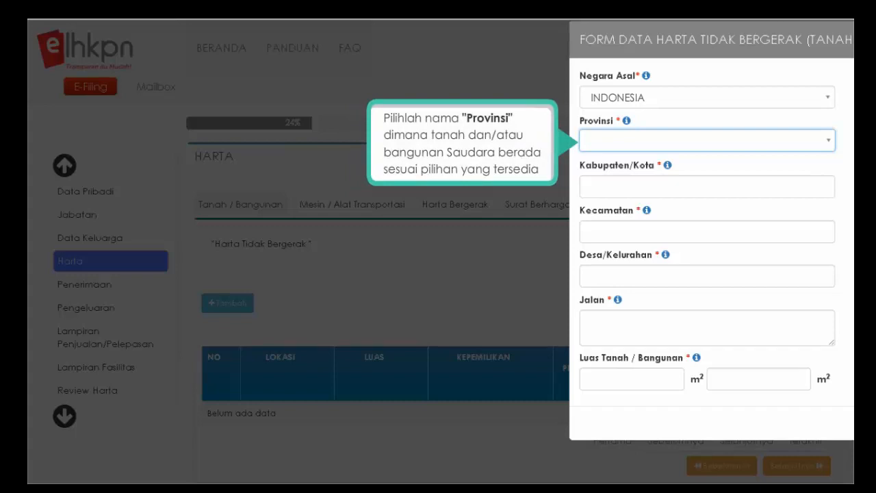
{"action": "left_click", "coordinate": [826, 139]}
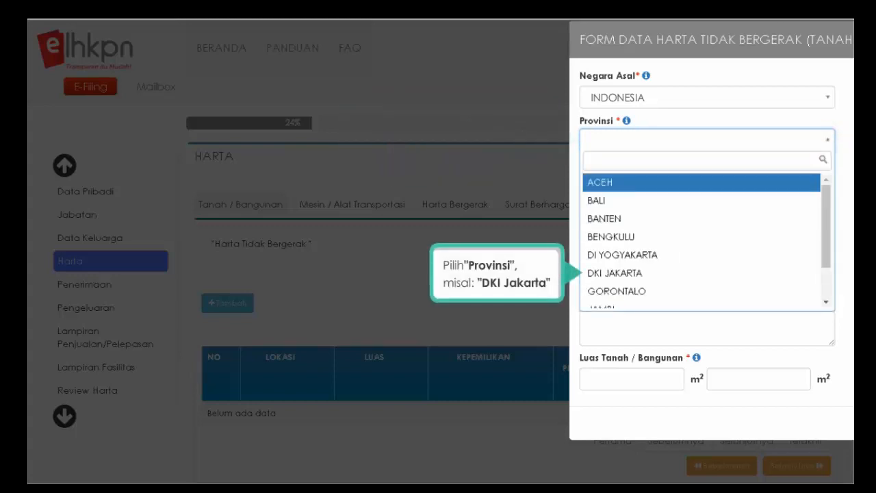
{"action": "left_click", "coordinate": [615, 273]}
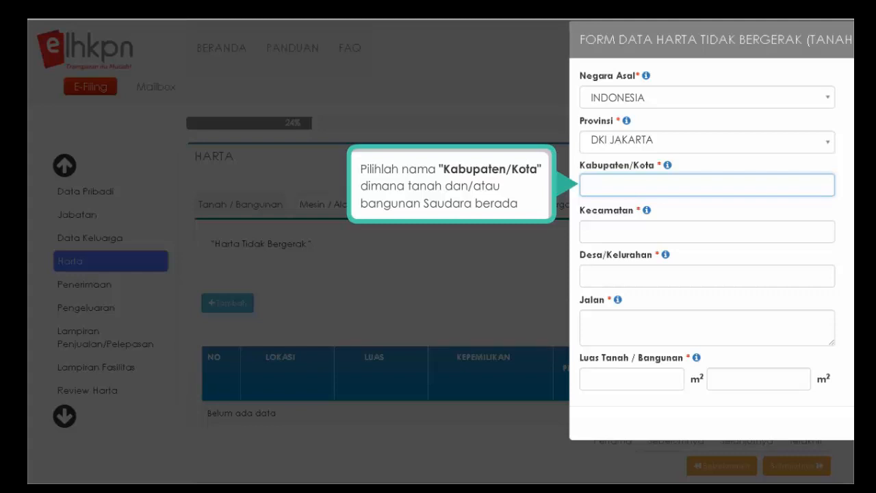
- Set the city to JAKARTA SELATAN and enter SETIABUDI as both district and village
{"action": "left_click", "coordinate": [826, 187]}
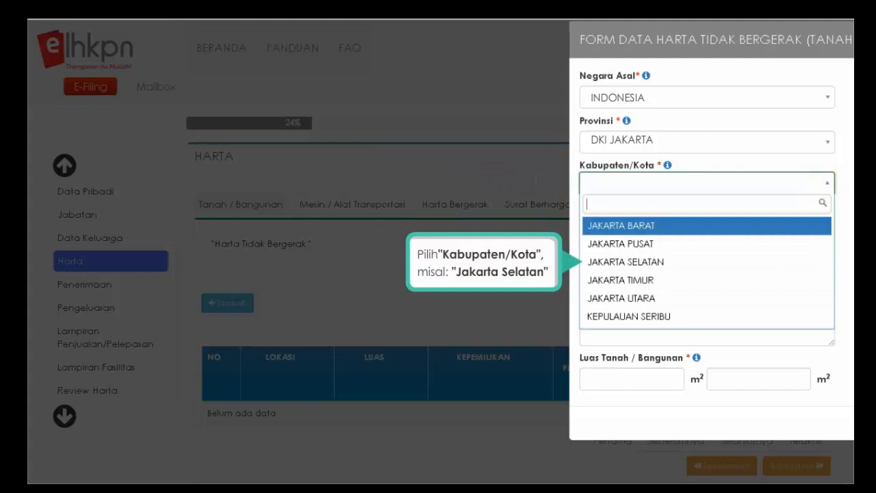
{"action": "left_click", "coordinate": [624, 261]}
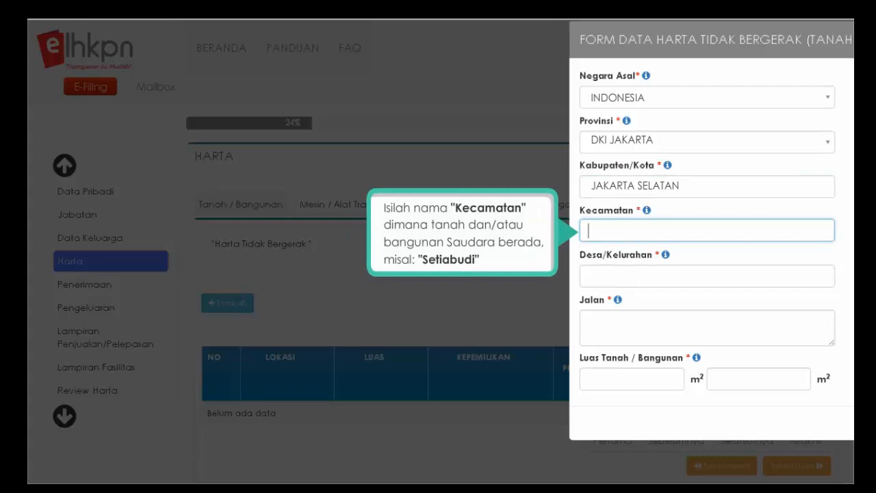
{"action": "type", "text": "SETIABUDI"}
{"action": "key", "text": "Tab"}
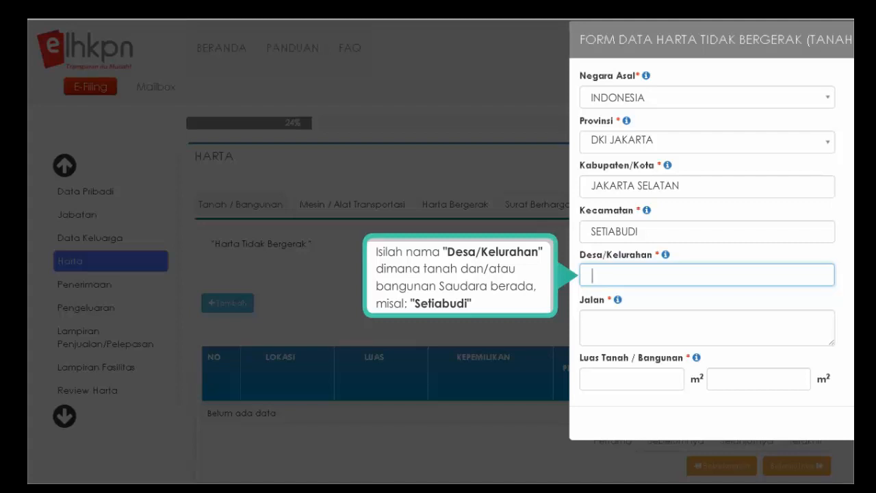
{"action": "type", "text": "SETIABUDI"}
- Enter the street address, then 250 m² for both land and building area
{"action": "key", "text": "Tab"}
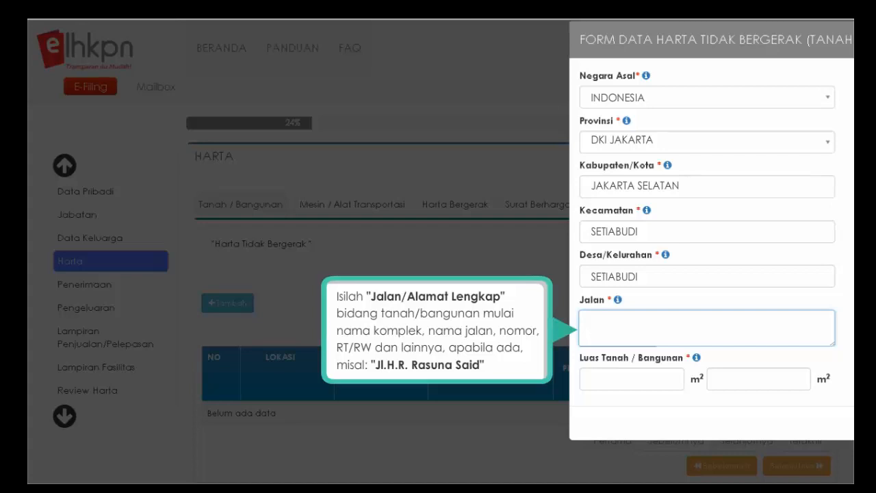
{"action": "type", "text": "JL. H.R. RASUNA SAID"}
{"action": "key", "text": "Tab"}
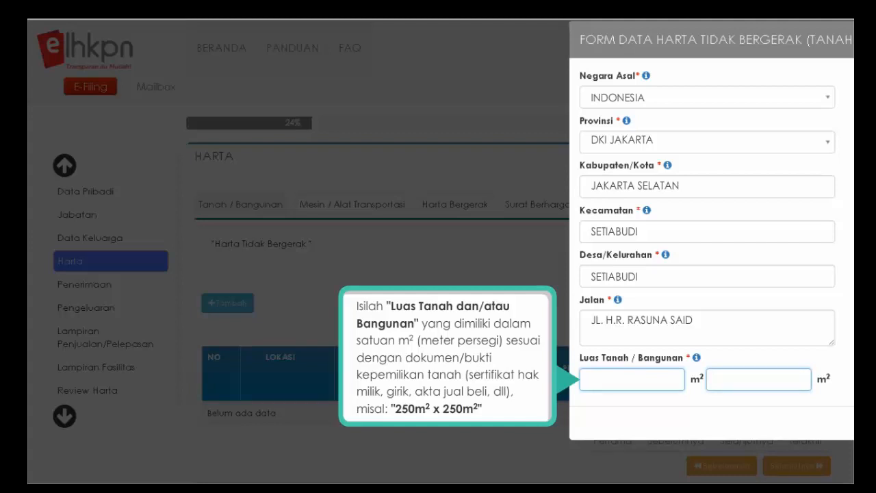
{"action": "type", "text": "250"}
{"action": "left_click", "coordinate": [717, 379]}
{"action": "type", "text": "250"}
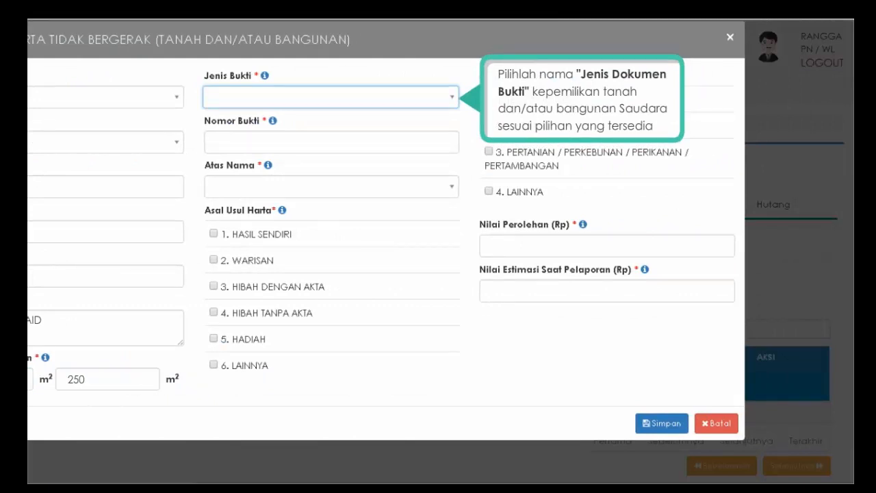
- Record SERTIFIKAT number 12345 under PN YANG BERSANGKUTAN and tick 2. WARISAN as the origin
{"action": "left_click", "coordinate": [452, 99]}
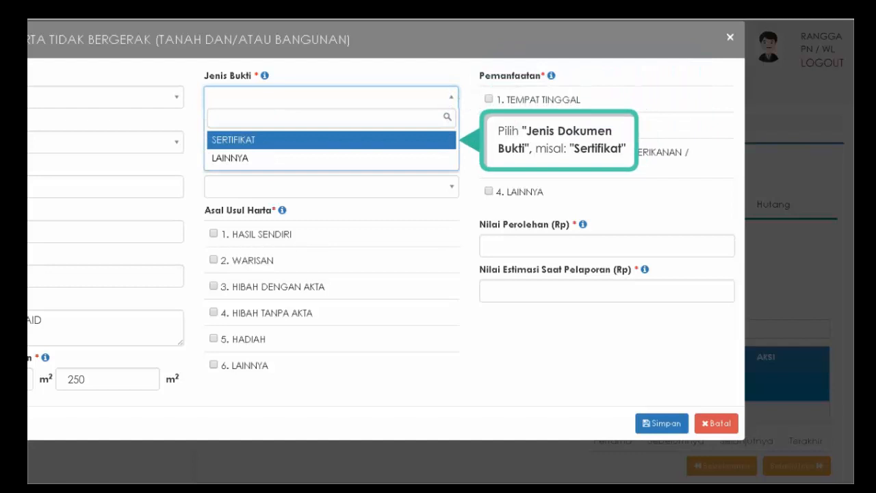
{"action": "left_click", "coordinate": [320, 140]}
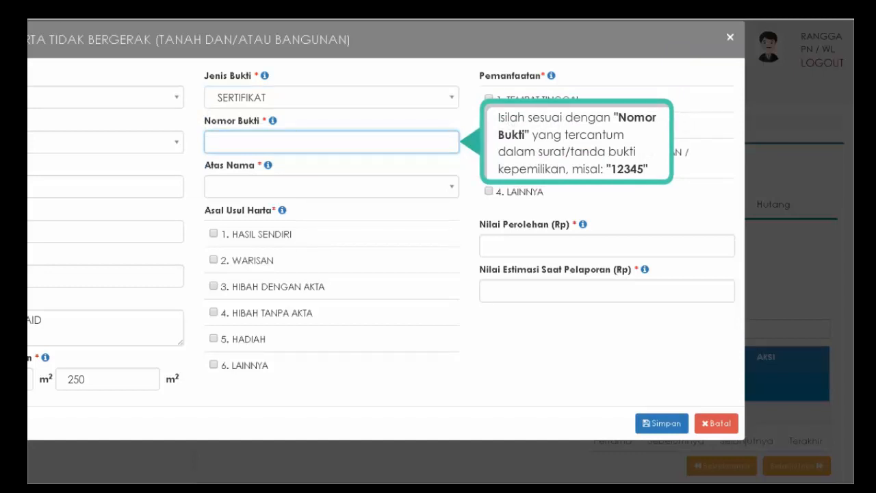
{"action": "type", "text": "12345"}
{"action": "key", "text": "Tab"}
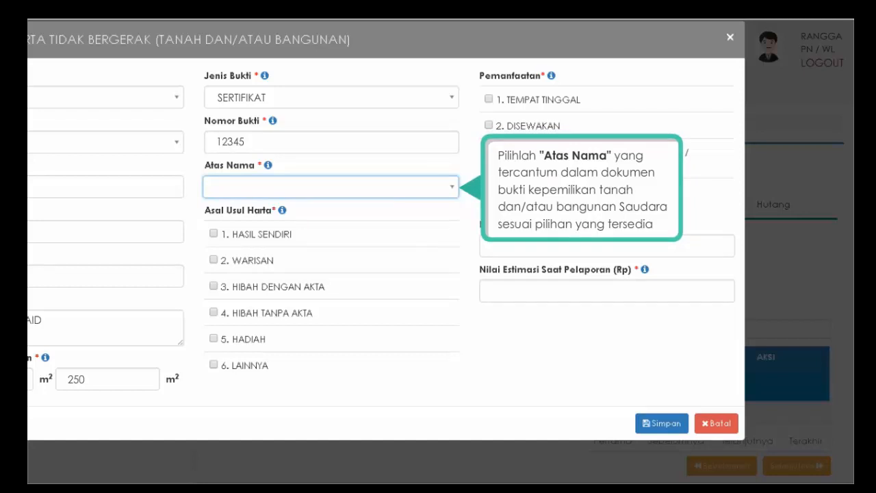
{"action": "left_click", "coordinate": [453, 192]}
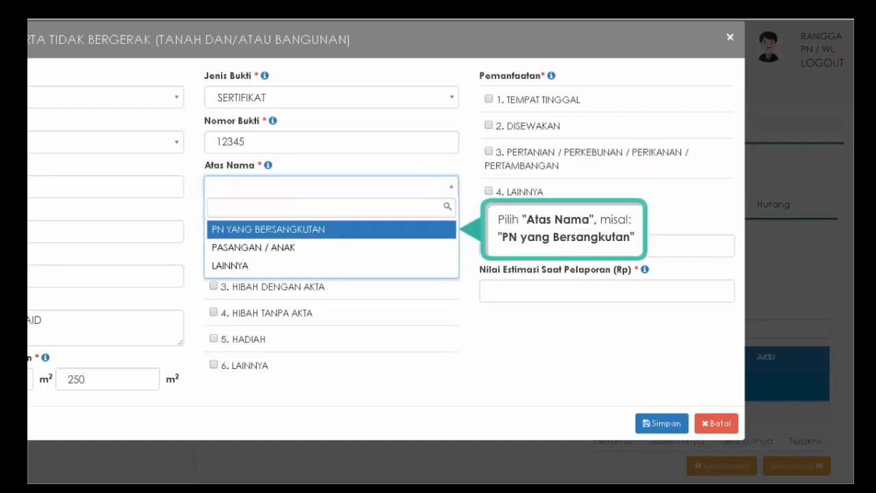
{"action": "left_click", "coordinate": [363, 230]}
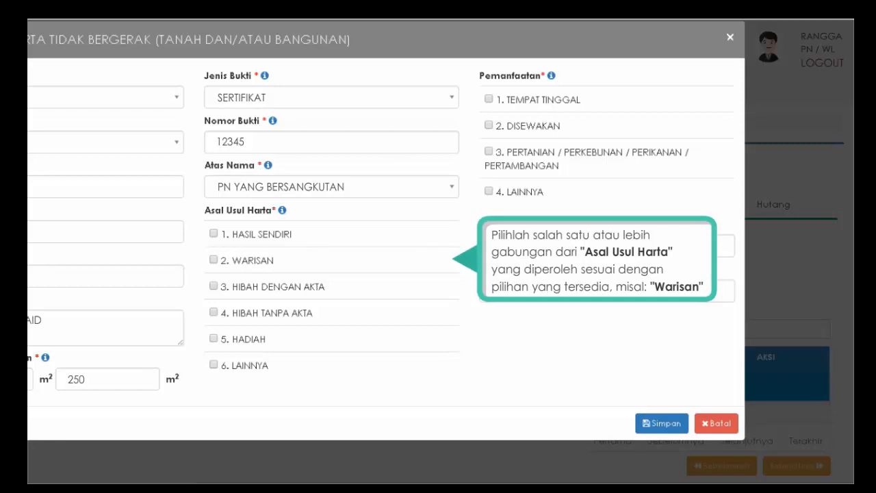
{"action": "left_click", "coordinate": [213, 261]}
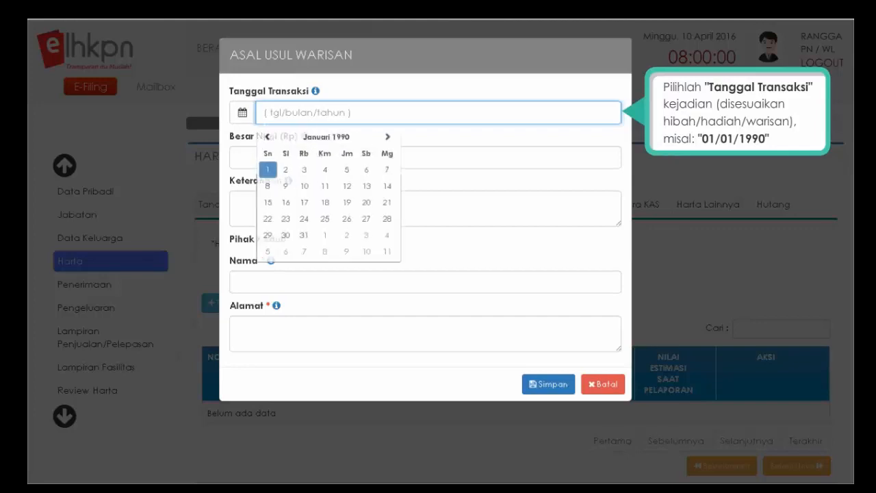
- Save the inheritance: 01/01/1990, 200.000.000, 'WARISAN BERUPA TANAH', plus the giver's name and address
{"action": "left_click", "coordinate": [269, 179]}
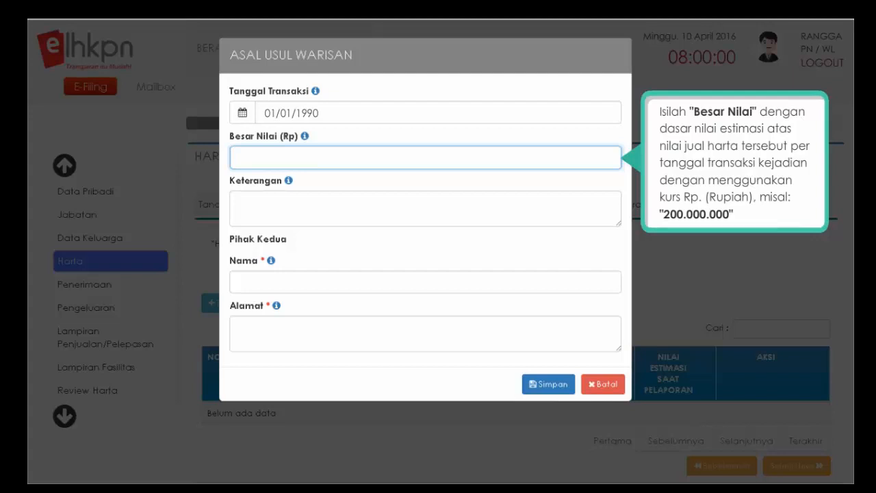
{"action": "type", "text": "200.000.000"}
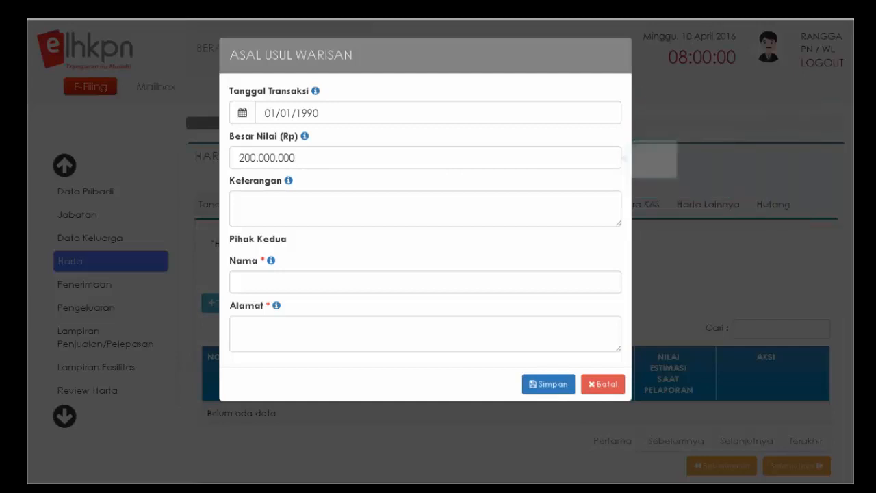
{"action": "left_click", "coordinate": [425, 208]}
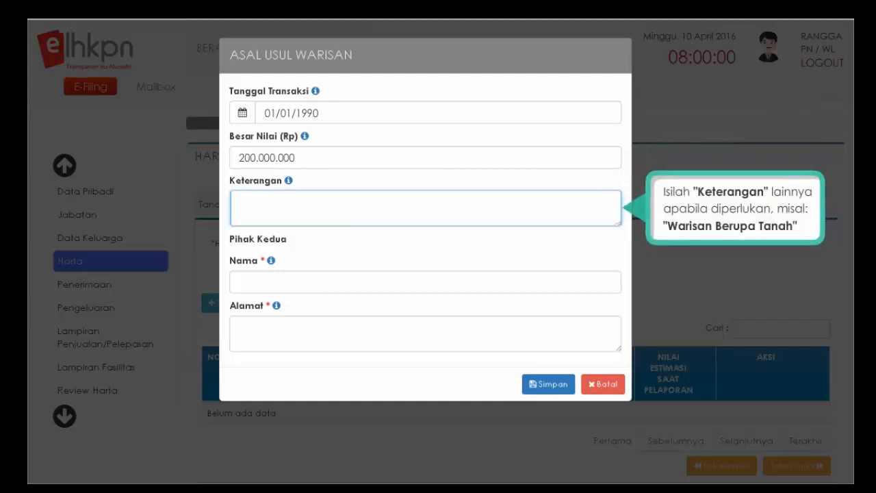
{"action": "type", "text": "WARISAN BERUPA TANAH"}
{"action": "left_click", "coordinate": [425, 282]}
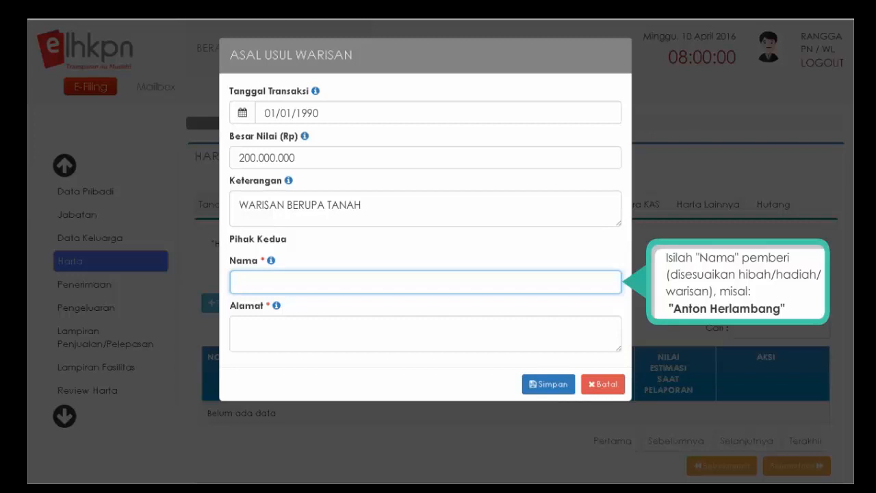
{"action": "key", "text": "Tab"}
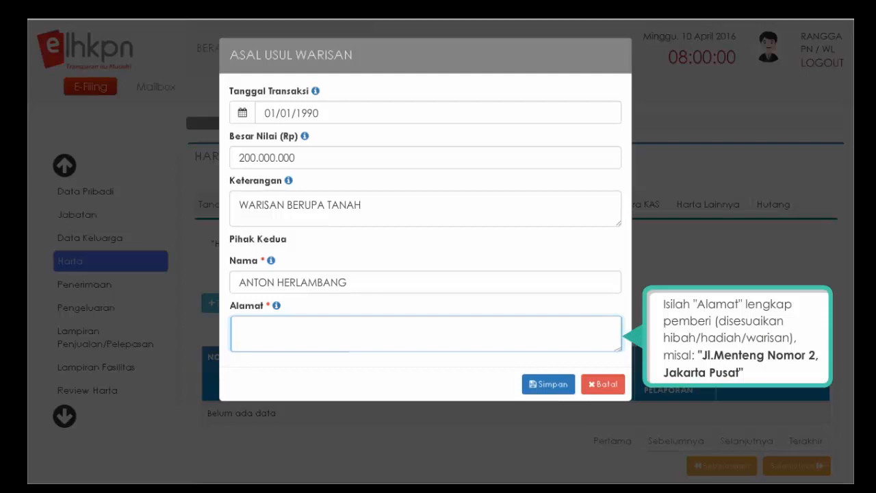
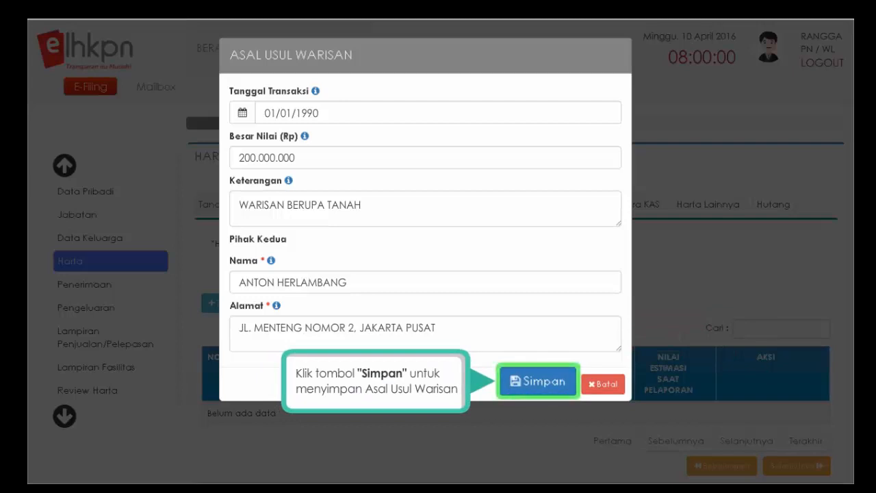
{"action": "left_click", "coordinate": [539, 381]}
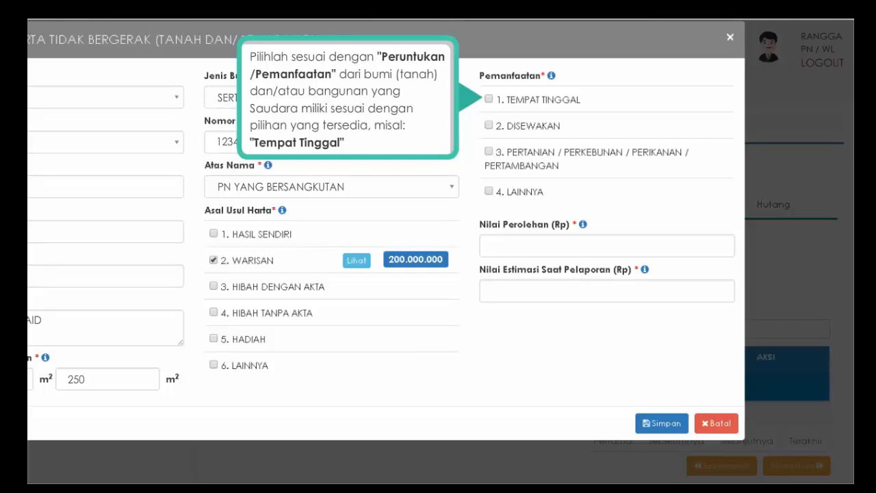
- Mark the property as TEMPAT TINGGAL, enter a 3.000.000.000 estimated value, and save the asset
{"action": "left_click", "coordinate": [488, 100]}
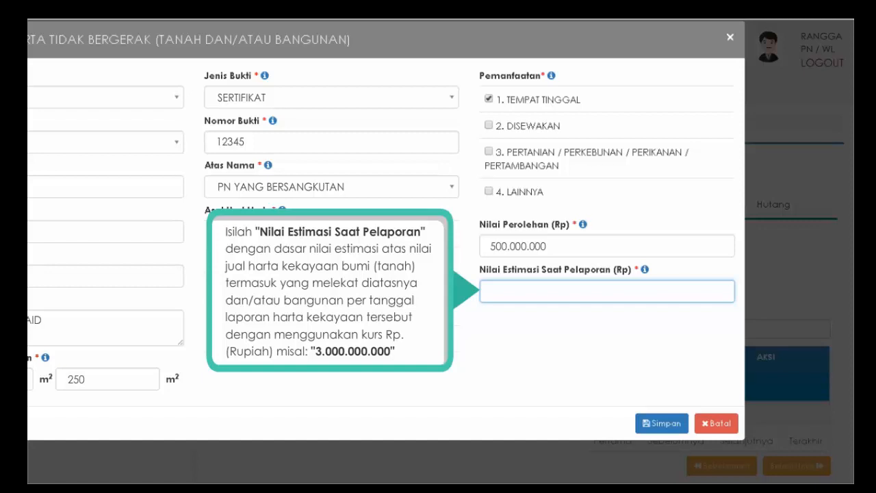
{"action": "type", "text": "3.000.000.000"}
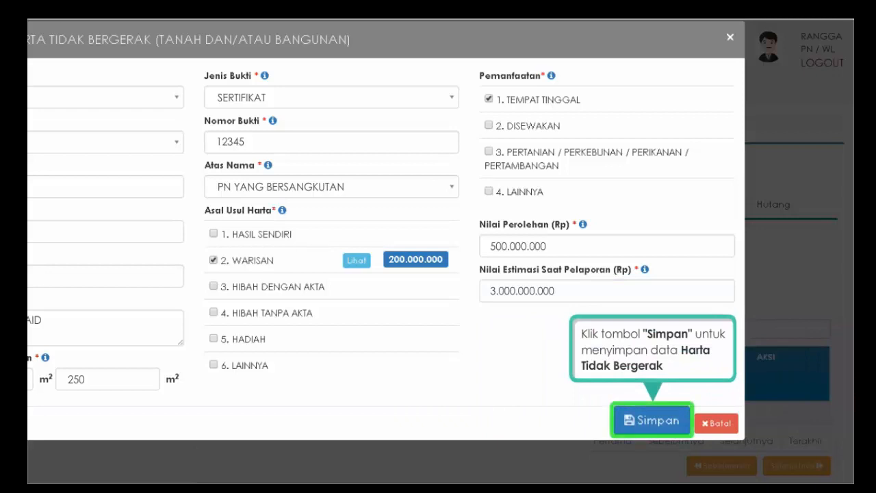
{"action": "left_click", "coordinate": [653, 424]}
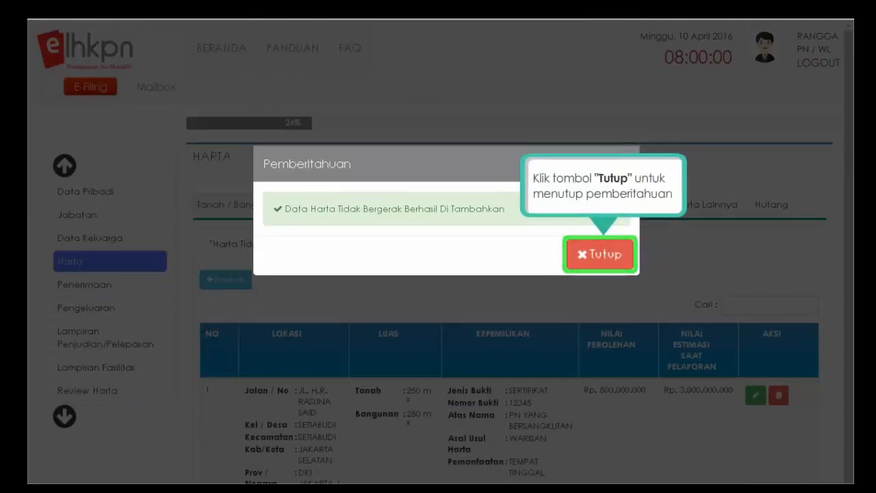
- Dismiss the Pemberitahuan success notice with Tutup
{"action": "left_click", "coordinate": [599, 258]}
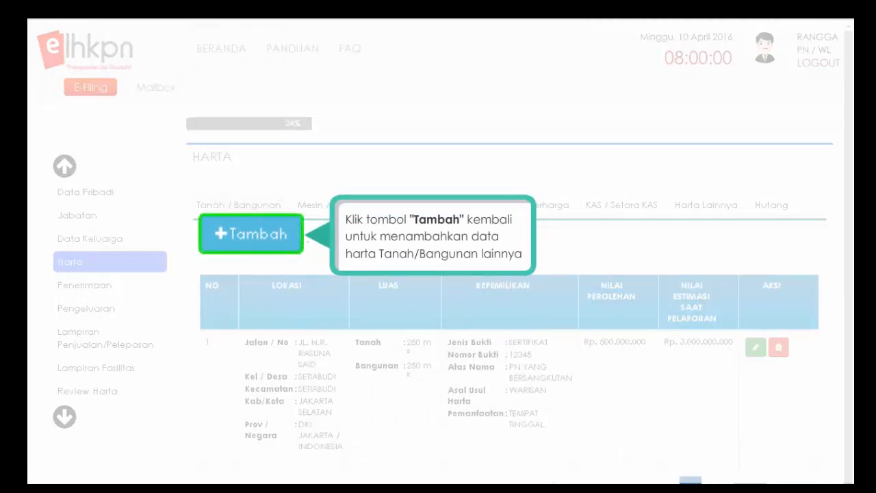
- Start a second land/building asset located in INDONESIA, DKI JAKARTA, JAKARTA TIMUR
{"action": "left_click", "coordinate": [222, 238]}
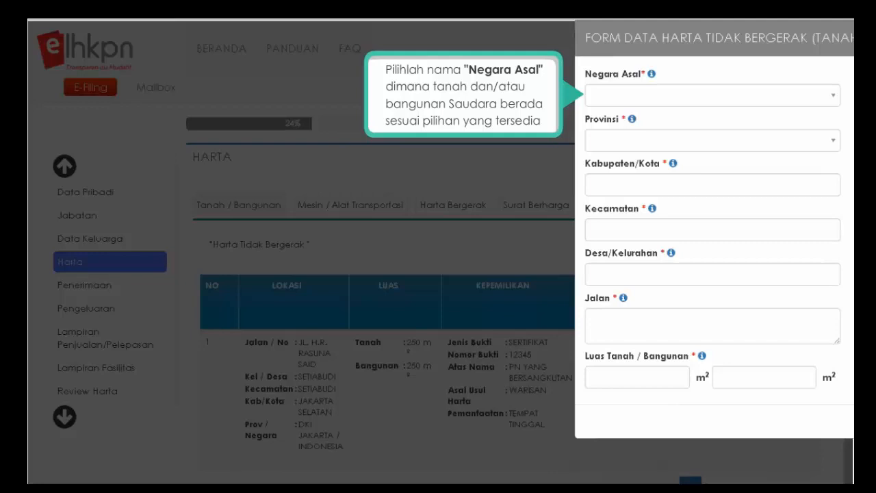
{"action": "left_click", "coordinate": [833, 97]}
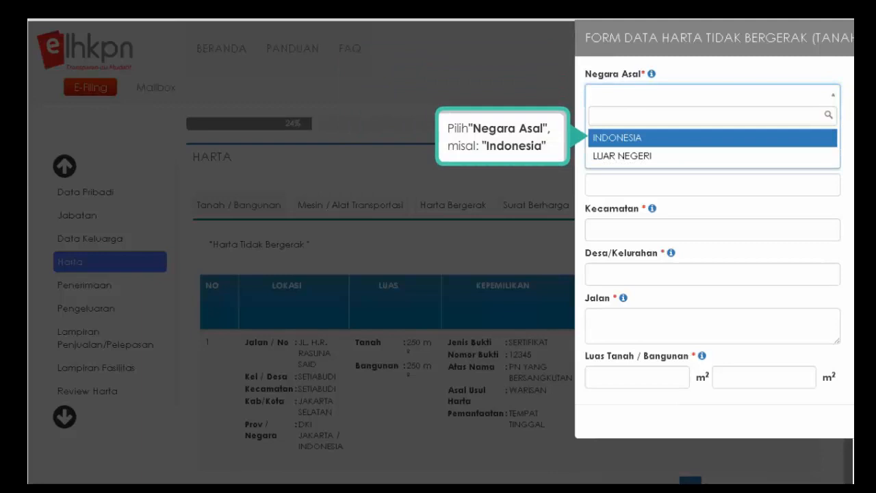
{"action": "left_click", "coordinate": [707, 137]}
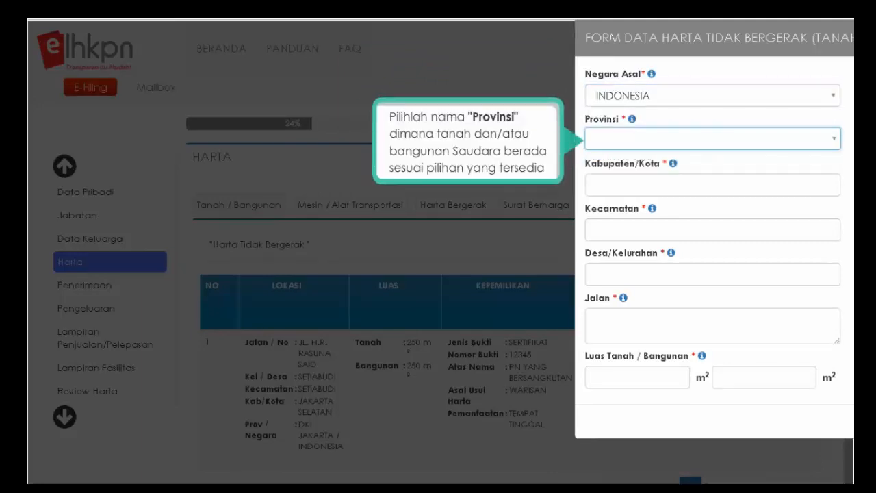
{"action": "left_click", "coordinate": [834, 140]}
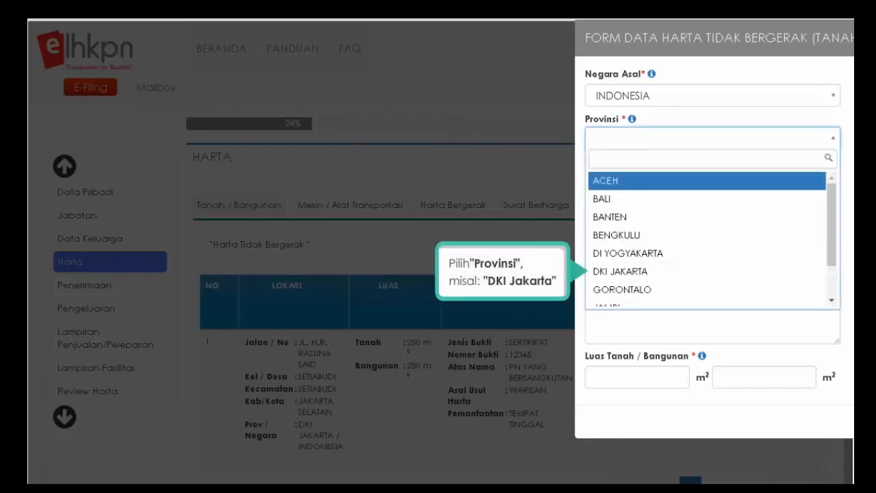
{"action": "left_click", "coordinate": [621, 272]}
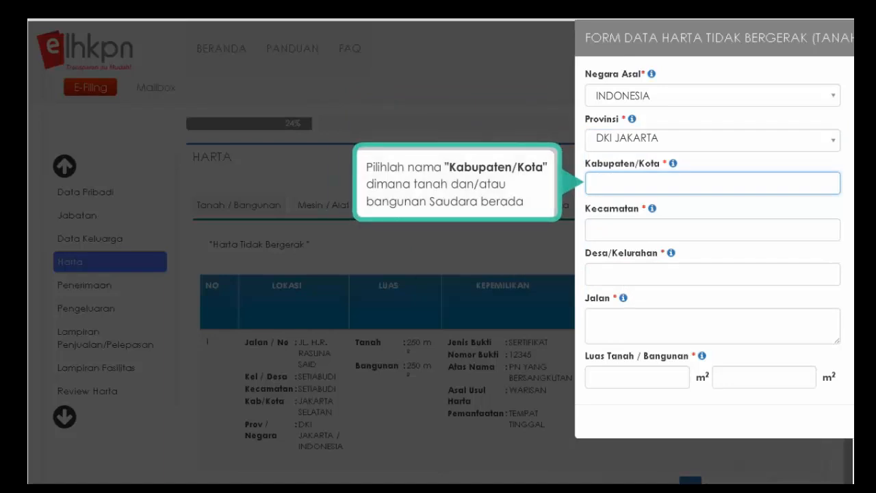
{"action": "left_click", "coordinate": [833, 182]}
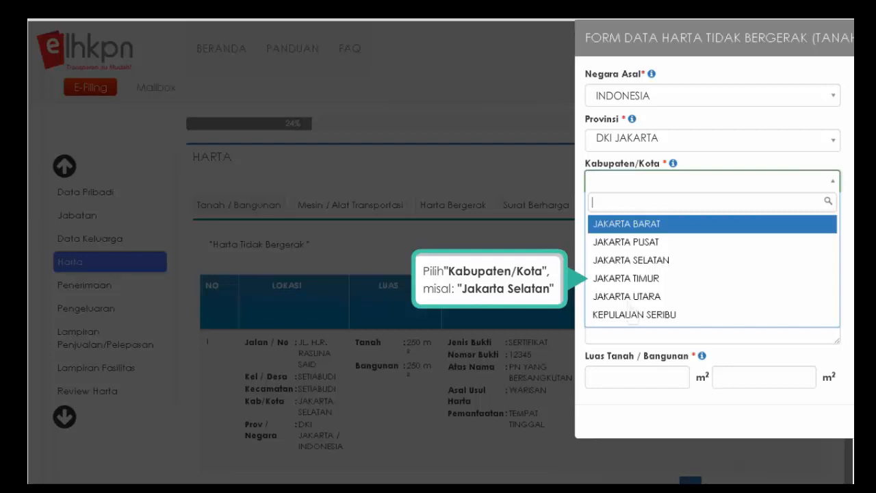
{"action": "left_click", "coordinate": [629, 279]}
- Enter CIBUBUR as district and village, the street address, and 120 m² land / 100 m² building
{"action": "left_click", "coordinate": [594, 229]}
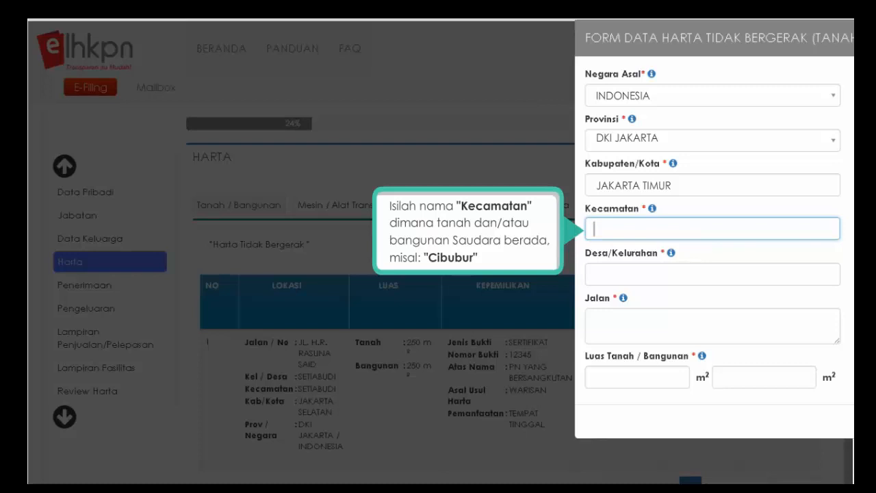
{"action": "type", "text": "CIBUBUR"}
{"action": "key", "text": "Tab"}
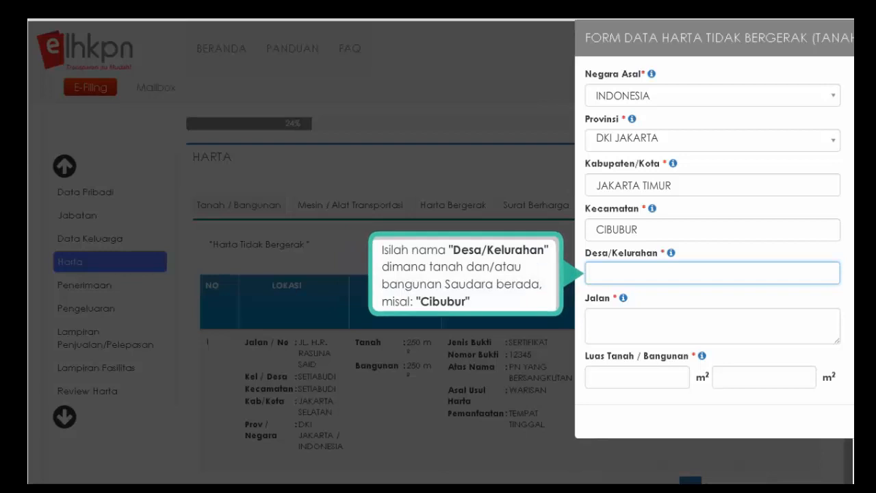
{"action": "type", "text": "CIBUBUR"}
{"action": "key", "text": "Tab"}
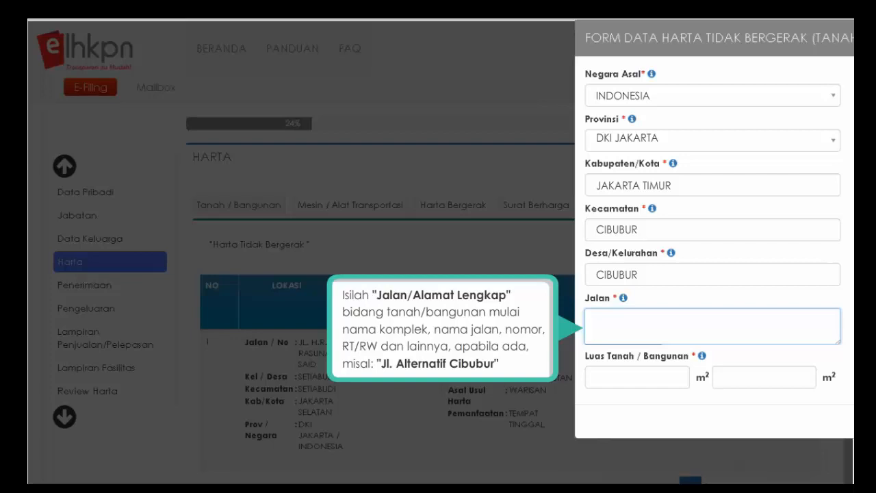
{"action": "type", "text": "JL. ALTERNATIF CIBUBUR"}
{"action": "key", "text": "Tab"}
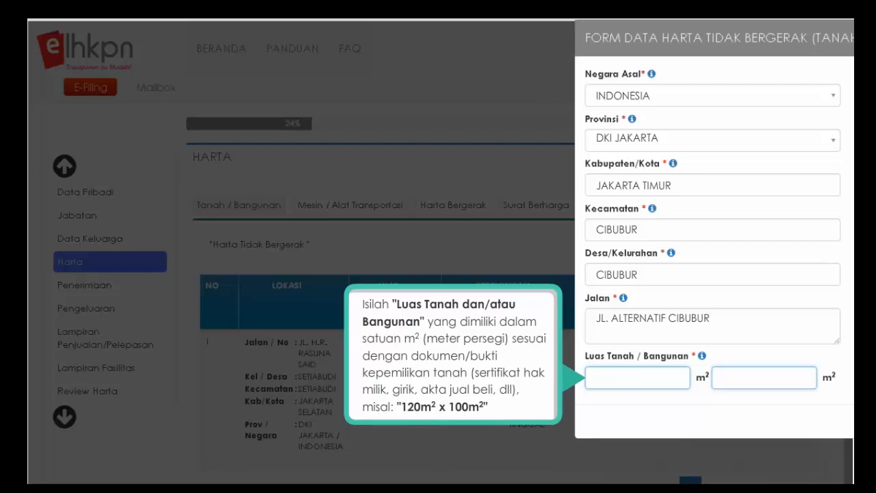
{"action": "type", "text": "120"}
{"action": "key", "text": "Tab"}
{"action": "type", "text": "100"}
{"action": "key", "text": "Tab"}
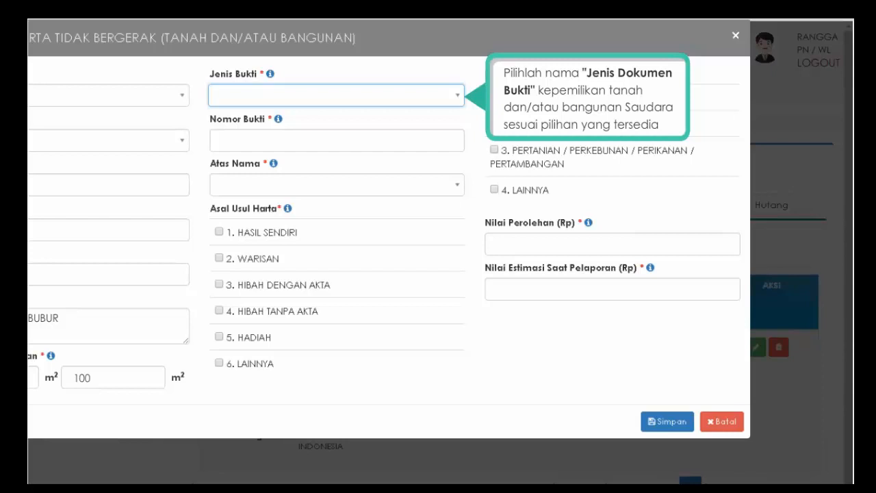
- Record SERTIFIKAT 678 under PASANGAN/ANAK and tick 4. HIBAH TANPA AKTA as the origin
{"action": "left_click", "coordinate": [457, 99]}
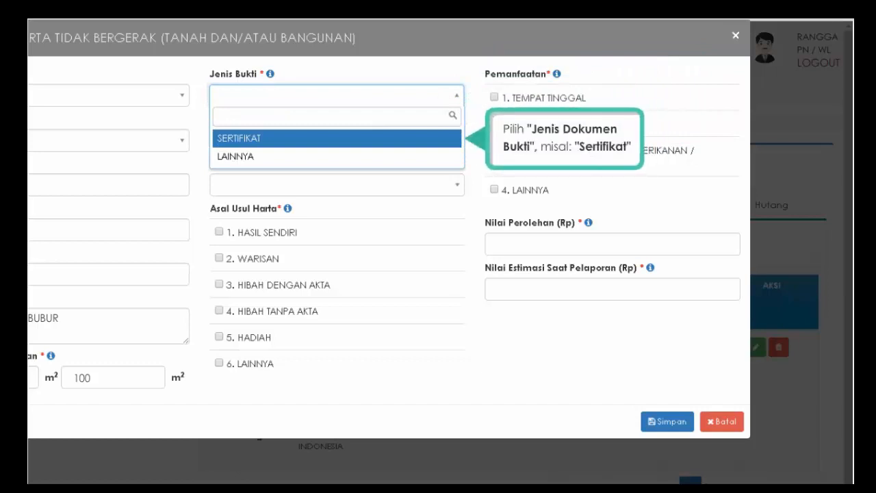
{"action": "left_click", "coordinate": [326, 139]}
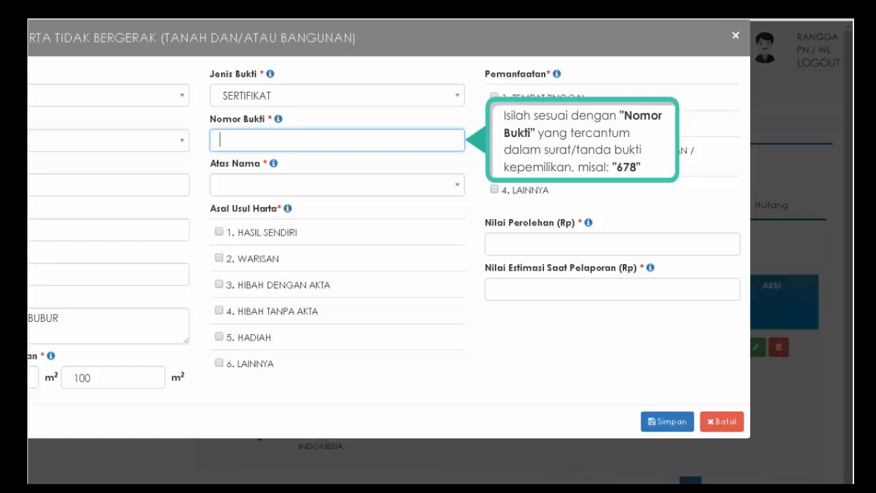
{"action": "type", "text": "678"}
{"action": "key", "text": "Tab"}
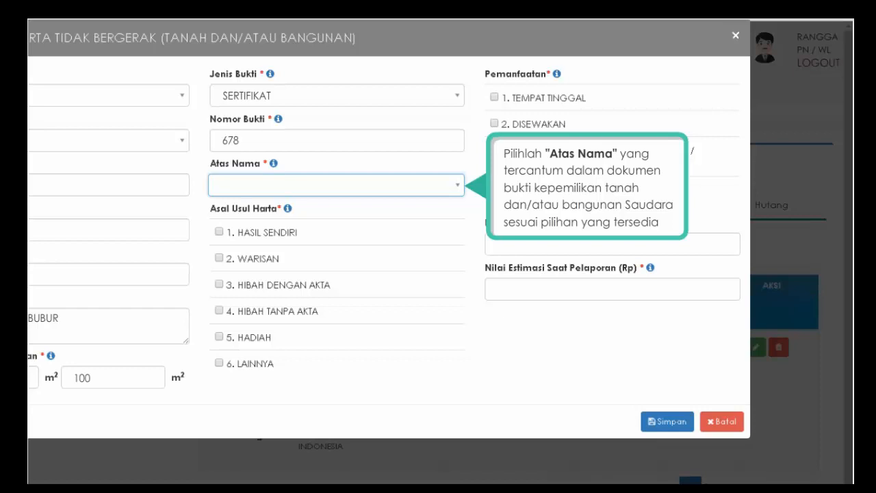
{"action": "left_click", "coordinate": [459, 188]}
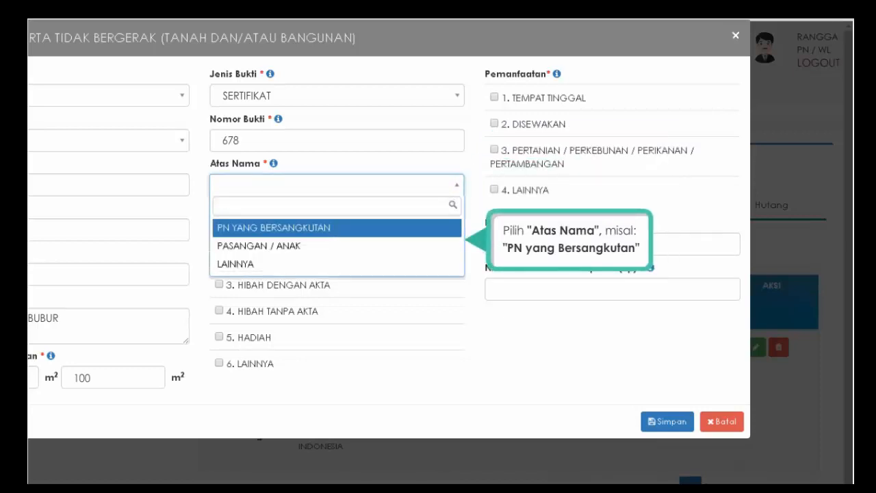
{"action": "left_click", "coordinate": [336, 246]}
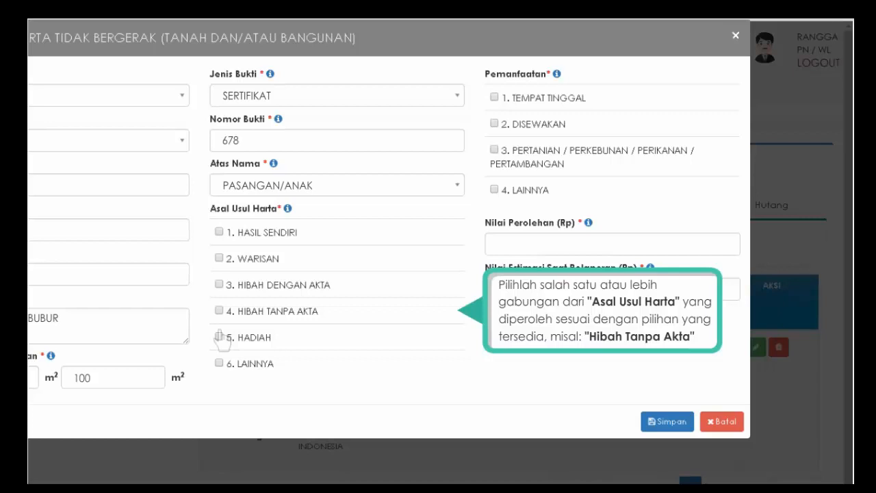
{"action": "left_click", "coordinate": [219, 311]}
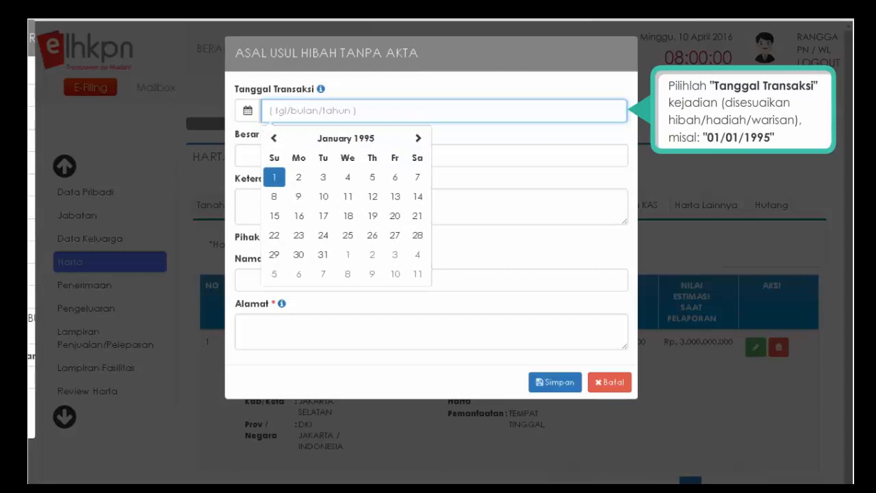
- Save the gift: 01/01/1995, 100.000.000, 'HIBAH BERUPA TANAH DAN BANGUNAN', plus the giver's name and address
{"action": "left_click", "coordinate": [275, 177]}
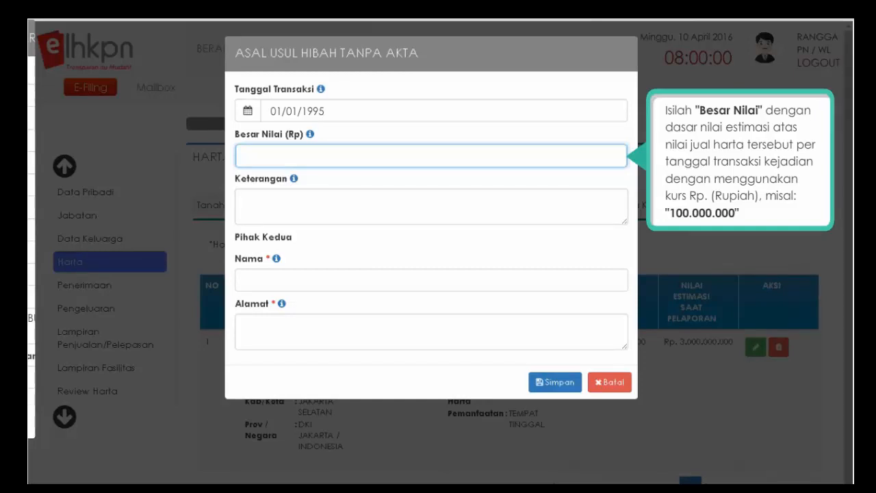
{"action": "type", "text": "100.000.000"}
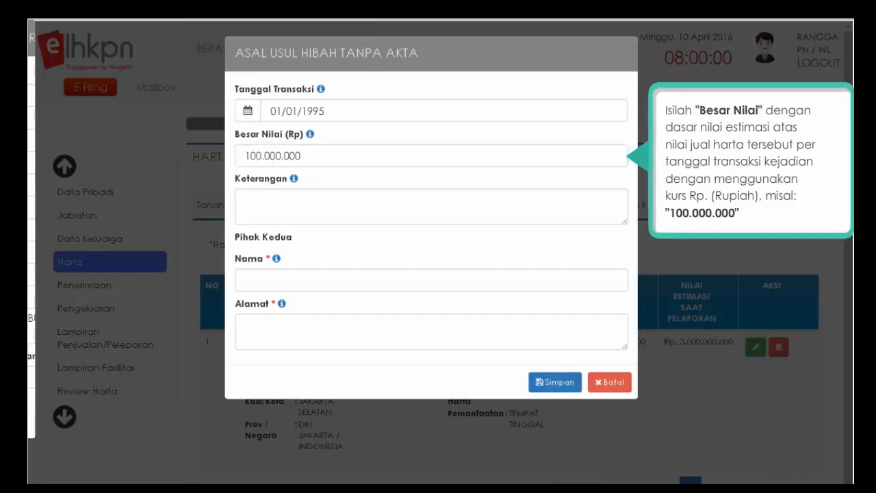
{"action": "left_click", "coordinate": [431, 206]}
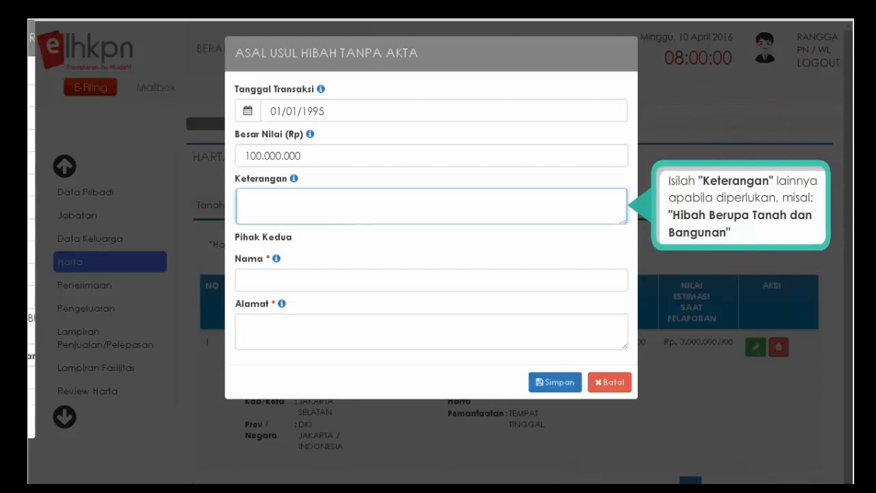
{"action": "type", "text": "HIBAH BERUPA TANAH DAN BANGUNAN"}
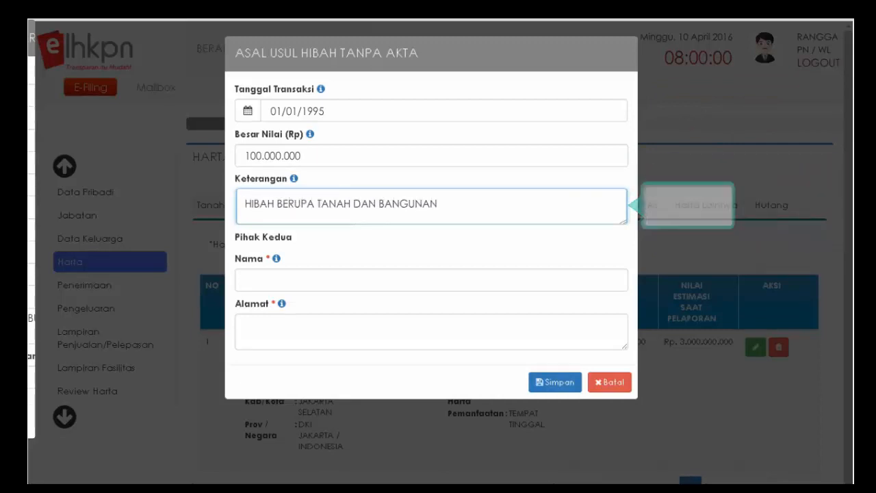
{"action": "left_click", "coordinate": [431, 280]}
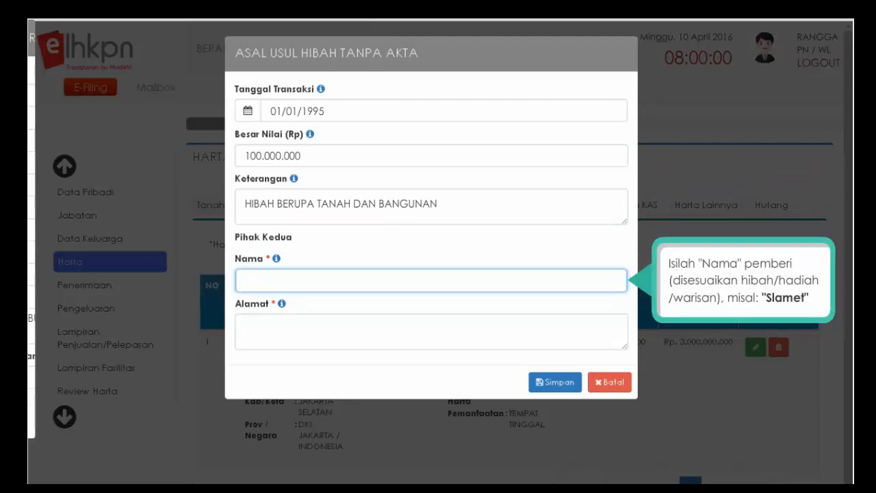
{"action": "type", "text": "SLAMET"}
{"action": "left_click", "coordinate": [431, 332]}
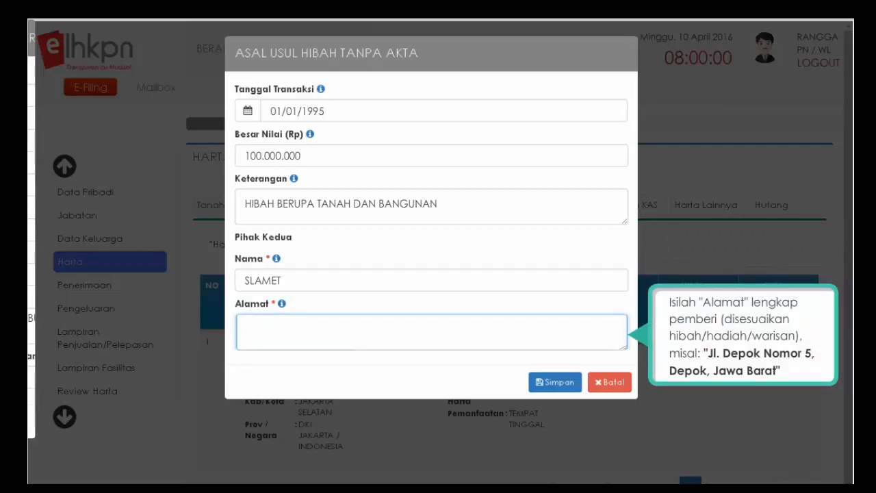
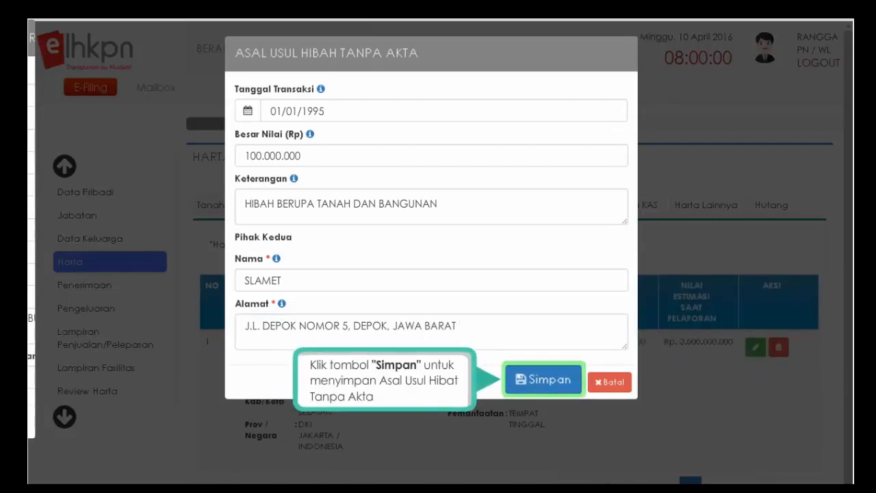
{"action": "left_click", "coordinate": [546, 385]}
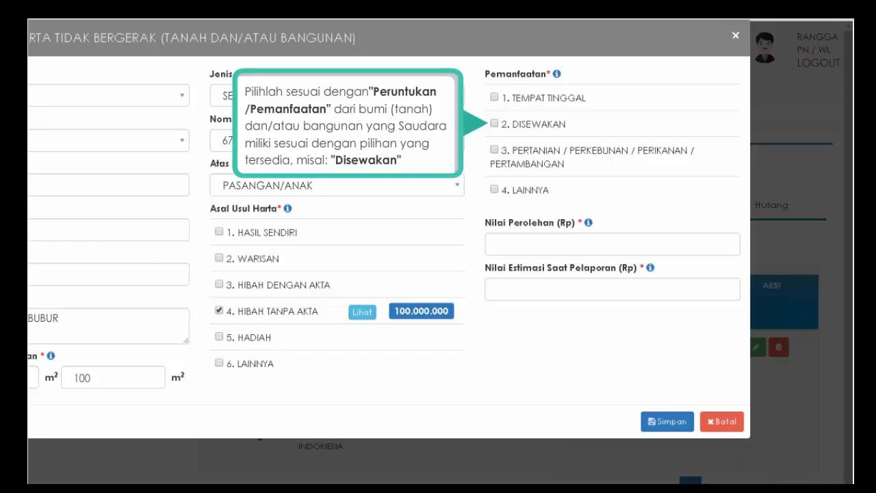
- Mark it DISEWAKAN with acquisition value 0 and estimate 1.000.000.000, save, and close the notice
{"action": "left_click", "coordinate": [494, 124]}
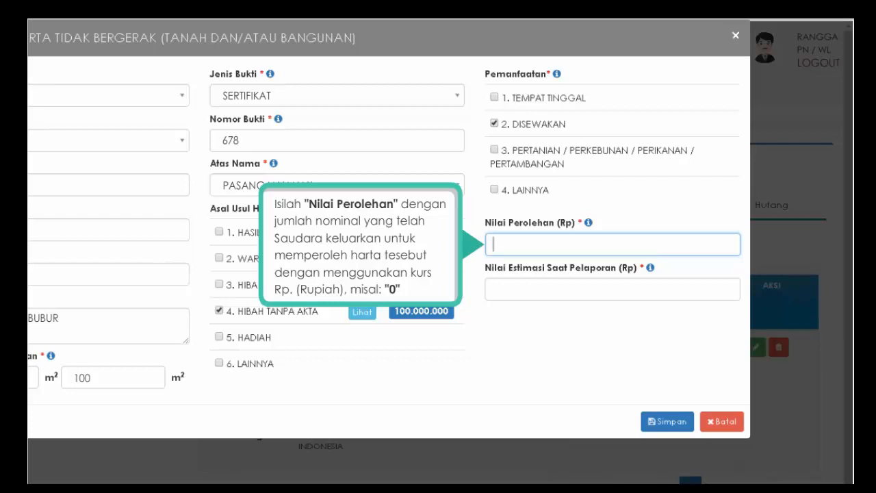
{"action": "type", "text": "0"}
{"action": "left_click", "coordinate": [612, 290]}
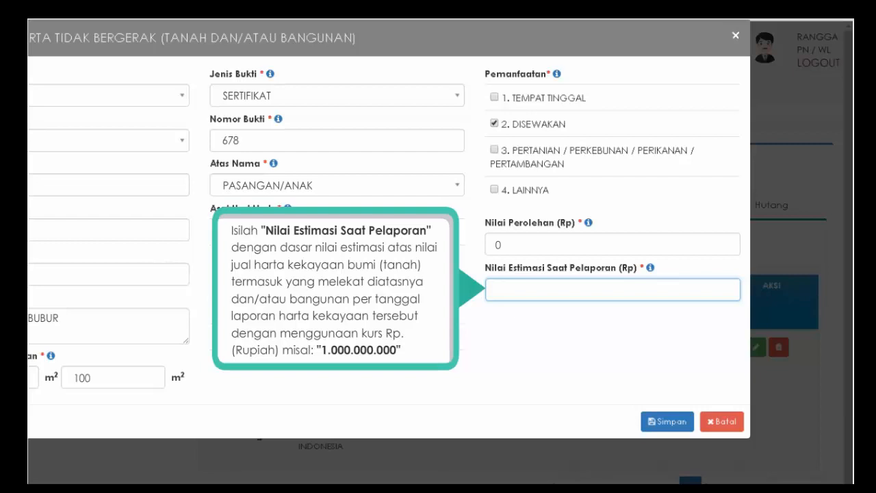
{"action": "type", "text": "1.000.000.000"}
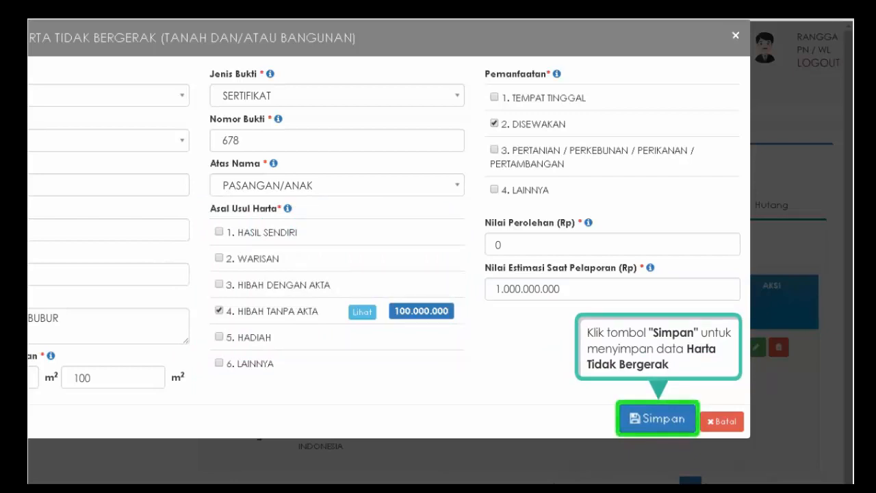
{"action": "left_click", "coordinate": [661, 424]}
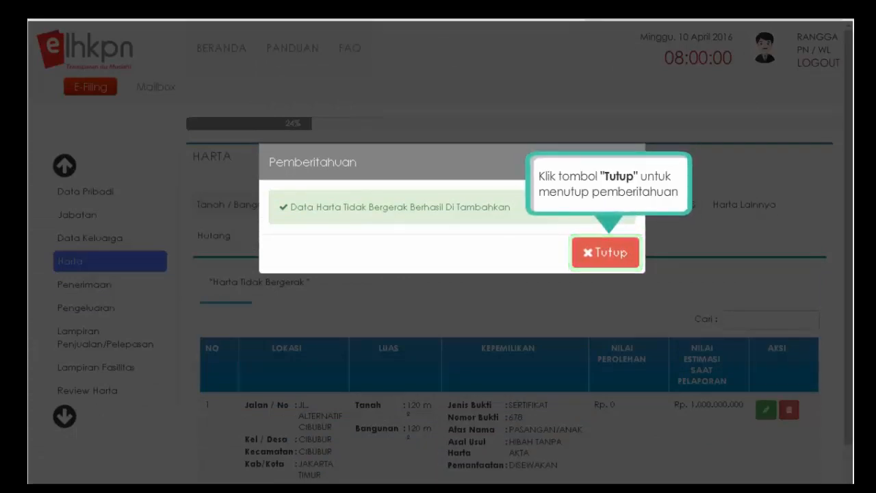
{"action": "left_click", "coordinate": [610, 262]}
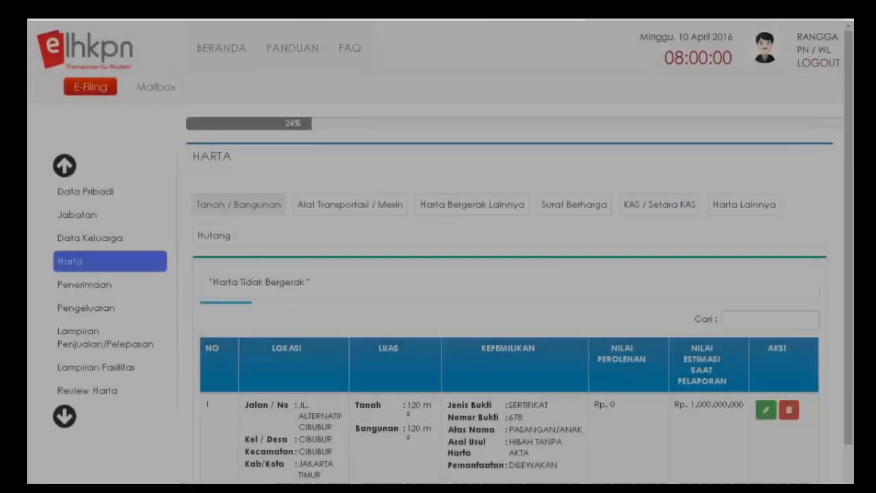
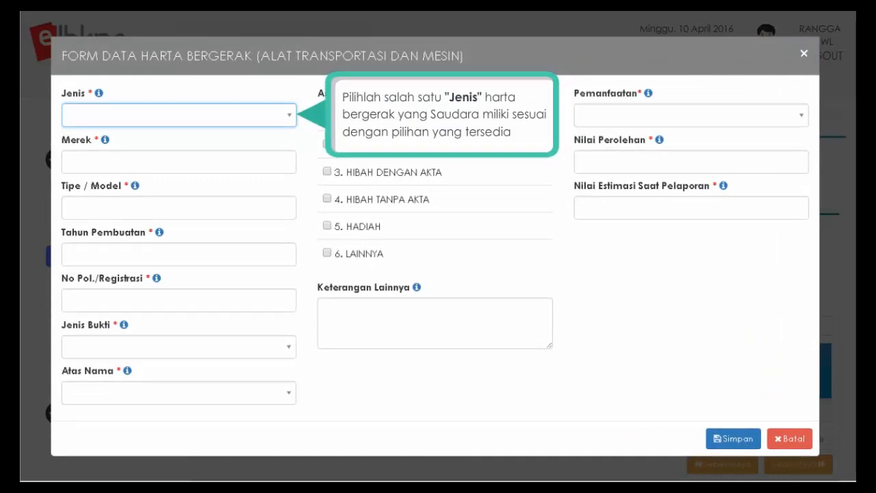
- Enter a MOBIL with brand TOYOTA and model INNOVA
{"action": "left_click", "coordinate": [287, 116]}
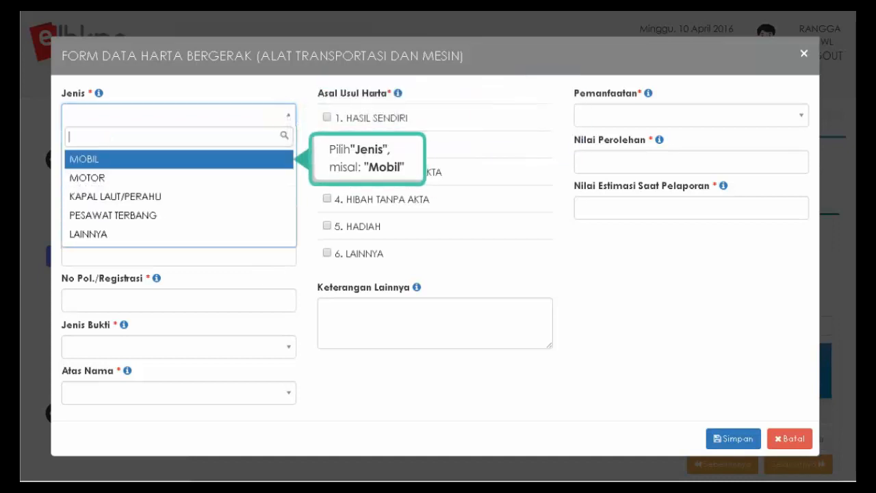
{"action": "left_click", "coordinate": [127, 160]}
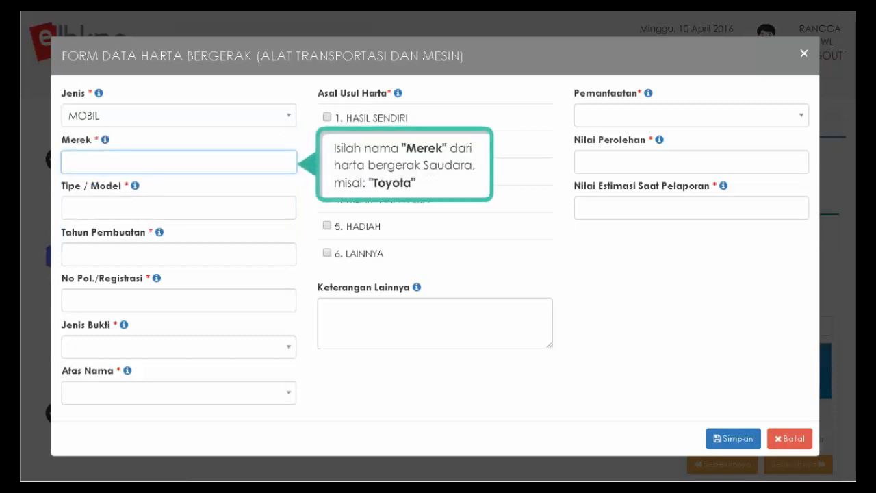
{"action": "type", "text": "TOYOTA"}
{"action": "key", "text": "Tab"}
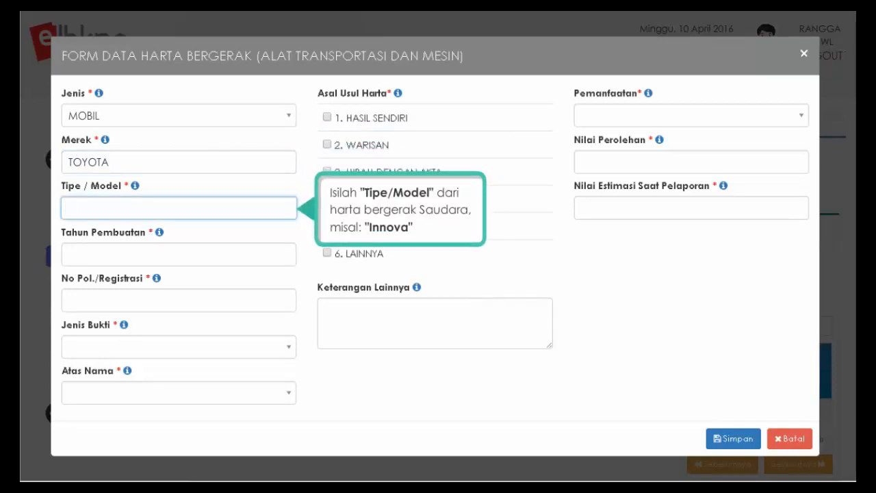
{"action": "type", "text": "INNOVA"}
{"action": "key", "text": "Tab"}
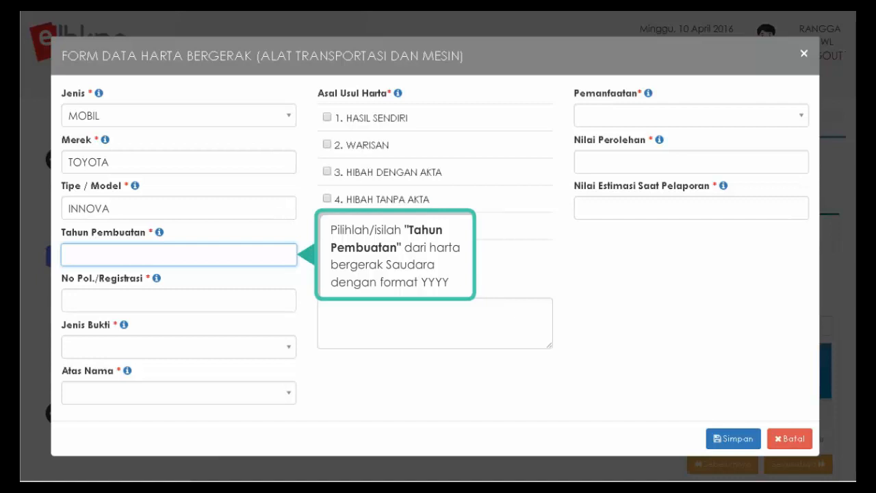
- Set year 2015, registration B 1234 AA, and proof document BPKB/STNK
{"action": "left_click", "coordinate": [288, 264]}
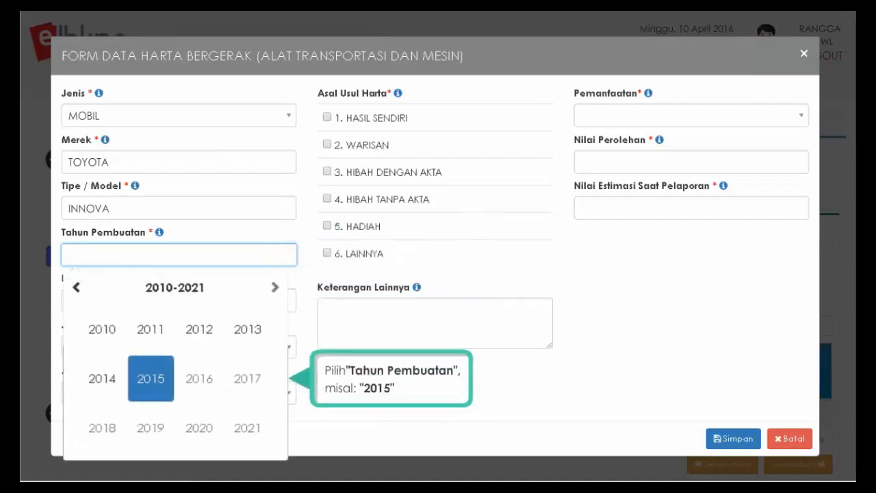
{"action": "left_click", "coordinate": [150, 402]}
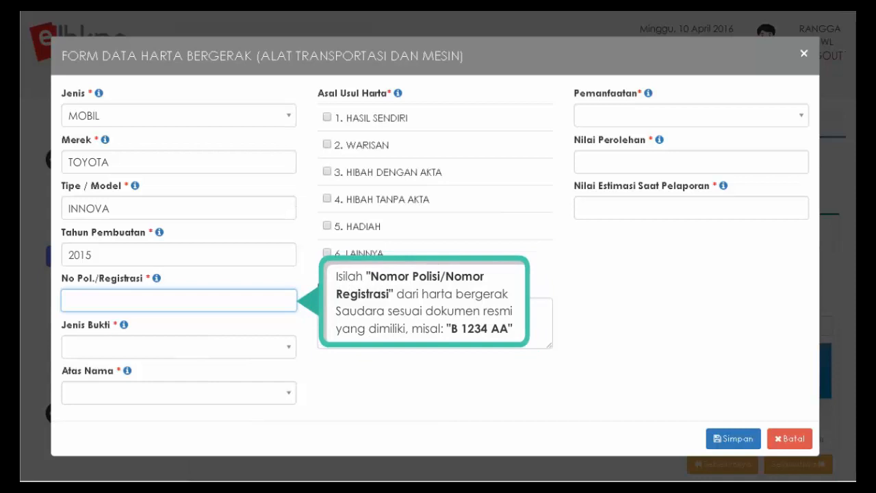
{"action": "type", "text": "B 1234 AA"}
{"action": "key", "text": "Tab"}
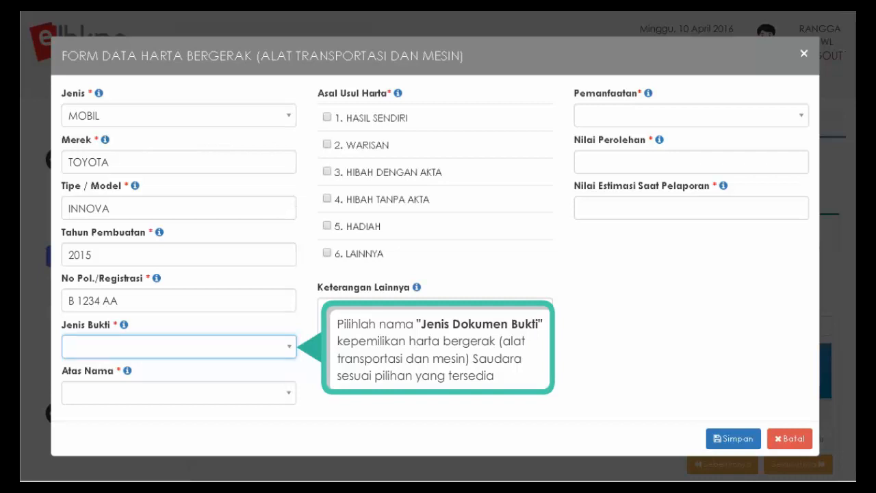
{"action": "left_click", "coordinate": [289, 347]}
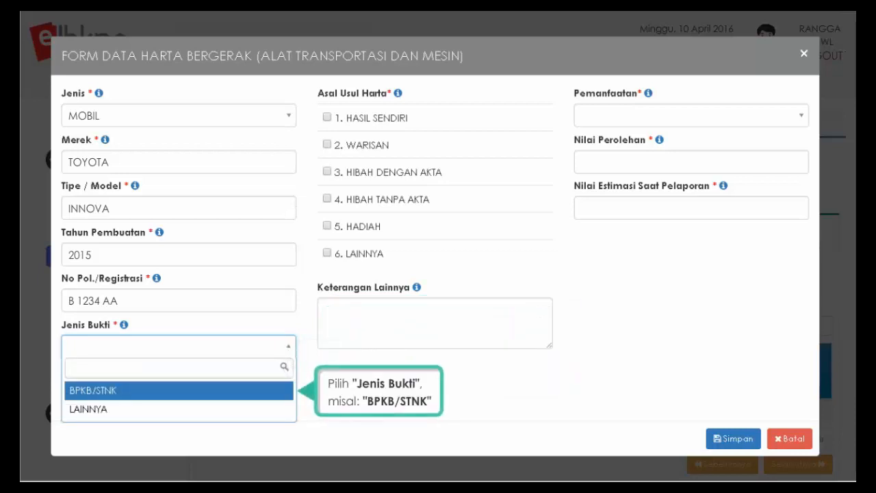
{"action": "left_click", "coordinate": [87, 395]}
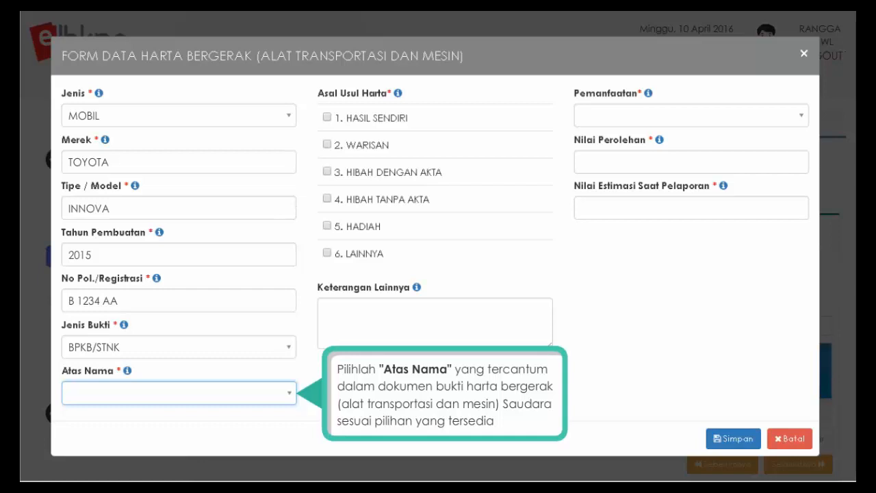
- Set owner PN YANG BERSANGKUTAN, origin 1. HASIL SENDIRI, note '-', usage DIGUNAKAN SENDIRI
{"action": "left_click", "coordinate": [288, 394]}
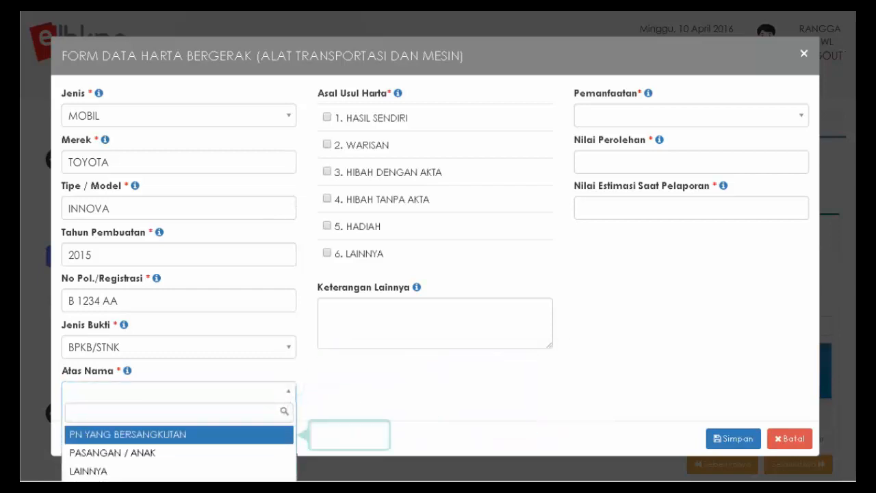
{"action": "left_click", "coordinate": [169, 435]}
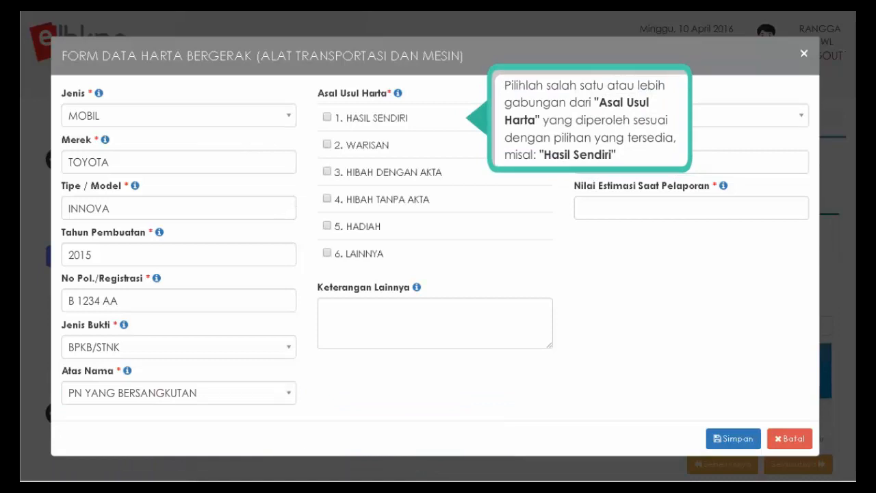
{"action": "left_click", "coordinate": [327, 117]}
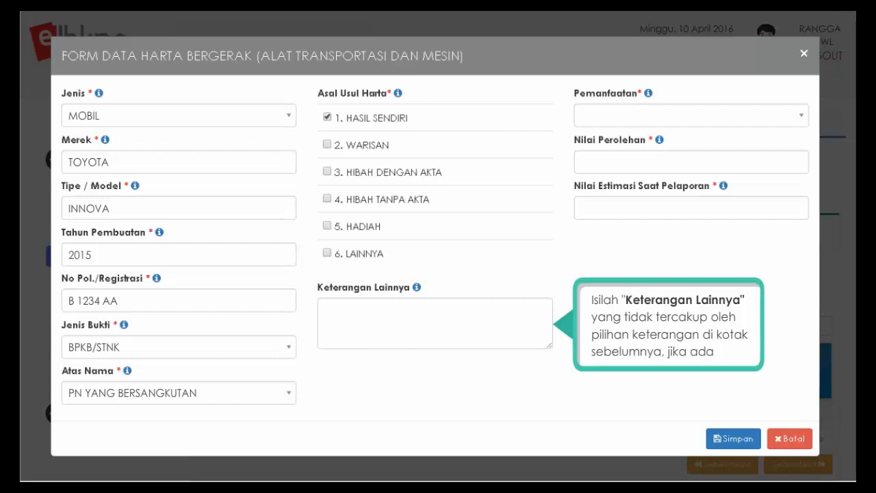
{"action": "type", "text": "-"}
{"action": "key", "text": "Tab"}
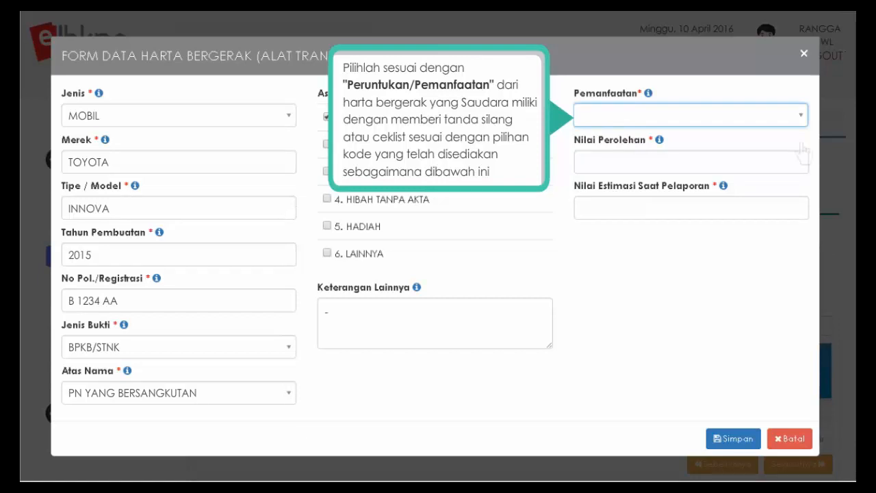
{"action": "left_click", "coordinate": [801, 120]}
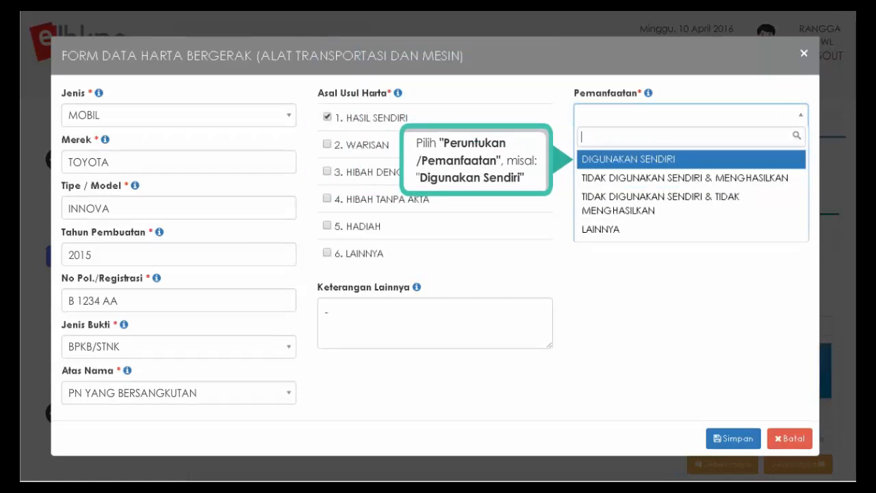
{"action": "left_click", "coordinate": [646, 160]}
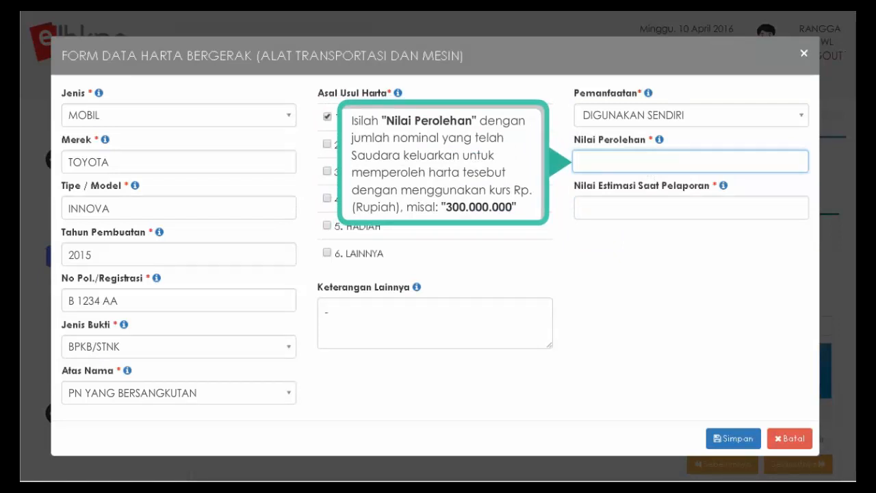
- Give the Toyota Innova acquisition value 300.000.000 and estimate 270.000.000, then save it
{"action": "type", "text": "300.000.000"}
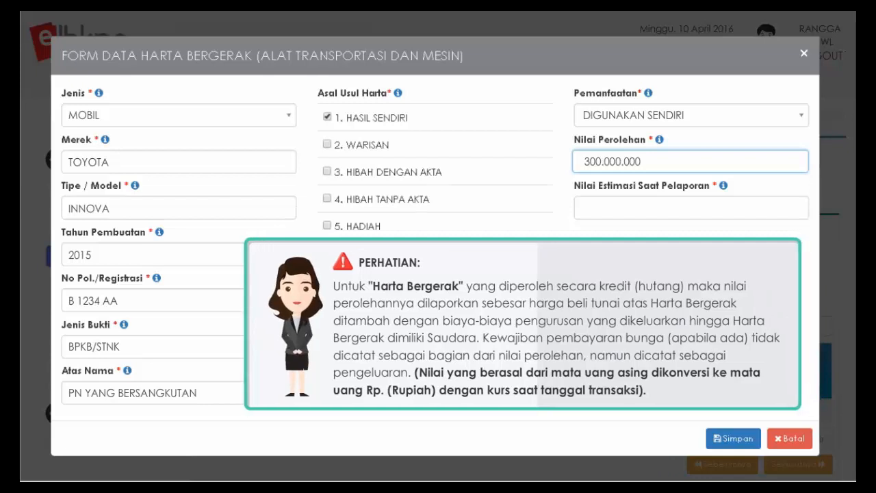
{"action": "left_click", "coordinate": [691, 207]}
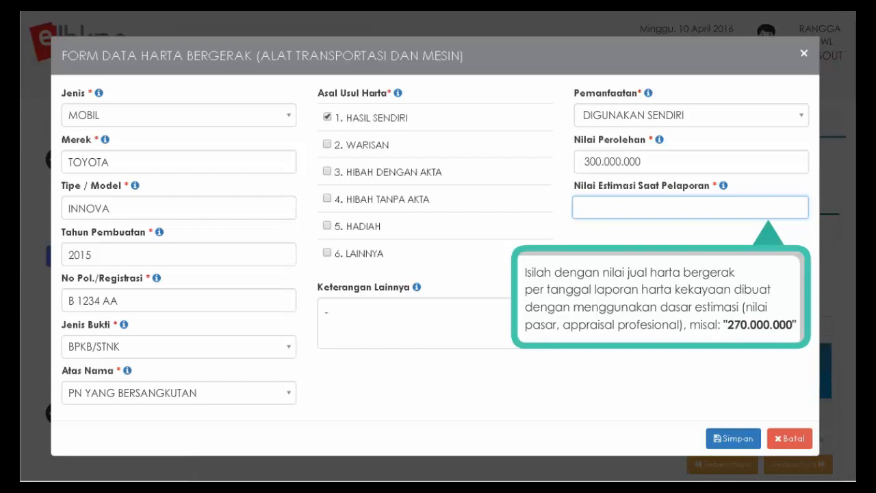
{"action": "type", "text": "270.000.000"}
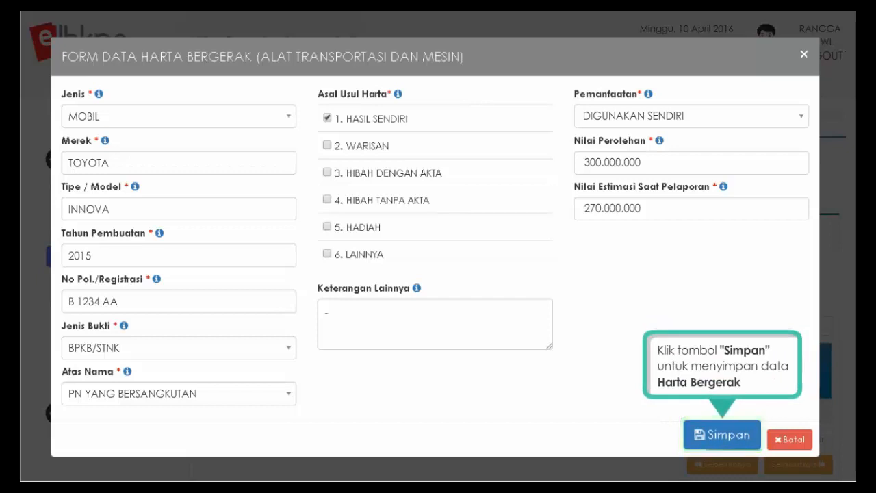
{"action": "left_click", "coordinate": [723, 438]}
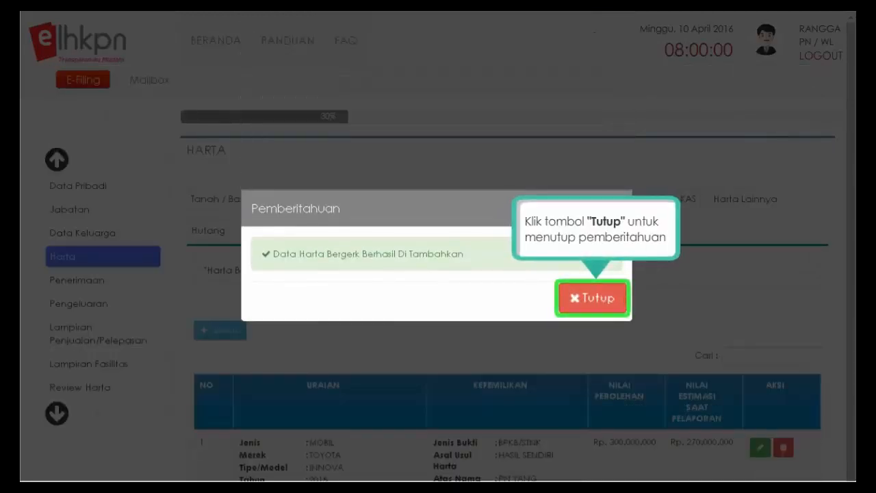
- Dismiss the success notice and start a new transport asset entry
{"action": "left_click", "coordinate": [592, 301]}
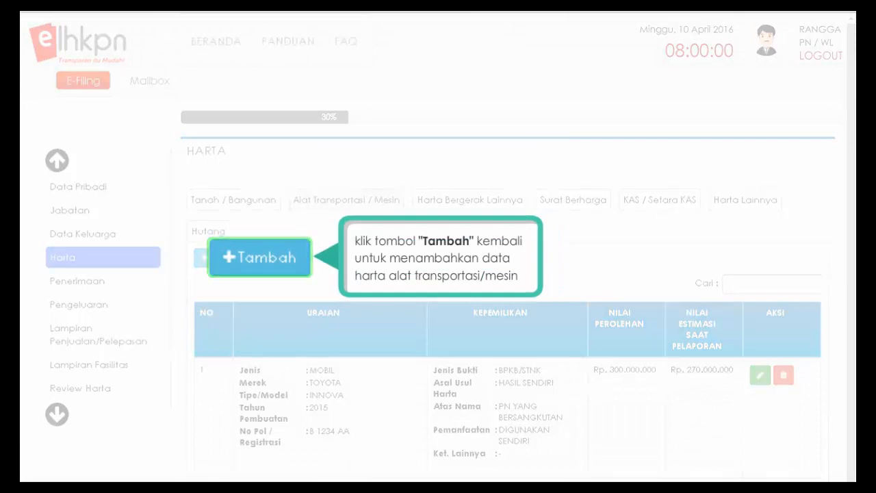
{"action": "left_click", "coordinate": [232, 263]}
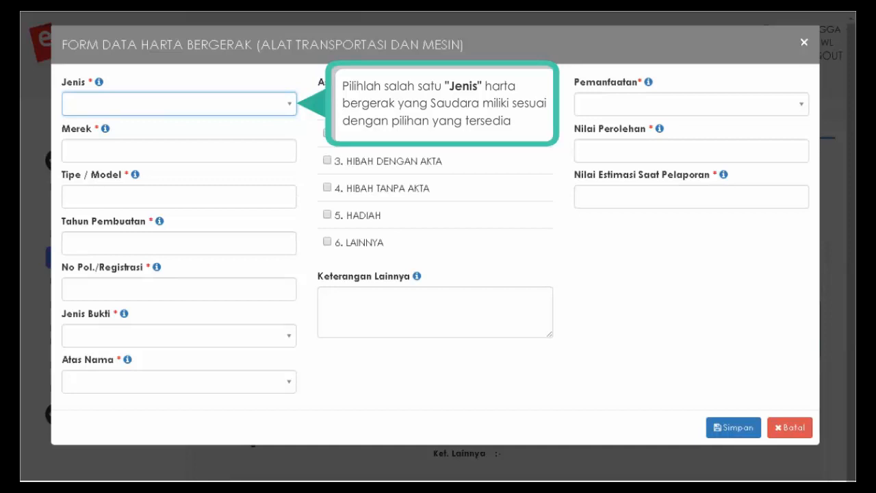
- Enter a MOTOR: HONDA BEAT, year 2015, registration B 222 BB
{"action": "left_click", "coordinate": [287, 106]}
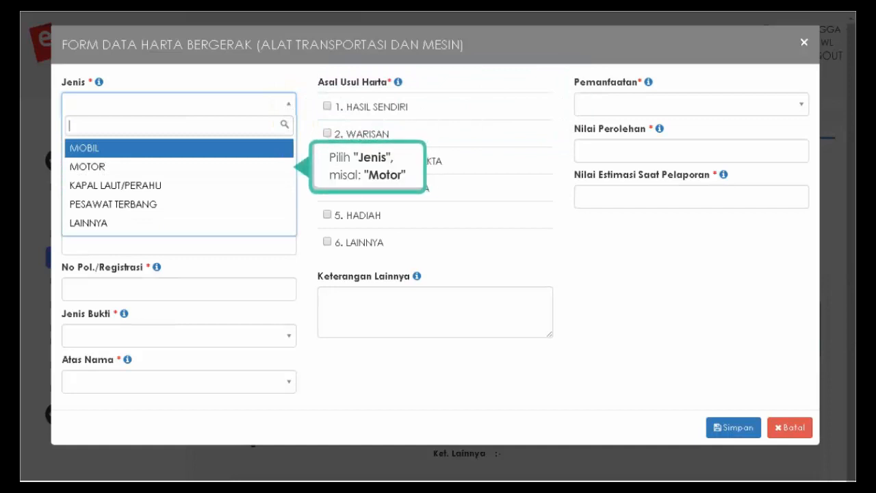
{"action": "left_click", "coordinate": [127, 167]}
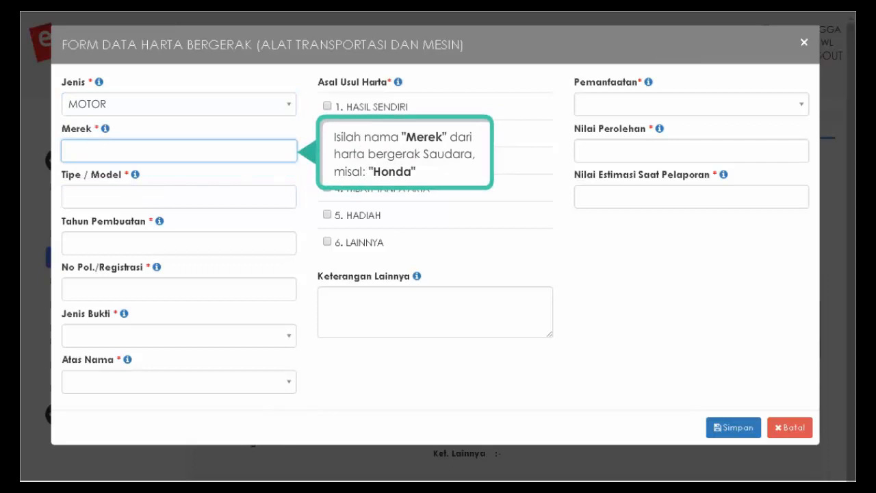
{"action": "type", "text": "HONDA"}
{"action": "key", "text": "Tab"}
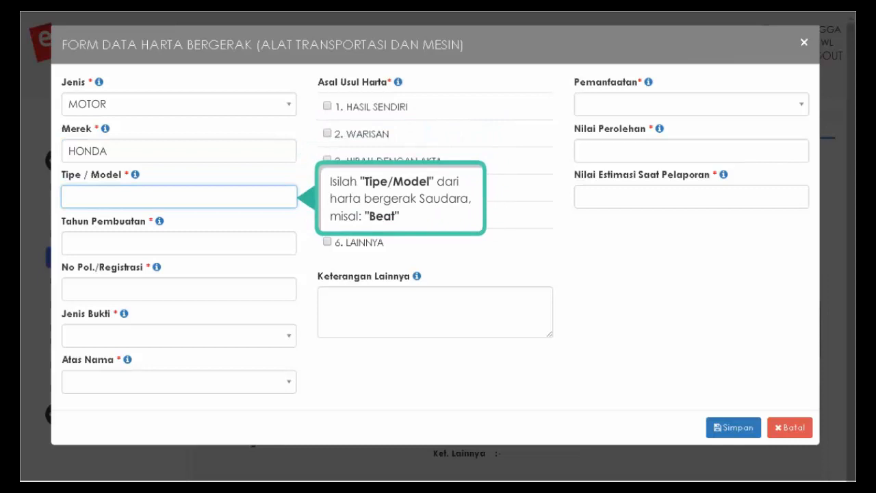
{"action": "type", "text": "BEAT"}
{"action": "key", "text": "Tab"}
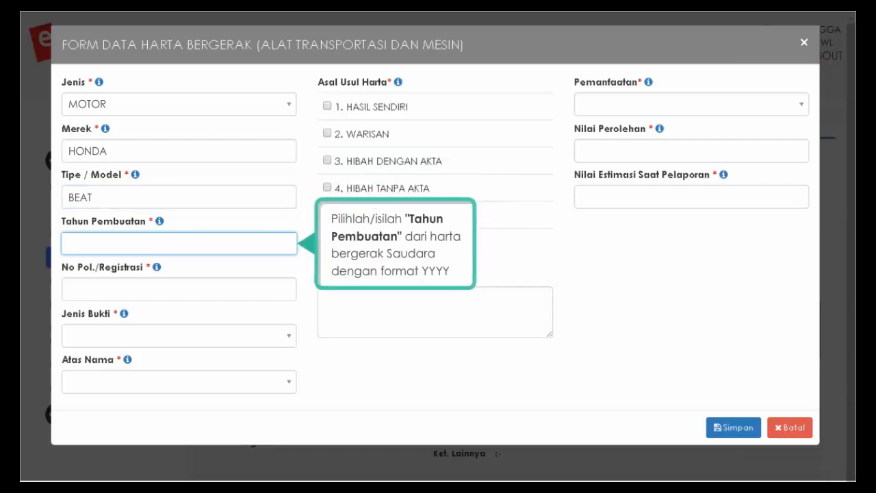
{"action": "left_click", "coordinate": [290, 255]}
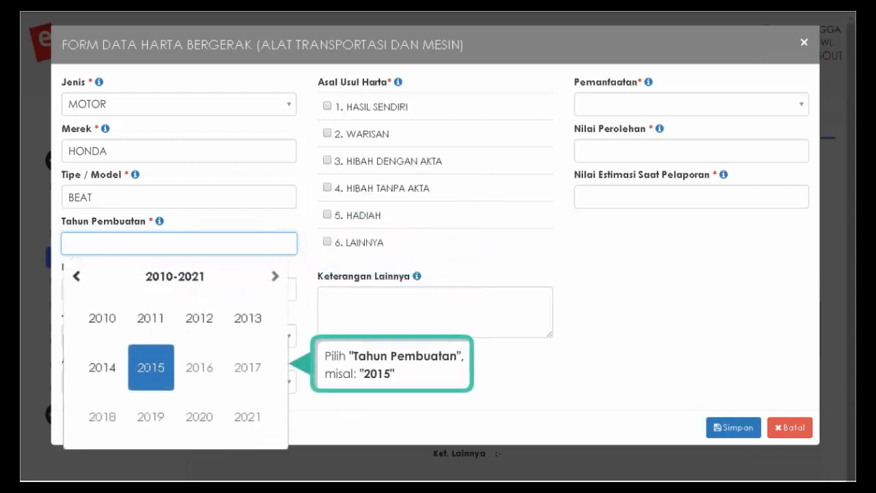
{"action": "left_click", "coordinate": [147, 363]}
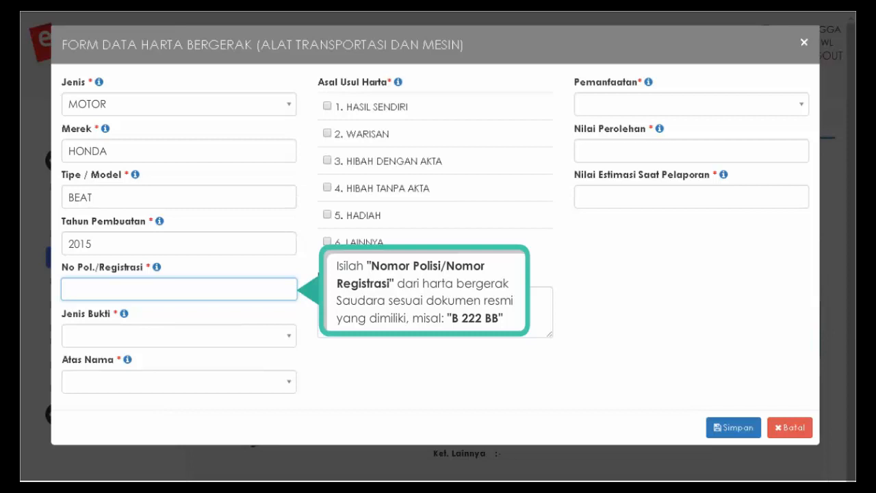
{"action": "type", "text": "B 222 BB"}
{"action": "key", "text": "Tab"}
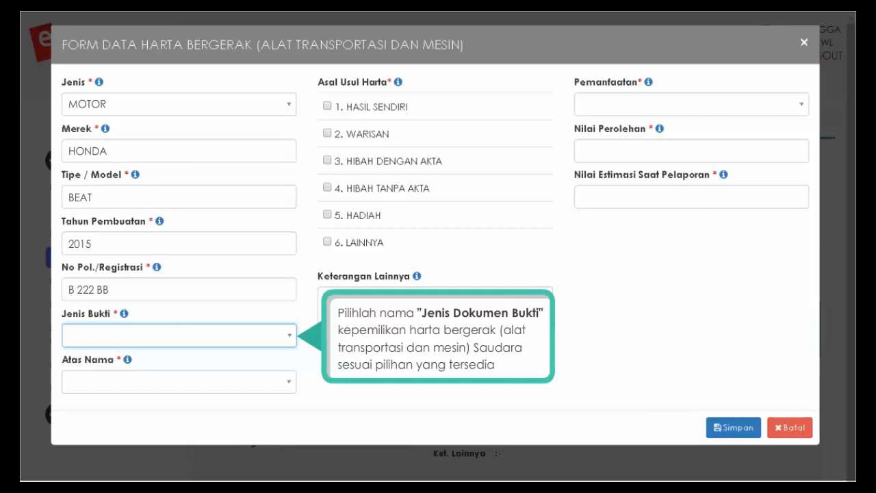
- Set proof BPKB/STNK, owner PASANGAN / ANAK, origin 1. HASIL SENDIRI, and note '-'
{"action": "left_click", "coordinate": [291, 338]}
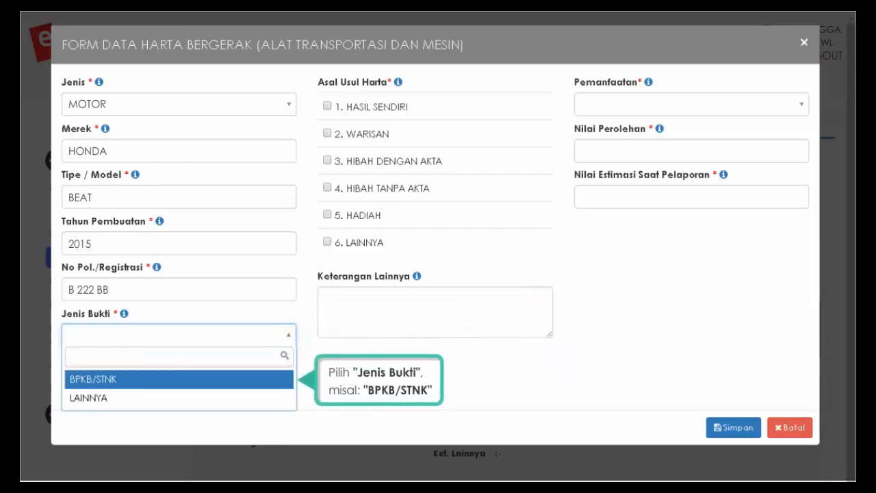
{"action": "left_click", "coordinate": [88, 382]}
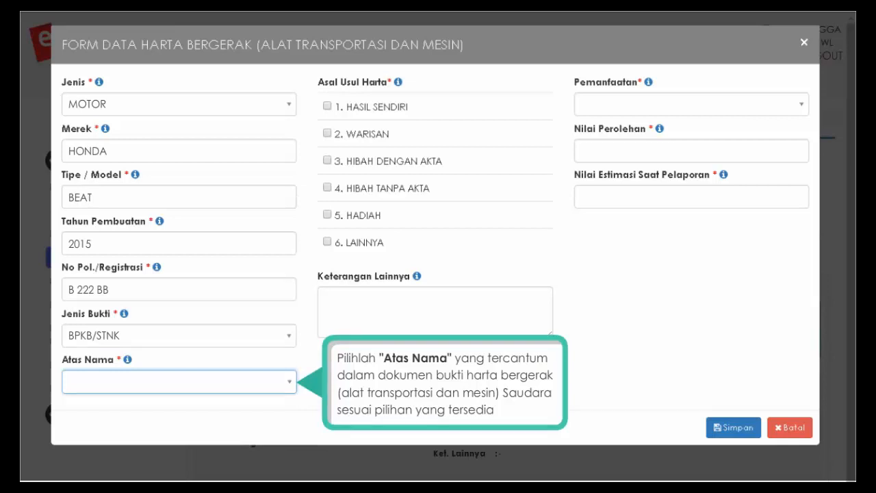
{"action": "left_click", "coordinate": [289, 381]}
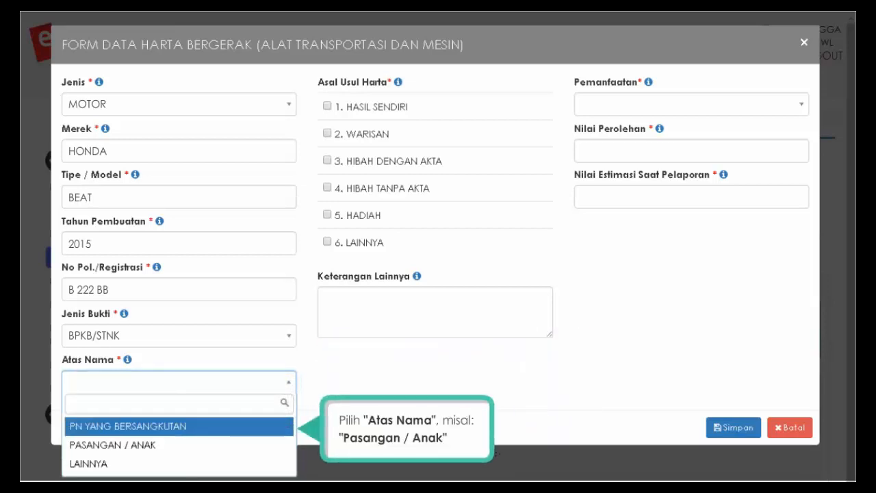
{"action": "left_click", "coordinate": [141, 445]}
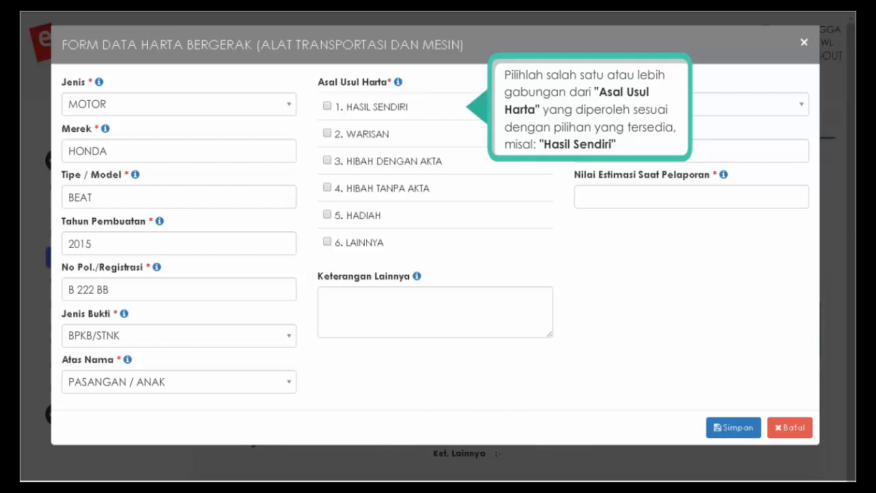
{"action": "left_click", "coordinate": [327, 107]}
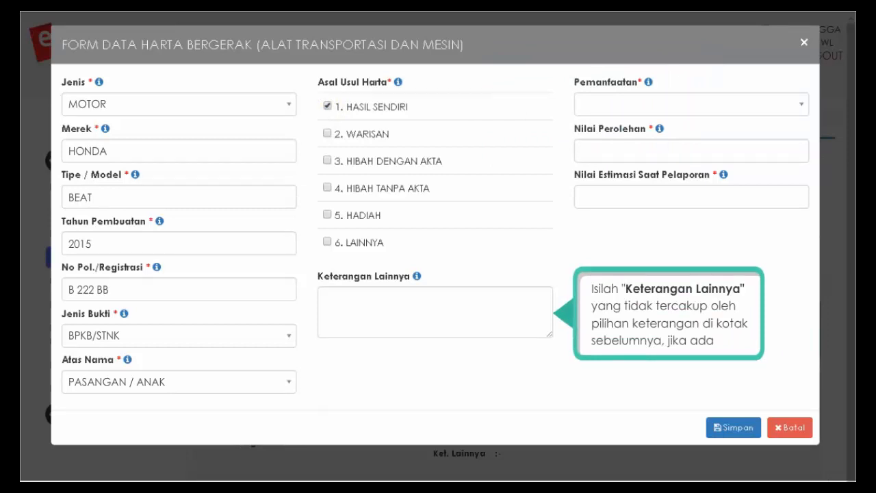
{"action": "type", "text": "-"}
{"action": "key", "text": "Tab"}
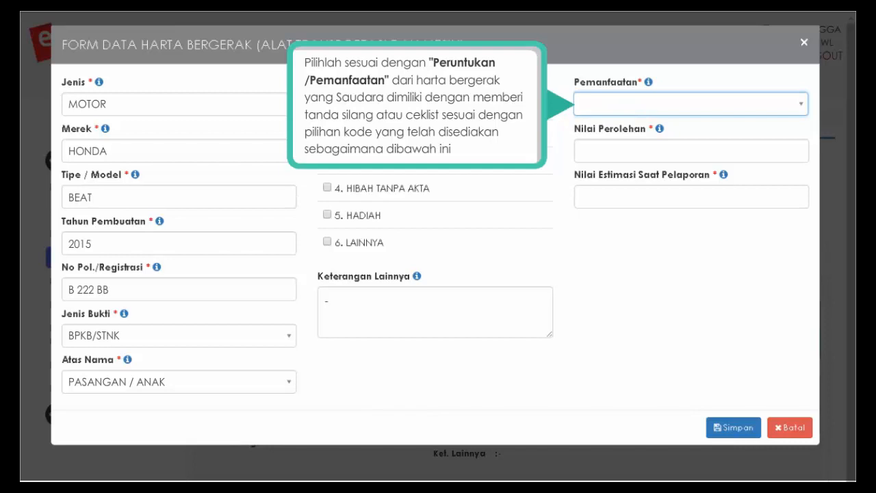
- Set usage DIGUNAKAN SENDIRI & MENGHASILKAN, acquisition 13.000.000 and estimate 11.000.000
{"action": "left_click", "coordinate": [801, 110]}
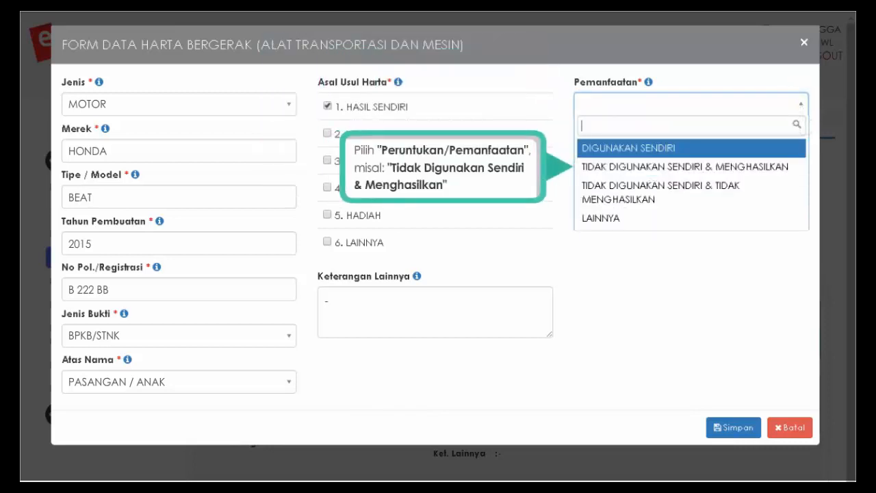
{"action": "left_click", "coordinate": [642, 168]}
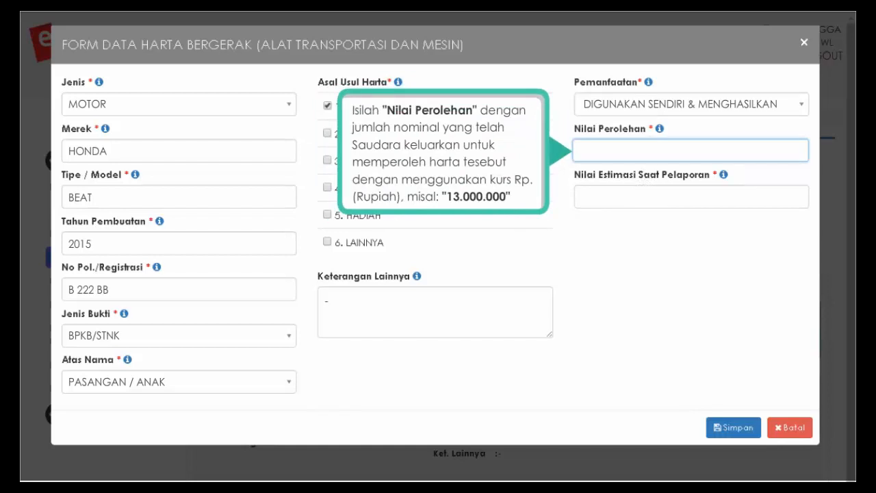
{"action": "type", "text": "13.000.000"}
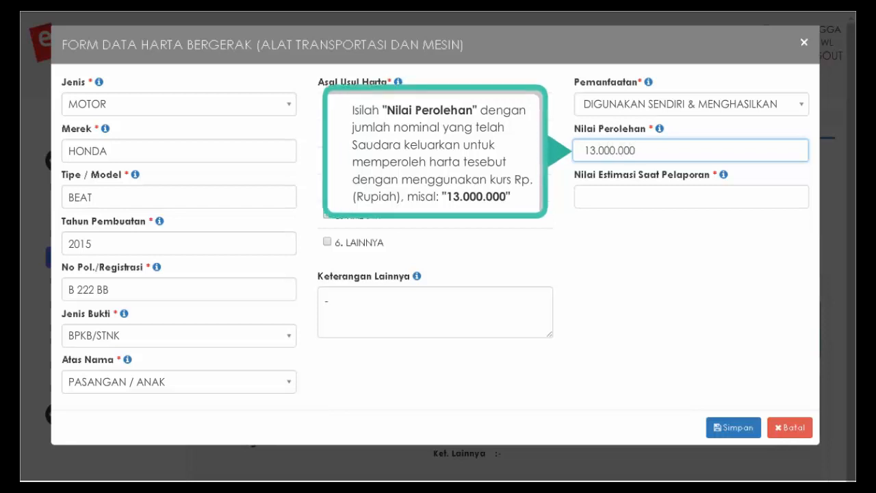
{"action": "key", "text": "Tab"}
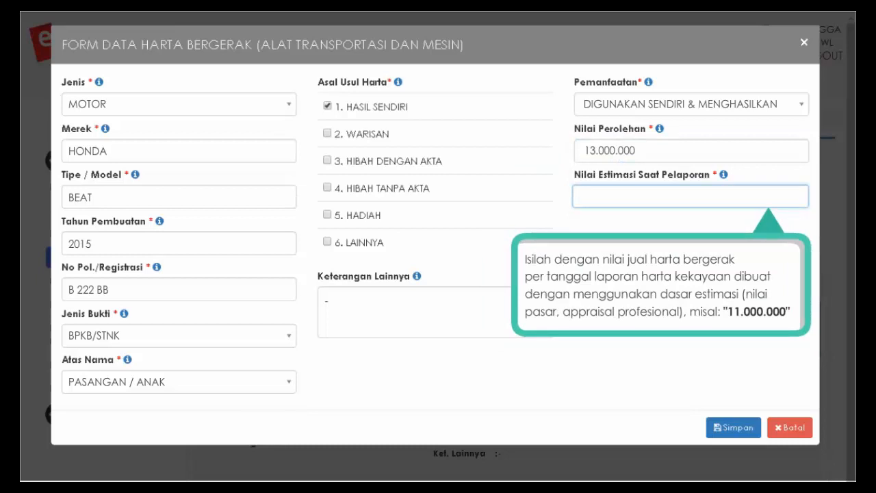
{"action": "type", "text": "11.000.000"}
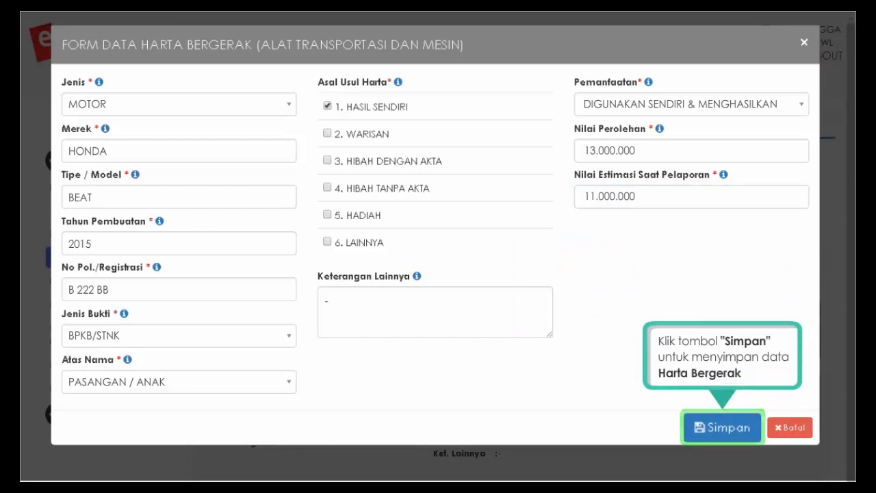
- Save the Honda Beat, dismiss the notice, and check the transport asset list
{"action": "left_click", "coordinate": [725, 432]}
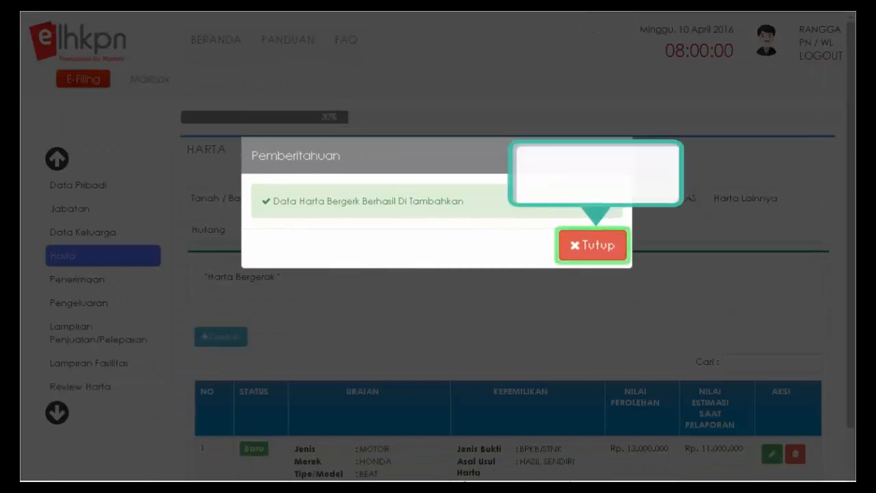
{"action": "left_click", "coordinate": [594, 250]}
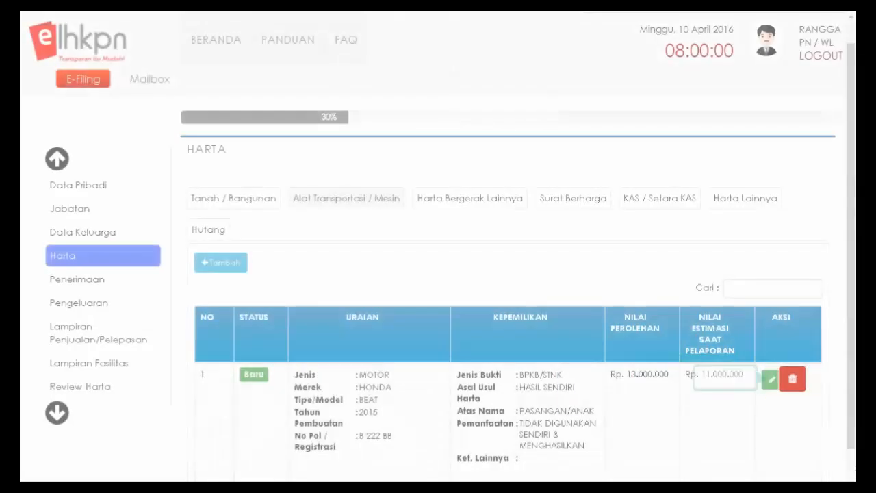
{"action": "scroll", "coordinate": [507, 356], "scroll_direction": "down", "scroll_amount": 3}
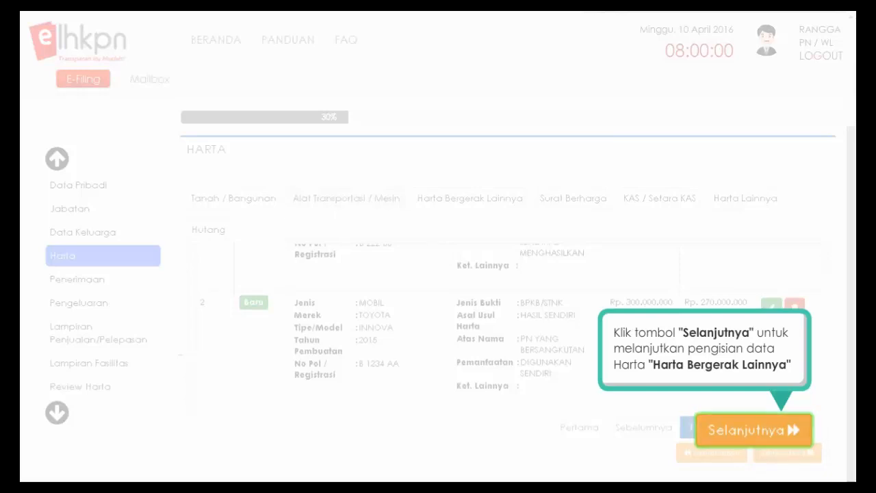
- Continue to the Harta Bergerak Lainnya section
{"action": "left_click", "coordinate": [791, 432]}
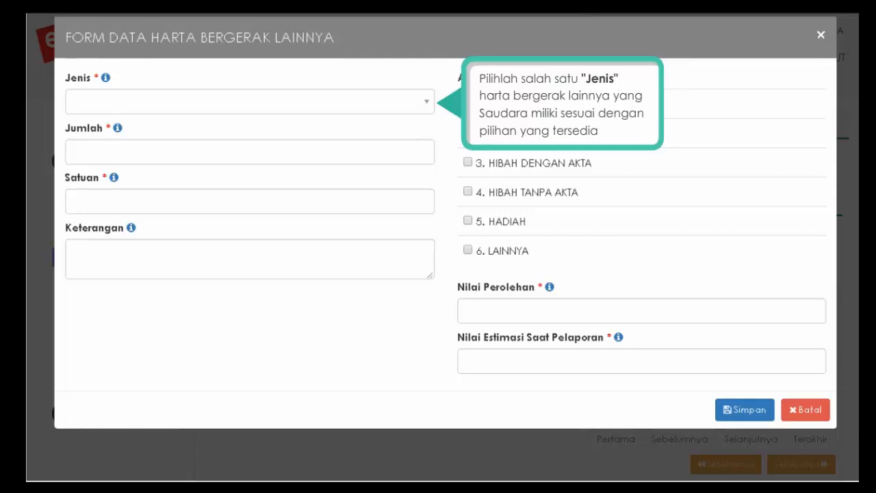
- Enter PERABOTAN RUMAH TANGGA, quantity 1, unit SET, note 'SEMUA PERABOTAN RUMAH TANGGA'
{"action": "left_click", "coordinate": [426, 103]}
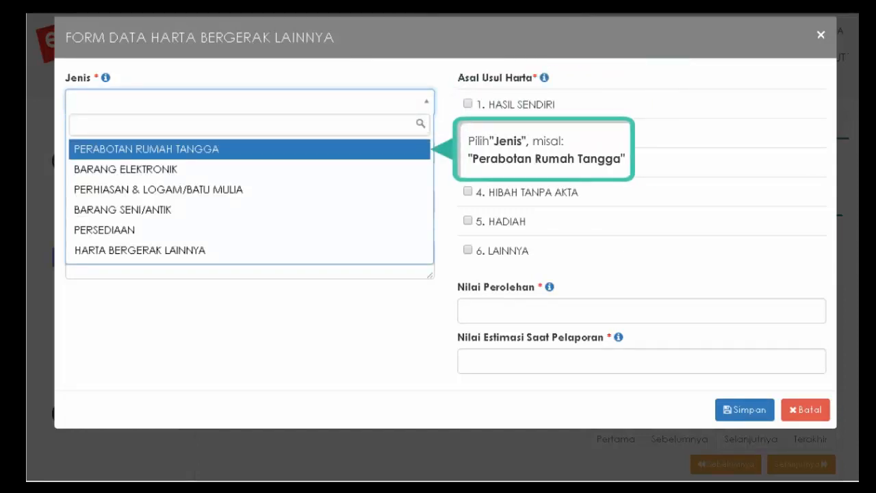
{"action": "left_click", "coordinate": [195, 148]}
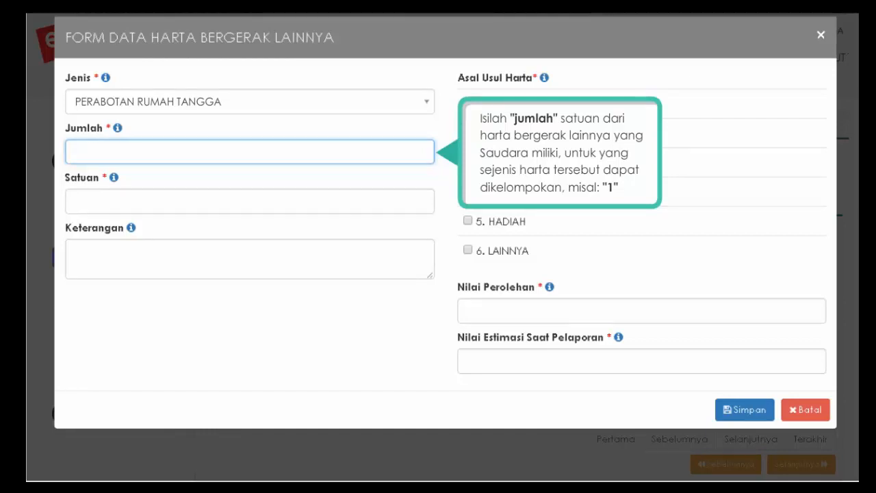
{"action": "left_click", "coordinate": [103, 201]}
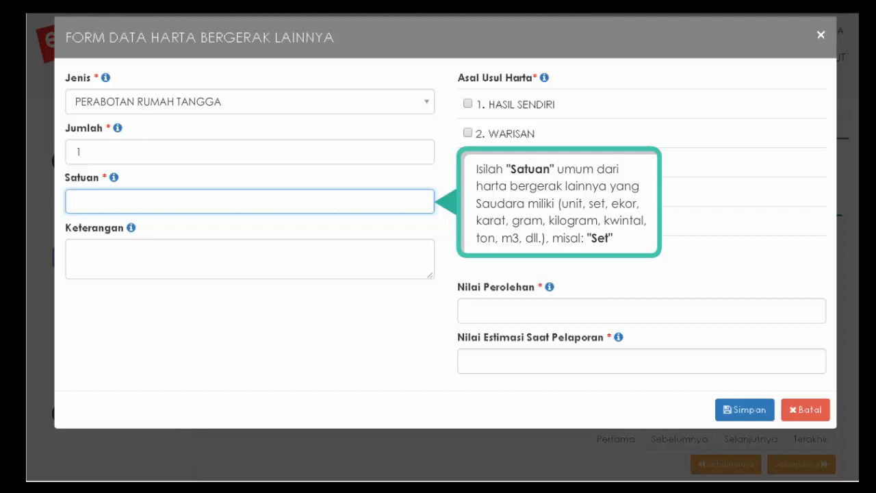
{"action": "type", "text": "SET"}
{"action": "key", "text": "Tab"}
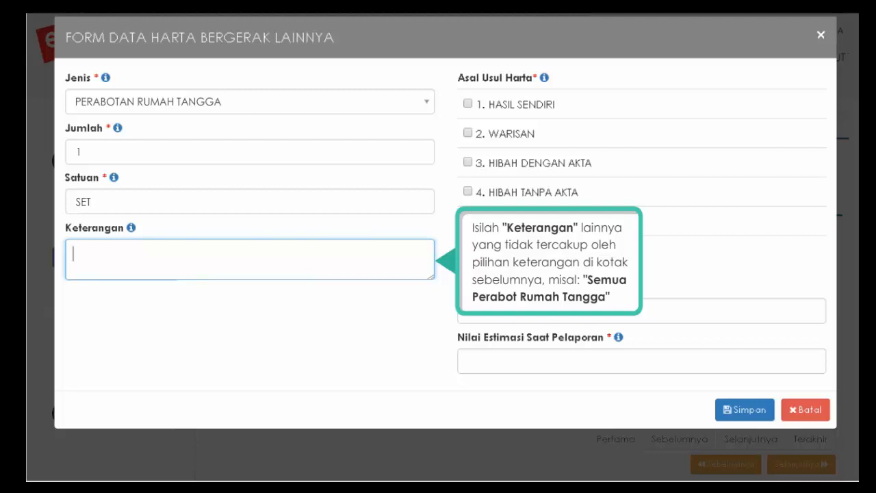
{"action": "type", "text": "SEMUA PERABOTAN RUMAH TANGGA"}
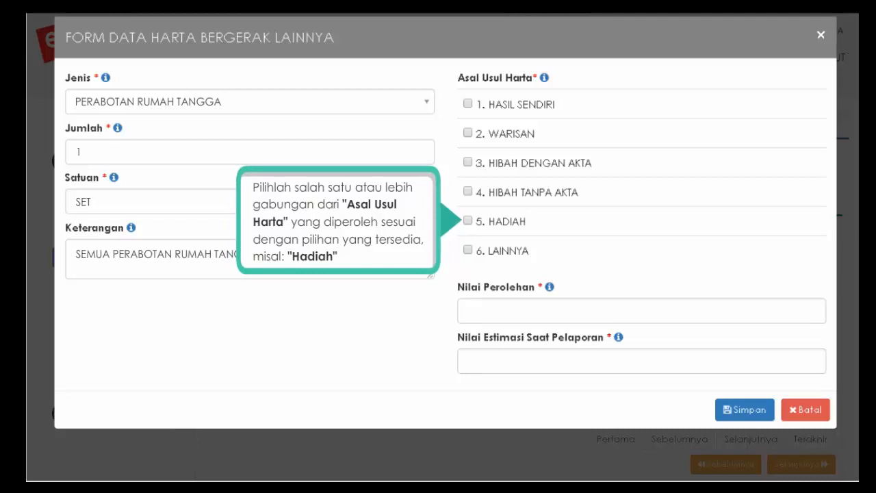
- Mark the item as a gift dated 01/01/1993 worth 50.000.000
{"action": "left_click", "coordinate": [469, 222]}
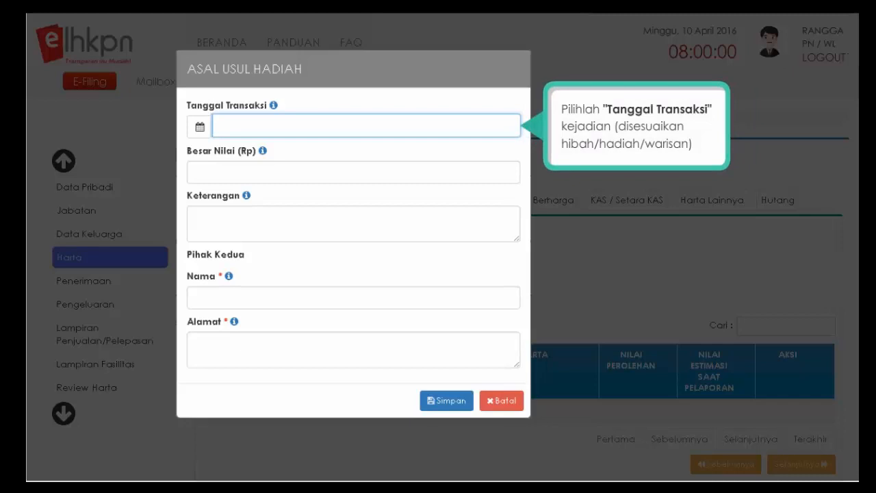
{"action": "left_click", "coordinate": [356, 137]}
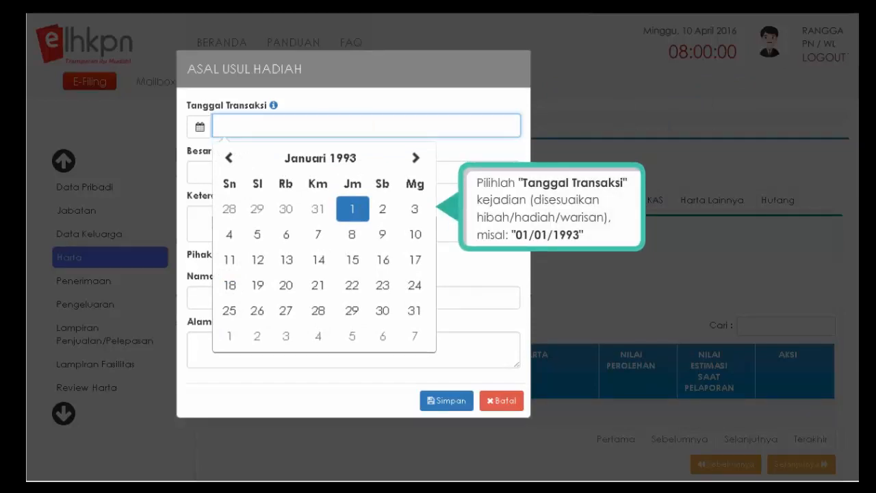
{"action": "left_click", "coordinate": [352, 209]}
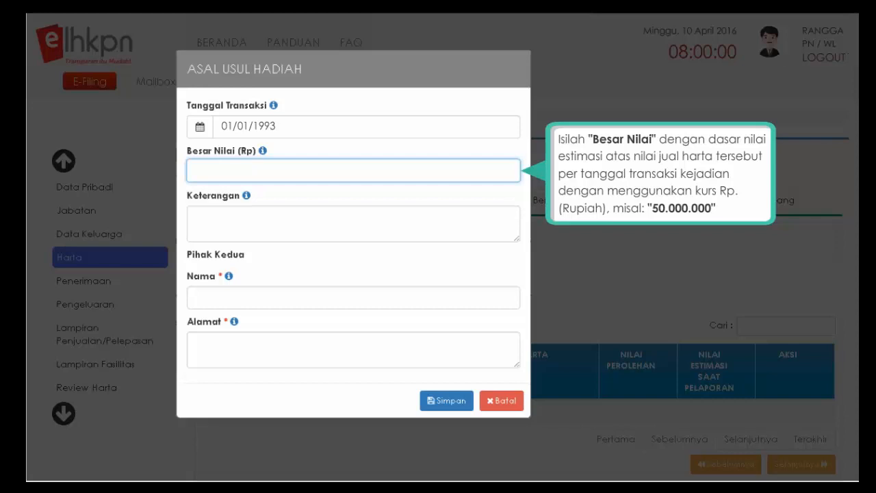
{"action": "type", "text": "50.000.000"}
- Describe the gift as 'PERLENGKAPAN DAPUR DARI SAUDARA KANDUNG' and enter the giver's name and address
{"action": "left_click", "coordinate": [353, 222]}
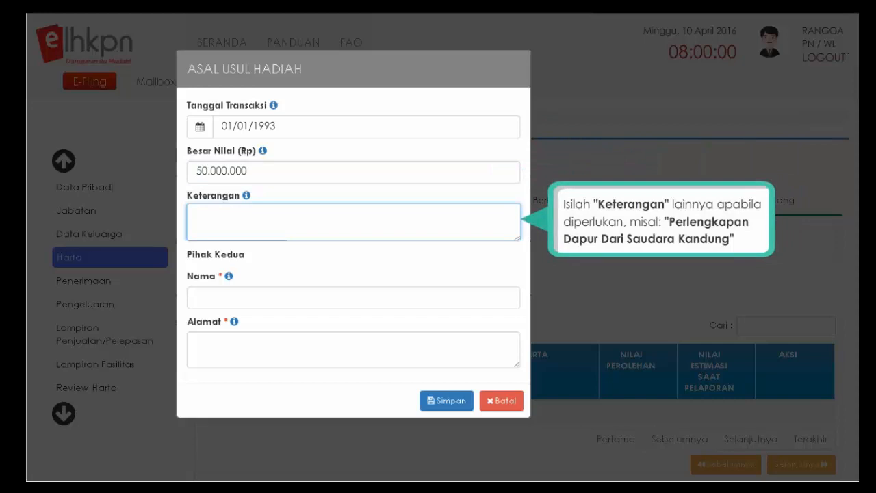
{"action": "type", "text": "PERLENGKAPAN DAPUR DARI SAUDARA KANDUNG"}
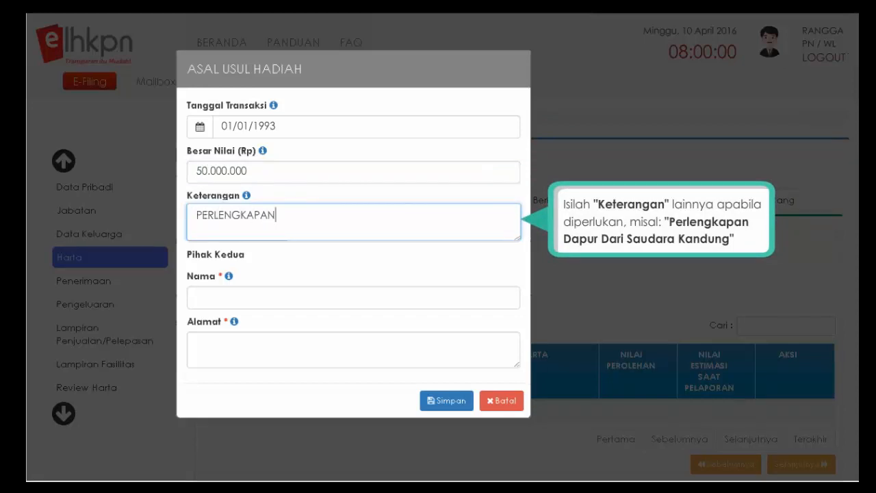
{"action": "key", "text": "Tab"}
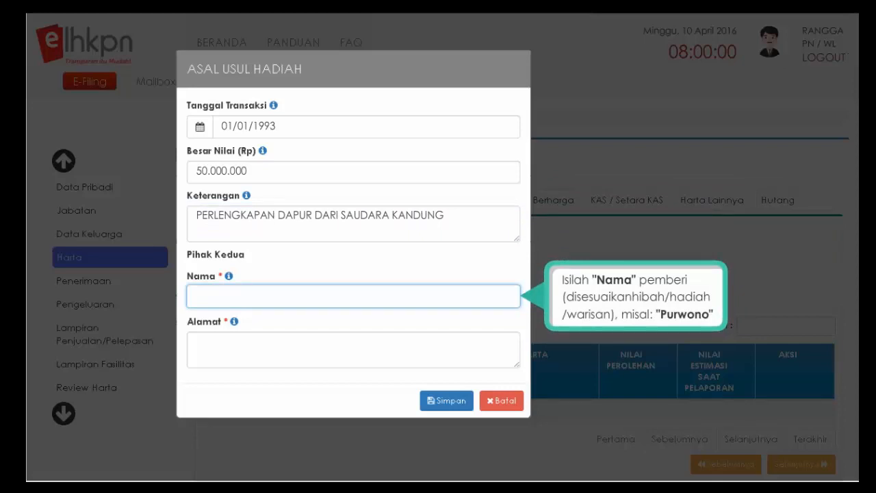
{"action": "type", "text": "PURWONO"}
{"action": "key", "text": "Tab"}
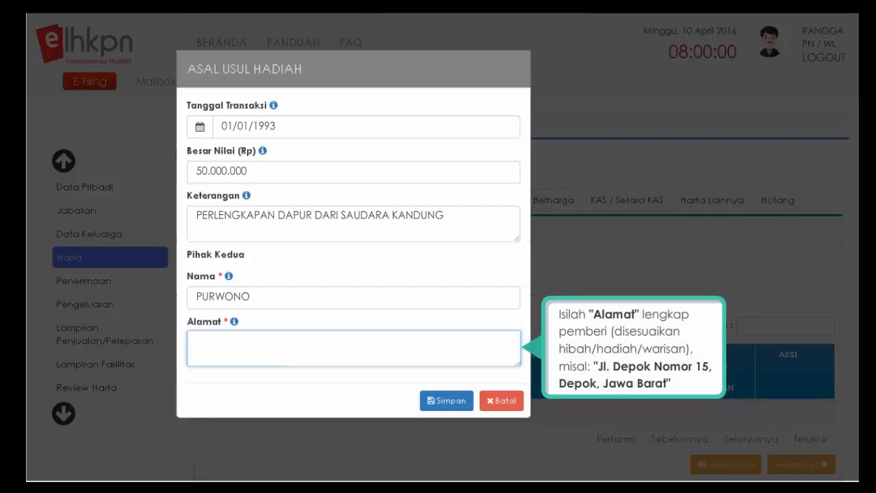
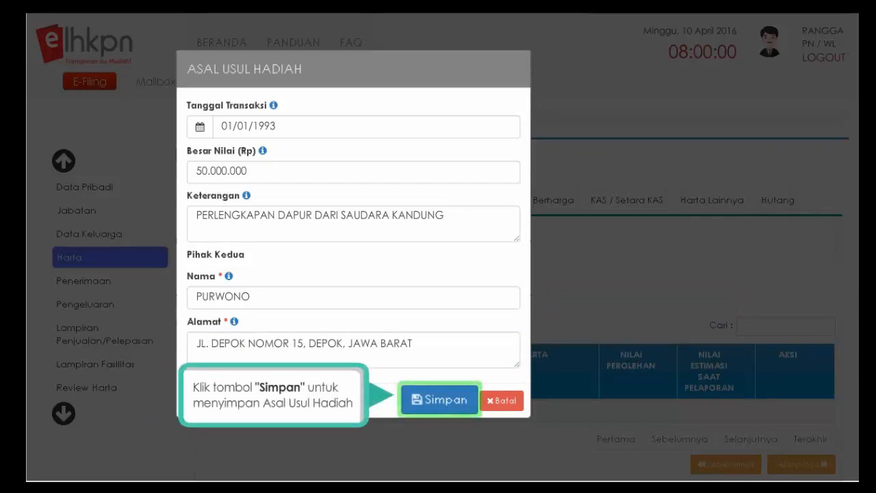
- Save the gift origin, then give the furniture acquisition value 150.000.000 and estimated value 50.000.000
{"action": "left_click", "coordinate": [440, 404]}
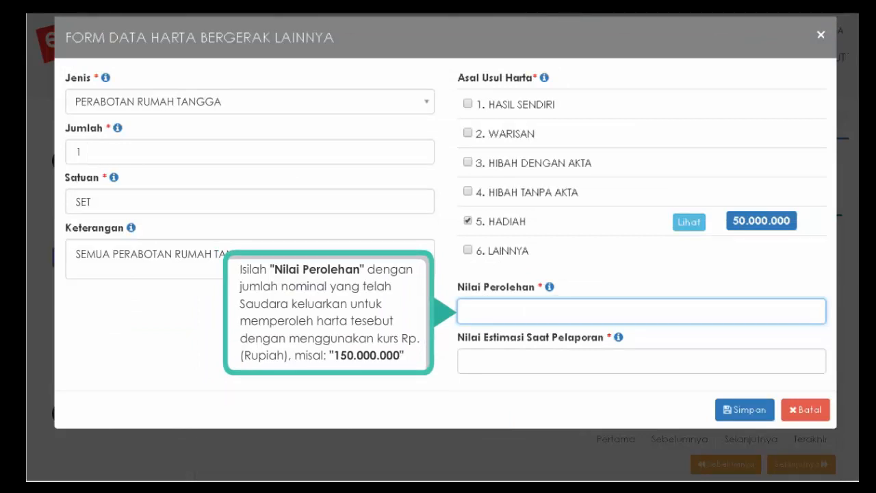
{"action": "type", "text": "150.000.000"}
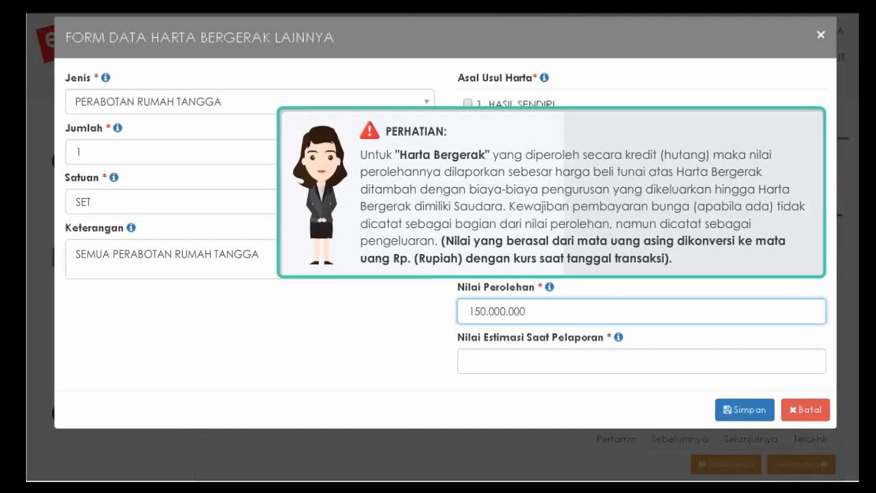
{"action": "left_click", "coordinate": [641, 361]}
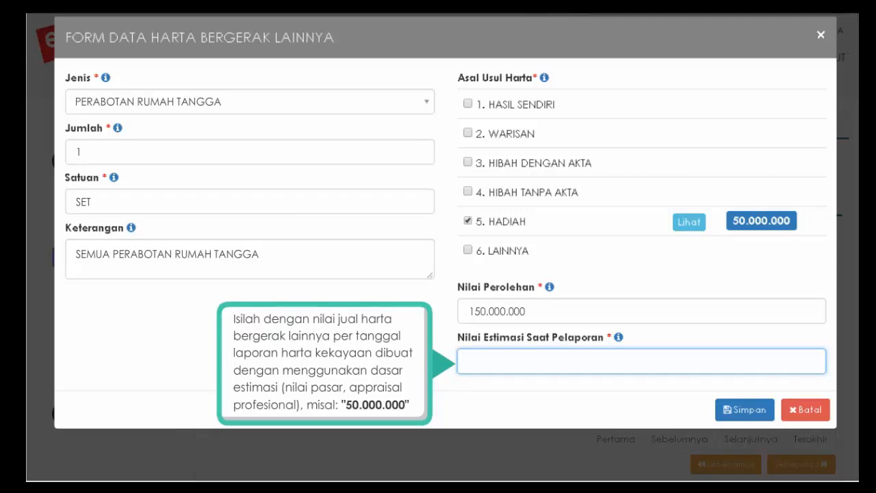
{"action": "type", "text": "50.000.000"}
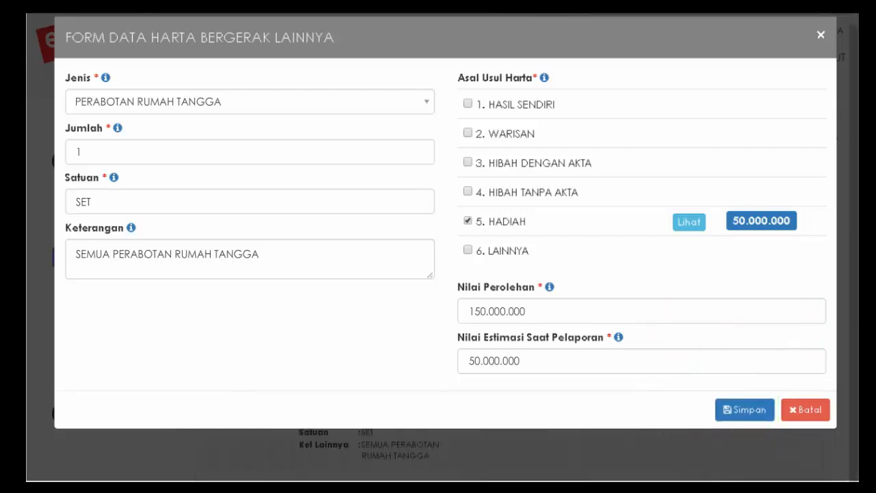
- Save the household furniture asset and close the success notice
{"action": "left_click", "coordinate": [738, 410]}
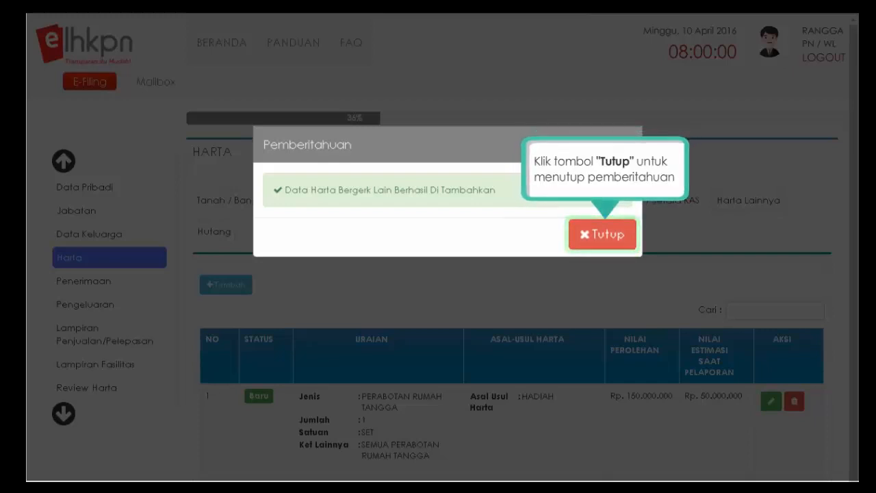
{"action": "left_click", "coordinate": [603, 235]}
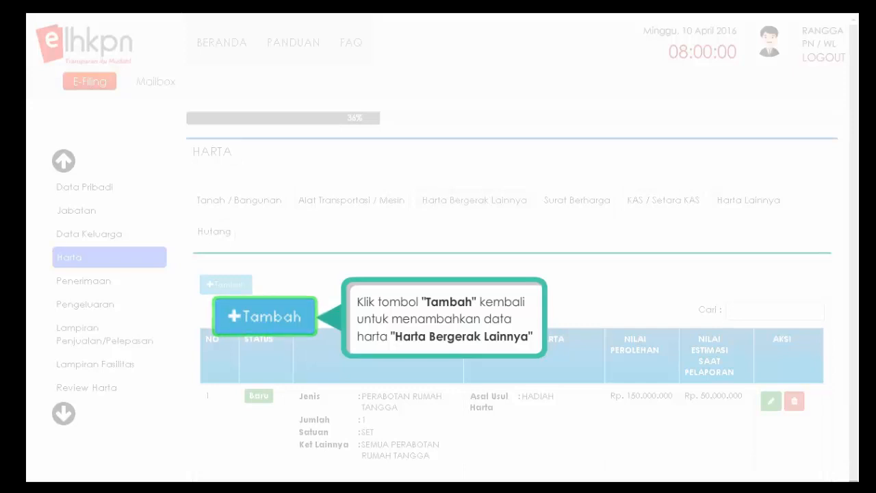
- Add a new BARANG ELEKTRONIK asset with quantity 15 UNIT and no description
{"action": "left_click", "coordinate": [235, 316]}
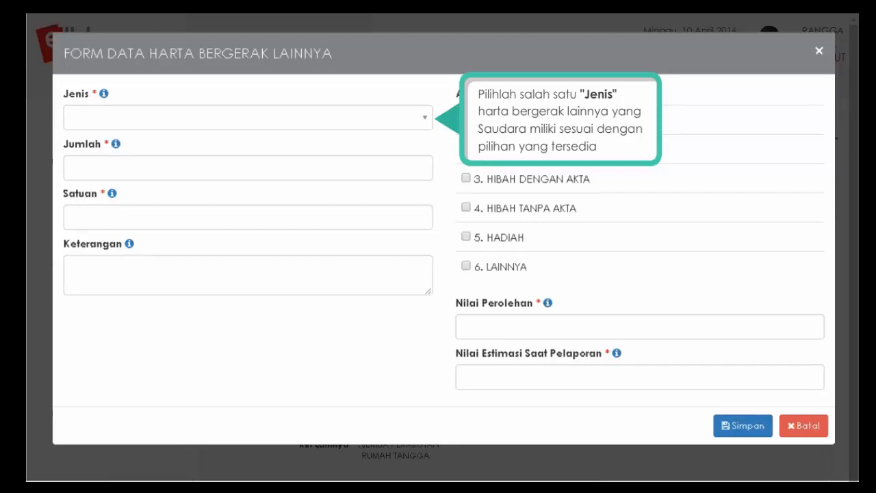
{"action": "left_click", "coordinate": [425, 123]}
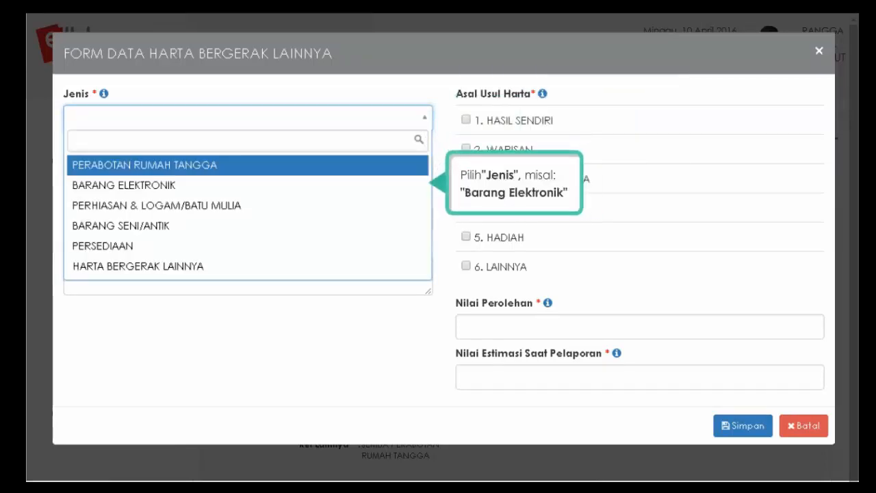
{"action": "left_click", "coordinate": [193, 186]}
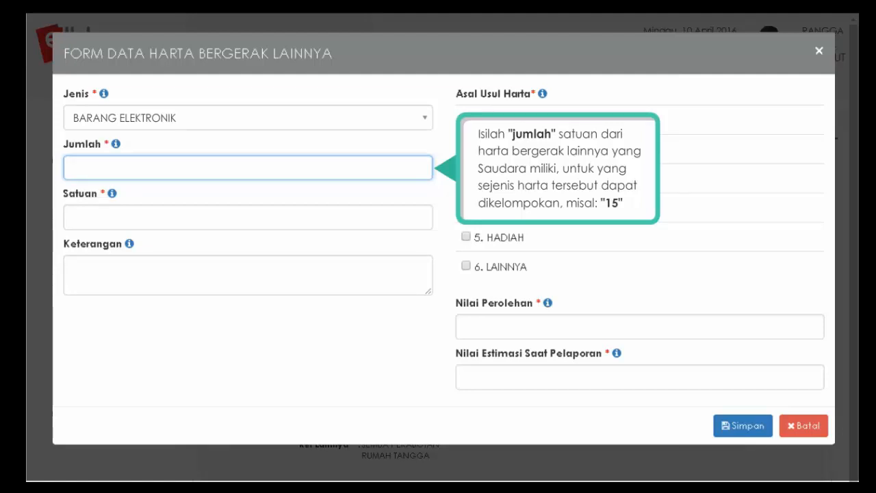
{"action": "type", "text": "15"}
{"action": "key", "text": "Tab"}
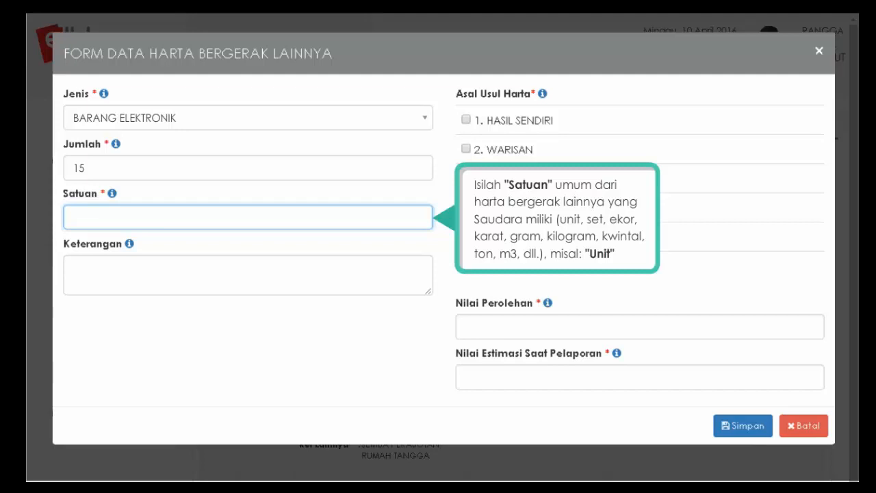
{"action": "type", "text": "UNIT"}
{"action": "key", "text": "Tab"}
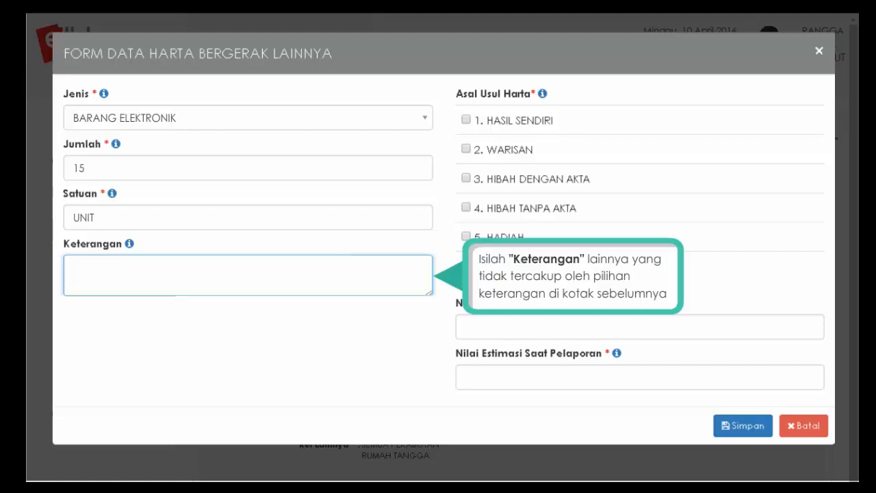
{"action": "key", "text": "Tab"}
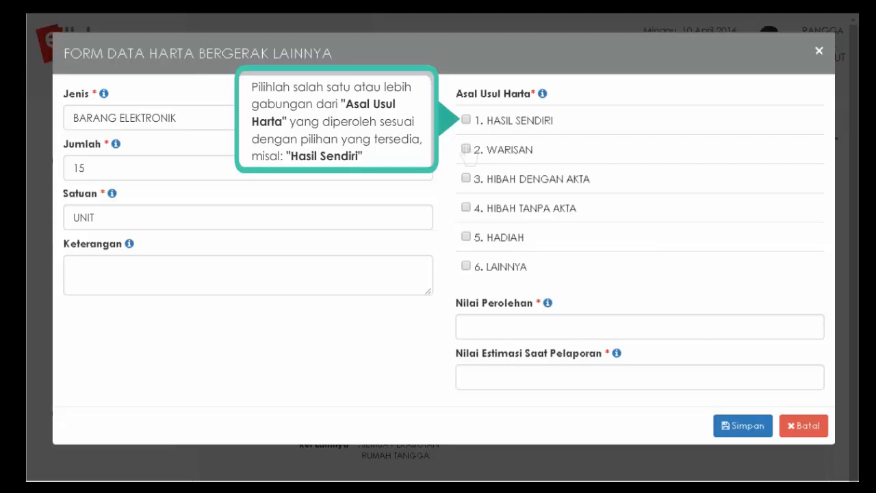
- Mark it HASIL SENDIRI, value it at 150.000.000 acquired and 50.000.000 estimated, and save
{"action": "left_click", "coordinate": [467, 121]}
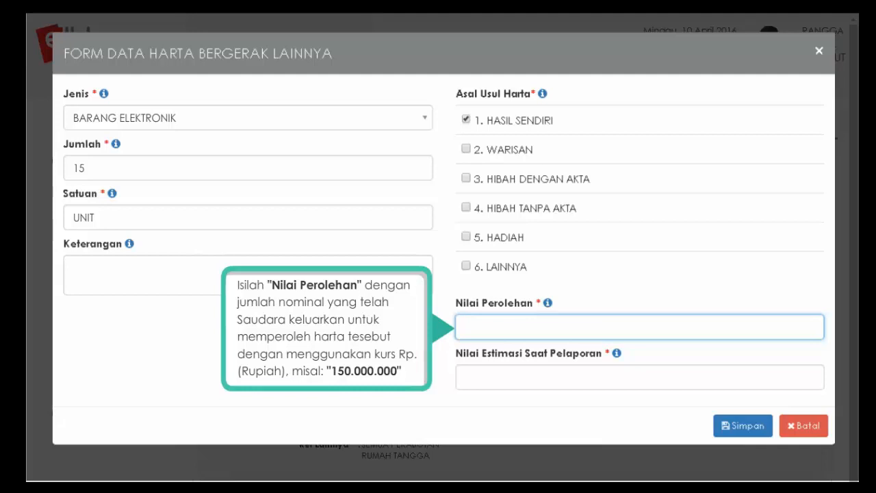
{"action": "type", "text": "150.000.000"}
{"action": "left_click", "coordinate": [639, 377]}
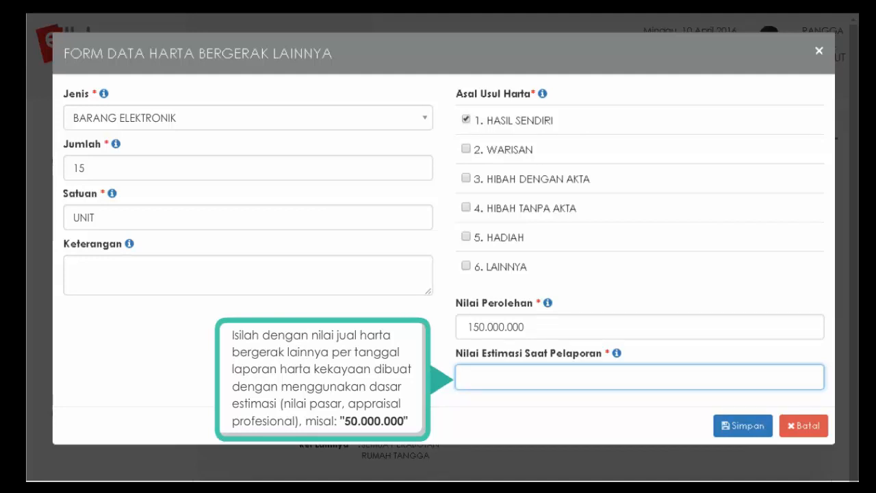
{"action": "type", "text": "50.000.000"}
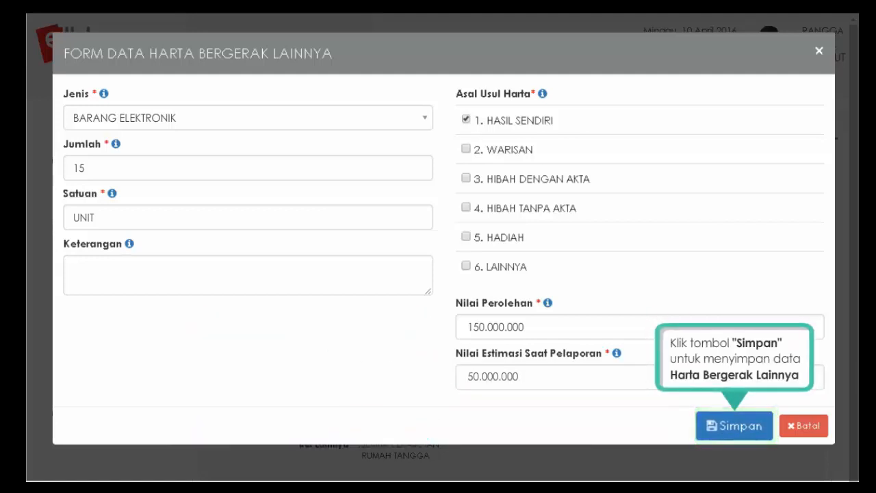
{"action": "left_click", "coordinate": [737, 439]}
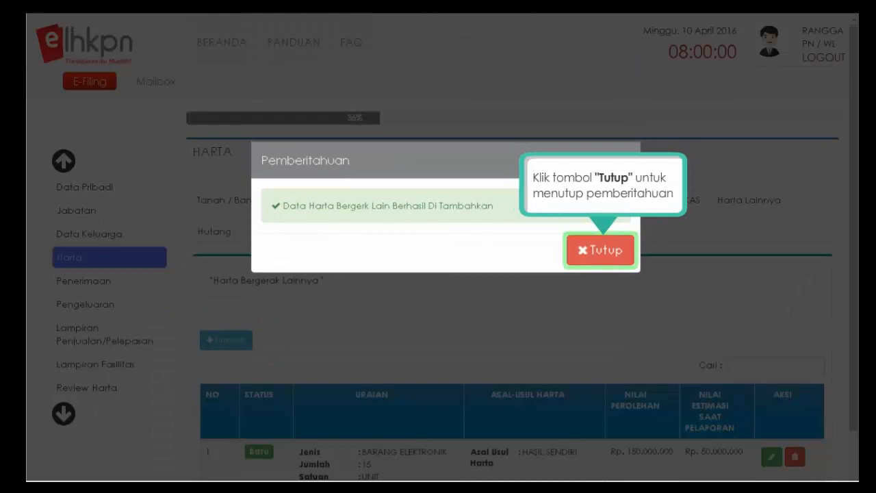
- Close the success notice and continue to the Surat Berharga section
{"action": "left_click", "coordinate": [605, 255]}
{"action": "scroll", "coordinate": [512, 362], "scroll_direction": "down", "scroll_amount": 2}
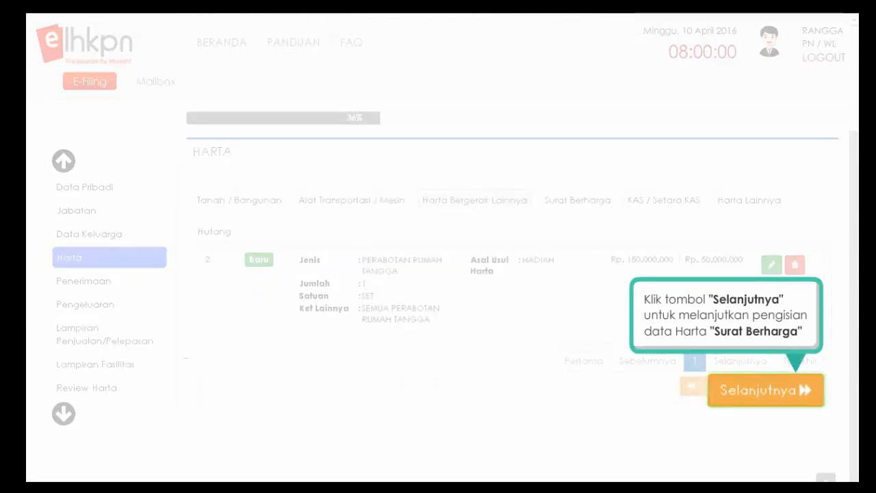
{"action": "left_click", "coordinate": [765, 391]}
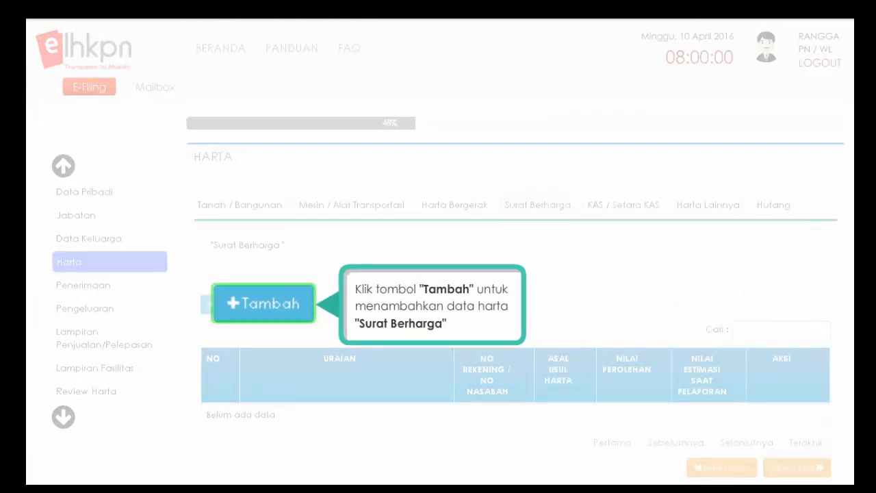
- Start a new securities entry, enter the account number, and browse for a proof document
{"action": "left_click", "coordinate": [233, 302]}
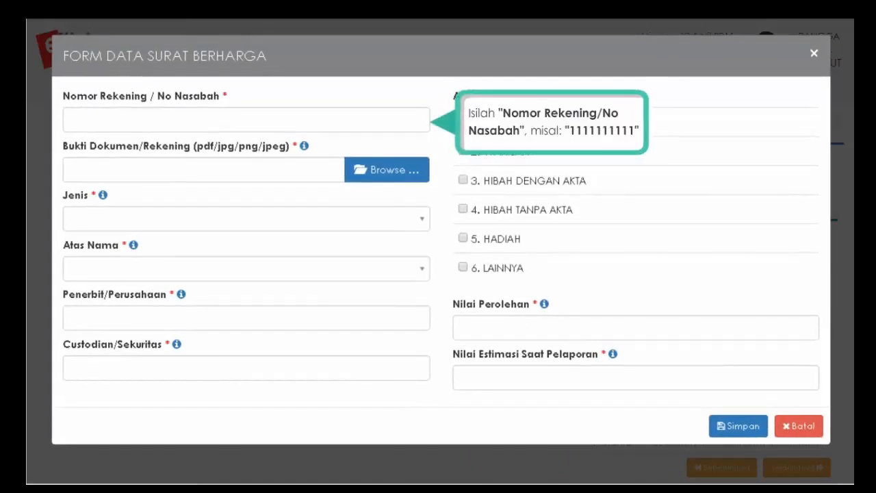
{"action": "type", "text": "1111111111"}
{"action": "key", "text": "Tab"}
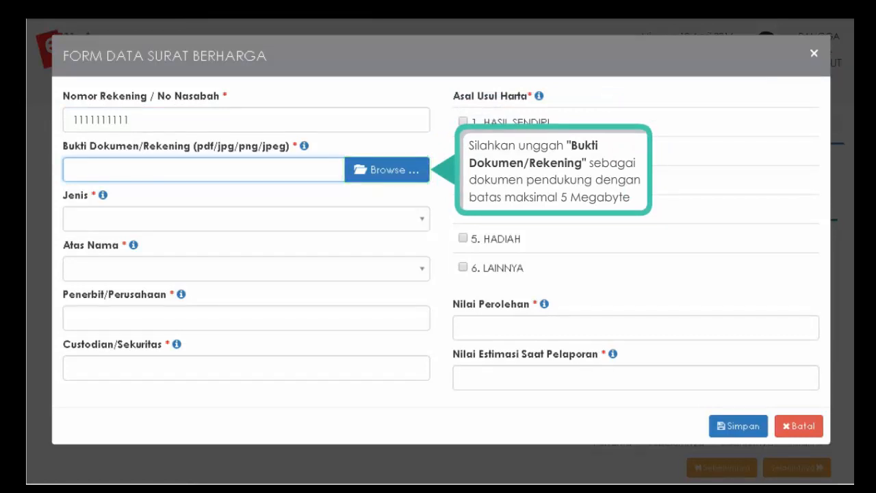
{"action": "left_click", "coordinate": [362, 175]}
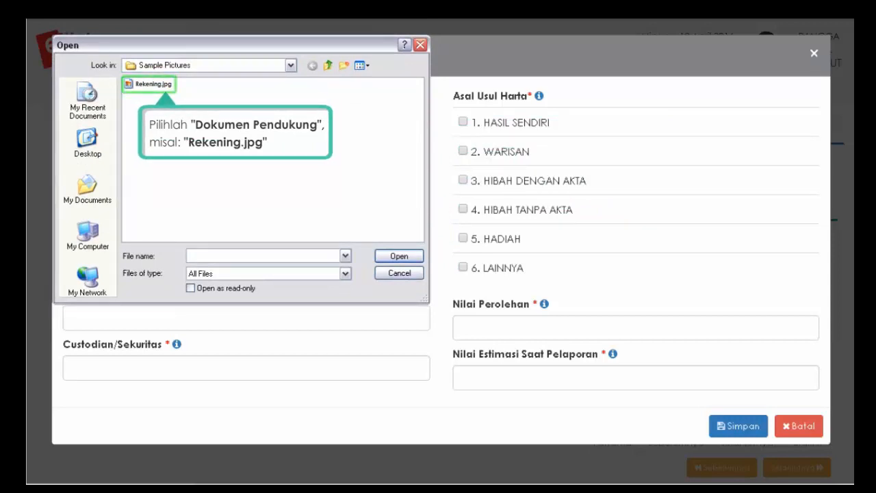
- Attach Rekening.jpg from Sample Pictures as the proof document
{"action": "left_click", "coordinate": [130, 86]}
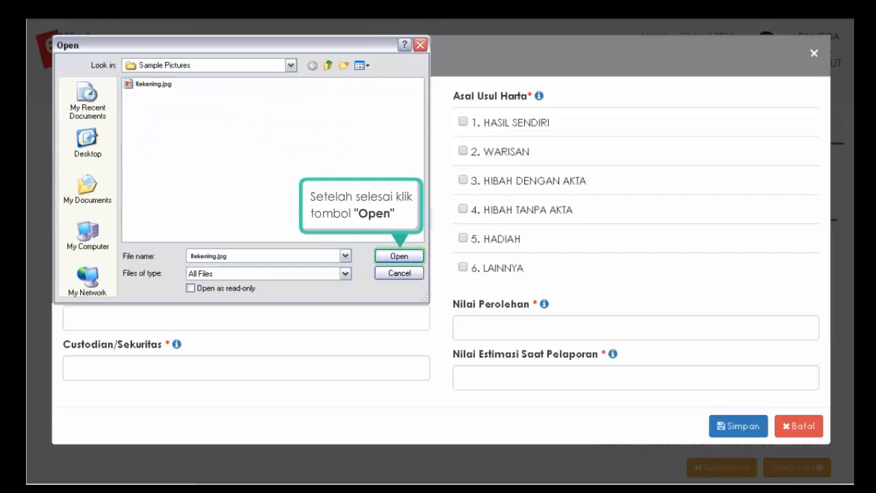
{"action": "left_click", "coordinate": [399, 258]}
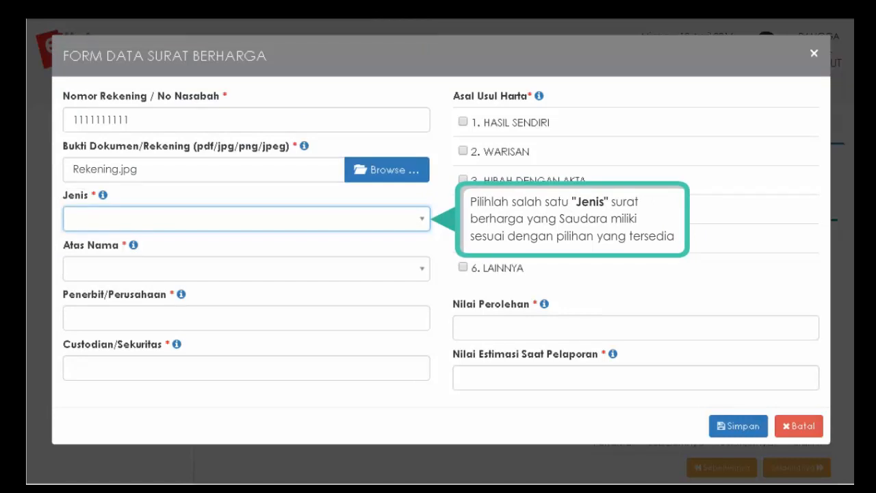
- Set the securities type to EFEK YANG DIPERDAGANGKAN DI BURSA (LISTING) and owner to PASANGAN / ANAK
{"action": "left_click", "coordinate": [423, 224]}
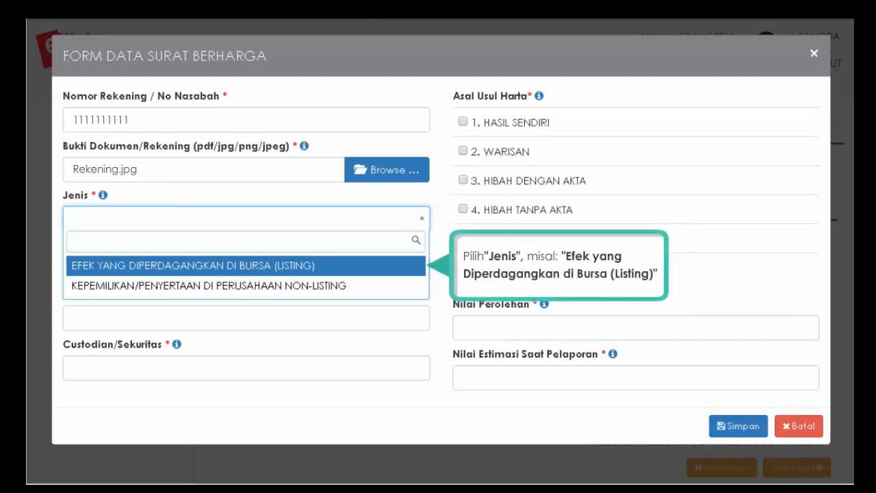
{"action": "left_click", "coordinate": [246, 268]}
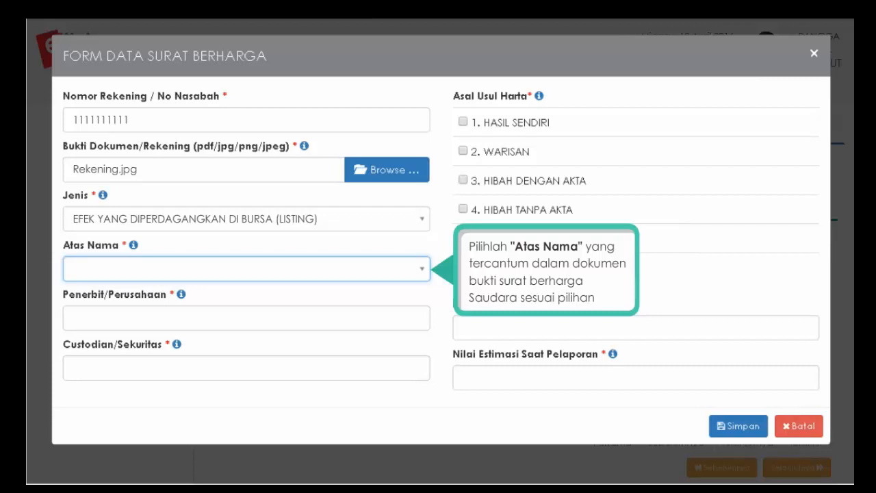
{"action": "left_click", "coordinate": [422, 270]}
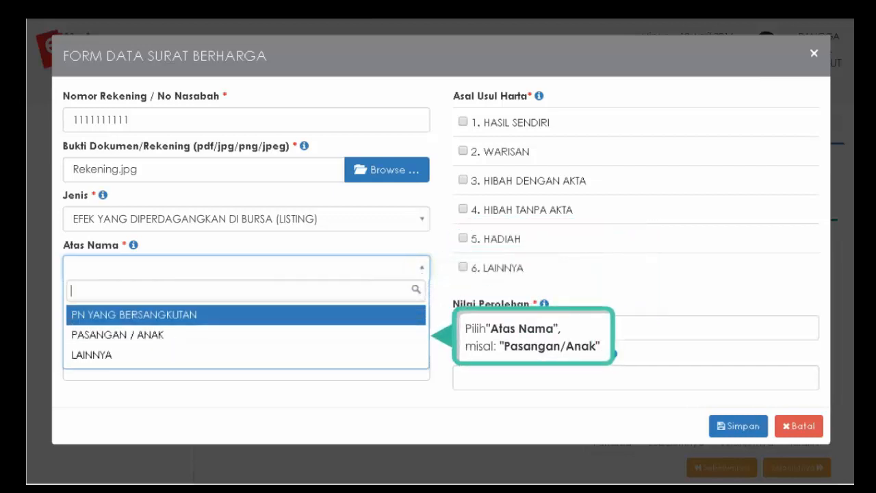
{"action": "left_click", "coordinate": [132, 336]}
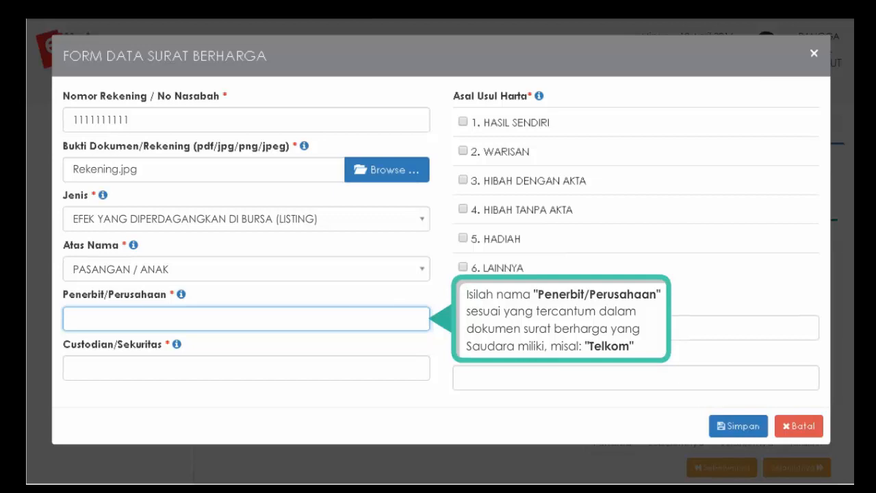
- Enter TELKOM as issuer and BANK MANDIRI as custodian
{"action": "type", "text": "TELKOM"}
{"action": "key", "text": "Tab"}
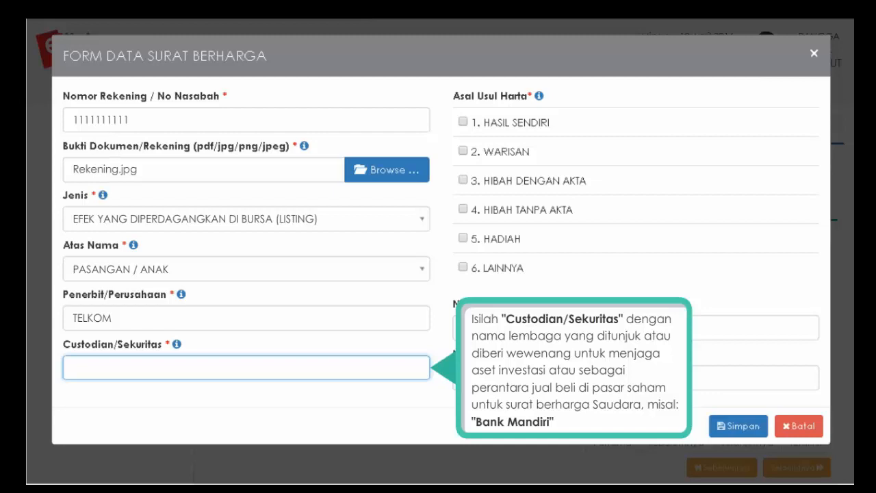
{"action": "type", "text": "BANK MANDIRI"}
{"action": "key", "text": "Tab"}
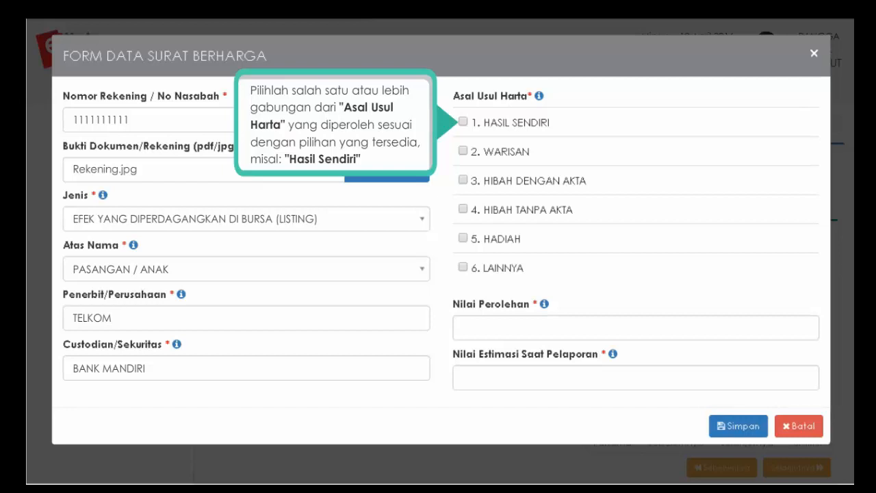
- Mark the TELKOM securities HASIL SENDIRI, value 50.000.000 acquired and 55.000.000 estimated, and save
{"action": "left_click", "coordinate": [463, 122]}
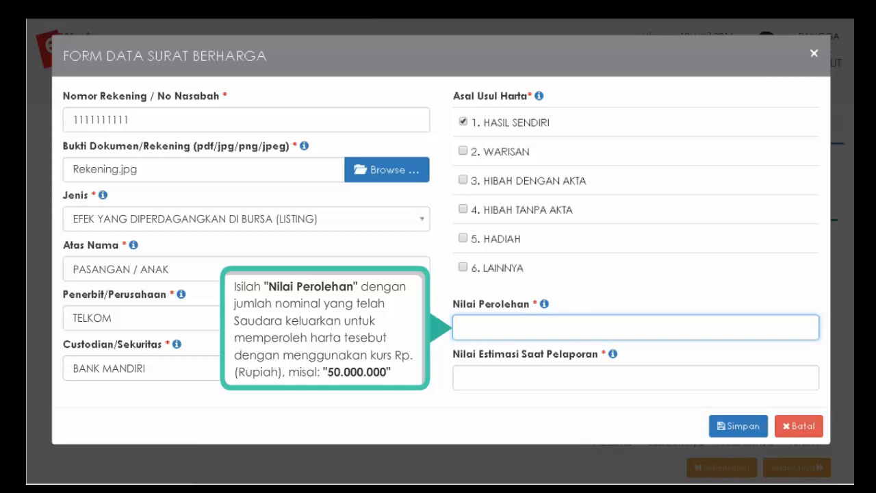
{"action": "type", "text": "50.000.000"}
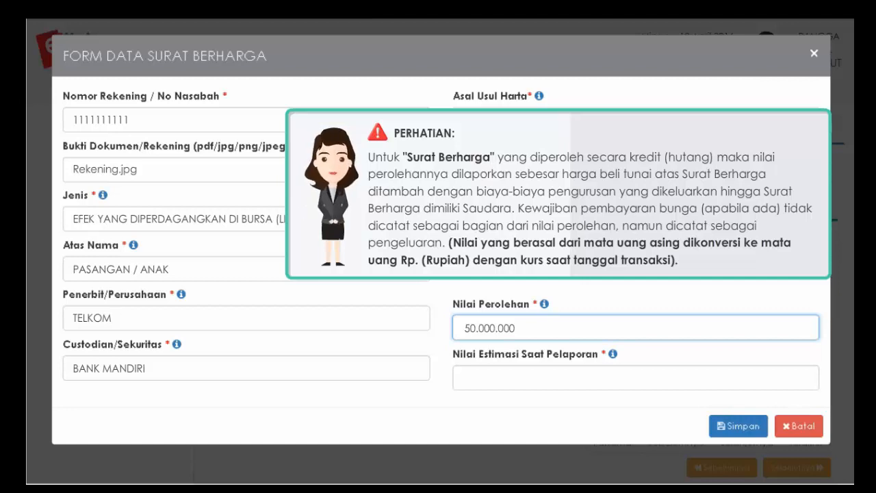
{"action": "left_click", "coordinate": [635, 377]}
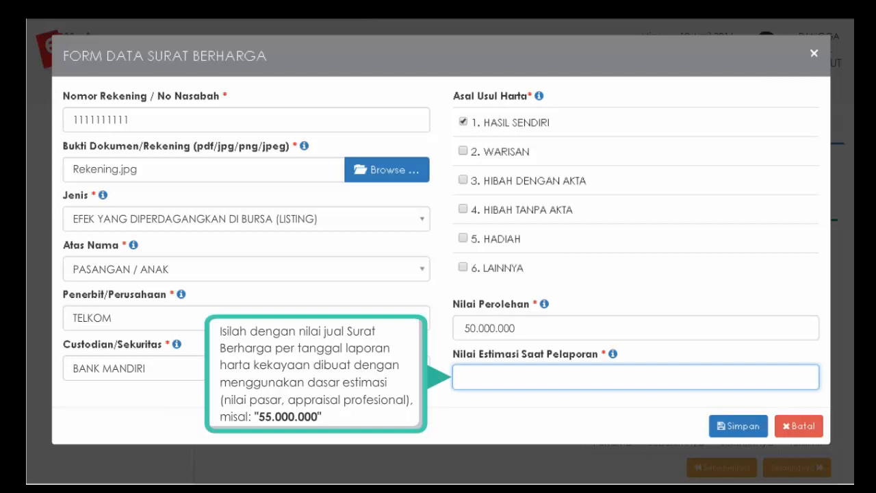
{"action": "type", "text": "55.000.000"}
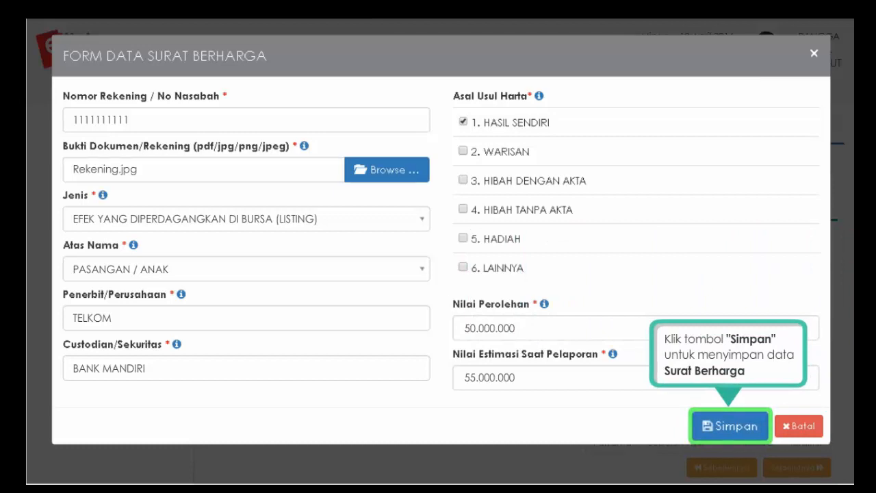
{"action": "left_click", "coordinate": [730, 427]}
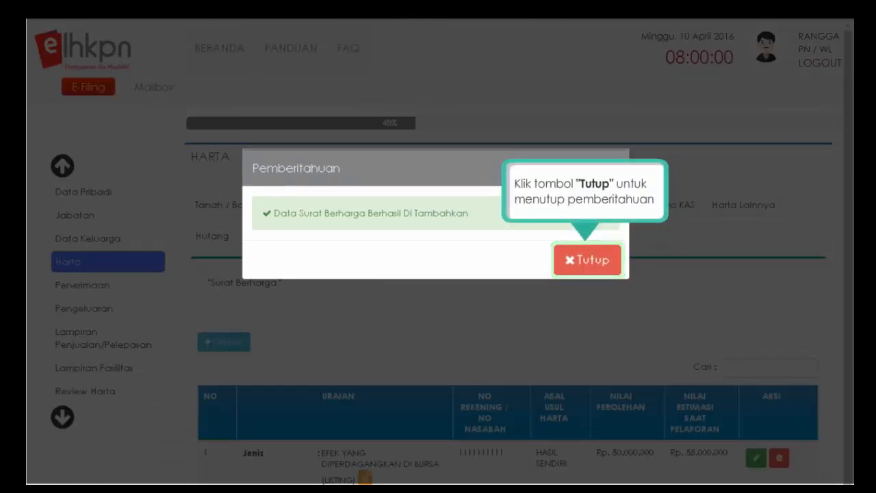
- Close the securities-saved notice and continue to the KAS / Setara KAS section
{"action": "left_click", "coordinate": [589, 264]}
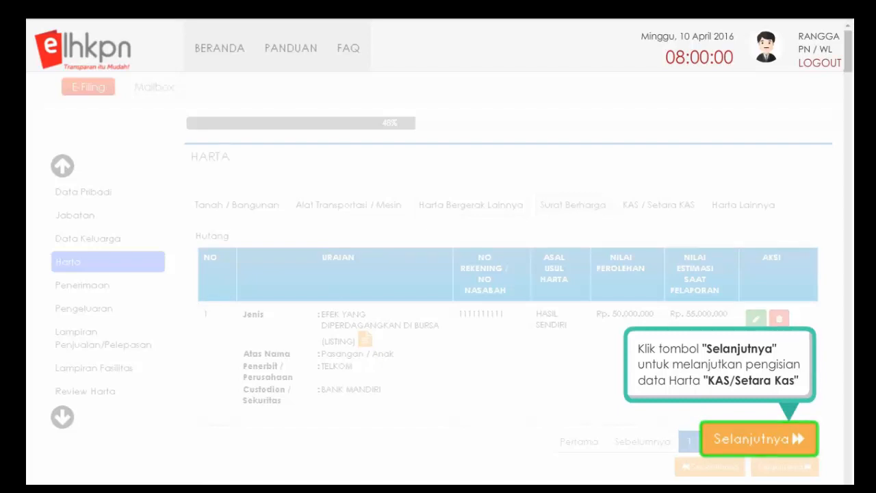
{"action": "left_click", "coordinate": [799, 441]}
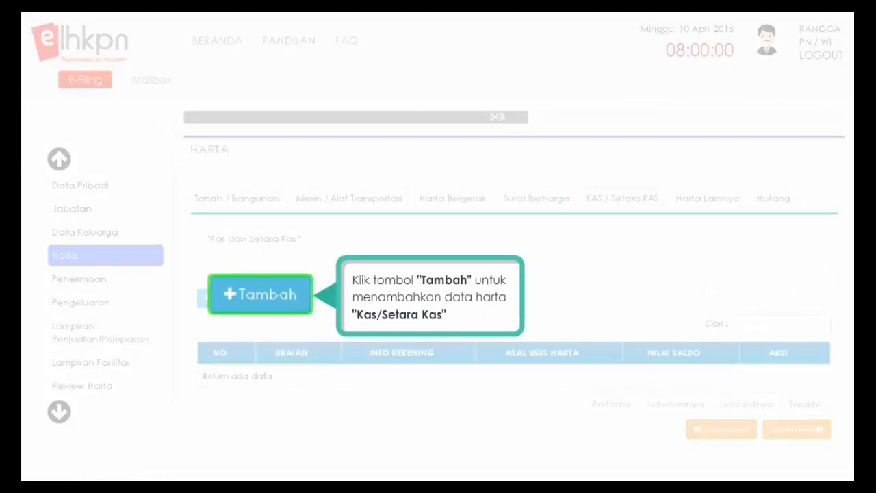
- Add a new cash entry of type UANG TUNAI held by PN YANG BERSANGKUTAN
{"action": "left_click", "coordinate": [231, 298]}
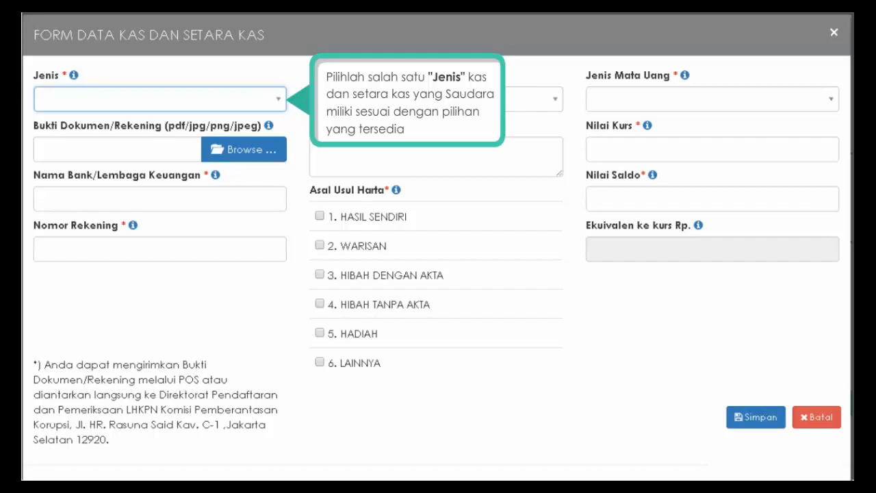
{"action": "left_click", "coordinate": [281, 106]}
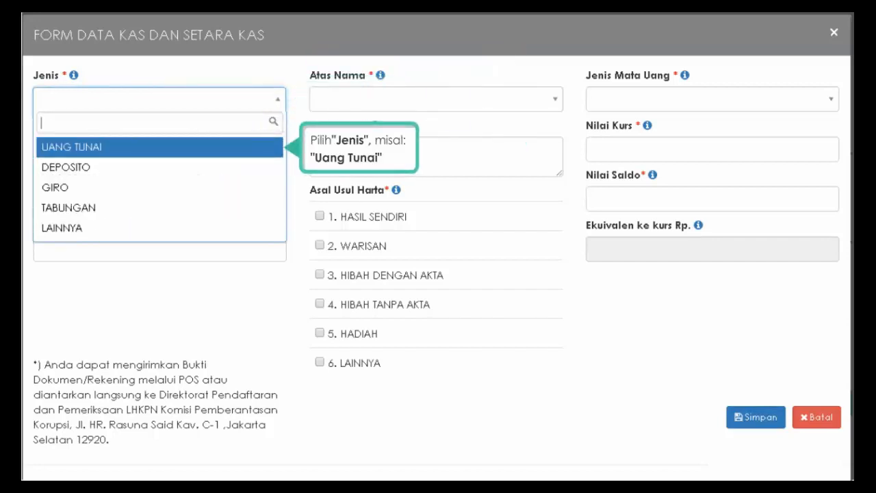
{"action": "left_click", "coordinate": [127, 148]}
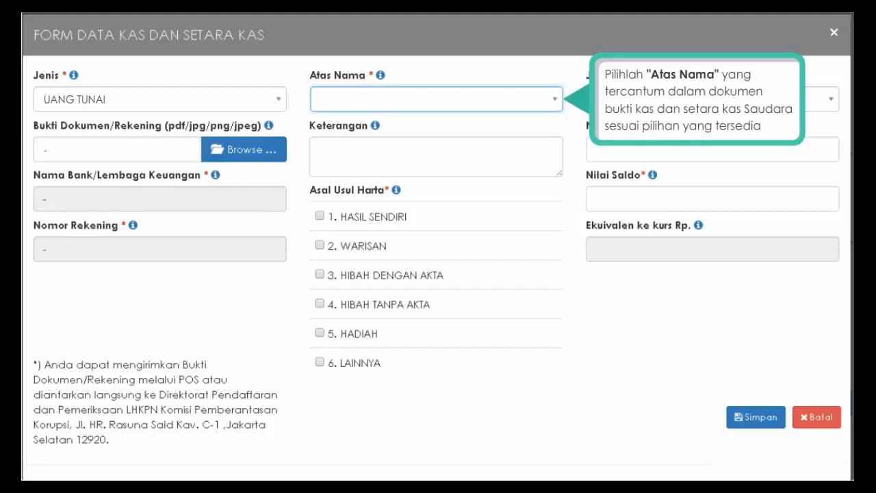
{"action": "left_click", "coordinate": [555, 104]}
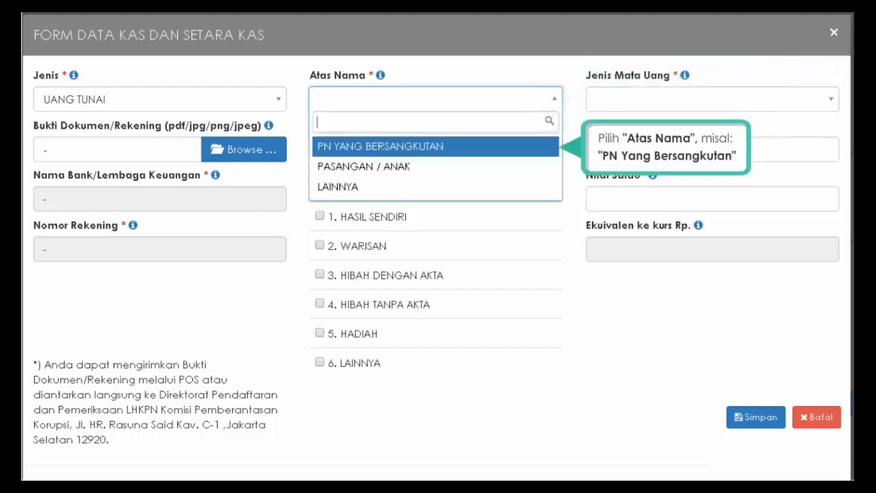
{"action": "left_click", "coordinate": [377, 147]}
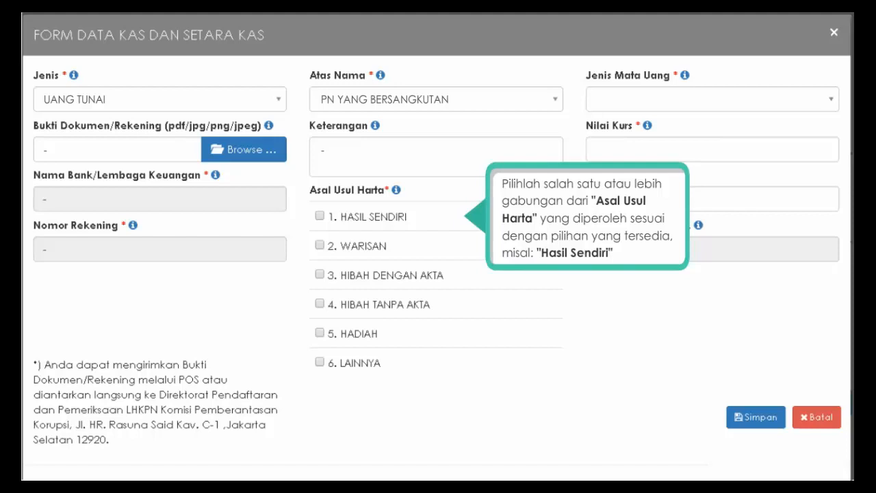
- Save the UANG TUNAI entry as HASIL SENDIRI in RP. with a 3.000.000 balance
{"action": "left_click", "coordinate": [319, 217]}
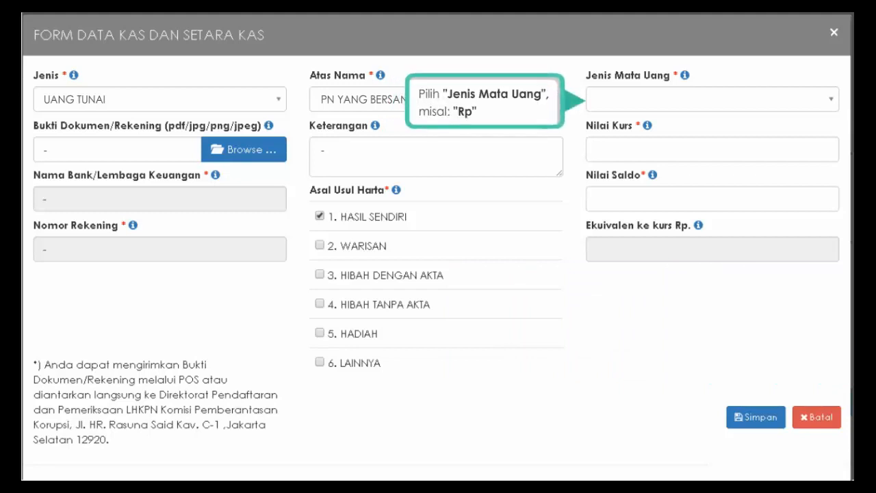
{"action": "left_click", "coordinate": [831, 106]}
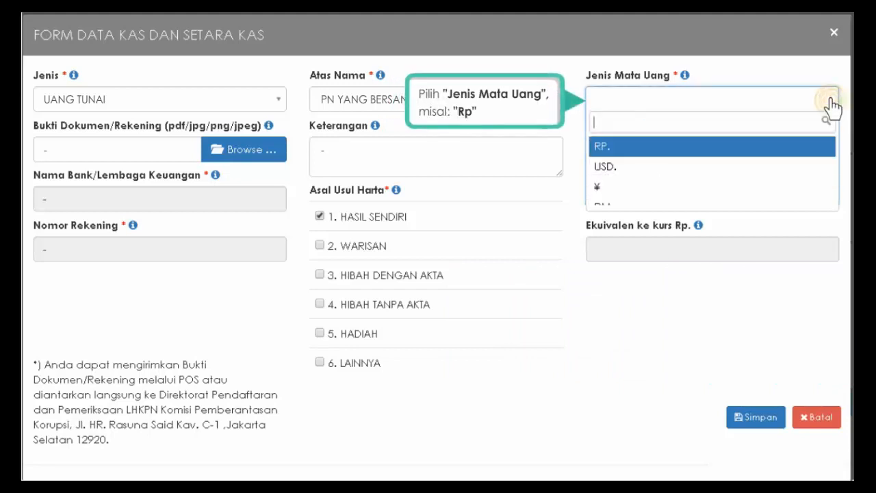
{"action": "left_click", "coordinate": [684, 147]}
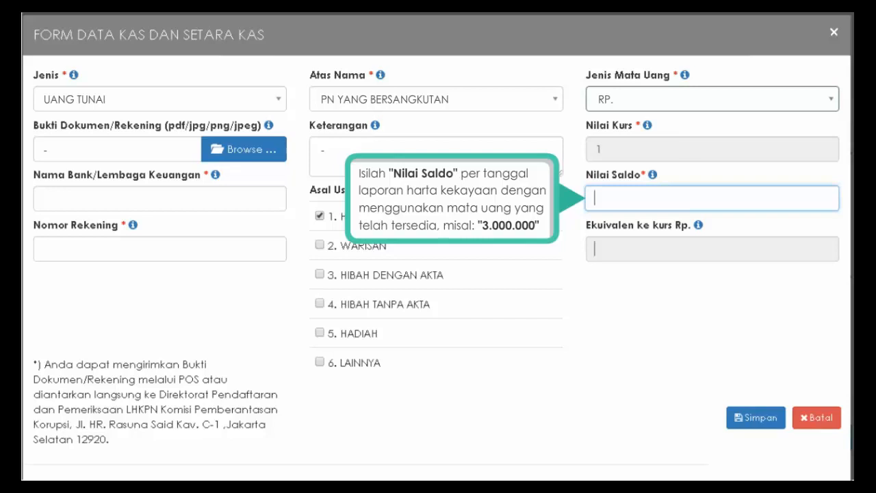
{"action": "type", "text": "3.000.000"}
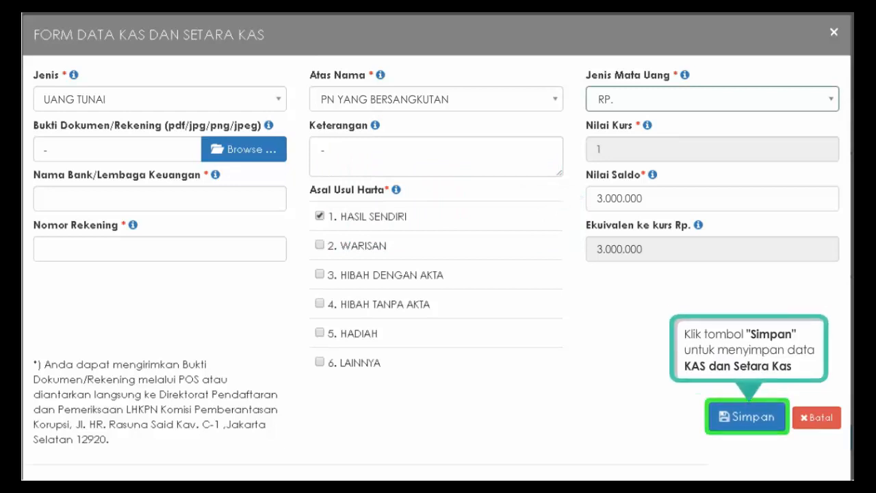
{"action": "left_click", "coordinate": [749, 419]}
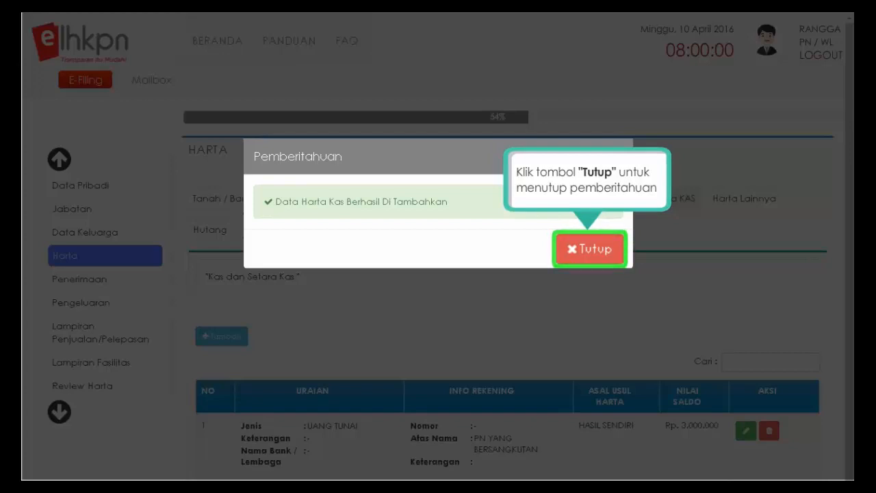
- Dismiss the cash-saved notice and open a fresh Kas dan Setara Kas form
{"action": "left_click", "coordinate": [590, 253]}
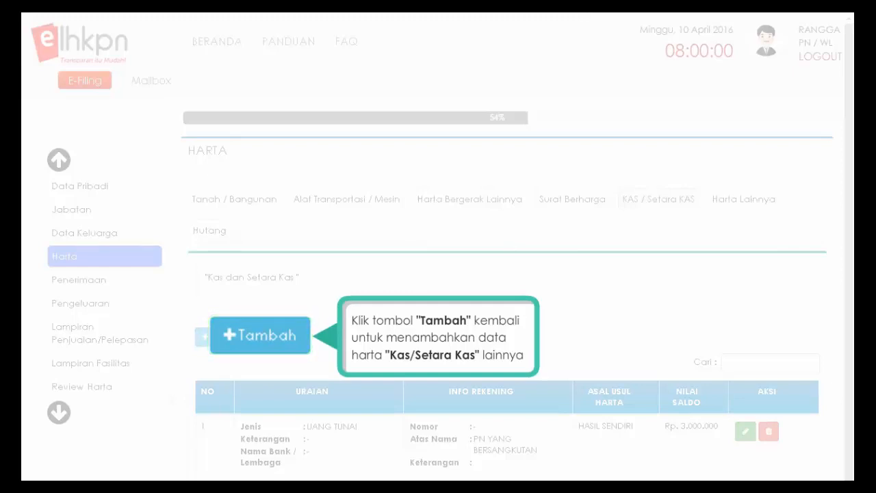
{"action": "left_click", "coordinate": [230, 342]}
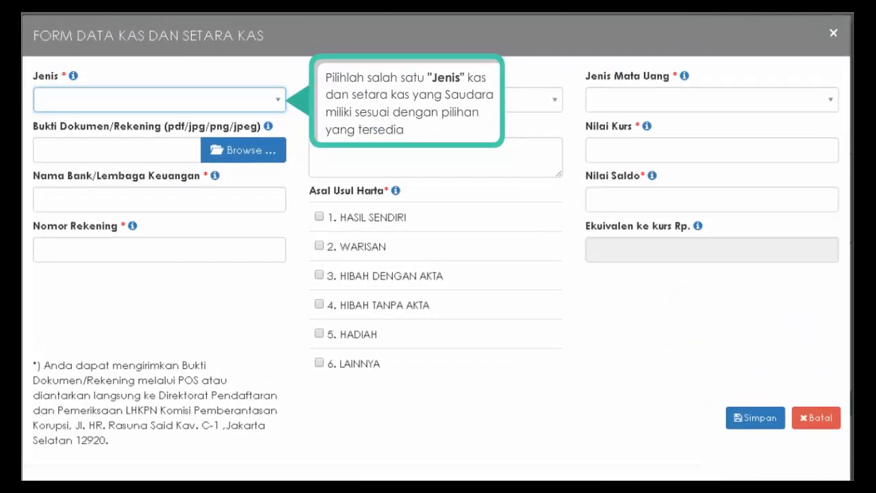
- Set the new cash entry's type to TABUNGAN and attach Rekening.jpg as proof
{"action": "left_click", "coordinate": [279, 109]}
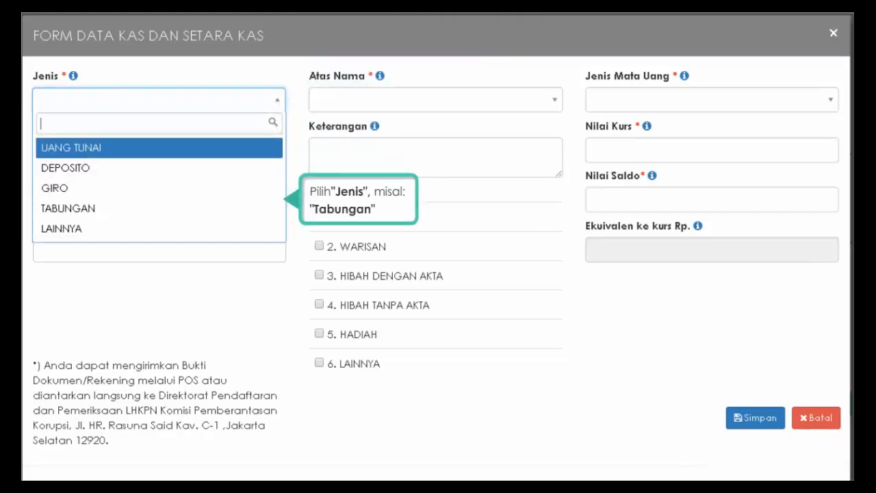
{"action": "left_click", "coordinate": [76, 209]}
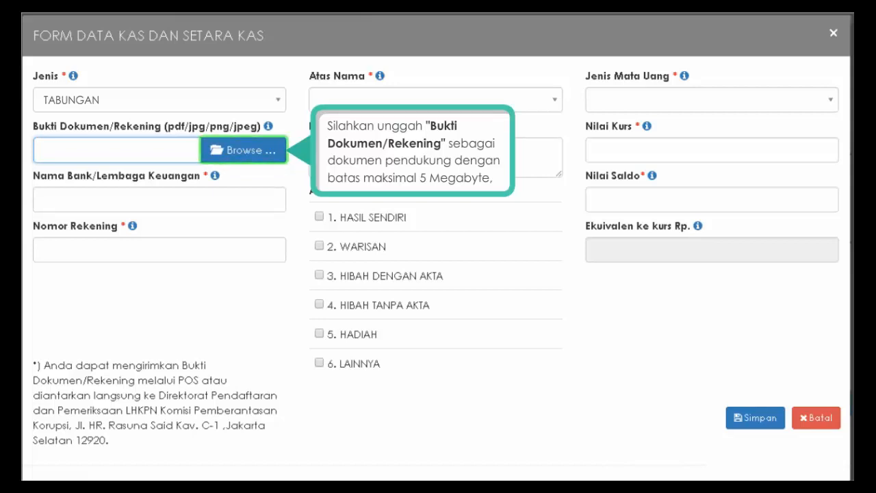
{"action": "left_click", "coordinate": [243, 154]}
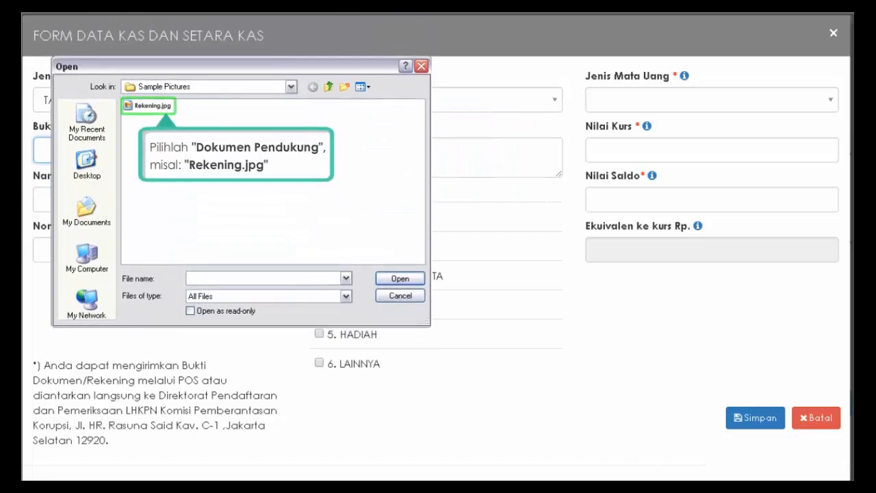
{"action": "left_click", "coordinate": [129, 108]}
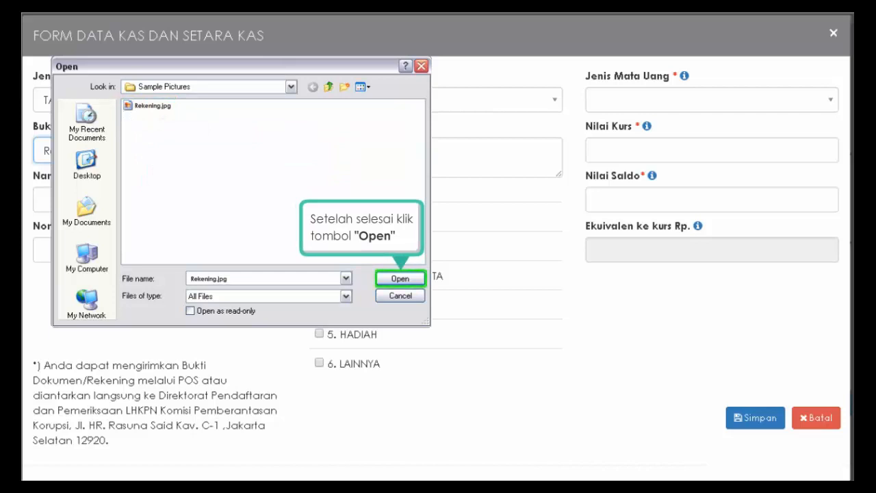
{"action": "left_click", "coordinate": [399, 279]}
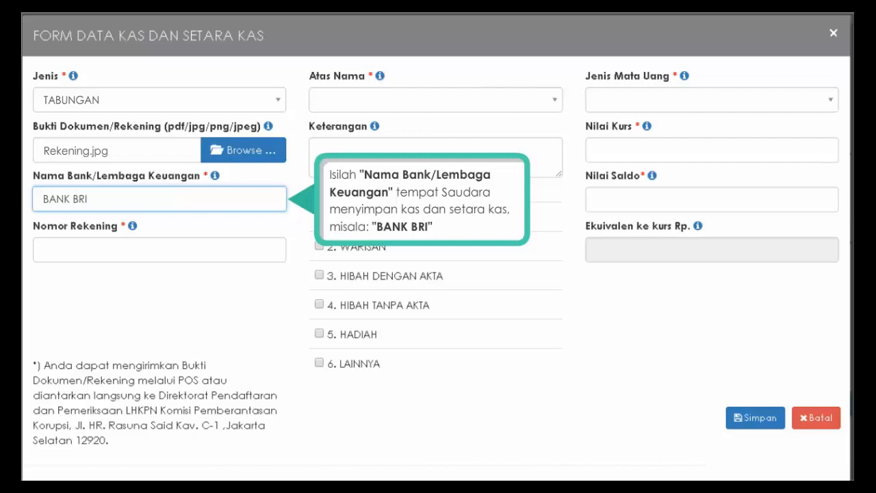
- Enter the account number, set holder to PASANGAN / ANAK, and note the holder's name
{"action": "left_click", "coordinate": [160, 250]}
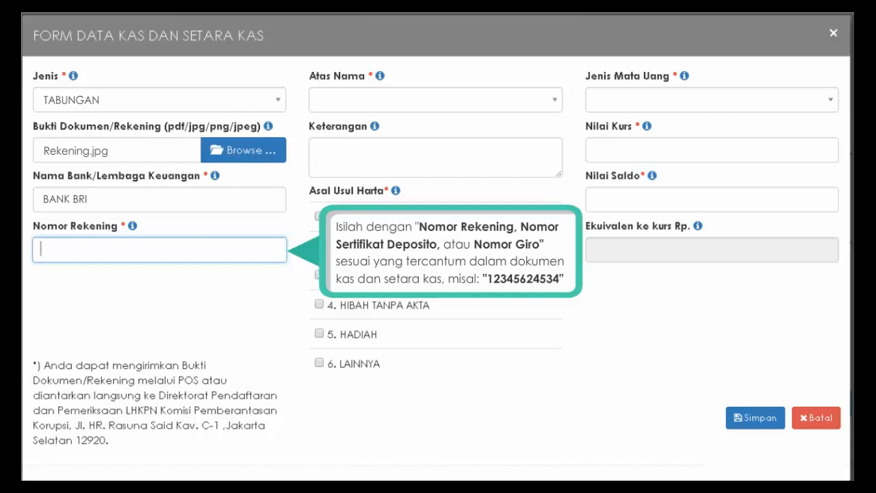
{"action": "type", "text": "1234562"}
{"action": "key", "text": "Tab"}
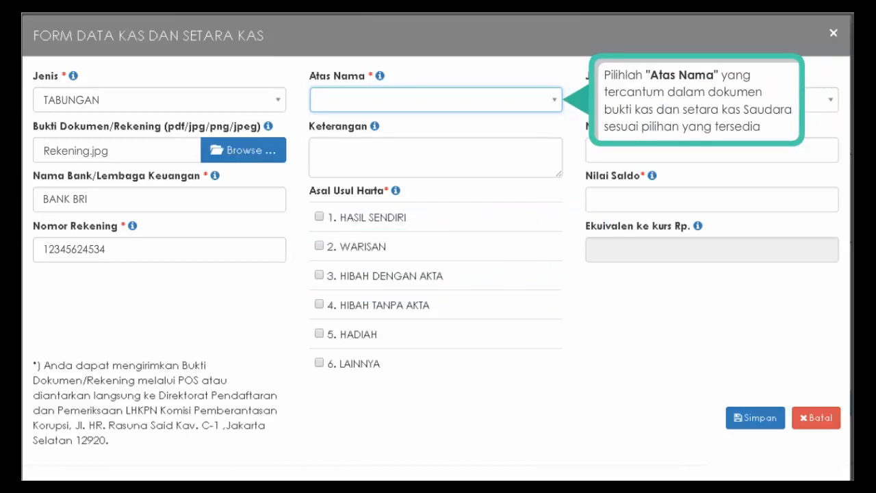
{"action": "left_click", "coordinate": [552, 103]}
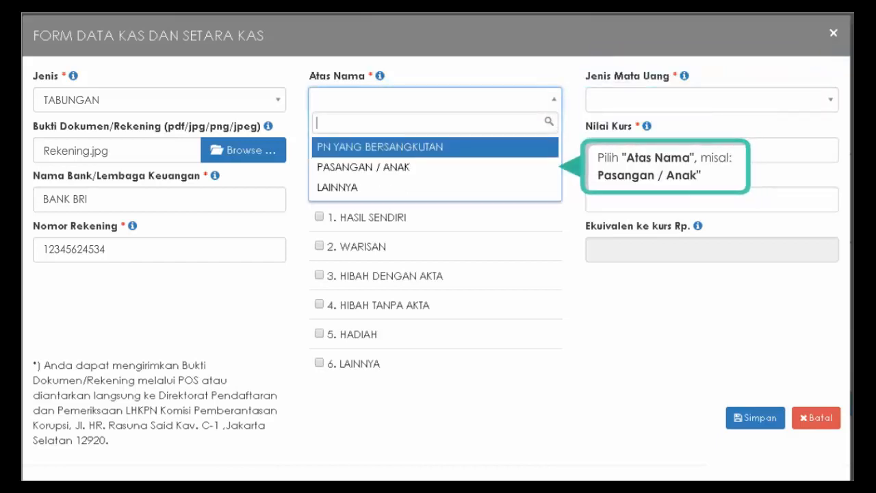
{"action": "left_click", "coordinate": [377, 169]}
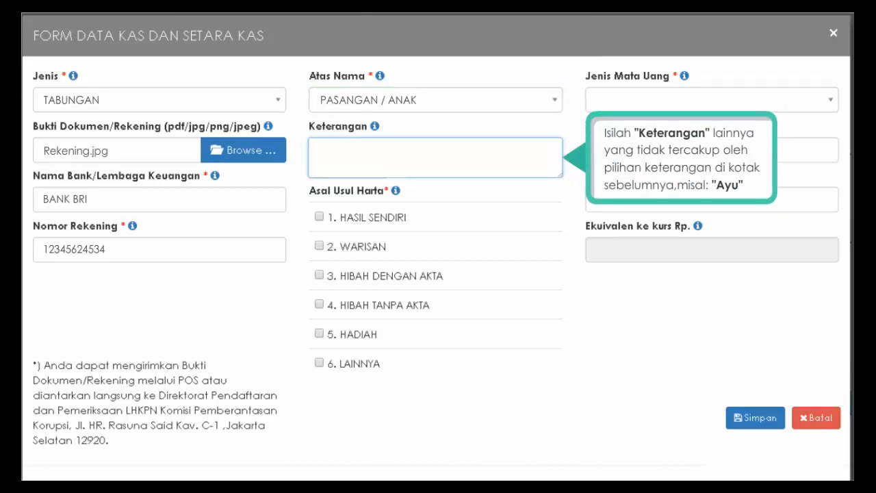
{"action": "type", "text": "U"}
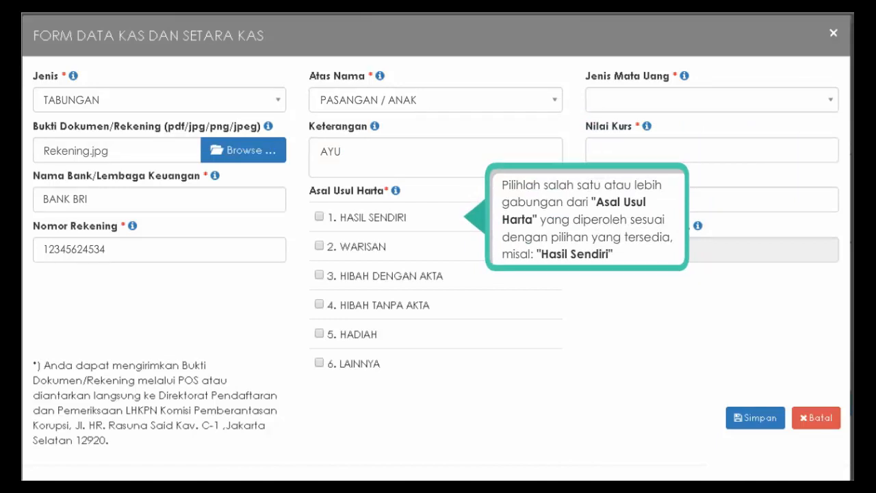
- Save the savings entry as HASIL SENDIRI in RP. with a 50.000.000 balance
{"action": "left_click", "coordinate": [319, 216]}
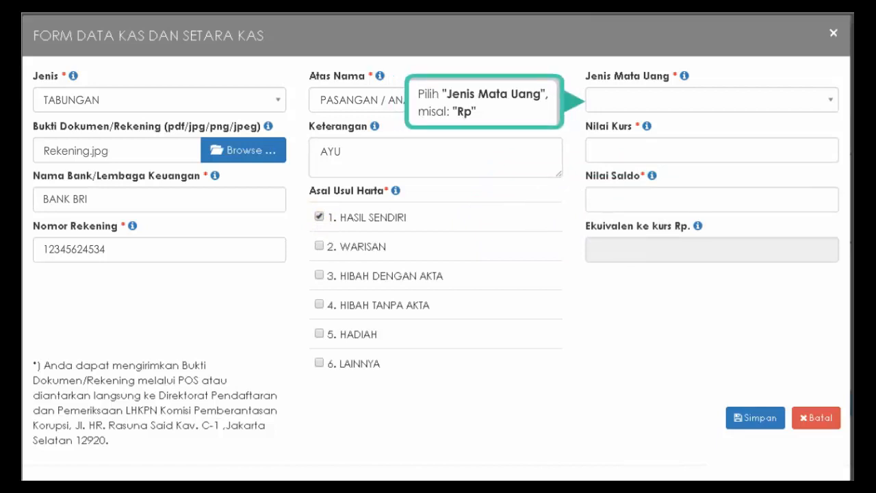
{"action": "left_click", "coordinate": [830, 102]}
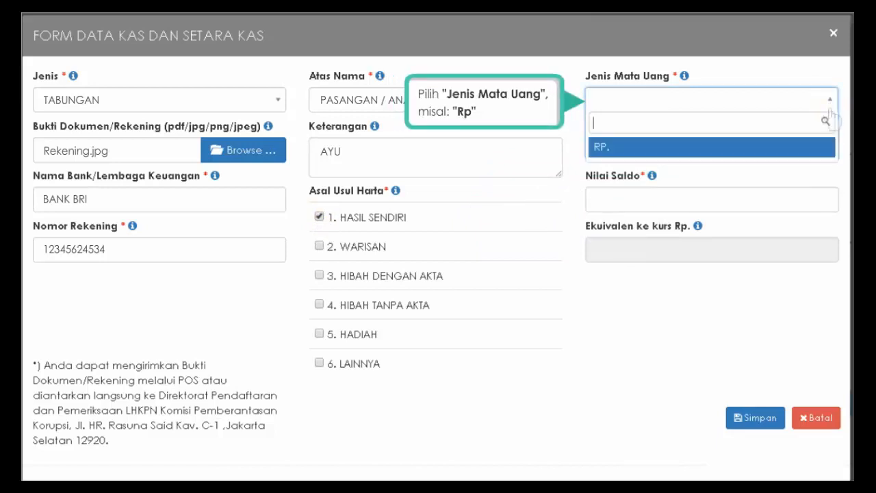
{"action": "left_click", "coordinate": [686, 152]}
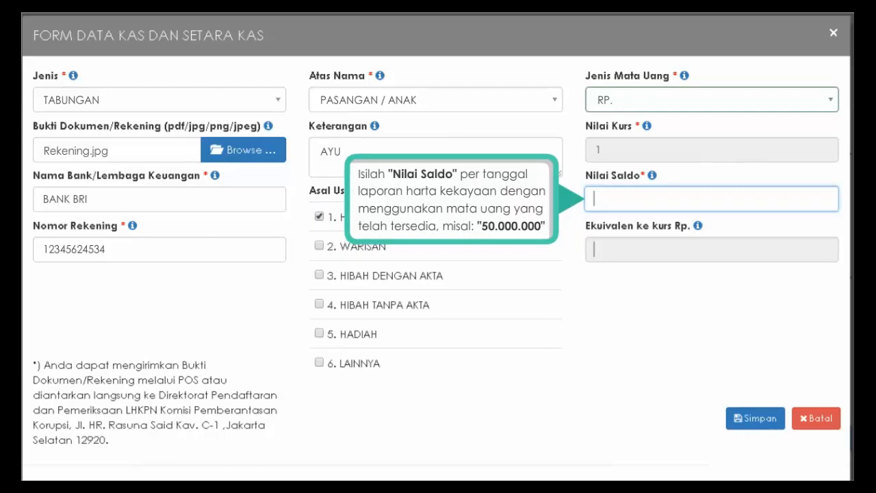
{"action": "type", "text": "50.000.000"}
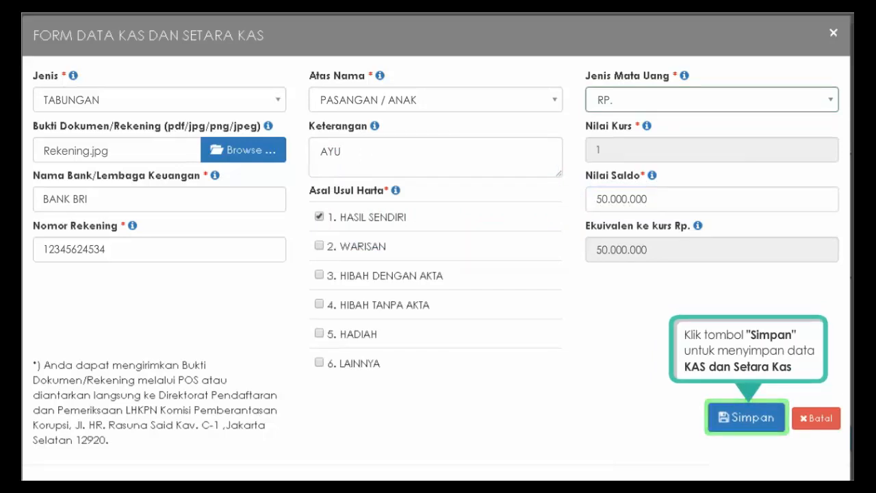
{"action": "left_click", "coordinate": [749, 420]}
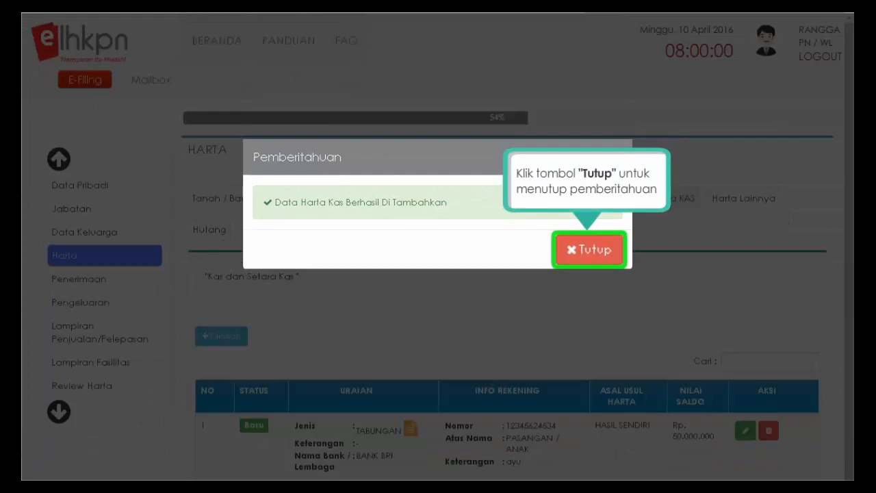
- Close the Pemberitahuan success notice
{"action": "left_click", "coordinate": [591, 254]}
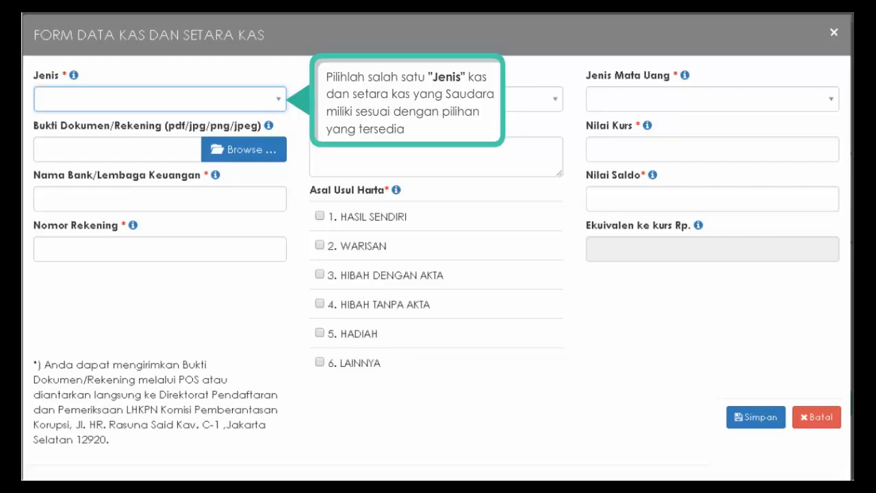
- Set the entry type to TABUNGAN and attach Rekening.jpg as the supporting document
{"action": "left_click", "coordinate": [280, 101]}
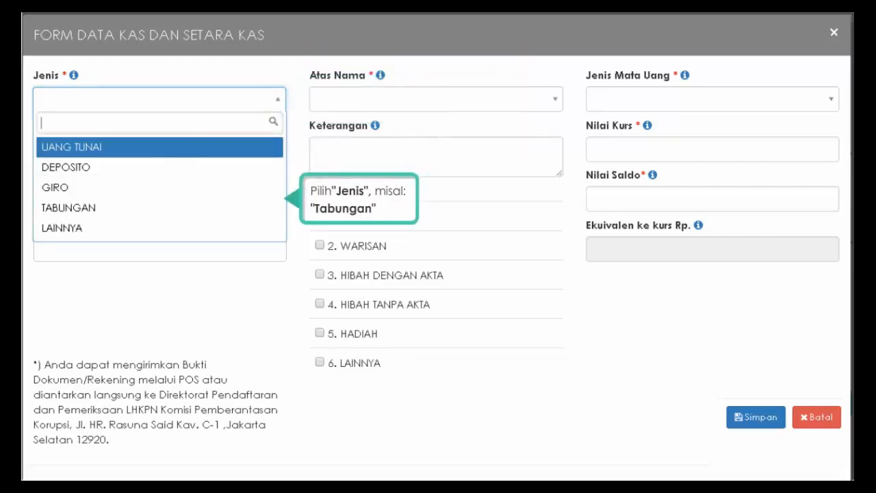
{"action": "left_click", "coordinate": [80, 212]}
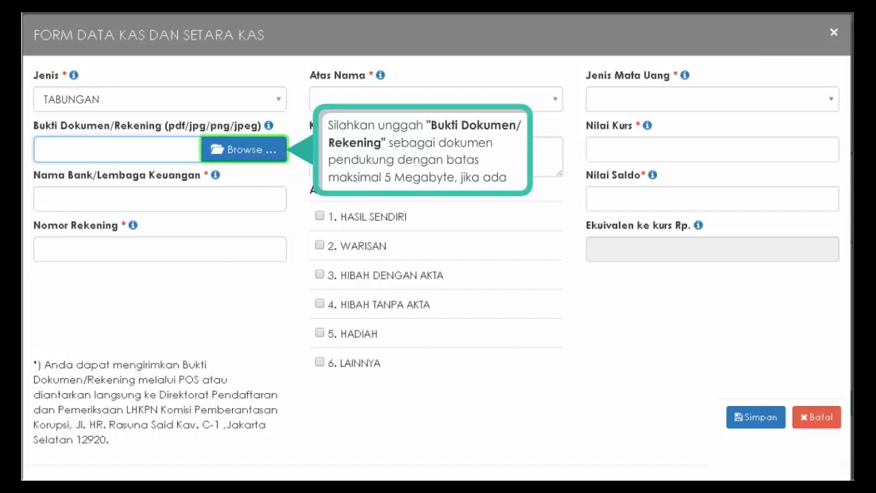
{"action": "left_click", "coordinate": [244, 150]}
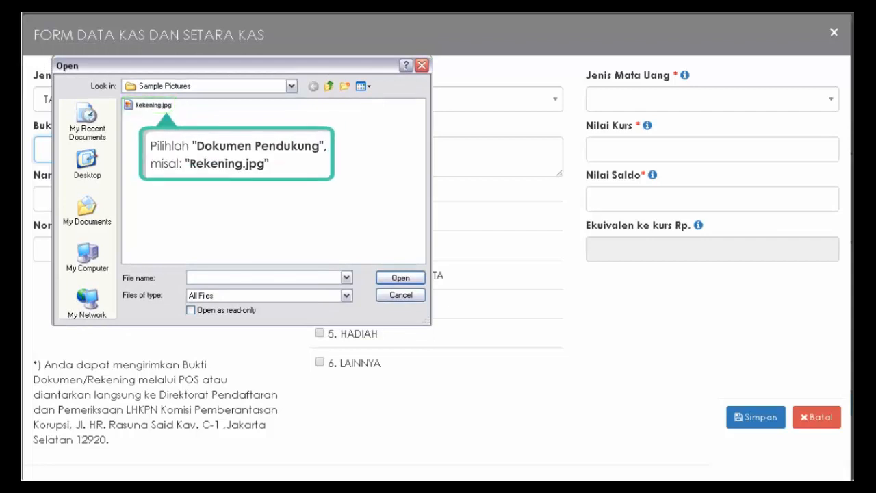
{"action": "left_click", "coordinate": [129, 106]}
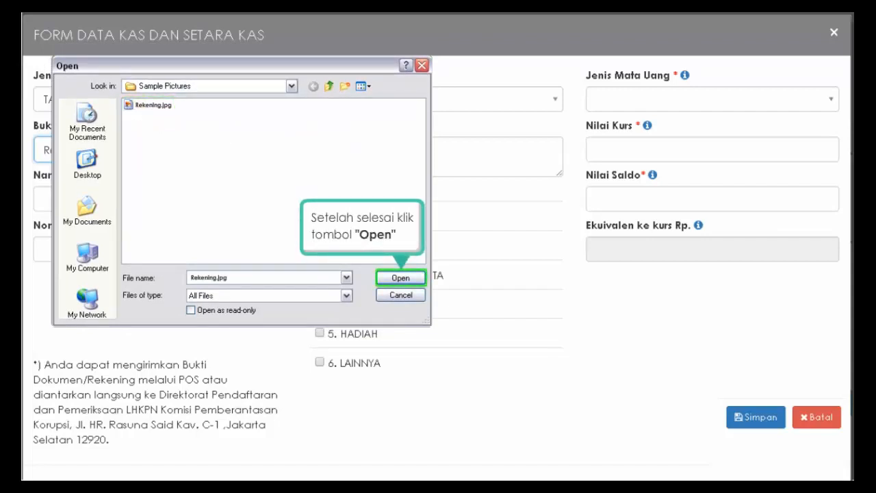
{"action": "left_click", "coordinate": [401, 279]}
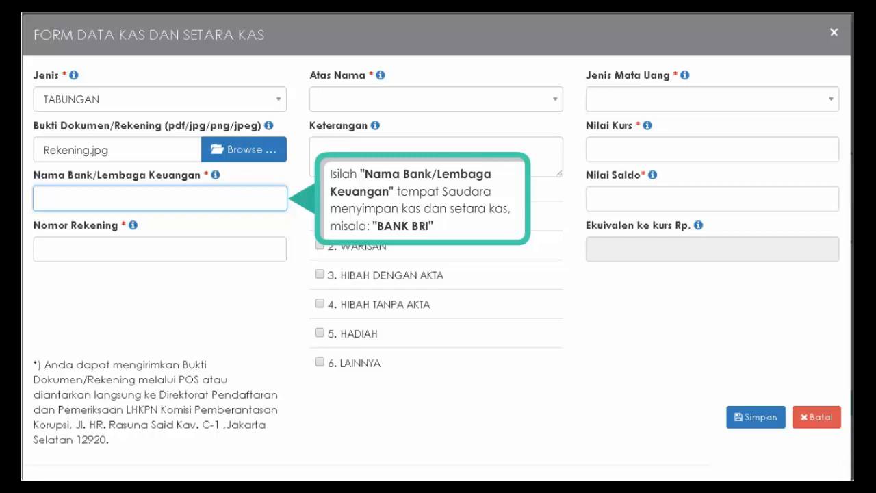
- Enter BANK BRI, the account number, holder PASANGAN / ANAK, the holder's name note, and HASIL SENDIRI origin
{"action": "type", "text": "BANK BRI"}
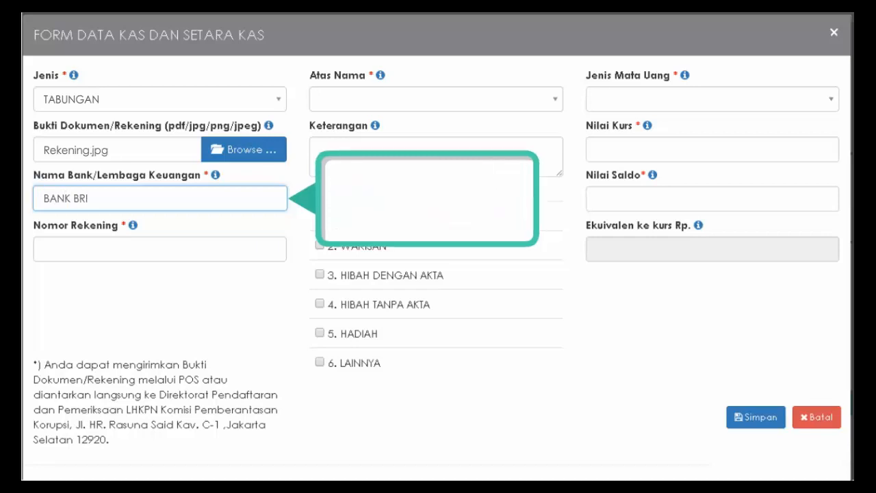
{"action": "left_click", "coordinate": [160, 249]}
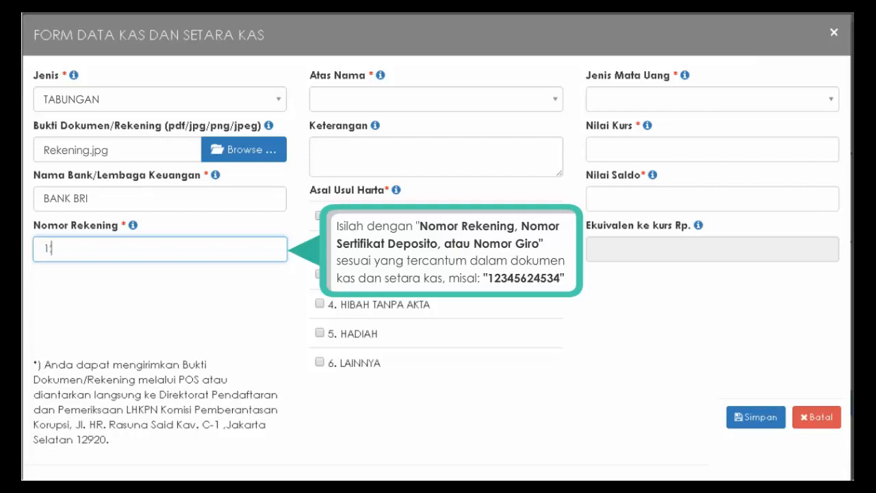
{"action": "key", "text": "Tab"}
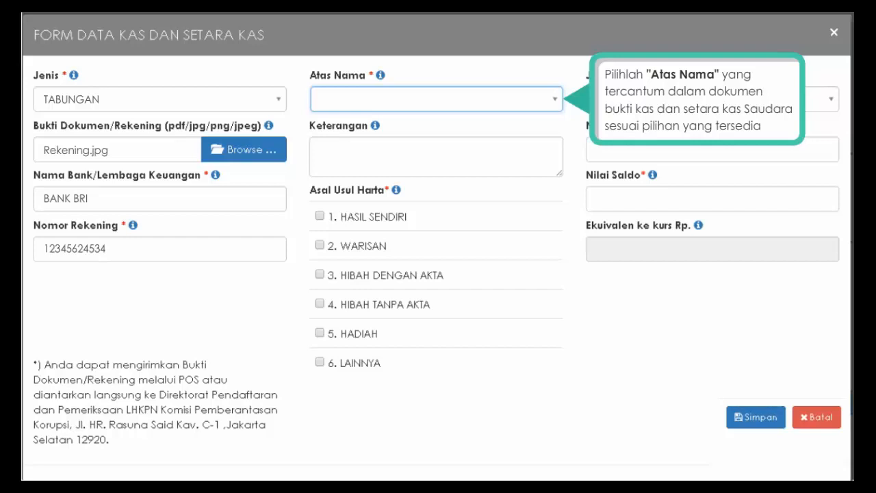
{"action": "left_click", "coordinate": [555, 100]}
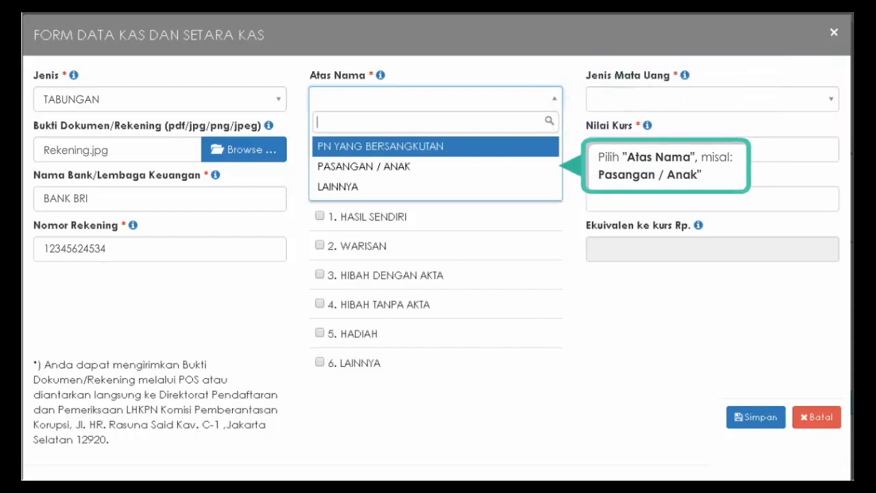
{"action": "left_click", "coordinate": [376, 169]}
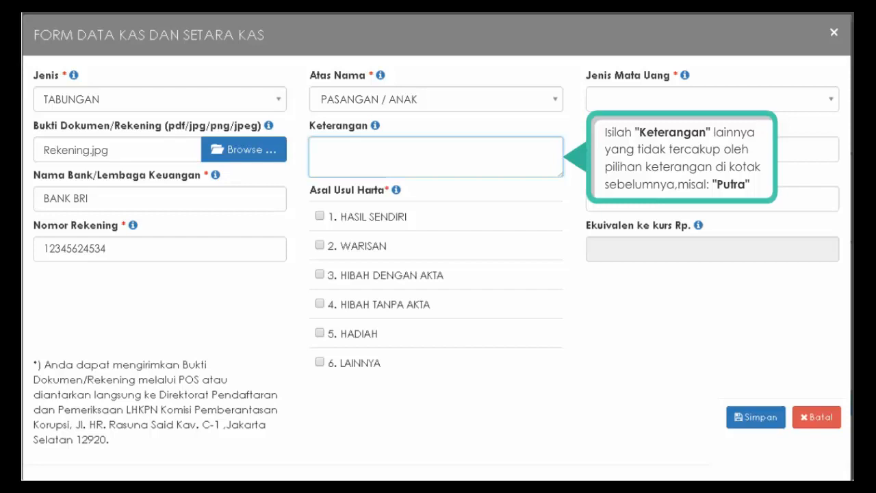
{"action": "type", "text": "PUTRA"}
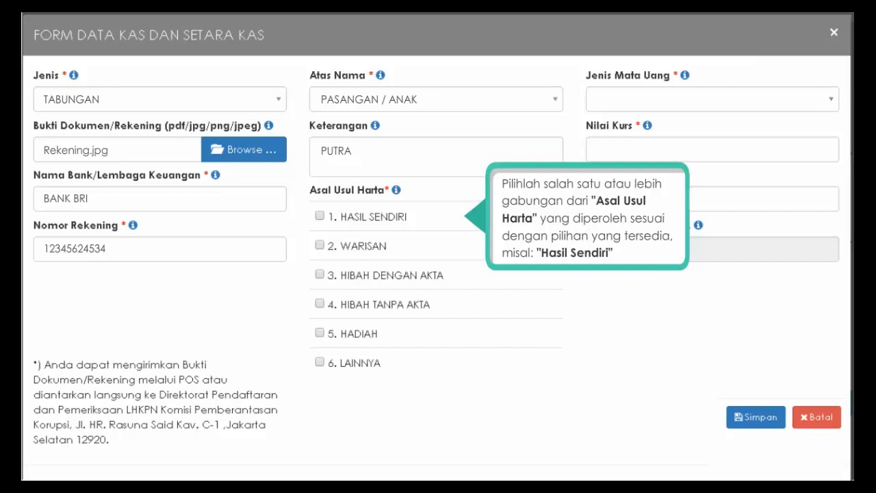
{"action": "left_click", "coordinate": [319, 216]}
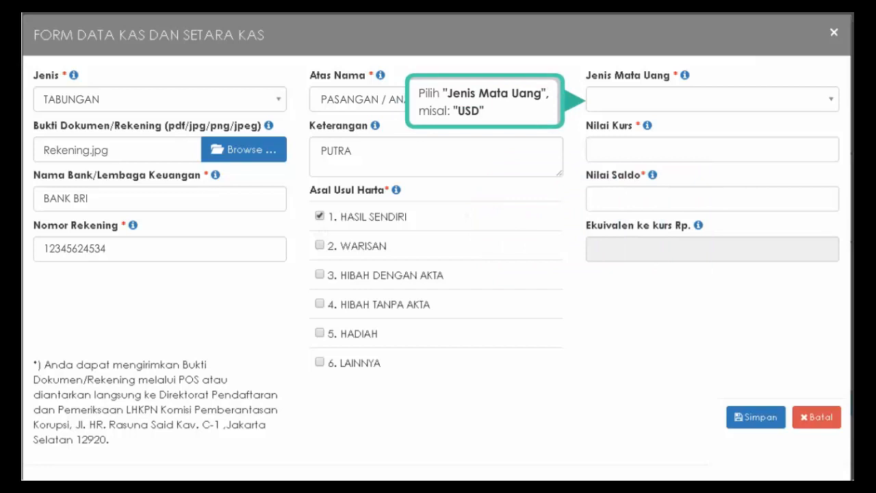
- Save the entry in USD. with rate 13.100 and balance 2.000
{"action": "left_click", "coordinate": [833, 104]}
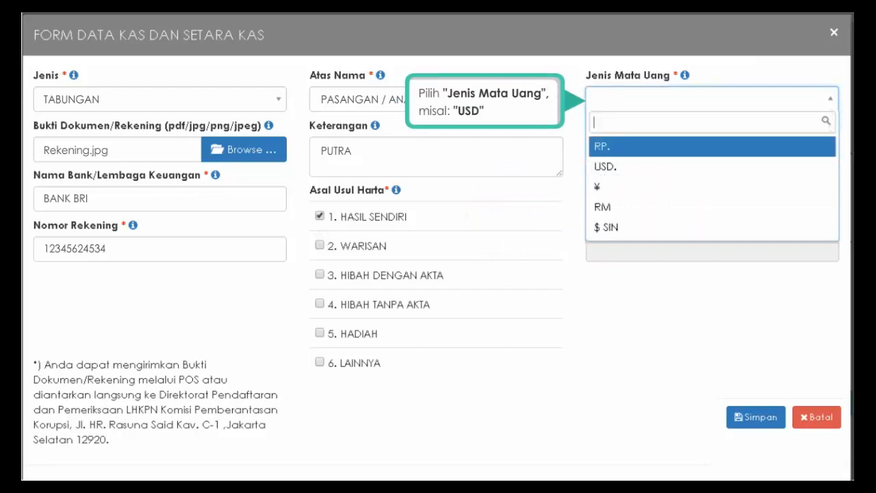
{"action": "left_click", "coordinate": [683, 166]}
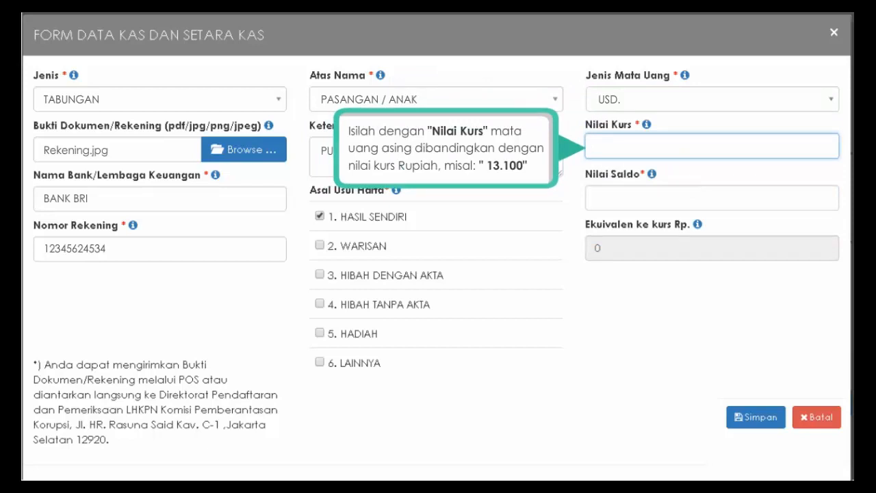
{"action": "type", "text": "13.100"}
{"action": "key", "text": "Tab"}
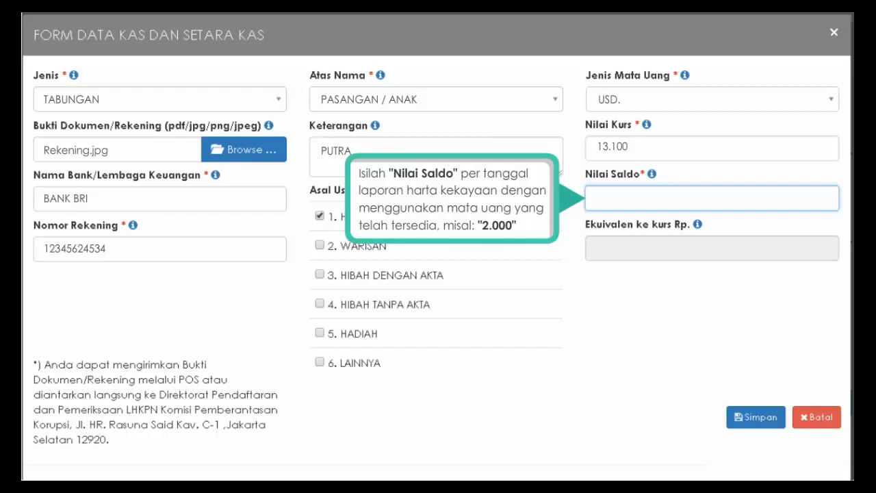
{"action": "type", "text": "2.000"}
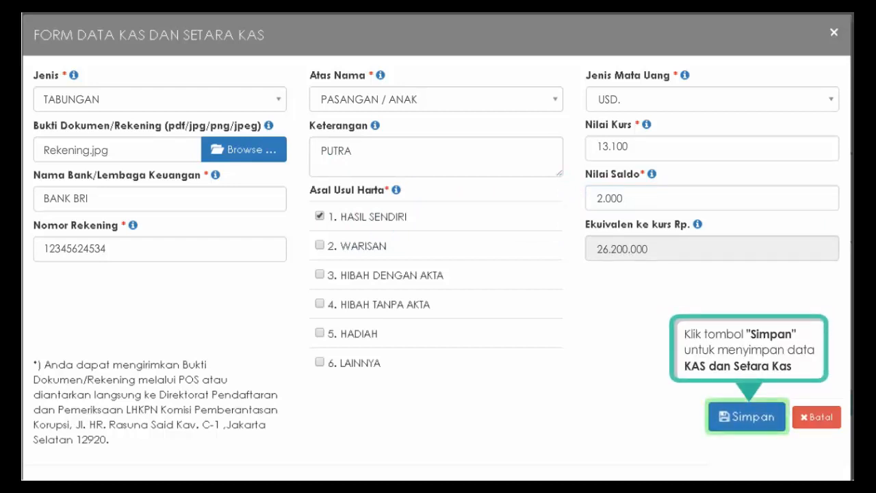
{"action": "left_click", "coordinate": [749, 418]}
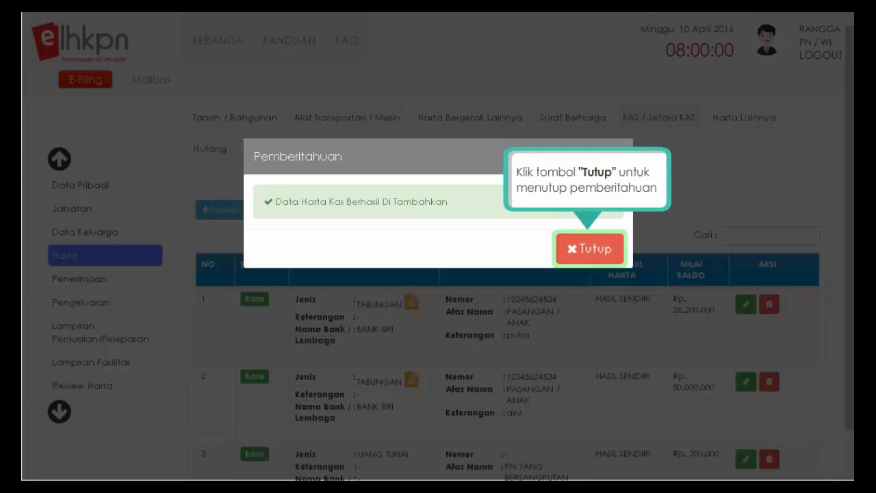
- Dismiss the success notice and continue to the empty Harta Lainnya section
{"action": "left_click", "coordinate": [592, 260]}
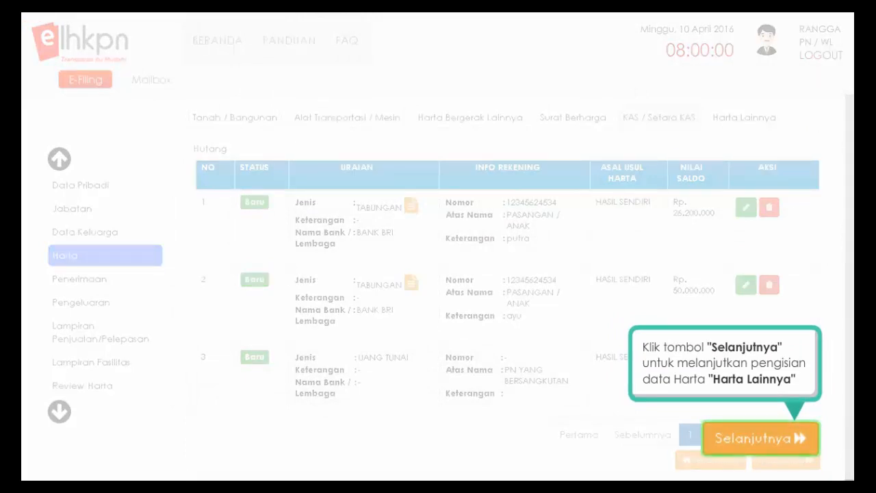
{"action": "left_click", "coordinate": [800, 444]}
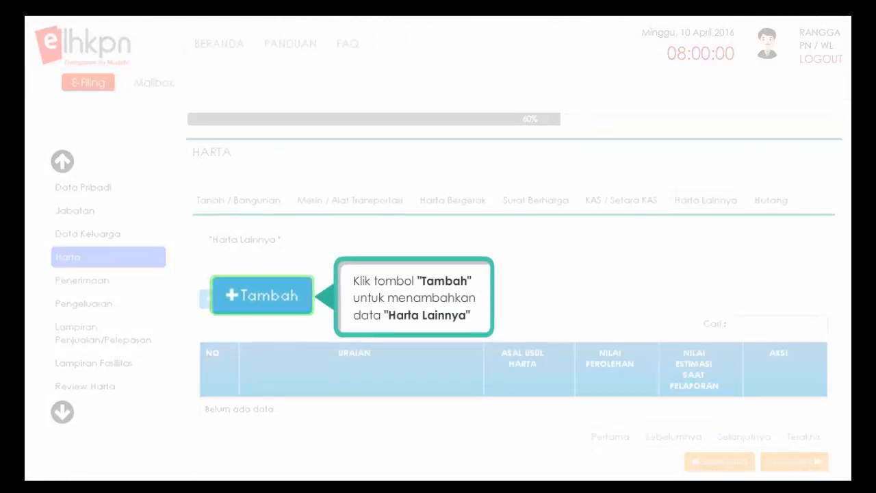
- Add a UNITLINK other asset described as a Bringin Life unit-link policy, origin HASIL SENDIRI
{"action": "left_click", "coordinate": [235, 297]}
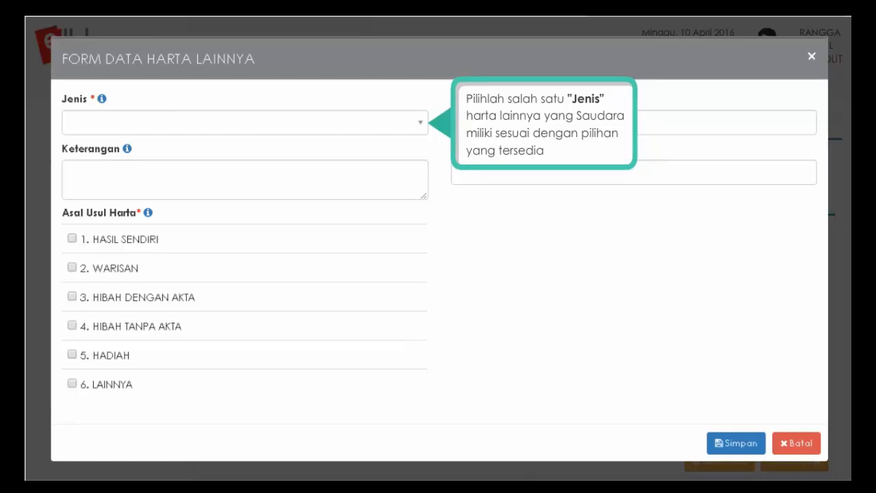
{"action": "left_click", "coordinate": [419, 123]}
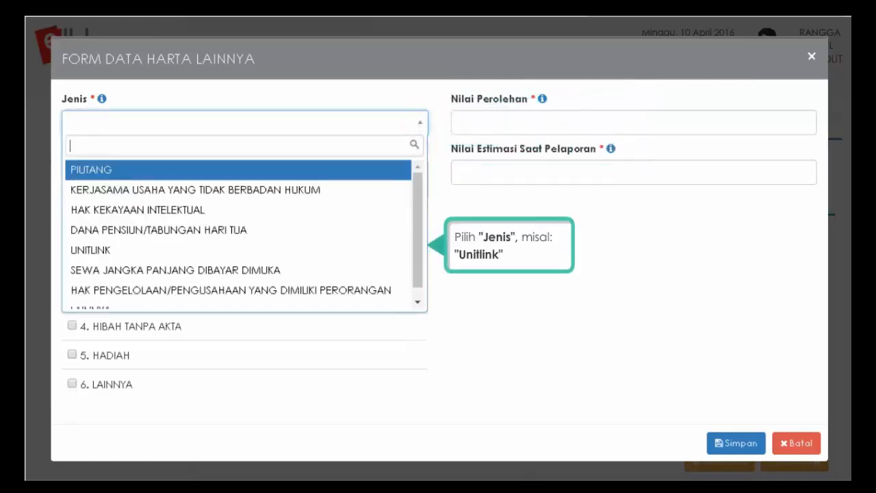
{"action": "left_click", "coordinate": [93, 251]}
{"action": "left_click", "coordinate": [245, 180]}
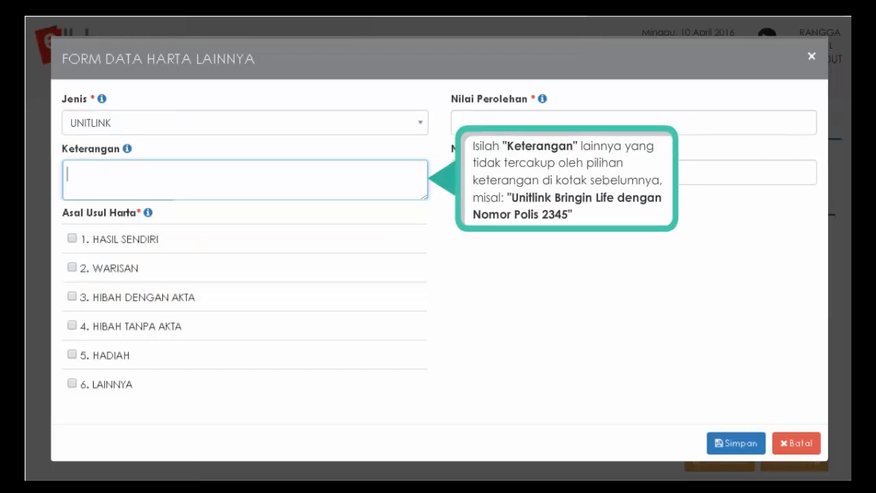
{"action": "type", "text": "UNITLINK BRINGIN LIFE DENGAN NOMOR POLIS 2345"}
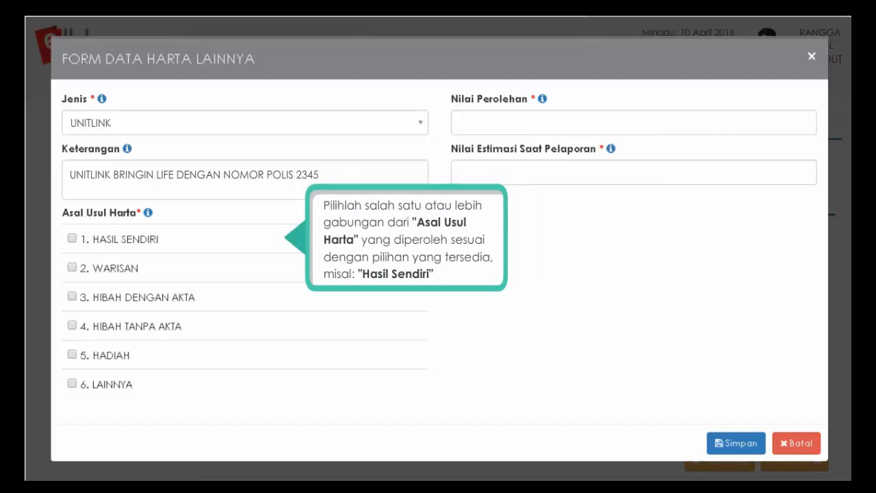
{"action": "left_click", "coordinate": [72, 238]}
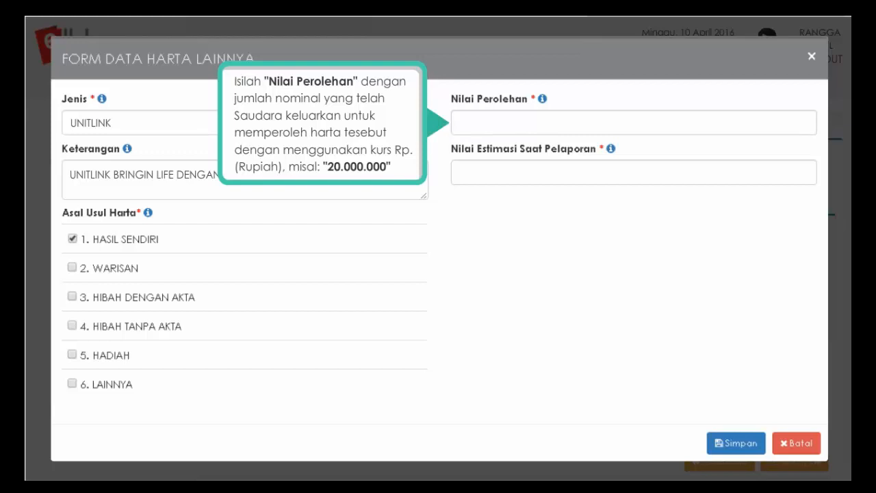
- Enter acquisition value 20.000.000 and estimated value 24.000.000, then save the UNITLINK entry
{"action": "left_click", "coordinate": [458, 123]}
{"action": "type", "text": "20.000.000"}
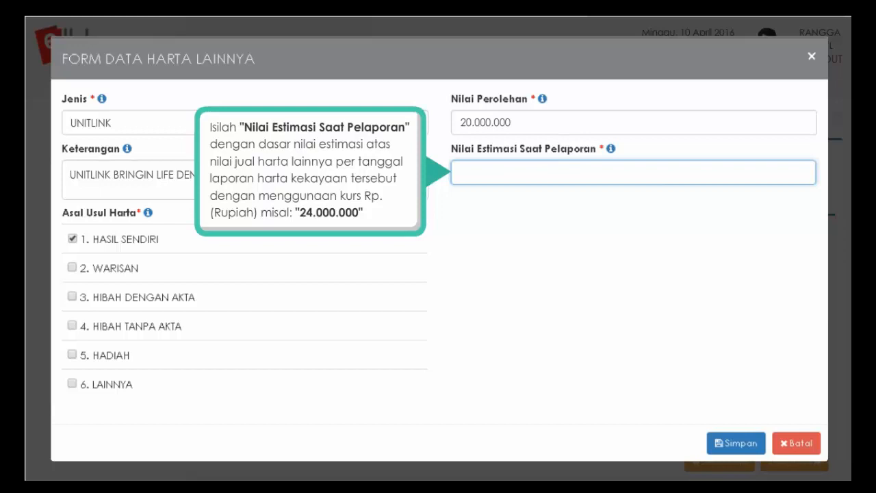
{"action": "type", "text": "24.000.000"}
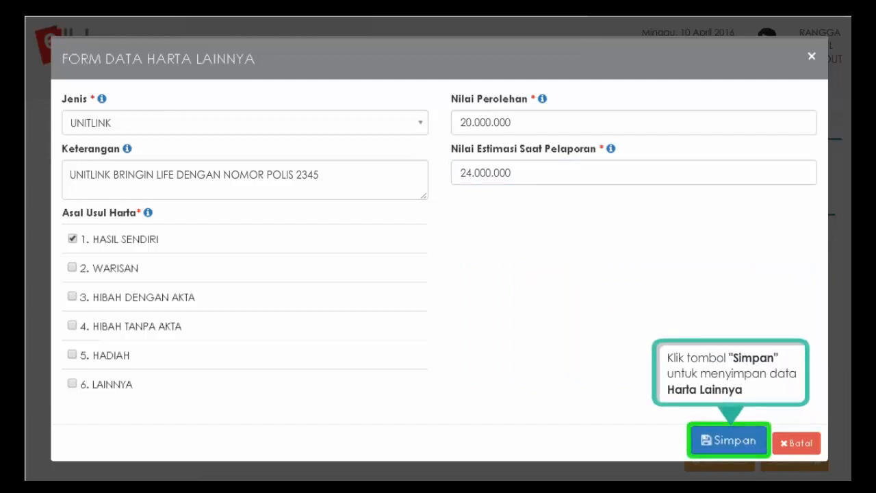
{"action": "left_click", "coordinate": [730, 441]}
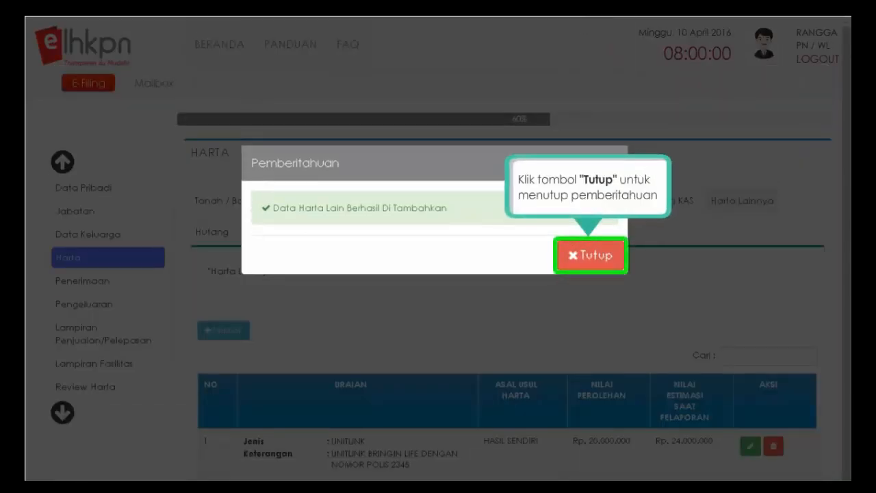
- Close the Pemberitahuan notice and continue to the empty Hutang section
{"action": "left_click", "coordinate": [591, 257]}
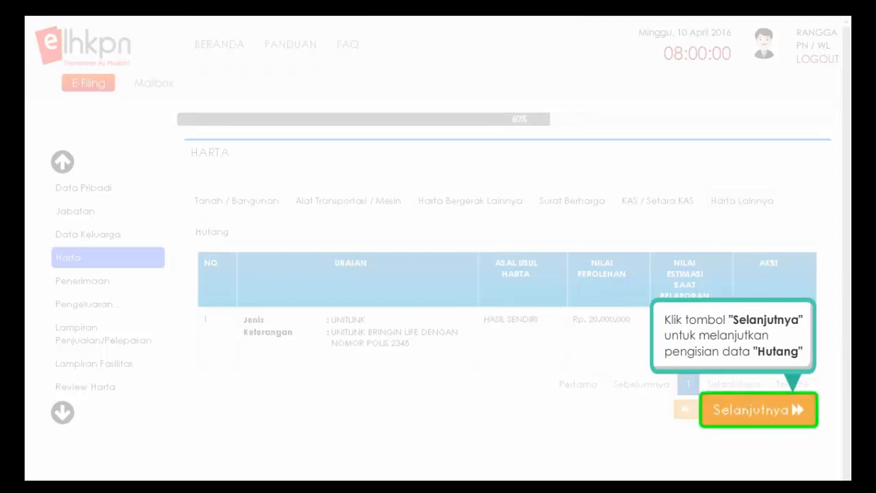
{"action": "left_click", "coordinate": [797, 415]}
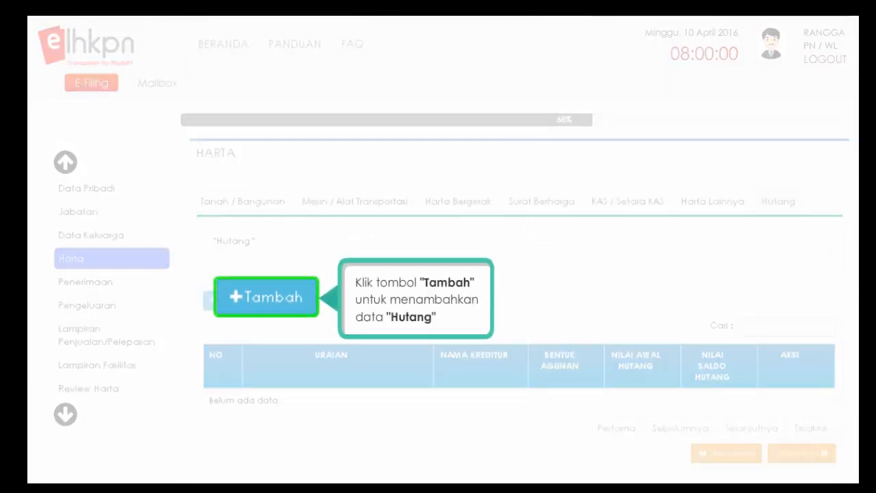
- Add a new HUTANG KONSUMTIF debt in the name of PN YANG BERSANGKUTAN
{"action": "left_click", "coordinate": [237, 297]}
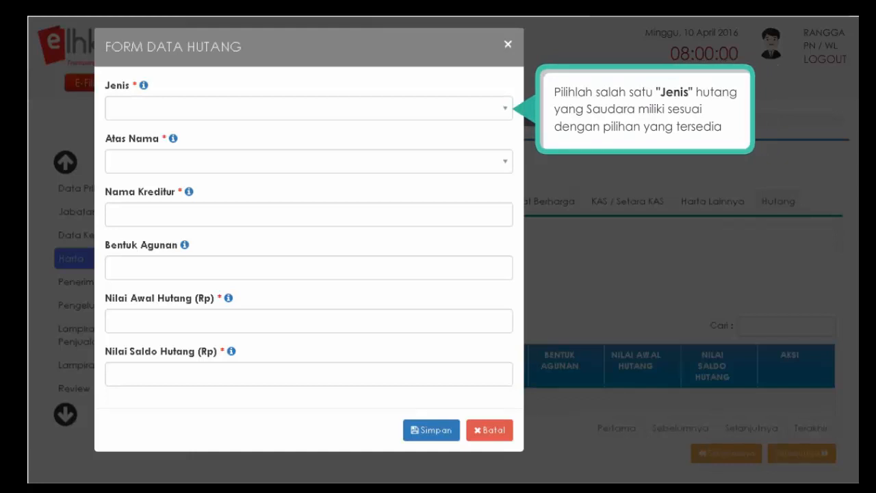
{"action": "left_click", "coordinate": [504, 115]}
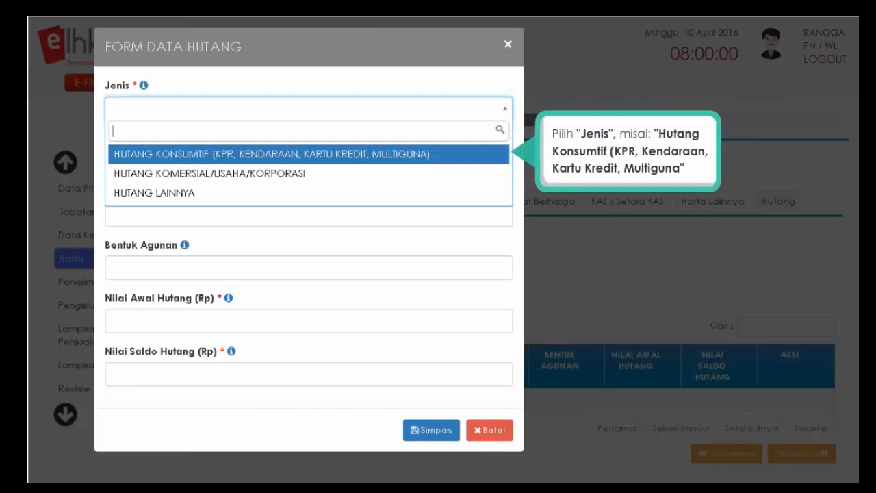
{"action": "left_click", "coordinate": [363, 156]}
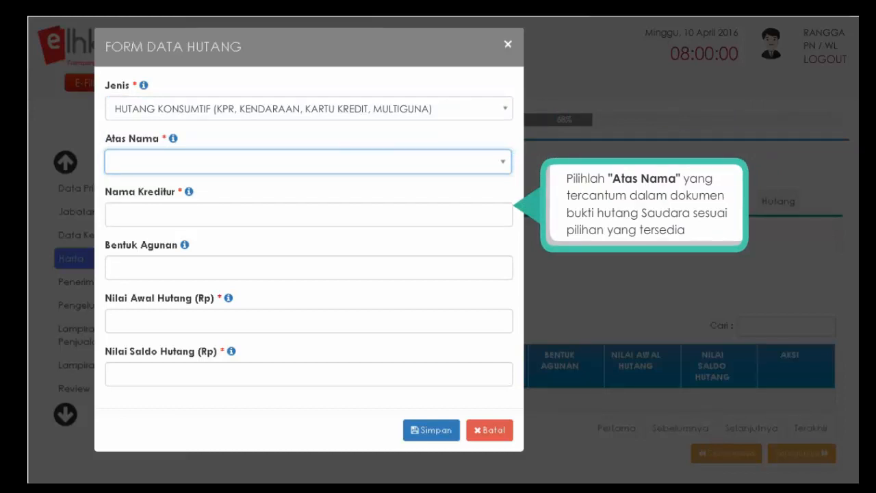
{"action": "left_click", "coordinate": [504, 169]}
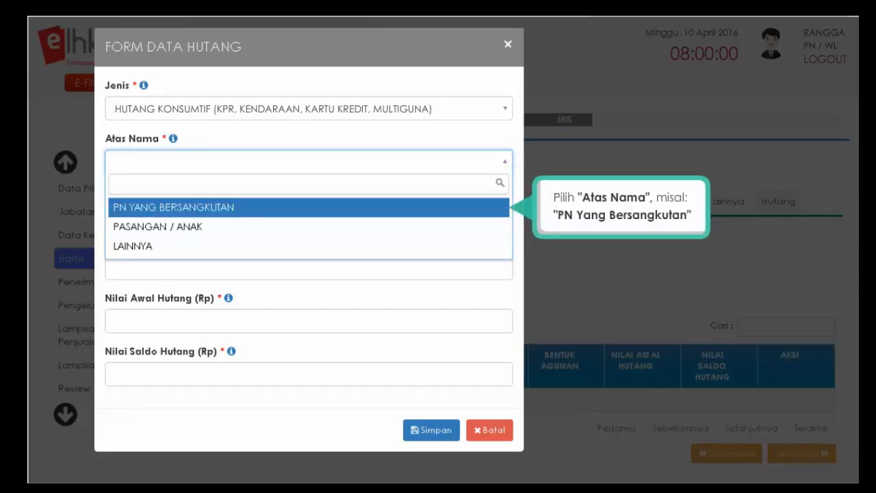
{"action": "left_click", "coordinate": [217, 208]}
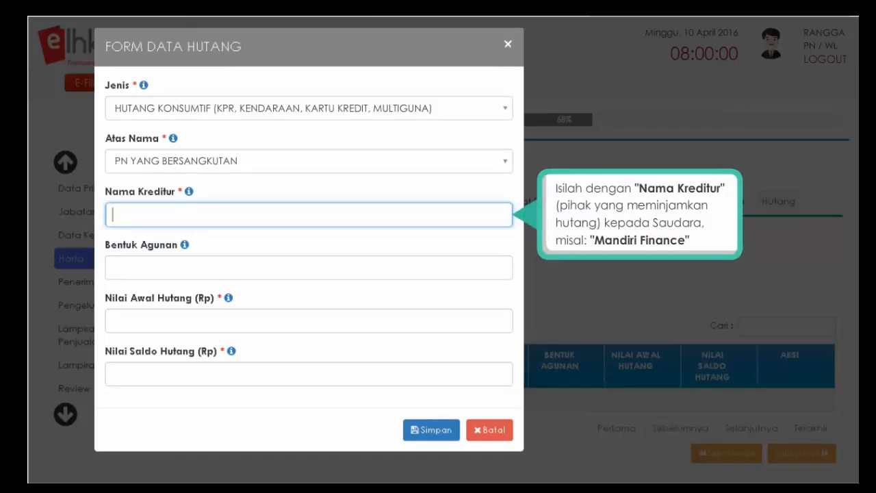
- Fill in creditor MANDIRI FINANCE, collateral BPKB, initial 150.000.000 and remaining balance 50.000.000
{"action": "type", "text": "MANDIRI FINANCE"}
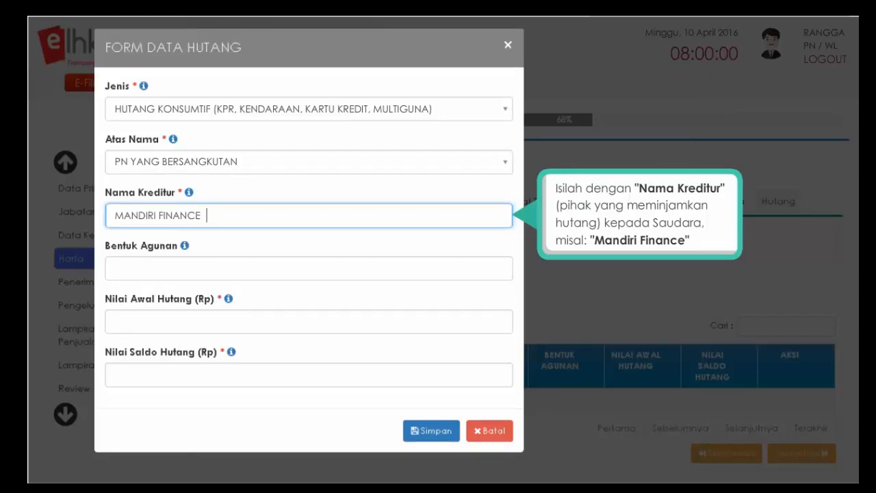
{"action": "key", "text": "Tab"}
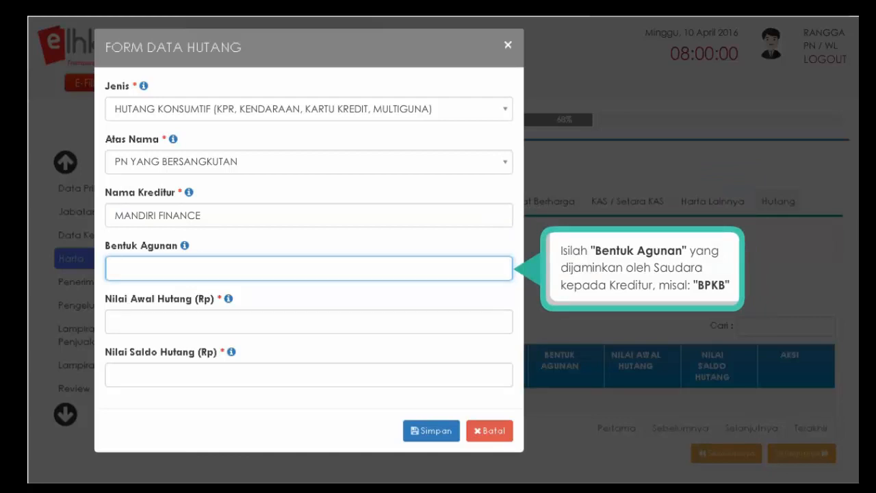
{"action": "type", "text": "BPKB"}
{"action": "key", "text": "Tab"}
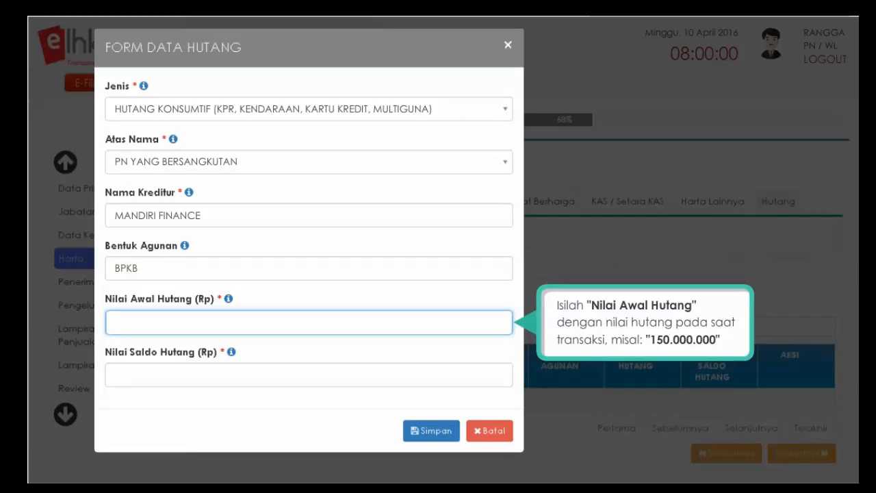
{"action": "type", "text": "150.000.000"}
{"action": "key", "text": "Tab"}
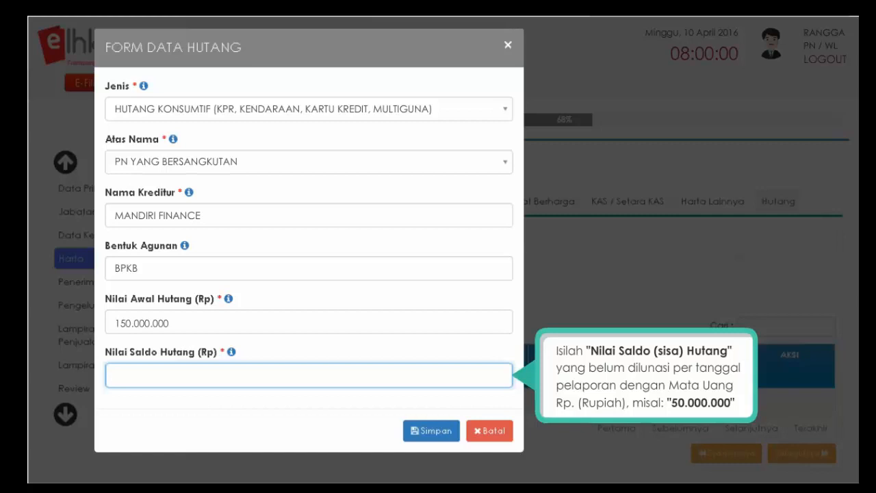
{"action": "type", "text": "50.000.000"}
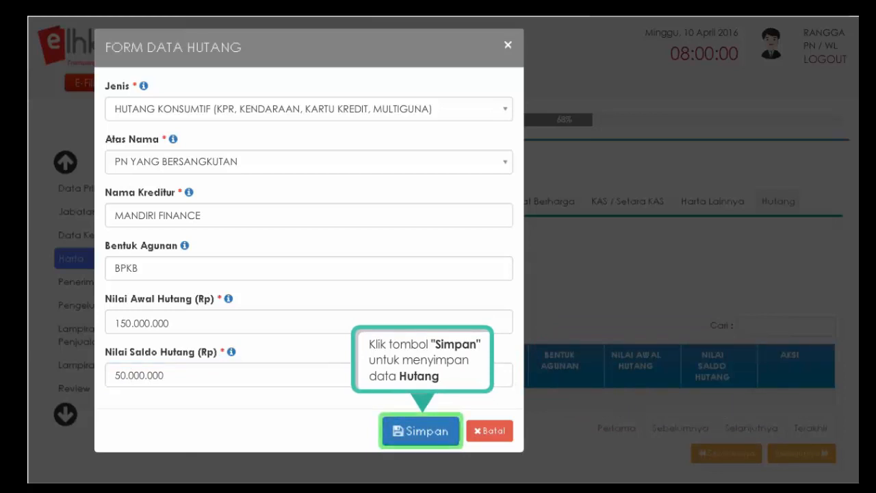
- Save the debt entry, dismiss the notice and continue to the Penerimaan section
{"action": "left_click", "coordinate": [424, 431]}
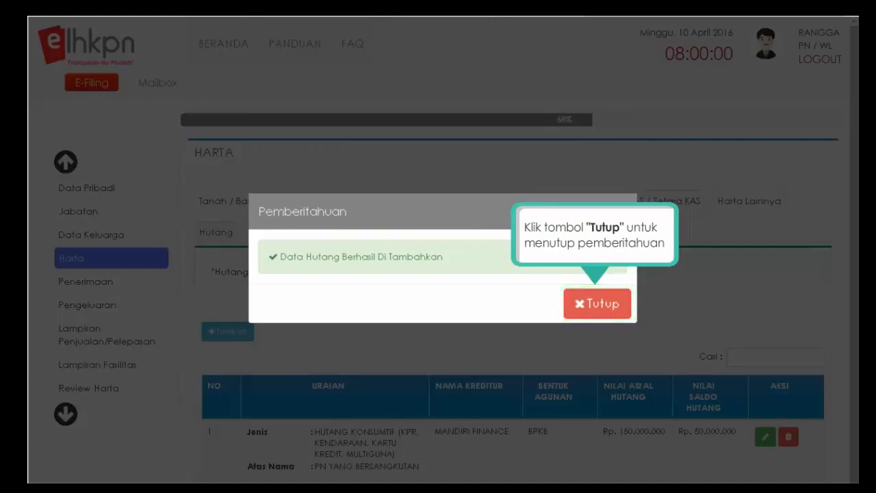
{"action": "left_click", "coordinate": [600, 311]}
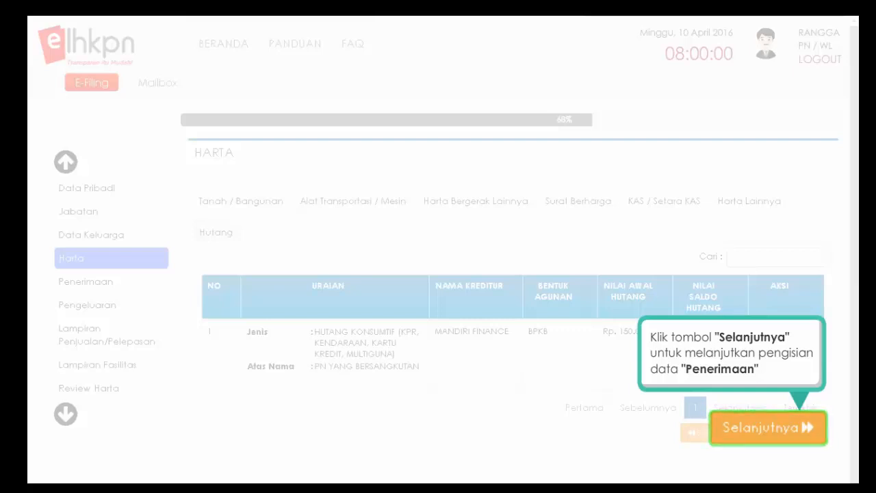
{"action": "left_click", "coordinate": [804, 430]}
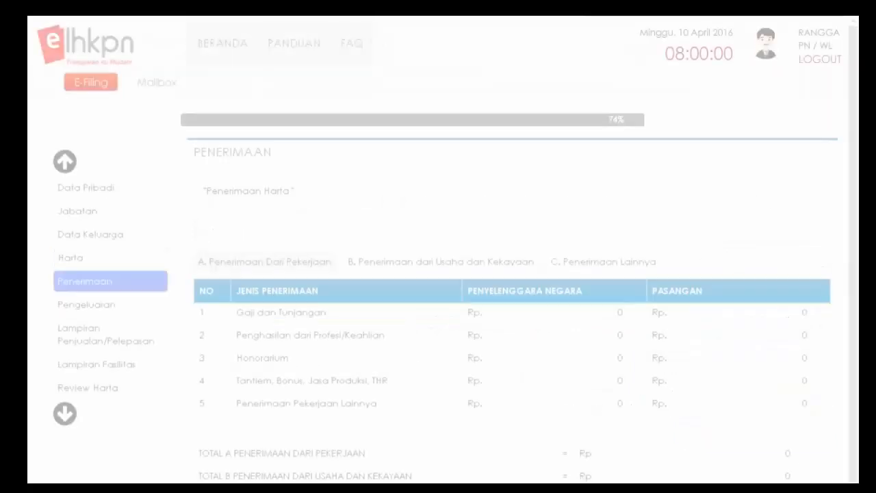
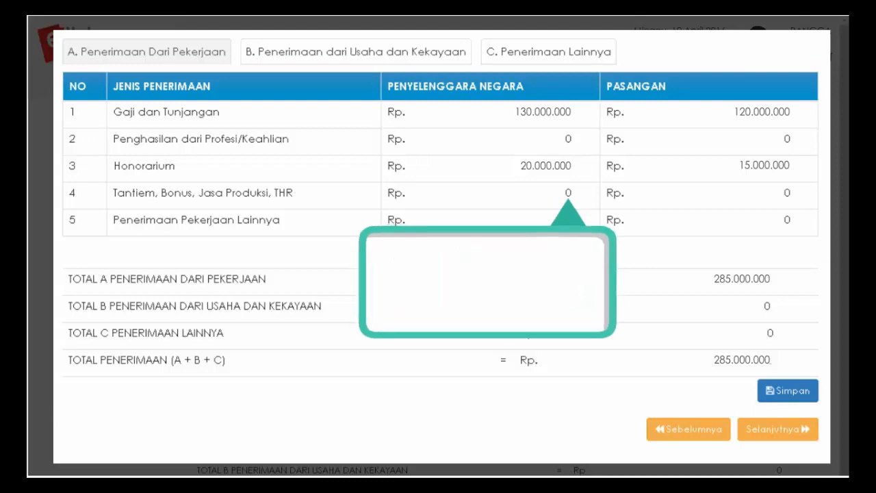
- Enter Tantiem/Bonus/THR of 10.000.000 for the official and 20.000.000 for the spouse, then save, totalling Rp 315.000.000
{"action": "left_click", "coordinate": [520, 193]}
{"action": "type", "text": "10.000.000"}
{"action": "left_click", "coordinate": [765, 192]}
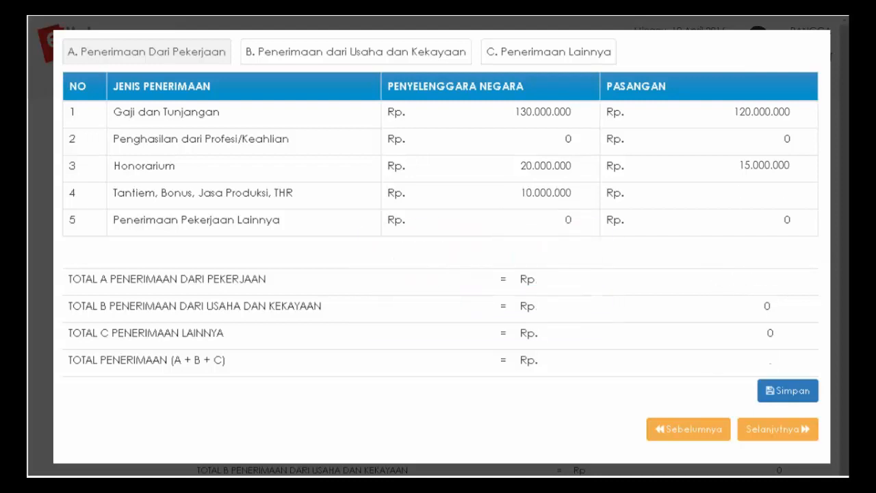
{"action": "type", "text": "20.000.000"}
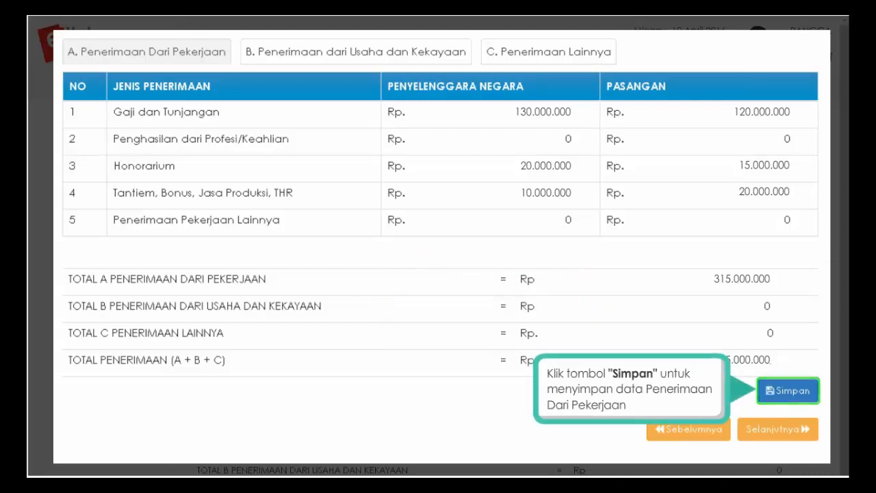
{"action": "left_click", "coordinate": [787, 392]}
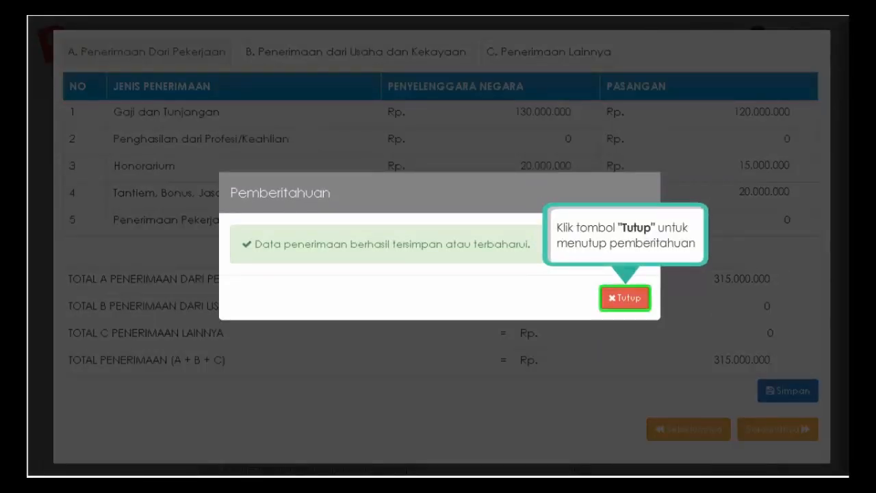
{"action": "left_click", "coordinate": [625, 304]}
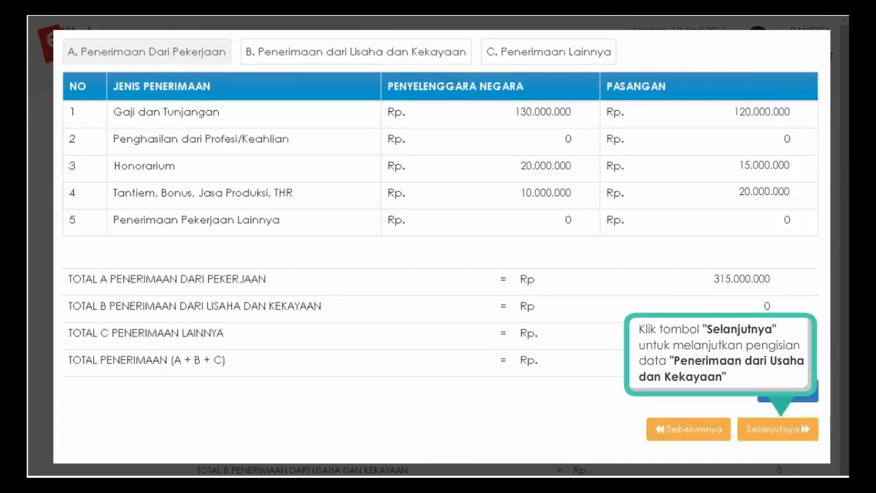
- Enter business and asset income of 2.000.000, 20.000.000 and 400.000, making Total B 22.400.000
{"action": "left_click", "coordinate": [802, 435]}
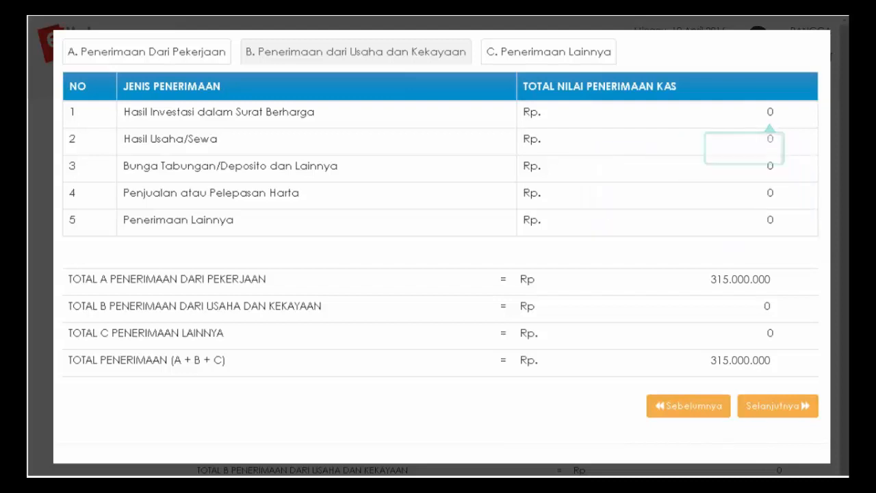
{"action": "type", "text": "2.000.000"}
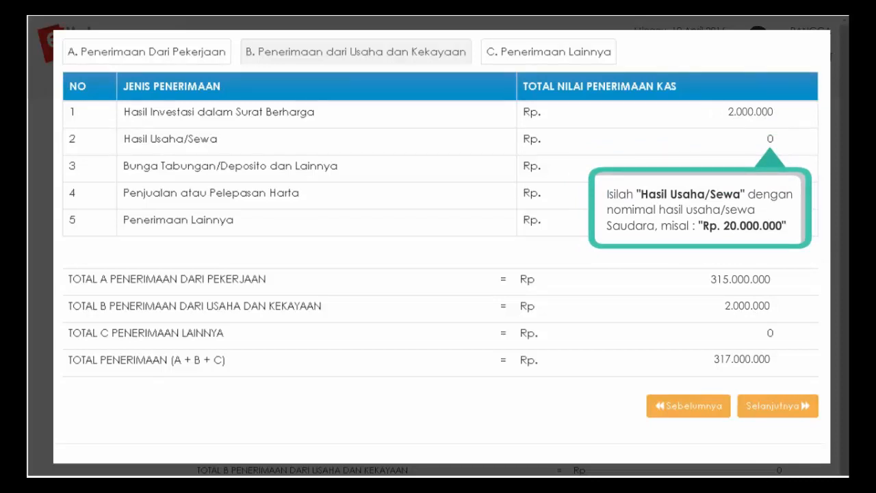
{"action": "type", "text": "20.000.000"}
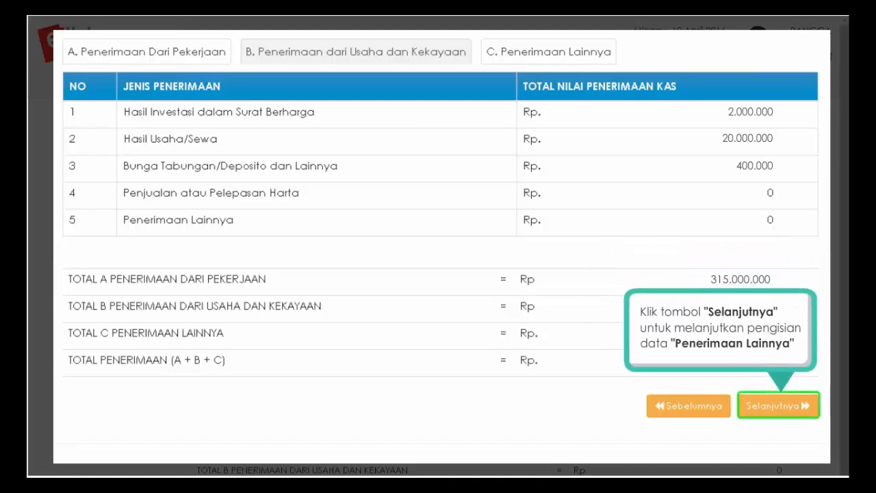
{"action": "left_click", "coordinate": [804, 411]}
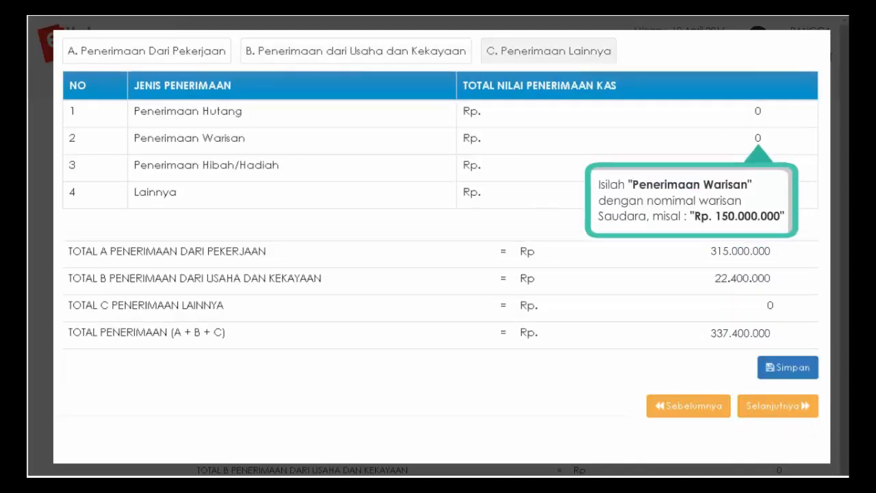
- Record a 150.000.000 Penerimaan Warisan, save the income data and continue to Pengeluaran
{"action": "type", "text": "150.000.000"}
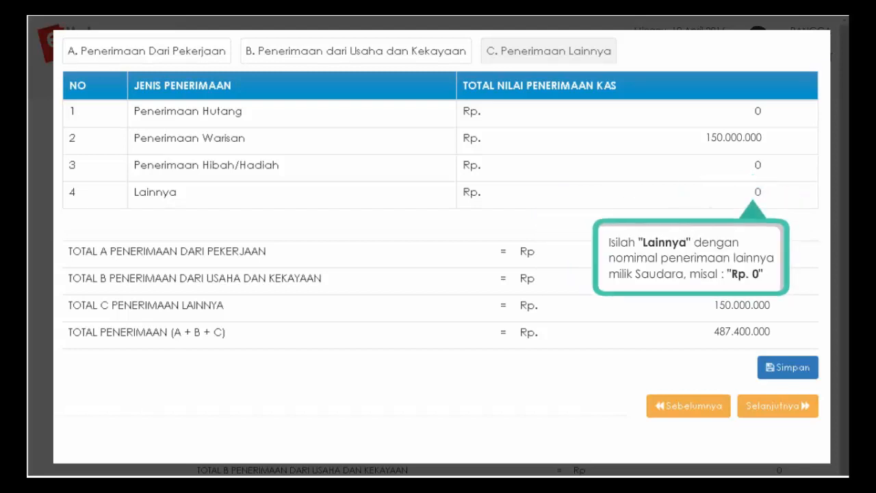
{"action": "left_click", "coordinate": [786, 369]}
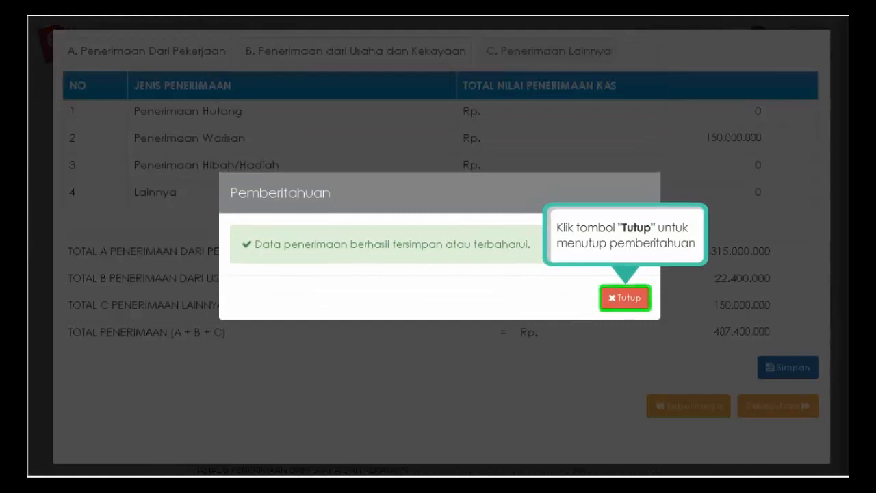
{"action": "left_click", "coordinate": [625, 300]}
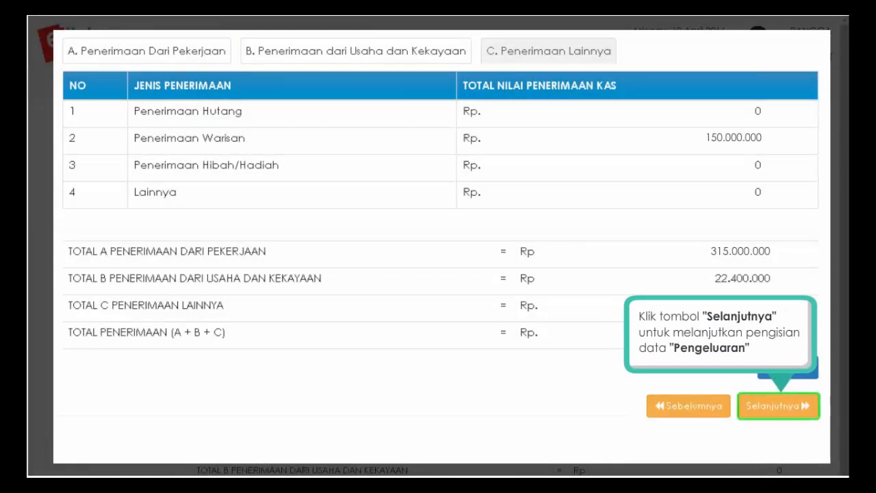
{"action": "left_click", "coordinate": [805, 415]}
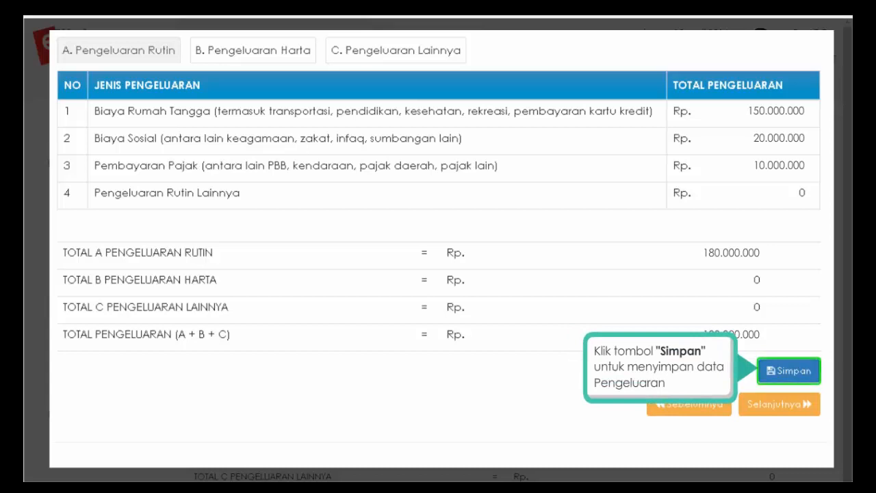
- Save the routine expenses of 150.000.000, 20.000.000 and 10.000.000, totalling Rp 180.000.000
{"action": "left_click", "coordinate": [788, 373]}
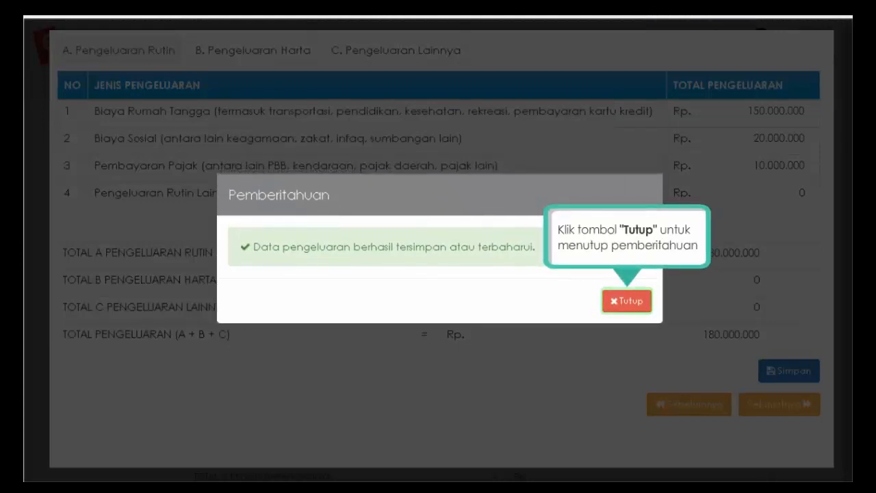
{"action": "left_click", "coordinate": [628, 304]}
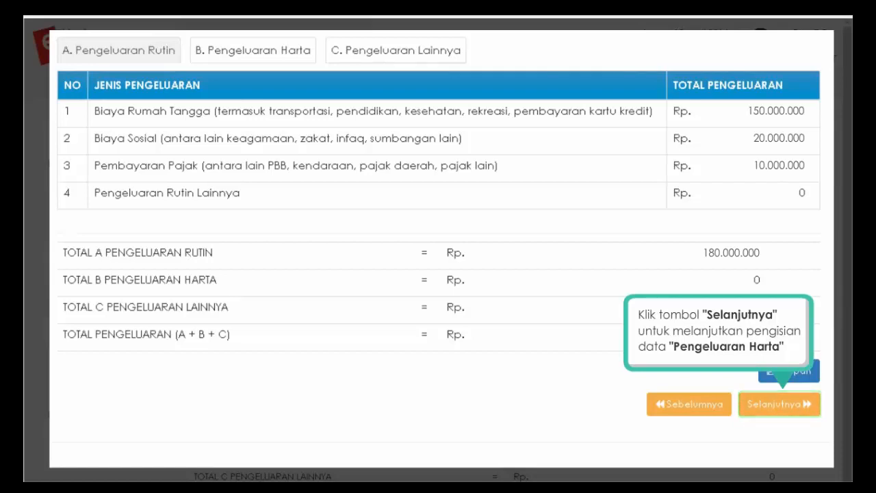
{"action": "left_click", "coordinate": [805, 412]}
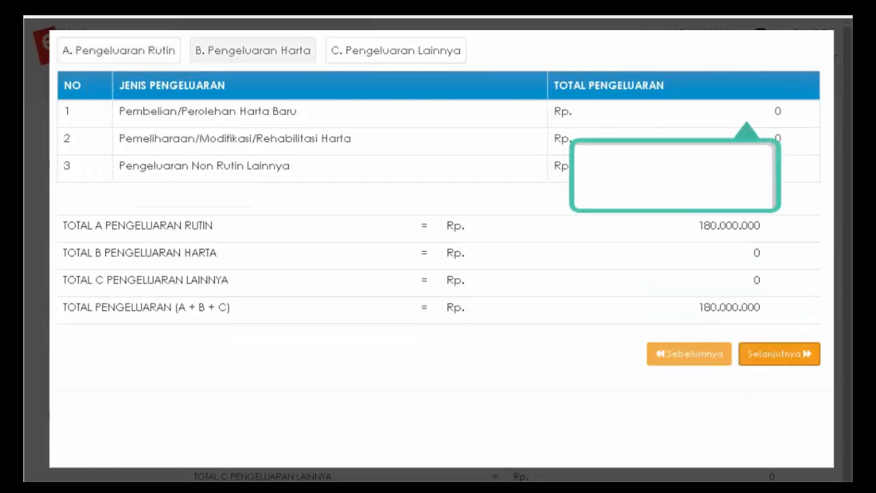
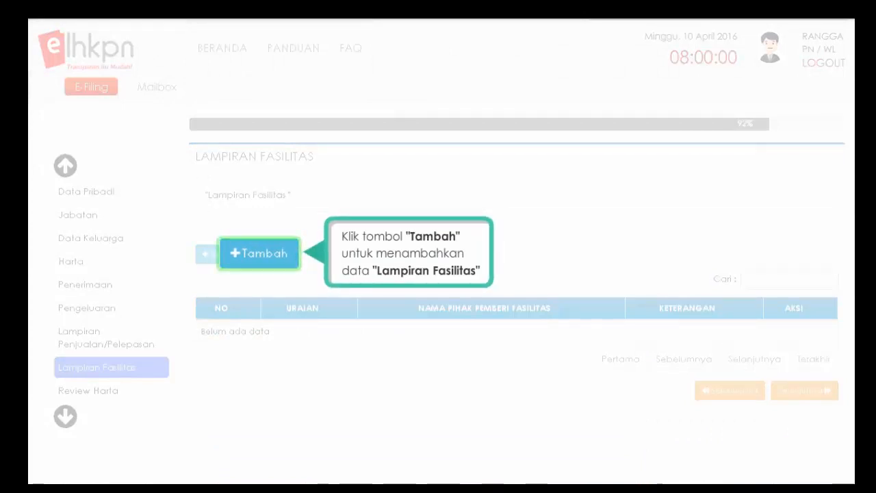
- Add a JAMINAN KESEHATAN facility for the whole family, provided by KPK, with '-' as other remarks
{"action": "left_click", "coordinate": [235, 260]}
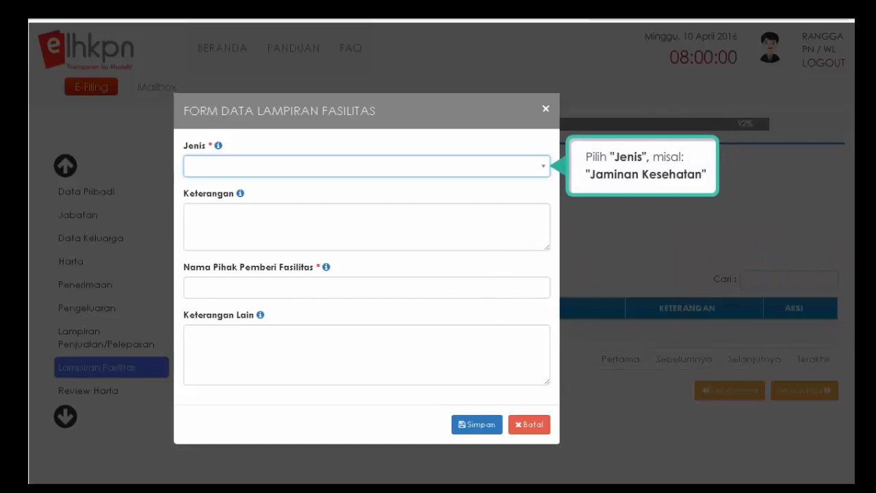
{"action": "left_click", "coordinate": [543, 168]}
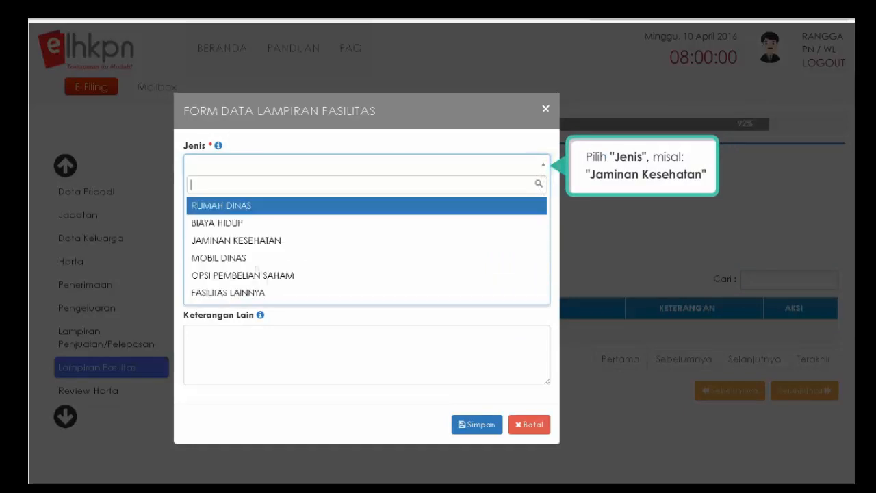
{"action": "left_click", "coordinate": [257, 243]}
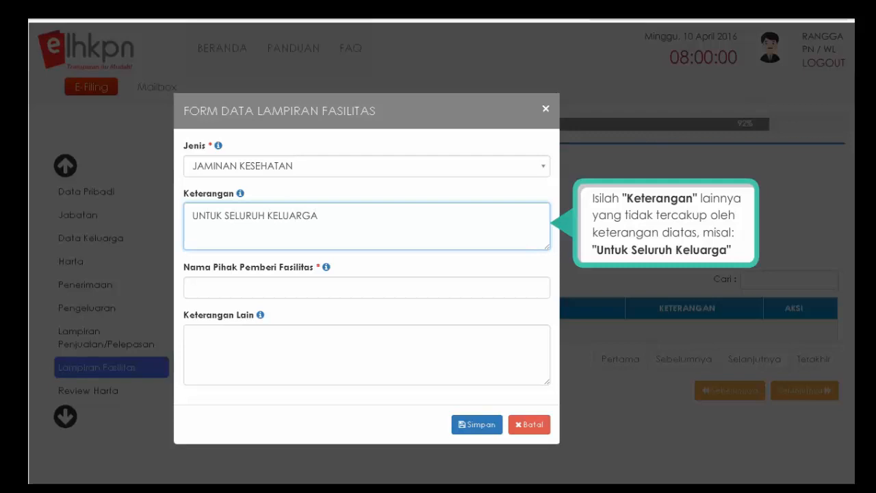
{"action": "left_click", "coordinate": [191, 287]}
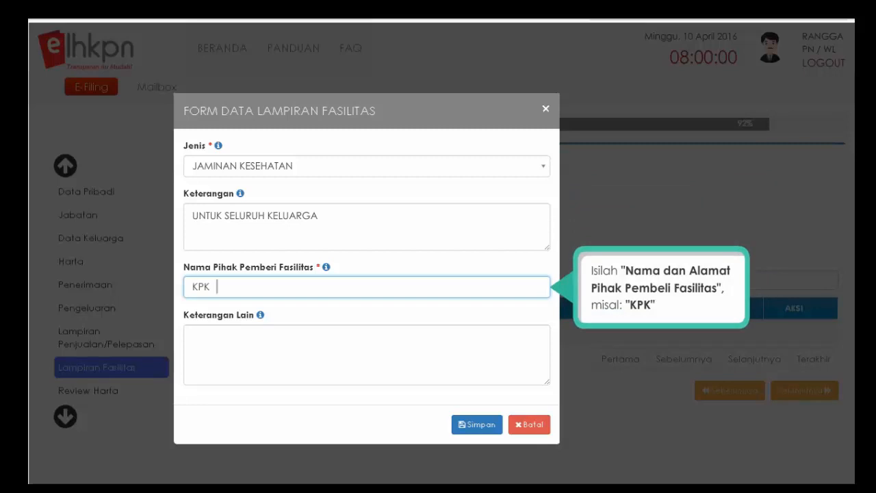
{"action": "left_click", "coordinate": [193, 338]}
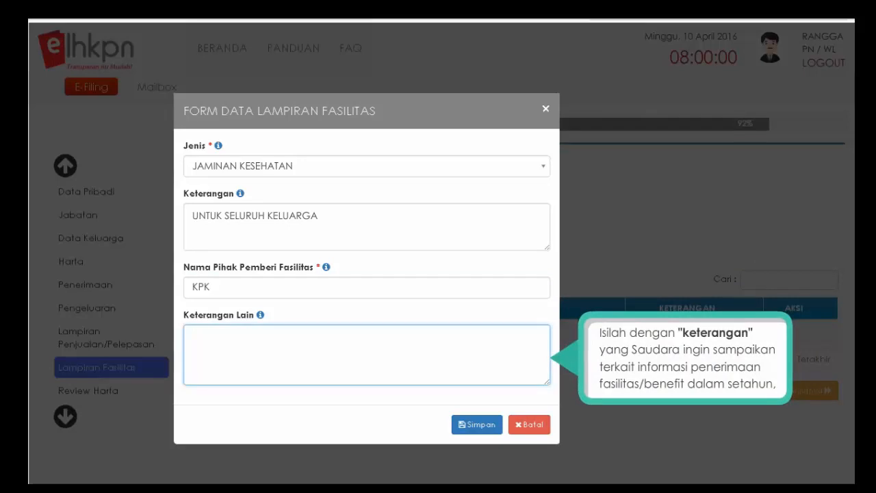
{"action": "type", "text": "-"}
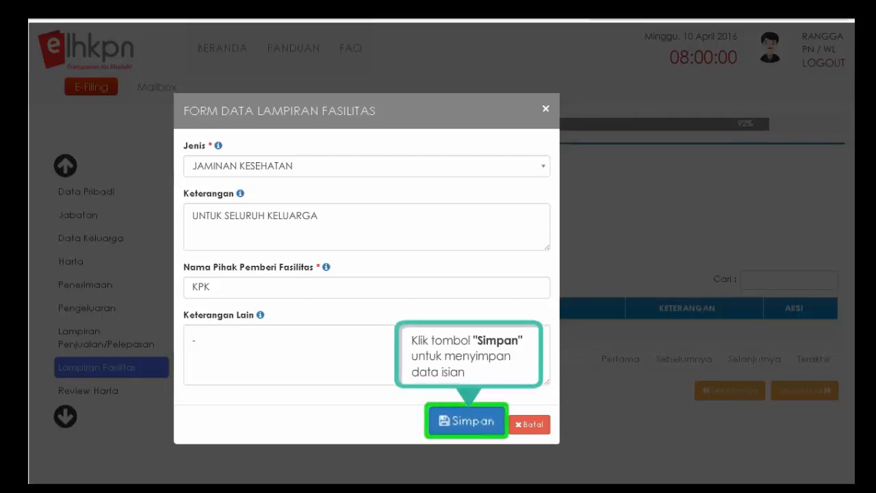
{"action": "left_click", "coordinate": [468, 425]}
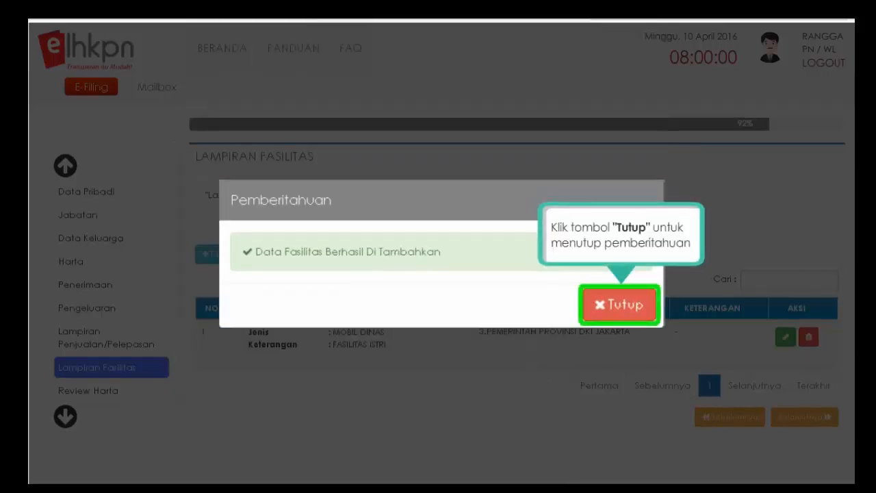
{"action": "left_click", "coordinate": [619, 306]}
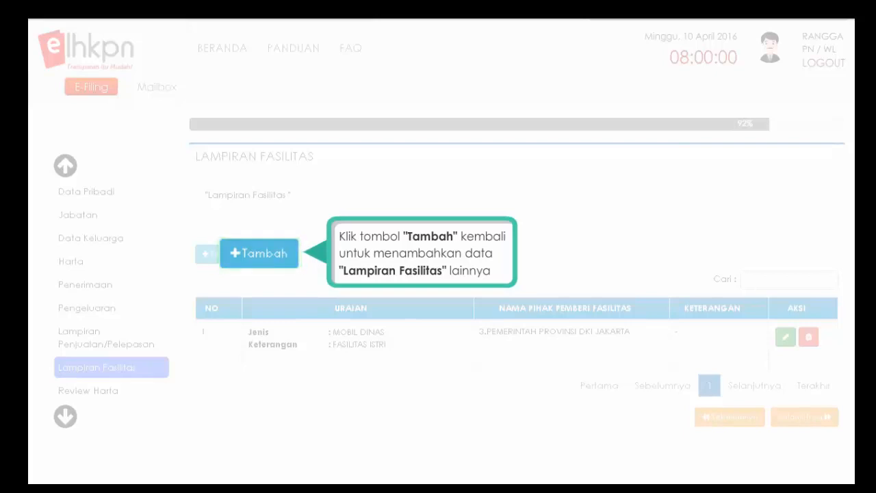
- Add a MOBIL DINAS facility for the wife from Pemerintah Provinsi DKI Jakarta, with '-' as other remarks
{"action": "left_click", "coordinate": [234, 254]}
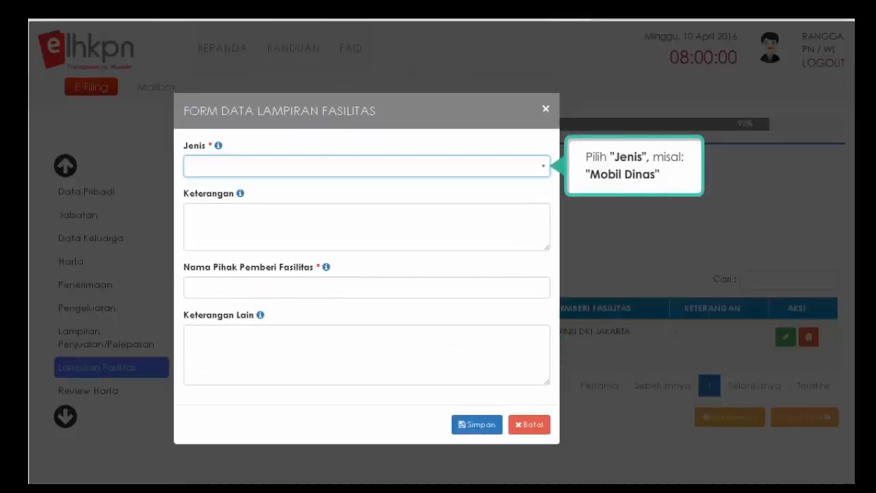
{"action": "left_click", "coordinate": [546, 173]}
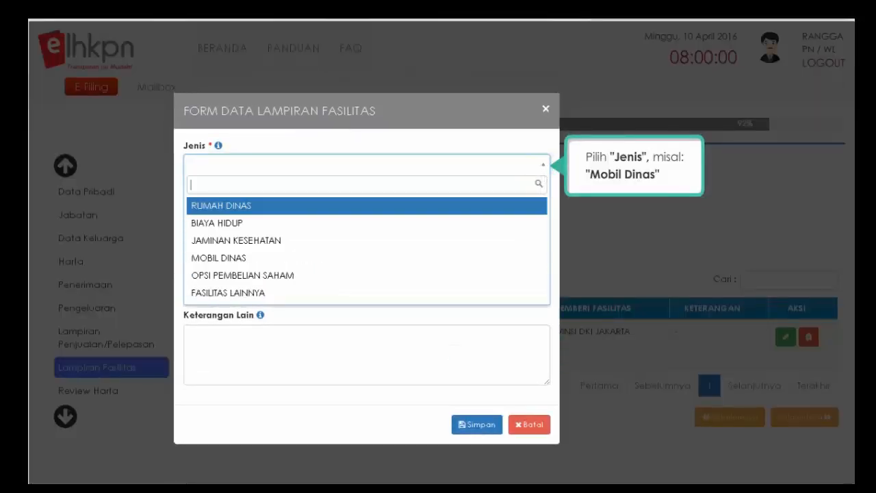
{"action": "left_click", "coordinate": [253, 259]}
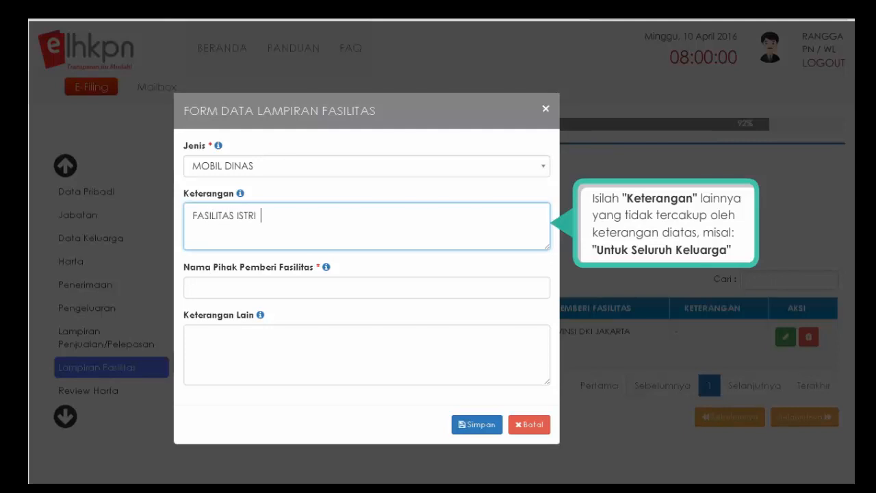
{"action": "left_click", "coordinate": [367, 288]}
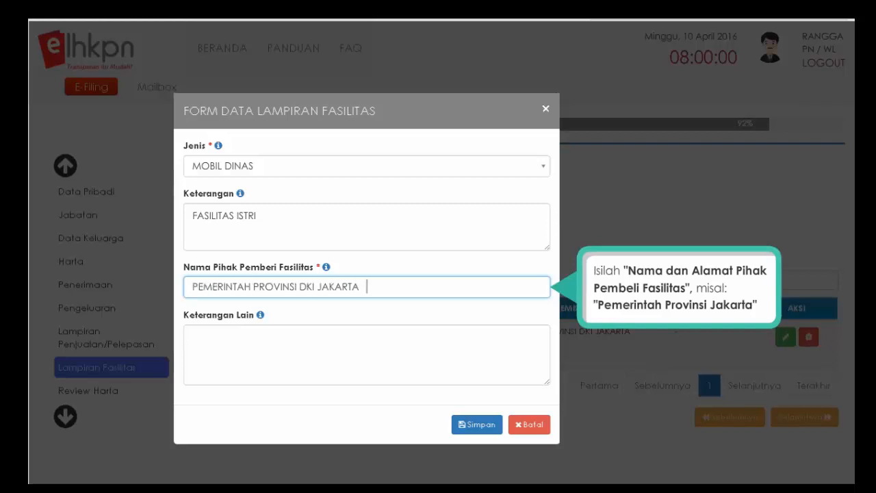
{"action": "key", "text": "Tab"}
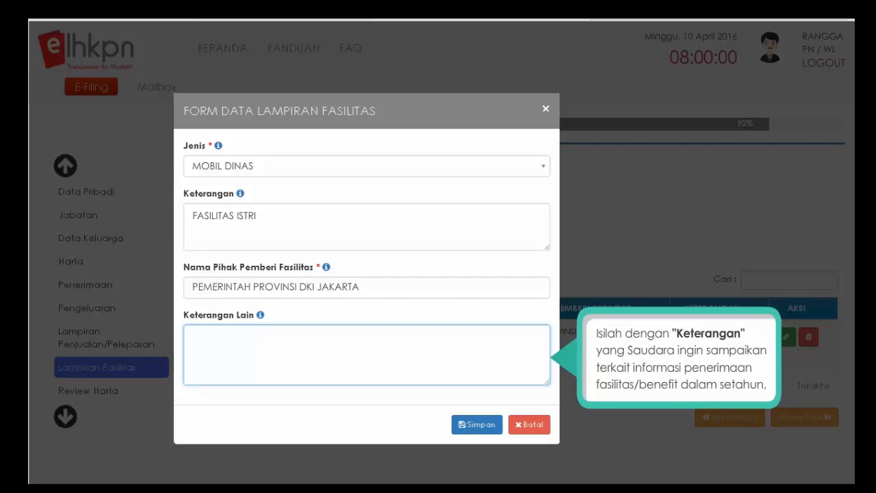
{"action": "type", "text": "-"}
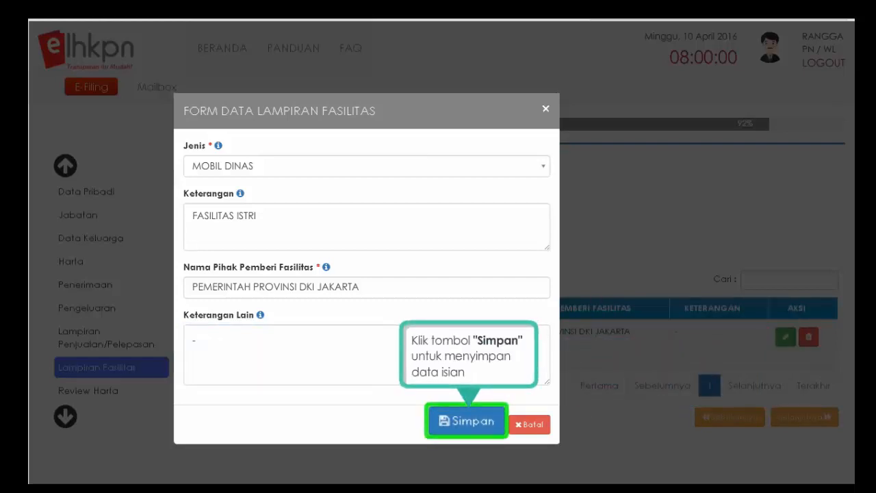
{"action": "left_click", "coordinate": [467, 428]}
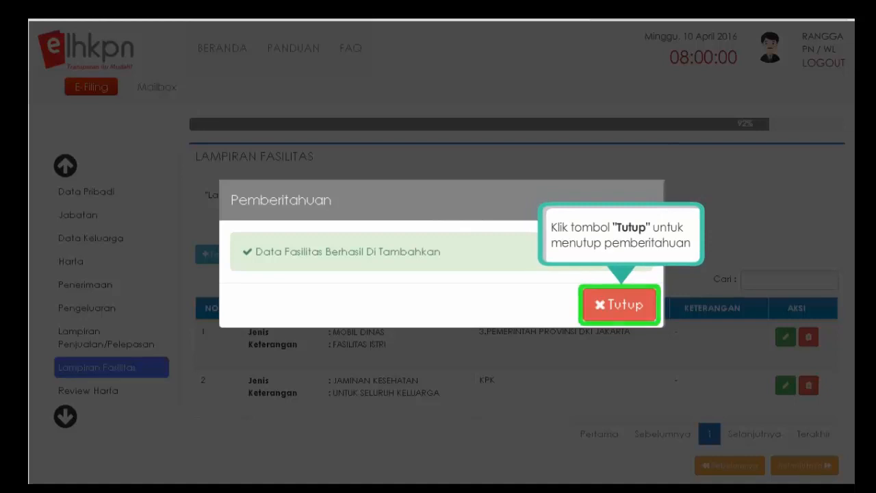
{"action": "left_click", "coordinate": [618, 317]}
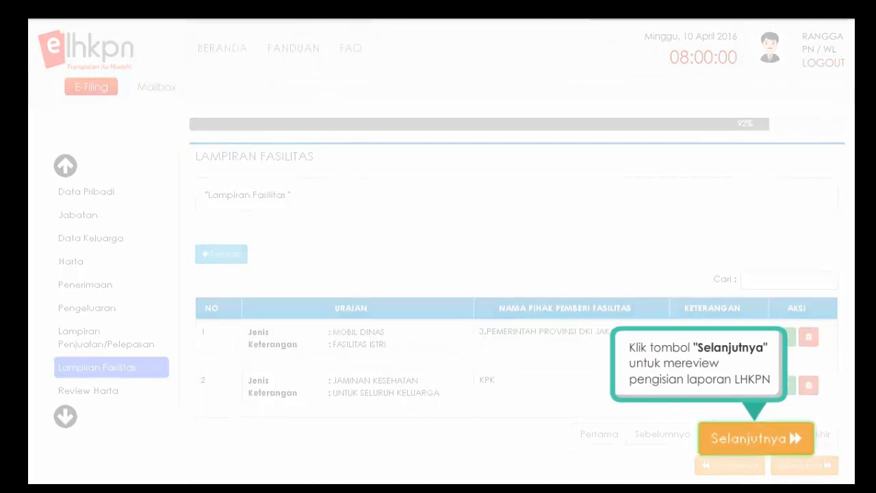
- Continue to the Review Harta summary showing total wealth of Rp 4.489.200.000 at 100%
{"action": "left_click", "coordinate": [796, 443]}
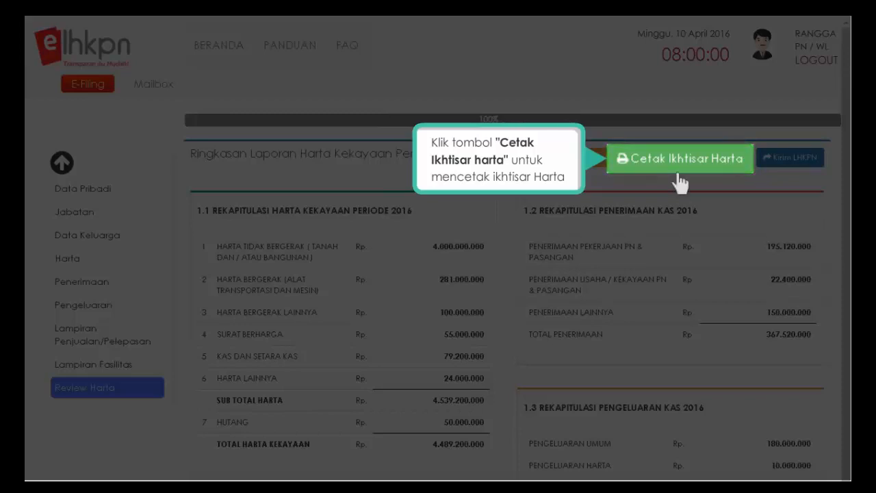
{"action": "left_click", "coordinate": [678, 172]}
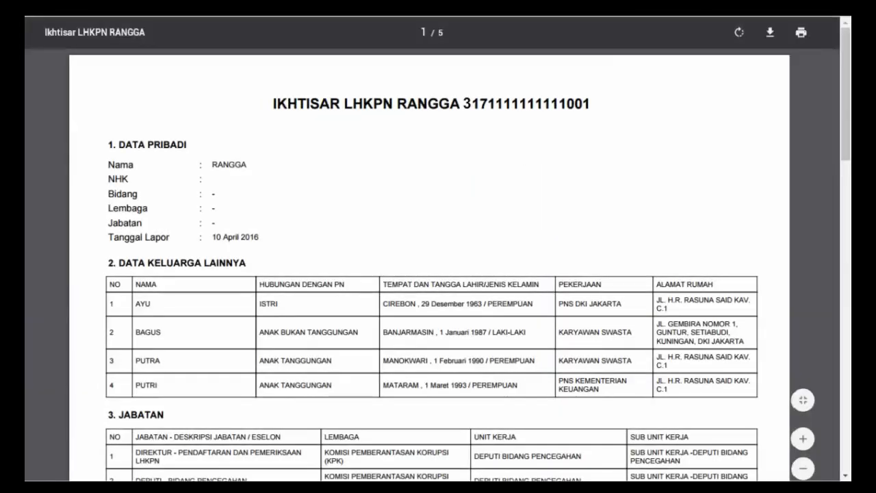
{"action": "scroll", "coordinate": [429, 264], "scroll_direction": "down", "scroll_amount": 3}
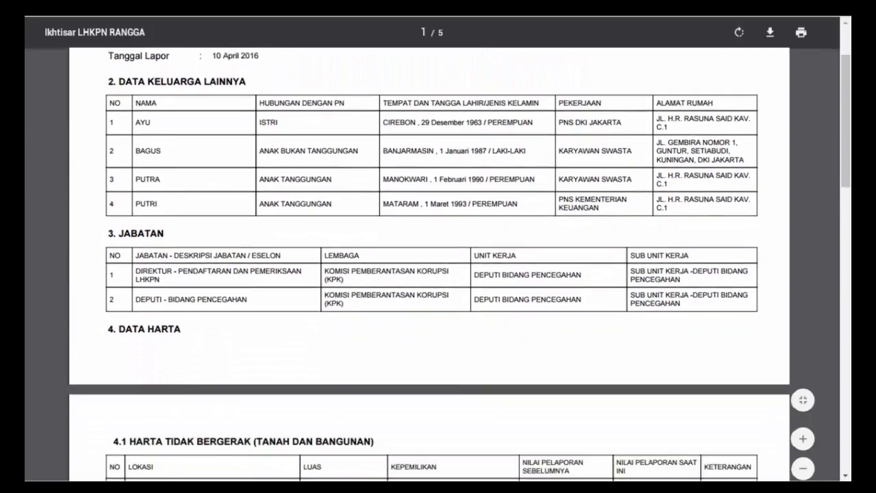
{"action": "scroll", "coordinate": [429, 264], "scroll_direction": "down", "scroll_amount": 13}
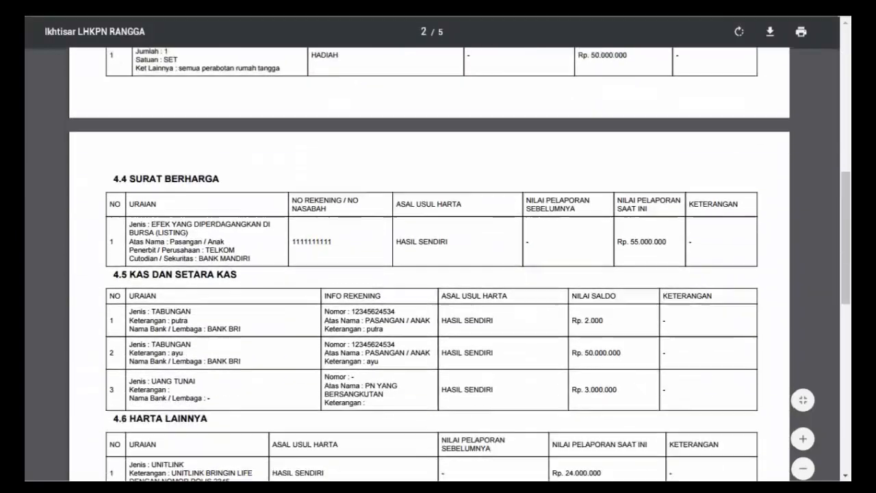
{"action": "scroll", "coordinate": [429, 264], "scroll_direction": "down", "scroll_amount": 14}
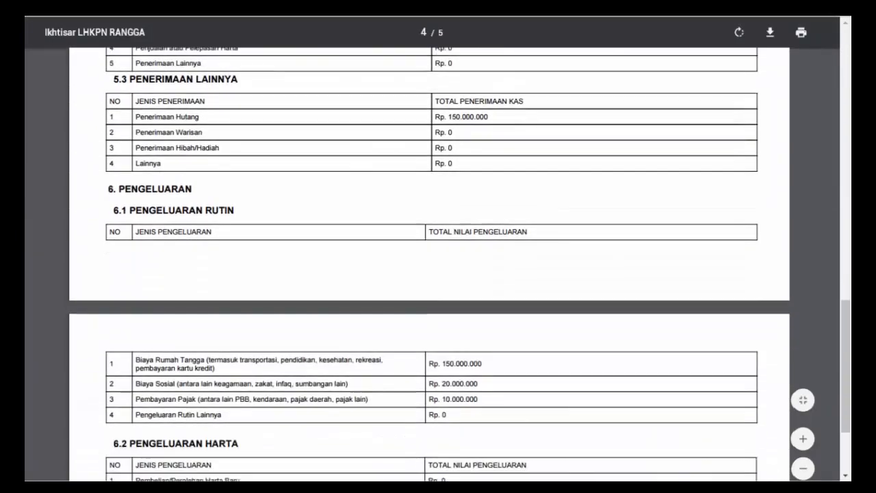
{"action": "scroll", "coordinate": [429, 265], "scroll_direction": "down", "scroll_amount": 4}
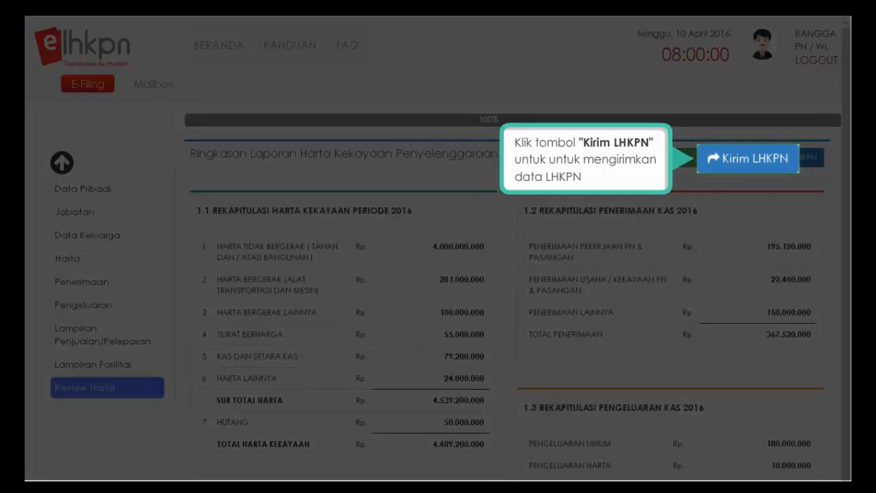
- Begin Kirim LHKPN, accepting the Ikhtisar summary and the Surat Kuasa Mengumumkan statement
{"action": "left_click", "coordinate": [753, 159]}
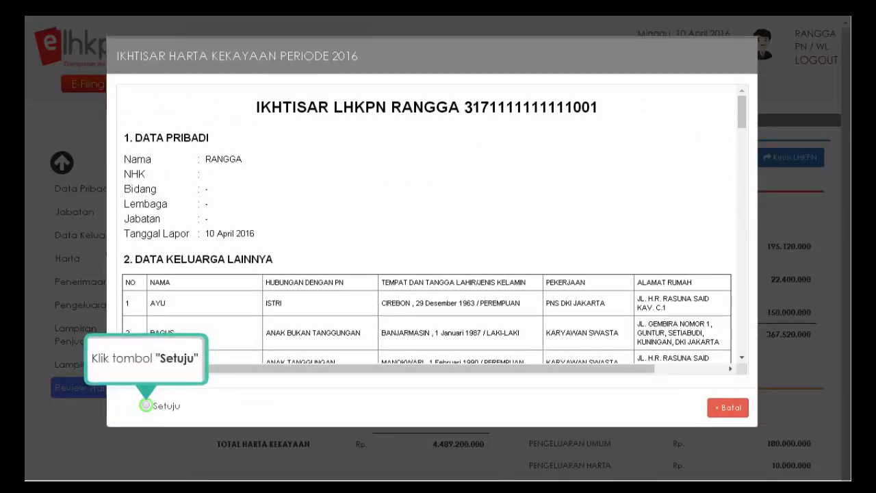
{"action": "left_click", "coordinate": [146, 406]}
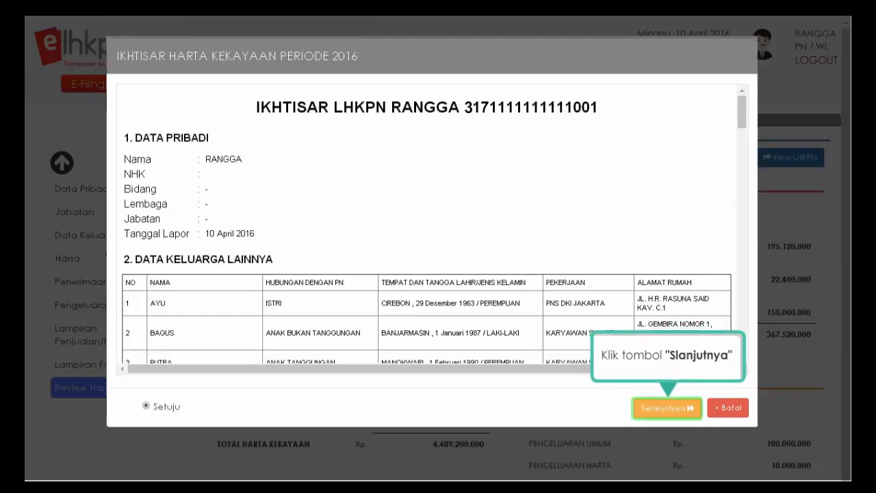
{"action": "left_click", "coordinate": [667, 410]}
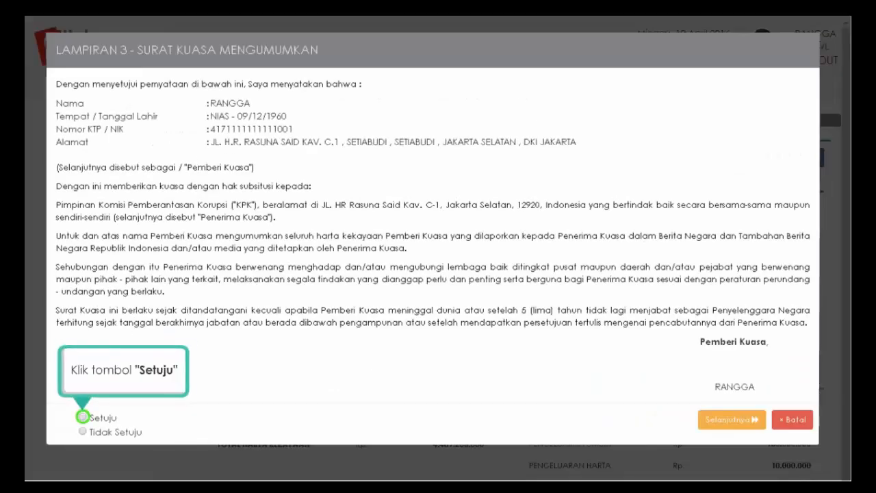
{"action": "left_click", "coordinate": [82, 417]}
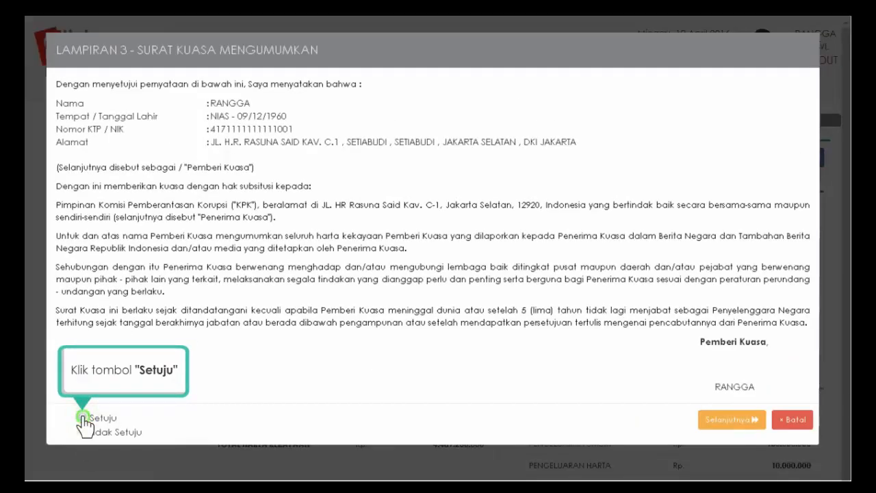
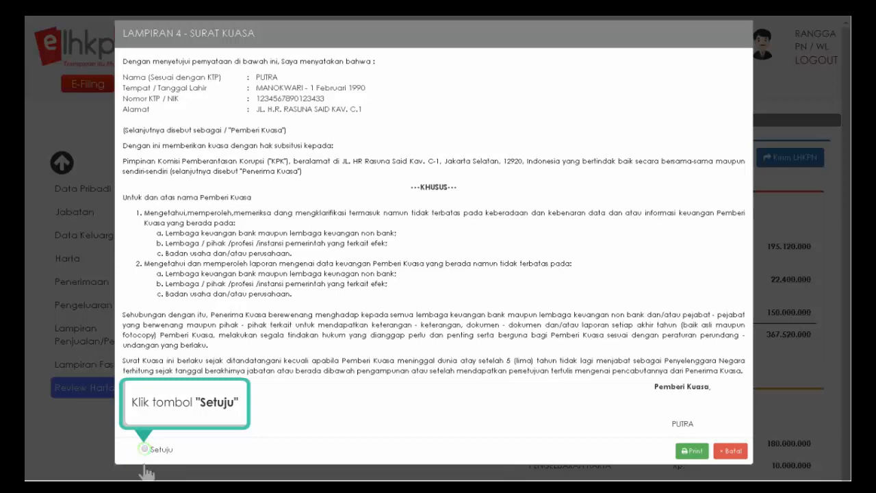
- Agree to both family members' Lampiran 4 Surat Kuasa letters and open the second one's print preview
{"action": "left_click", "coordinate": [144, 450]}
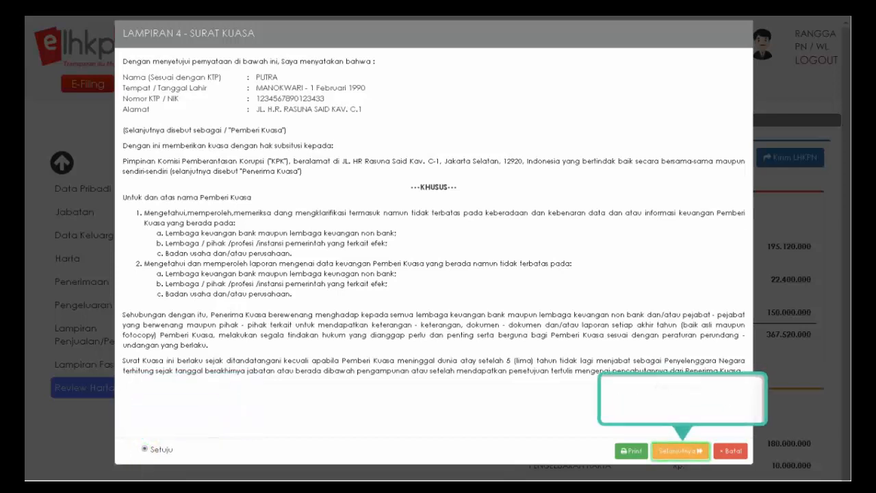
{"action": "left_click", "coordinate": [680, 452]}
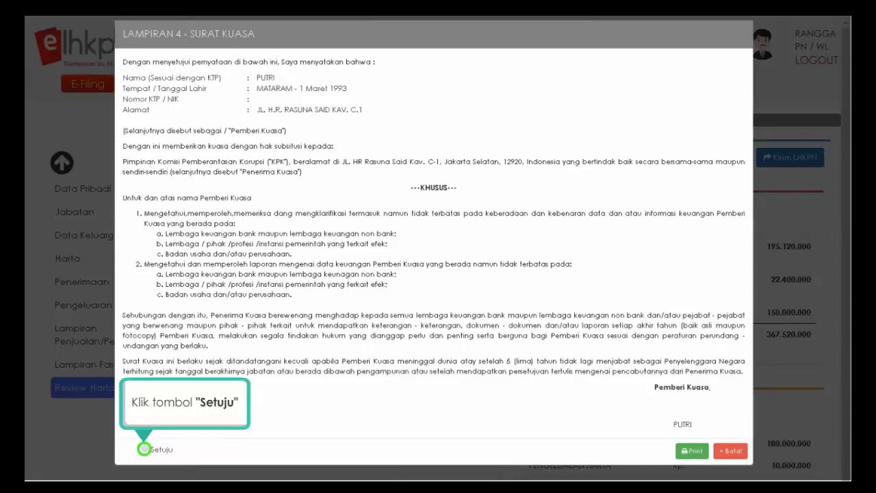
{"action": "left_click", "coordinate": [144, 450]}
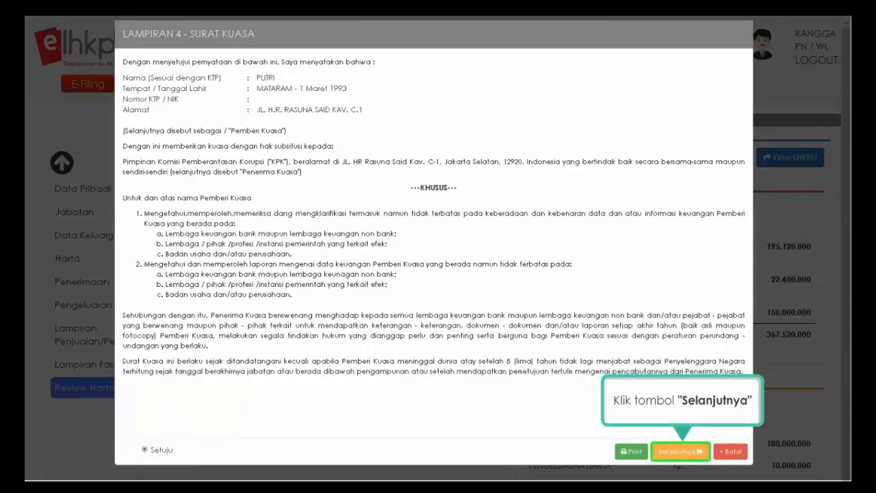
{"action": "left_click", "coordinate": [683, 453]}
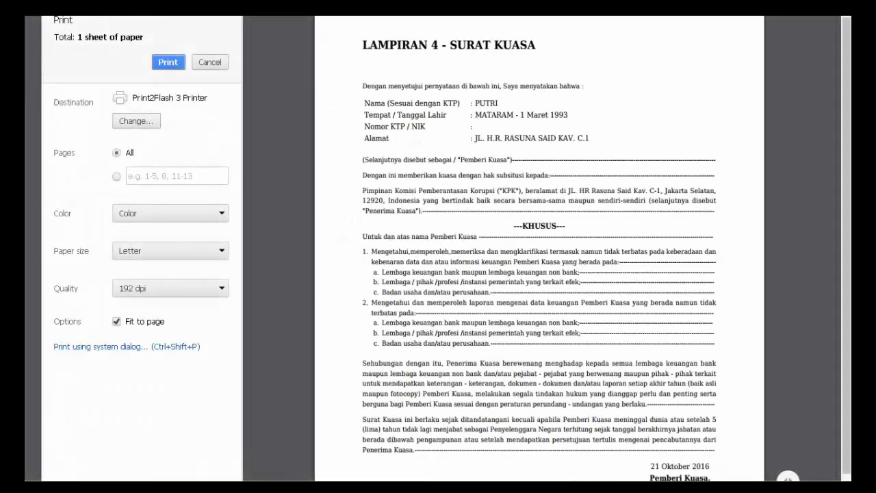
- Print the Lampiran 4 power-of-attorney letter
{"action": "left_click", "coordinate": [168, 63]}
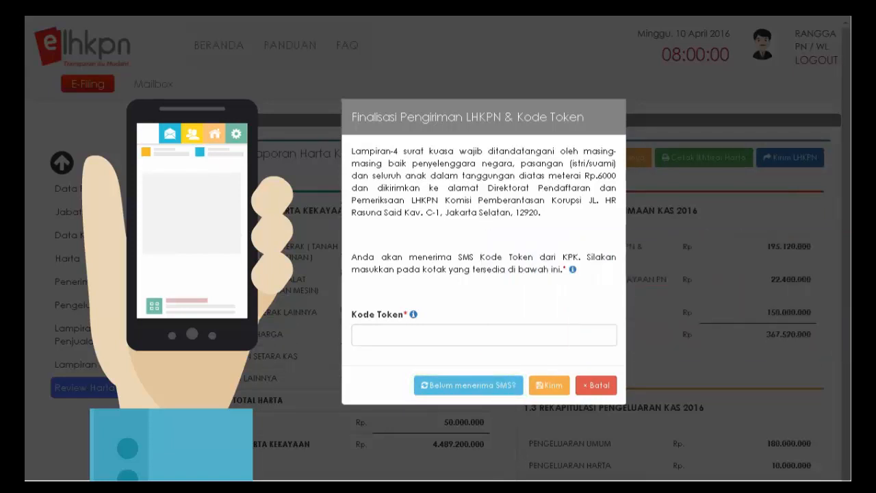
- Request the SMS token again, submit the LHKPN with it, and close the success notice
{"action": "left_click", "coordinate": [468, 385]}
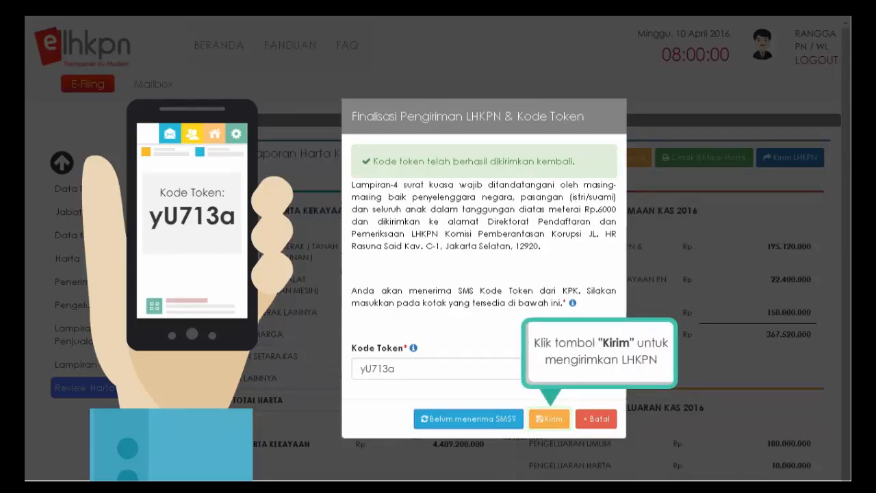
{"action": "left_click", "coordinate": [552, 420]}
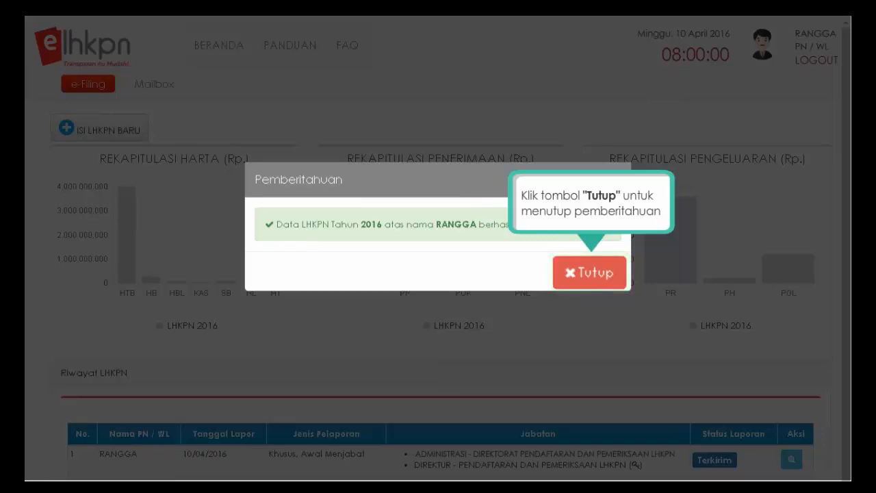
{"action": "left_click", "coordinate": [587, 277]}
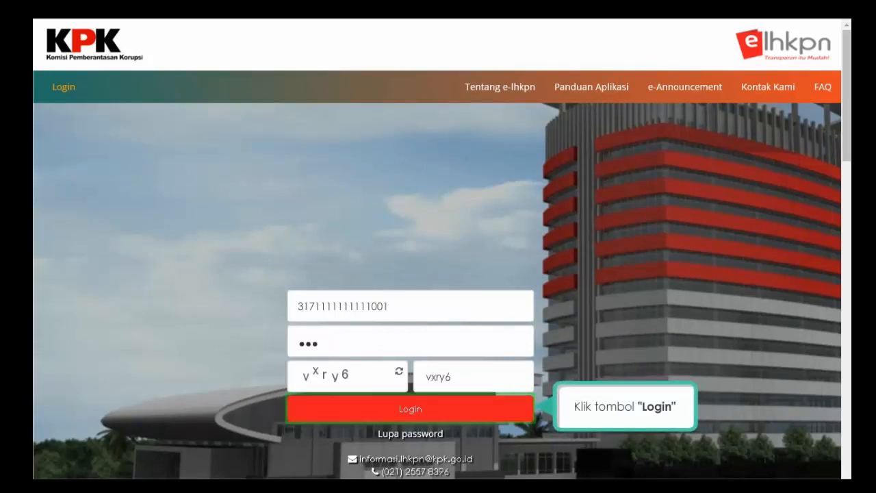
- Log back in with the prefilled credentials and open the E-Filing dashboard
{"action": "left_click", "coordinate": [411, 411]}
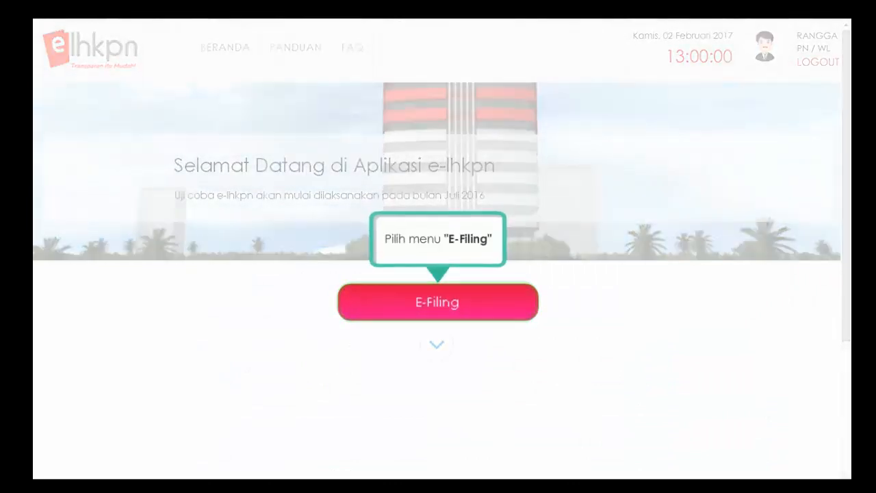
{"action": "left_click", "coordinate": [436, 307]}
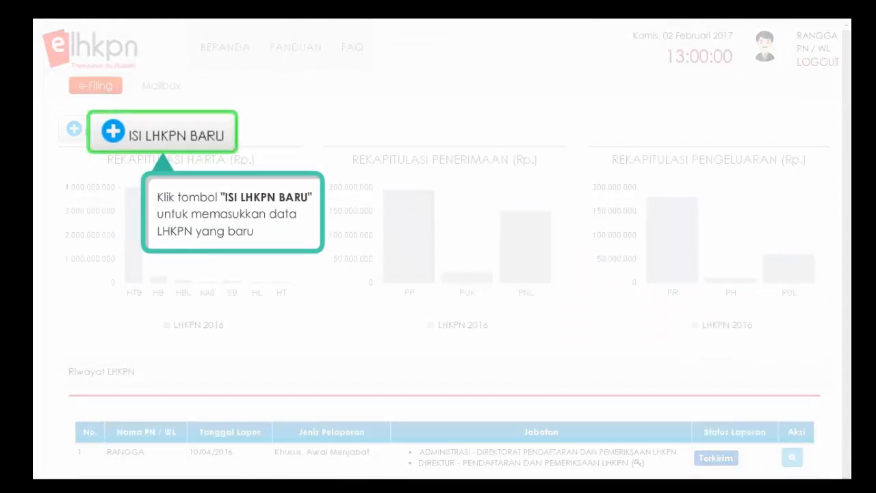
- Start a new Periodik LHKPN for reporting year 2017
{"action": "left_click", "coordinate": [113, 137]}
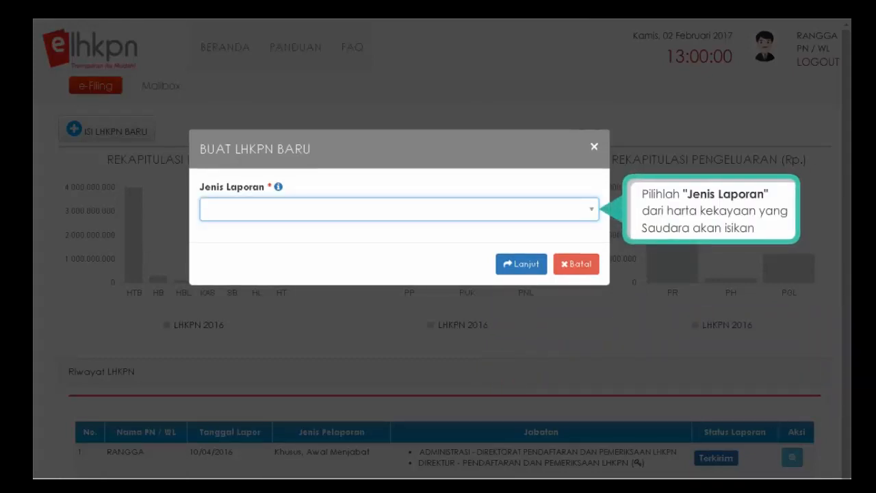
{"action": "left_click", "coordinate": [591, 208]}
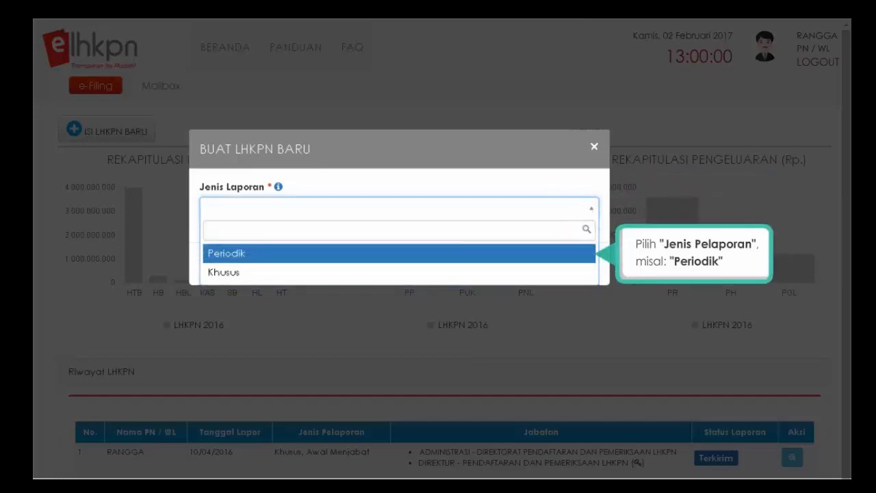
{"action": "left_click", "coordinate": [302, 254]}
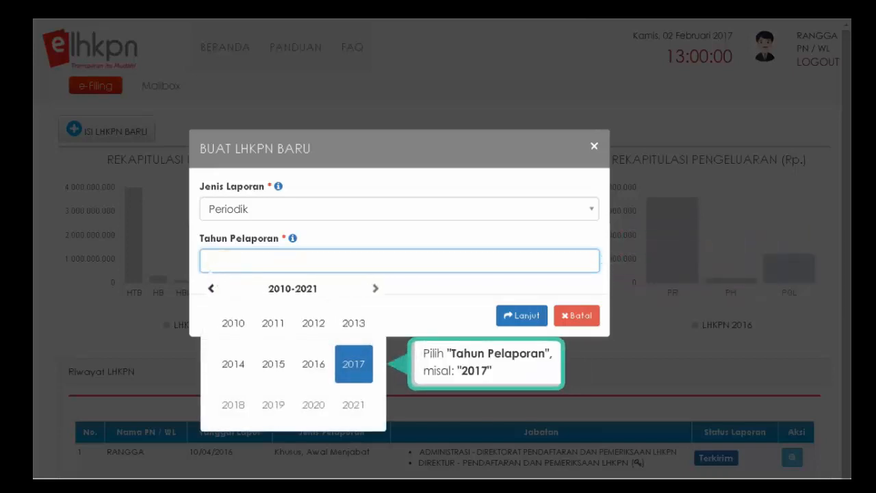
{"action": "left_click", "coordinate": [354, 364]}
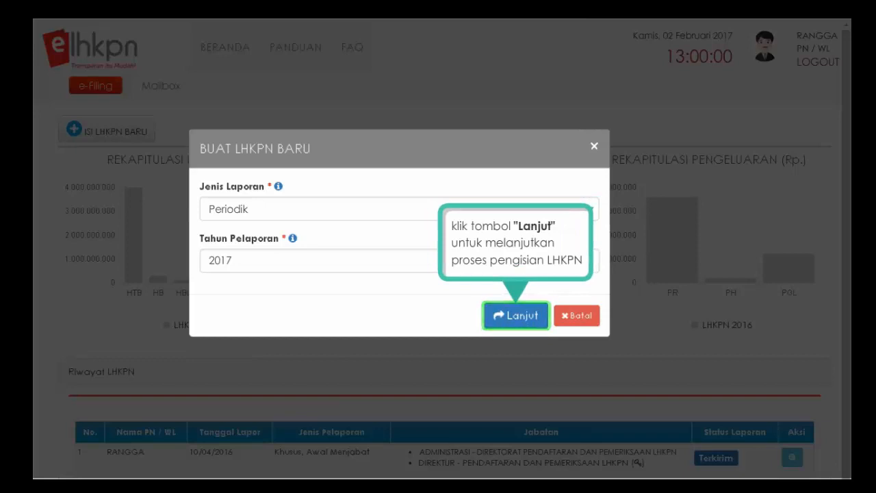
{"action": "left_click", "coordinate": [518, 320]}
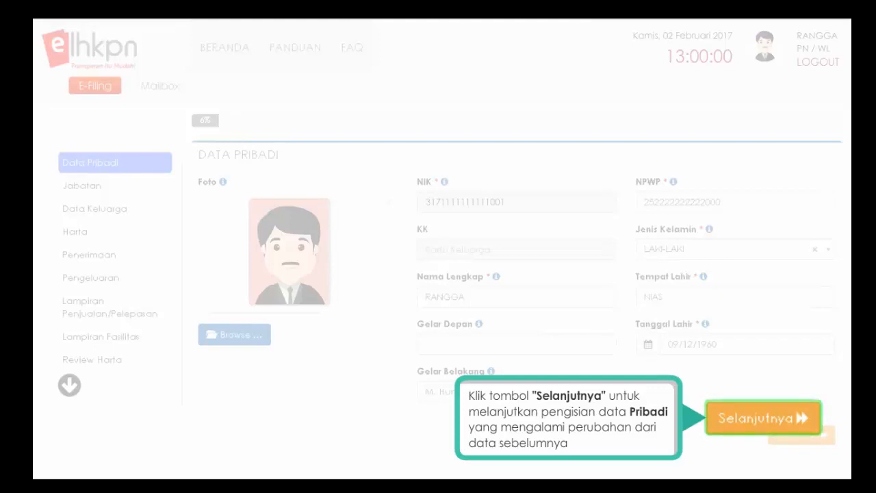
- Skip past the unchanged Data Pribadi pages to the Jabatan step
{"action": "left_click", "coordinate": [762, 431]}
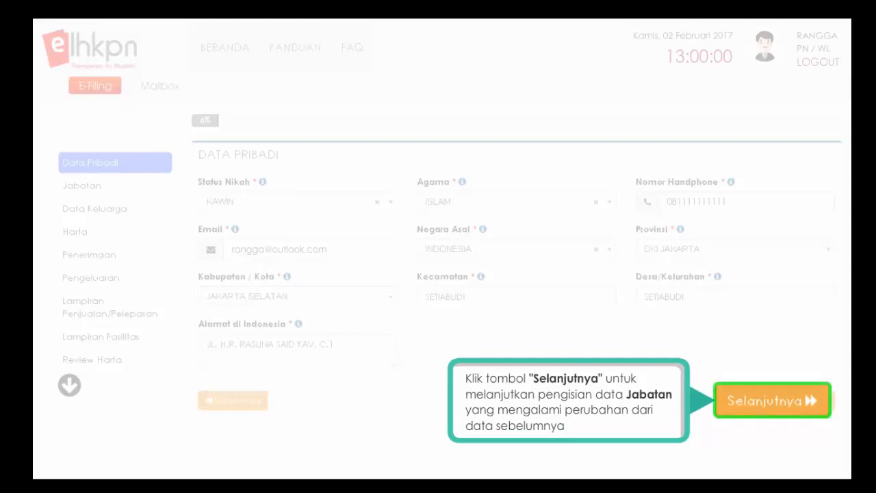
{"action": "left_click", "coordinate": [772, 414]}
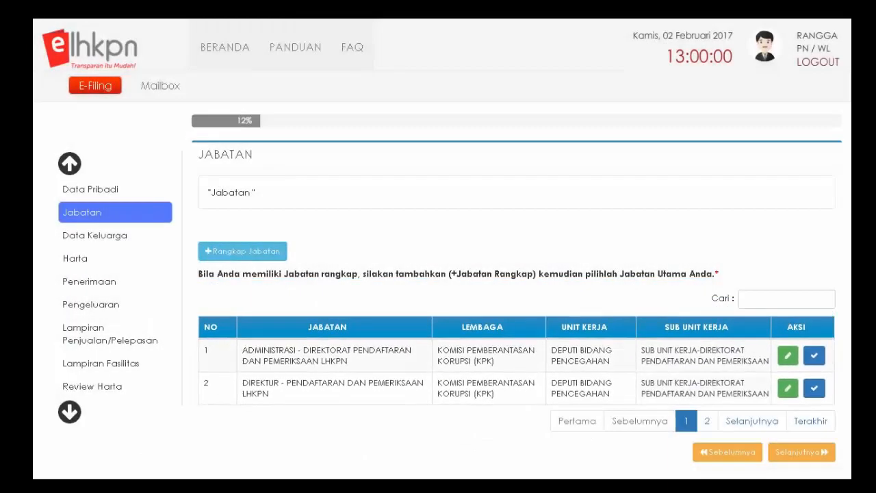
- Set DIREKTUR - PENDAFTARAN DAN PEMERIKSAAN LHKPN as Jabatan Utama and close the confirmation
{"action": "left_click", "coordinate": [811, 322]}
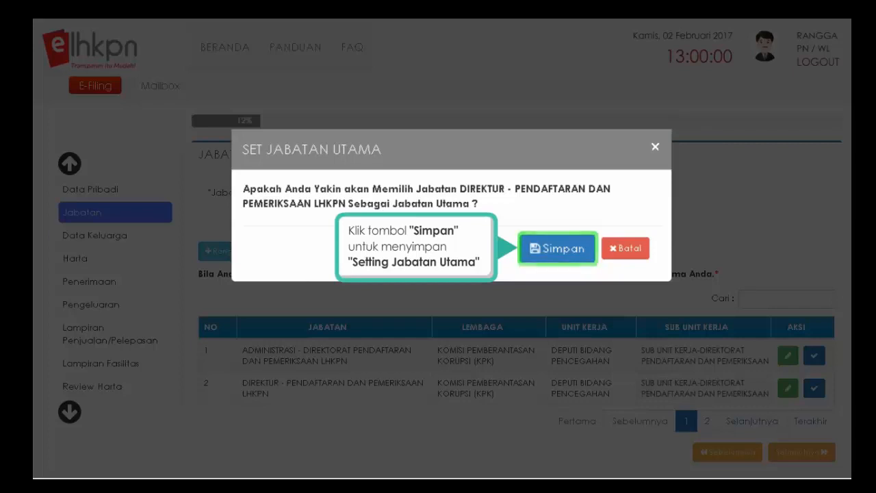
{"action": "left_click", "coordinate": [563, 258]}
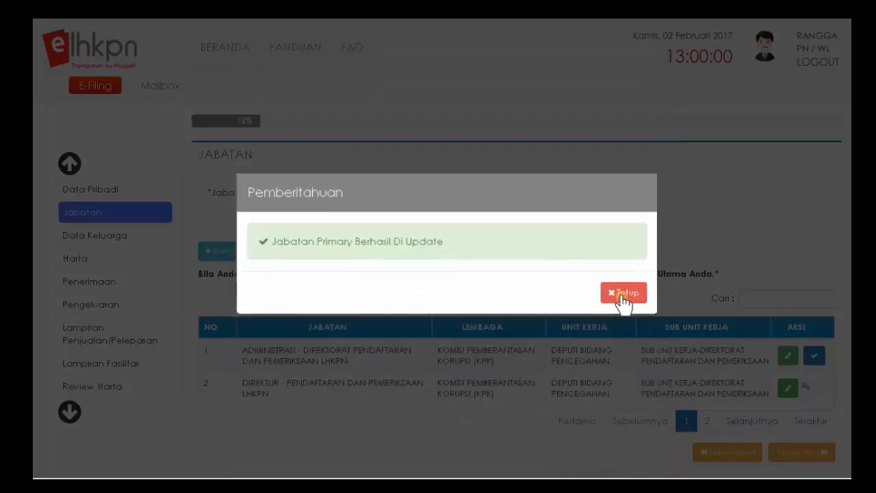
{"action": "left_click", "coordinate": [621, 293]}
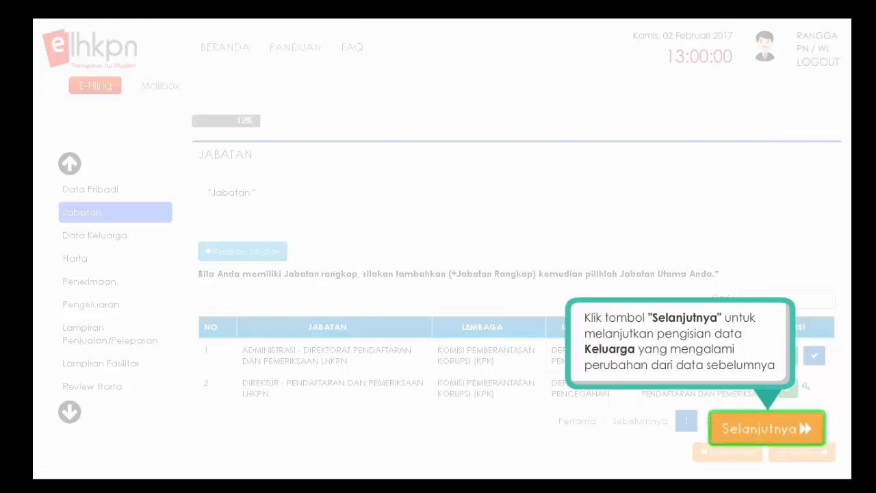
- Change the third family member's relationship to ANAK BUKAN TANGGUNGAN, replace their address, and save
{"action": "left_click", "coordinate": [769, 436]}
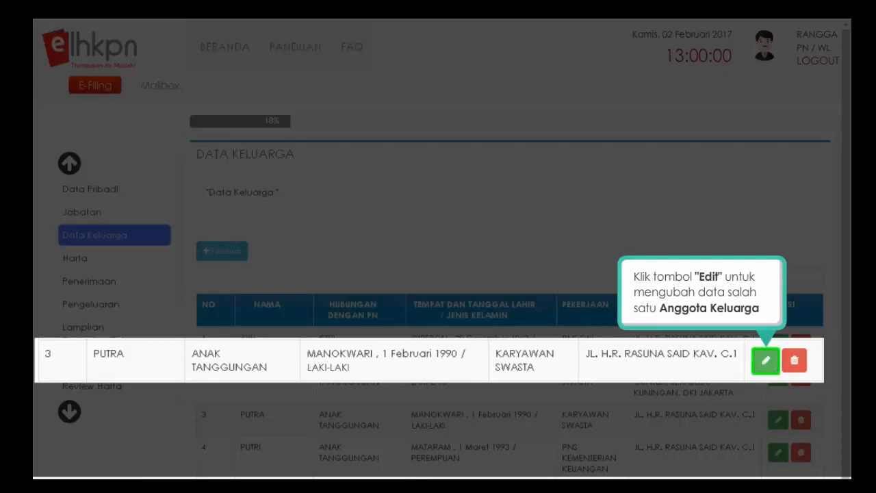
{"action": "left_click", "coordinate": [766, 360]}
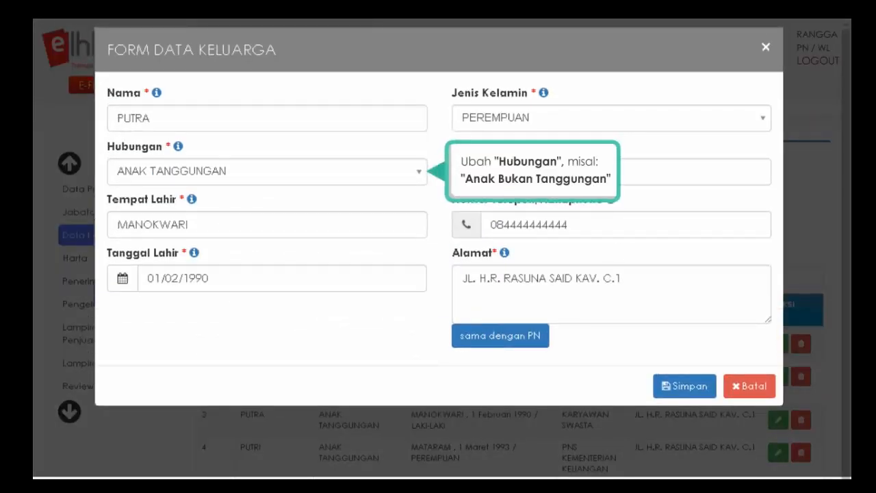
{"action": "left_click", "coordinate": [420, 176]}
{"action": "left_click", "coordinate": [217, 288]}
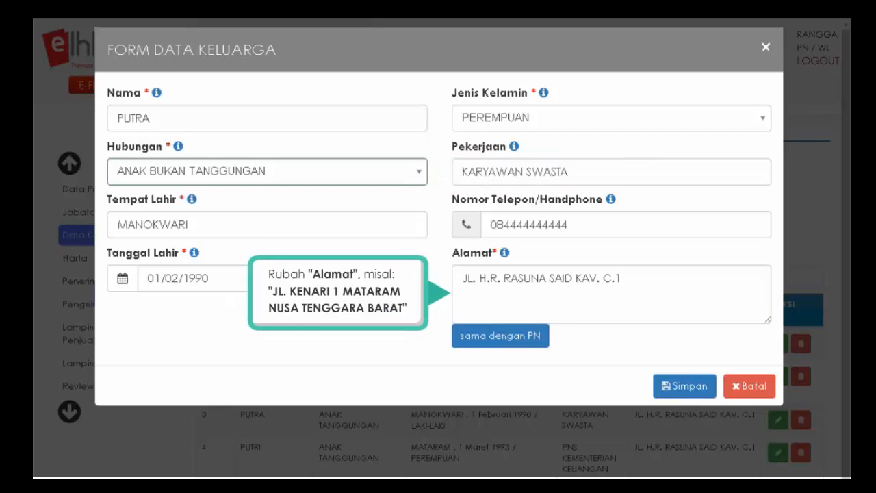
{"action": "left_click", "coordinate": [541, 279]}
{"action": "key", "text": "ctrl+a"}
{"action": "type", "text": "JL."}
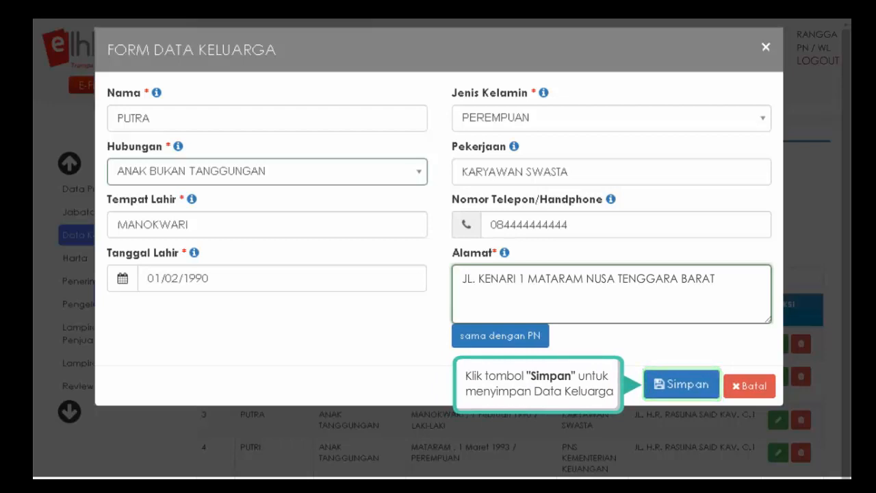
{"action": "left_click", "coordinate": [683, 391]}
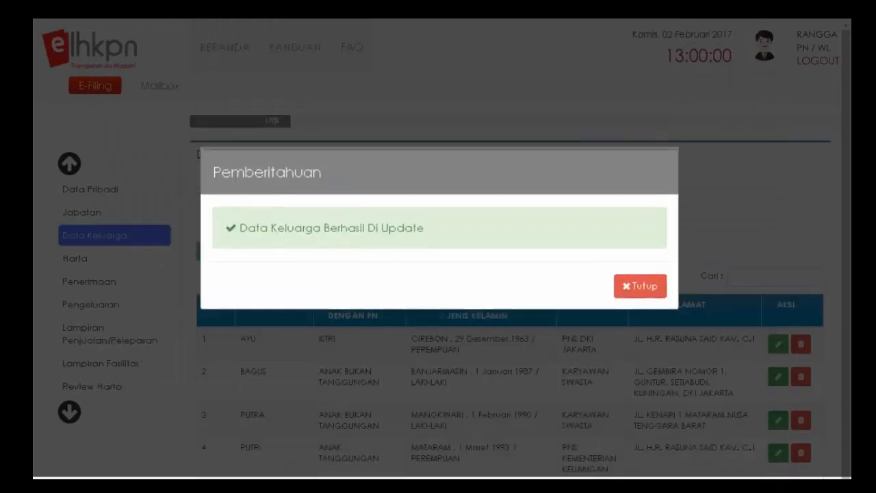
{"action": "left_click", "coordinate": [643, 290]}
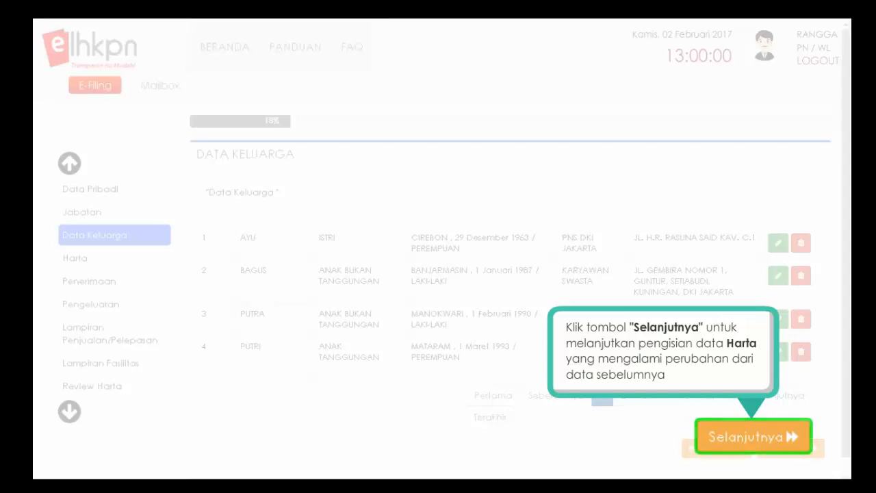
- Go to the Harta step and save updated values for the second land-and-building asset
{"action": "left_click", "coordinate": [752, 440]}
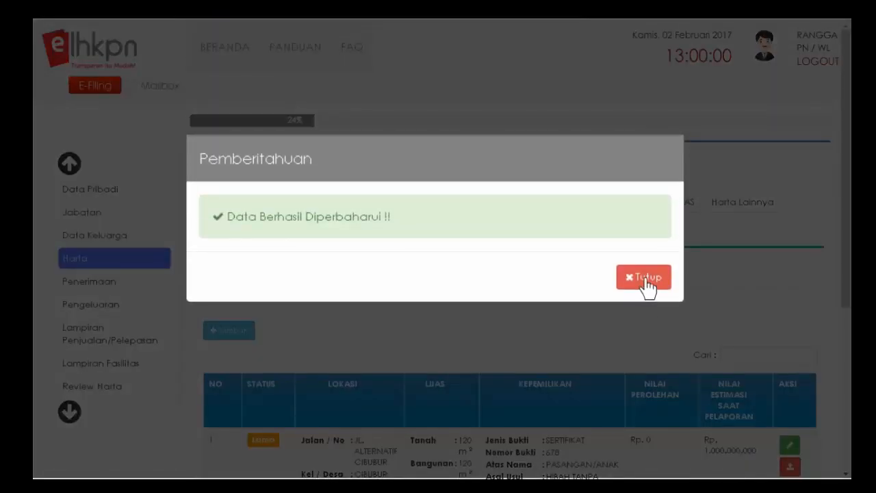
{"action": "left_click", "coordinate": [645, 278]}
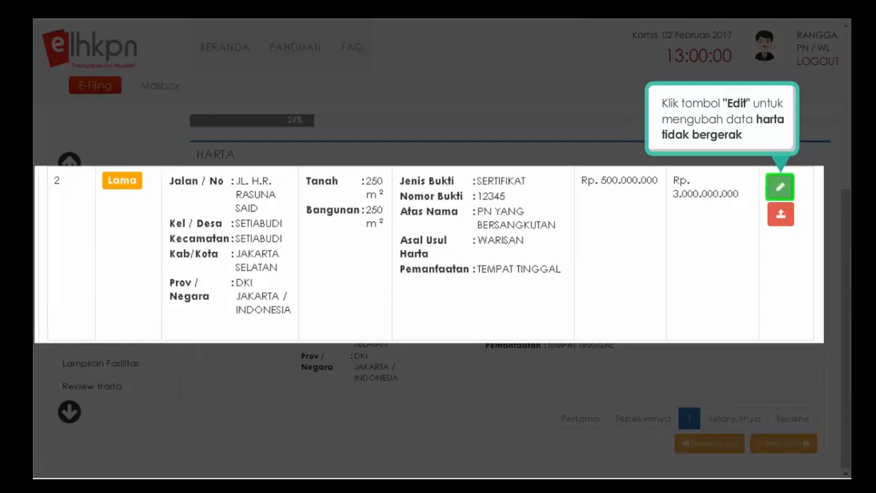
{"action": "left_click", "coordinate": [780, 187]}
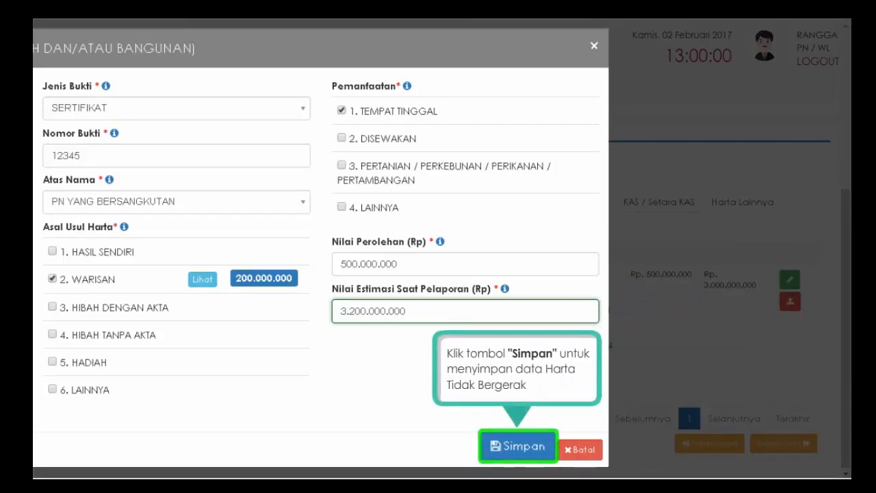
{"action": "left_click", "coordinate": [519, 450]}
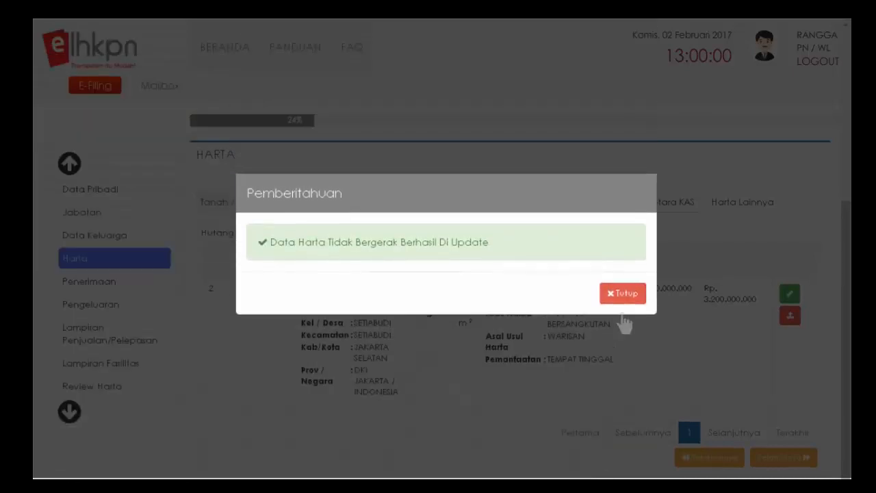
{"action": "left_click", "coordinate": [623, 294]}
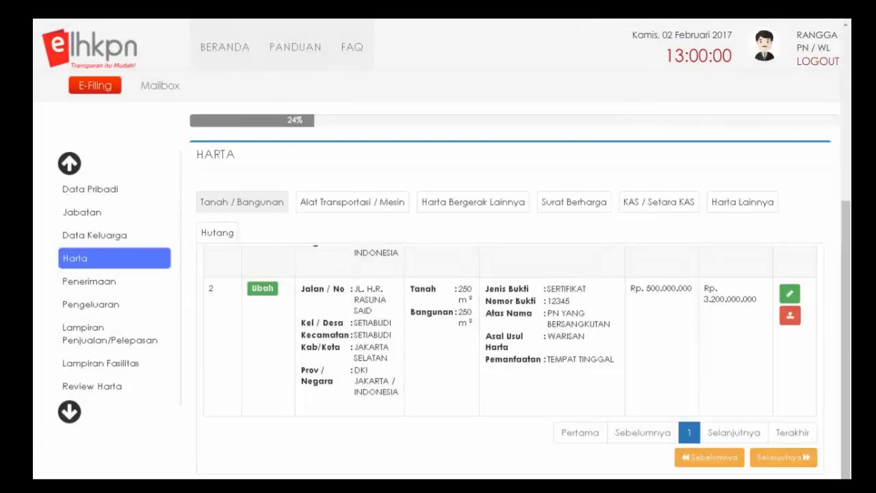
- Set the Cibubur land and building's estimated value at reporting to Rp 11.000.000.000
{"action": "scroll", "coordinate": [510, 361], "scroll_direction": "up", "scroll_amount": 3}
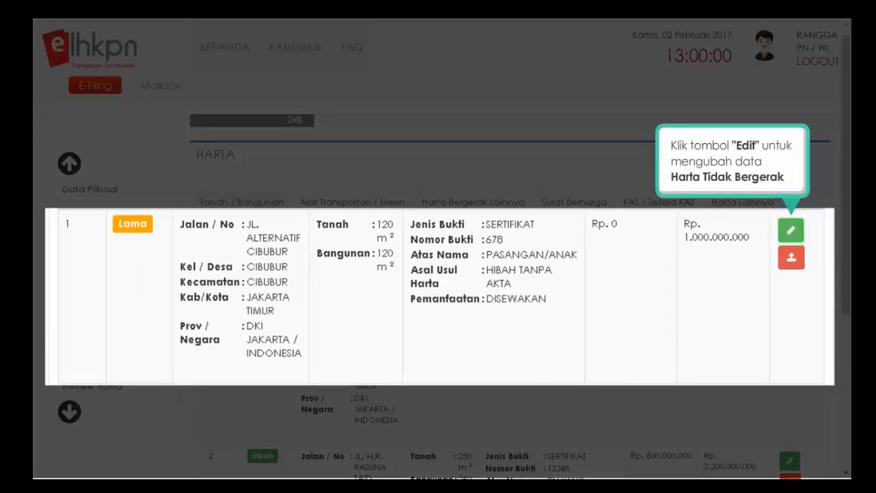
{"action": "left_click", "coordinate": [791, 233]}
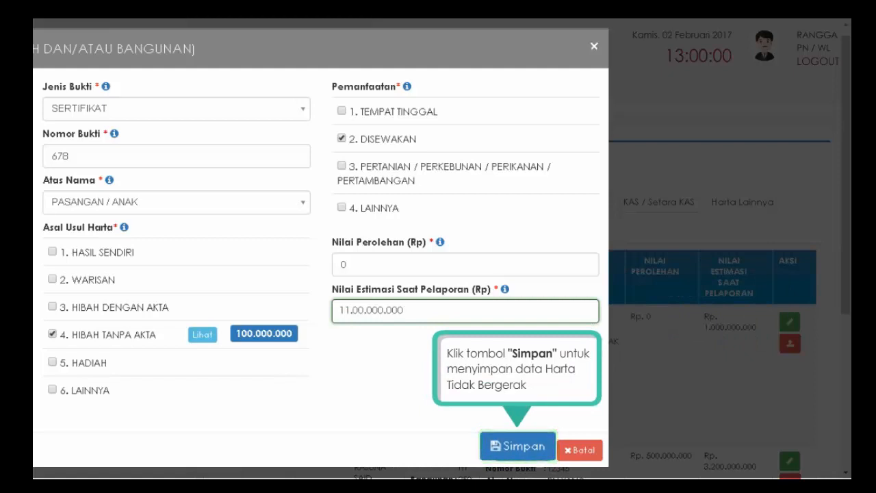
{"action": "left_click", "coordinate": [518, 451]}
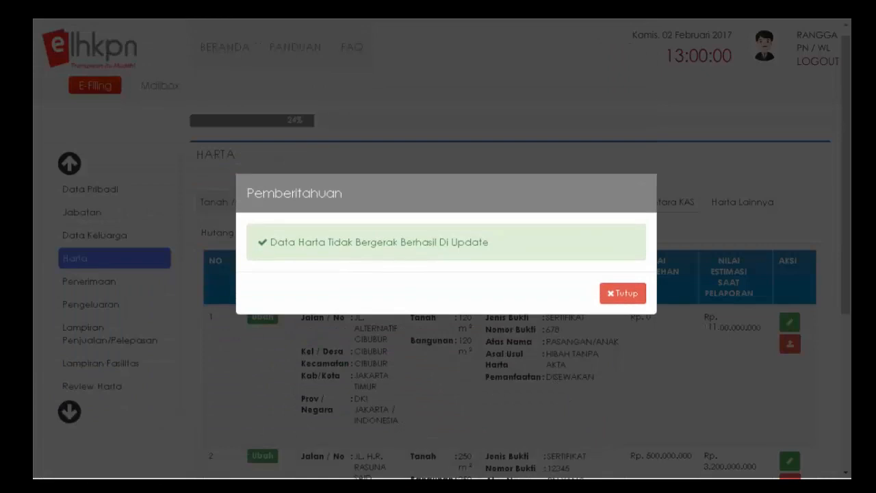
{"action": "left_click", "coordinate": [622, 294]}
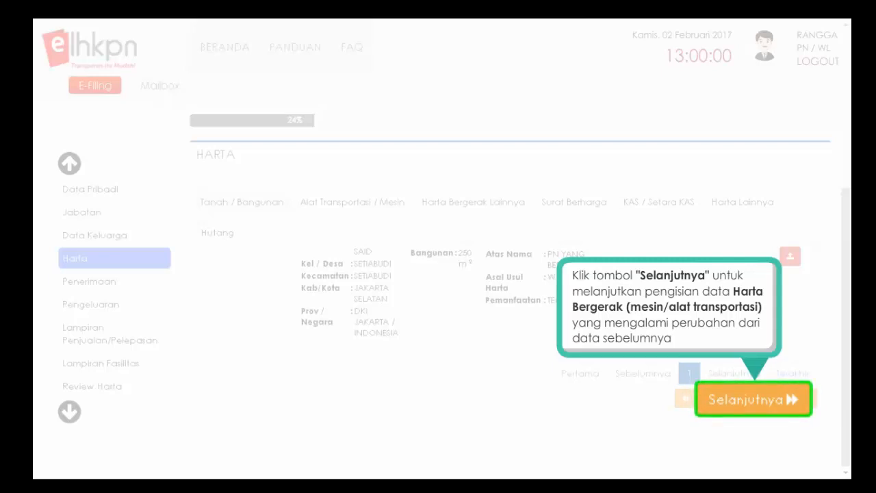
- Load the previous report's Honda Beat and Toyota Innova into Alat Transportasi / Mesin
{"action": "left_click", "coordinate": [753, 402]}
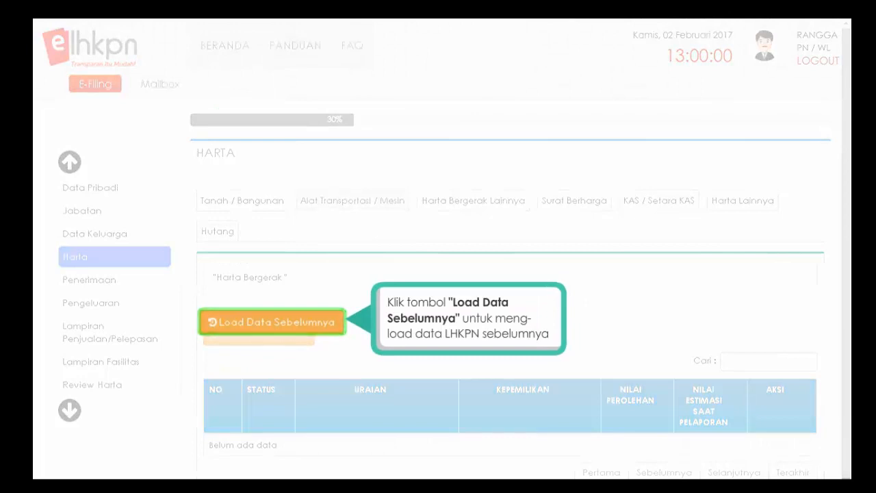
{"action": "left_click", "coordinate": [274, 324]}
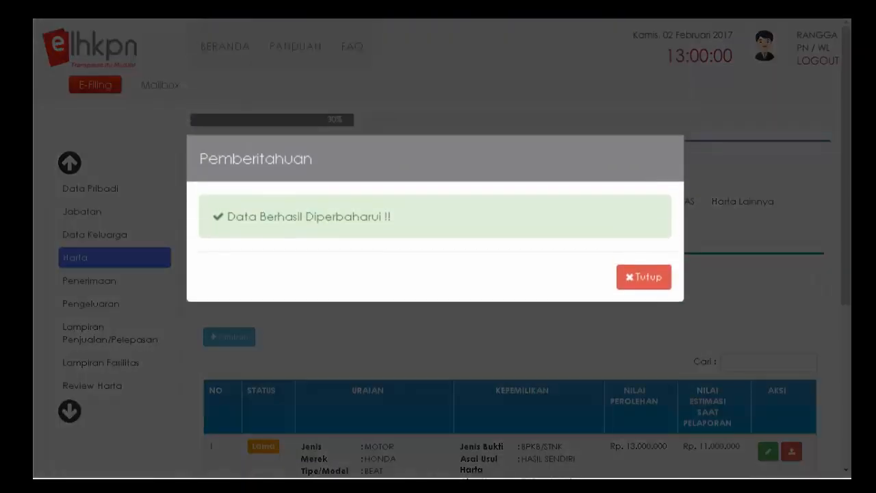
{"action": "left_click", "coordinate": [644, 278]}
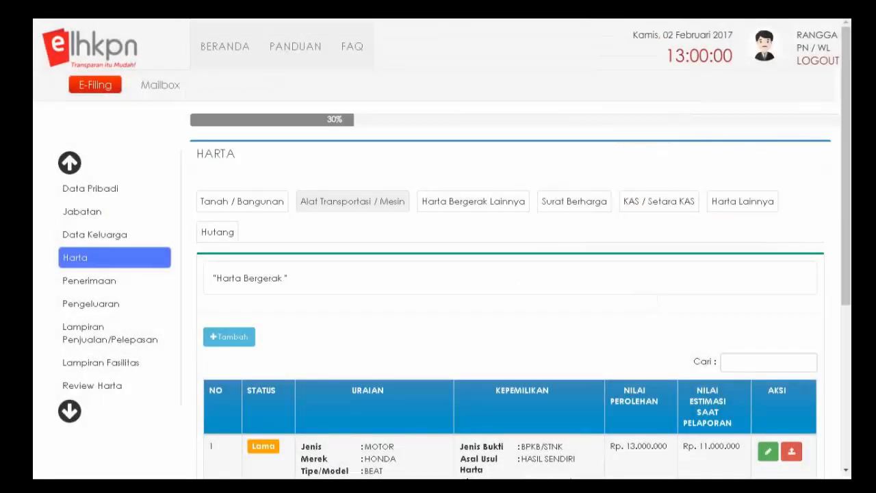
{"action": "scroll", "coordinate": [510, 363], "scroll_direction": "down", "scroll_amount": 5}
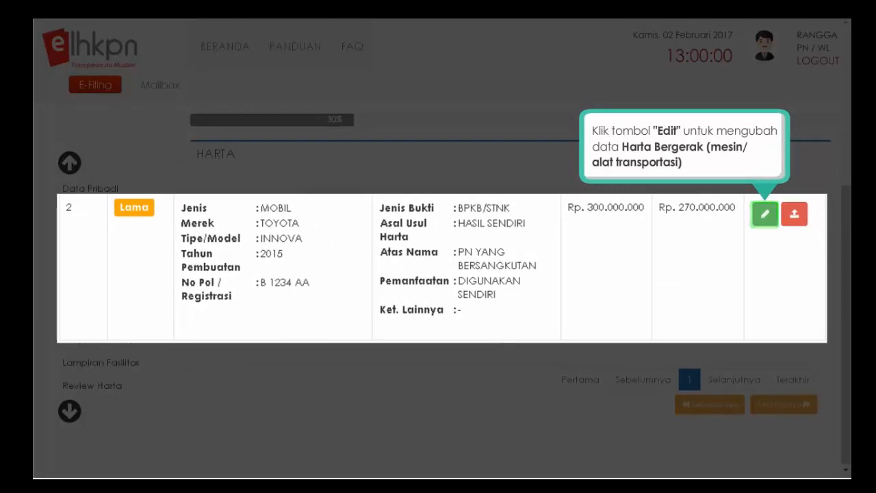
- Change the Toyota Innova's estimated reporting value from 270.000.000 to 250.000.000 and save
{"action": "left_click", "coordinate": [765, 215]}
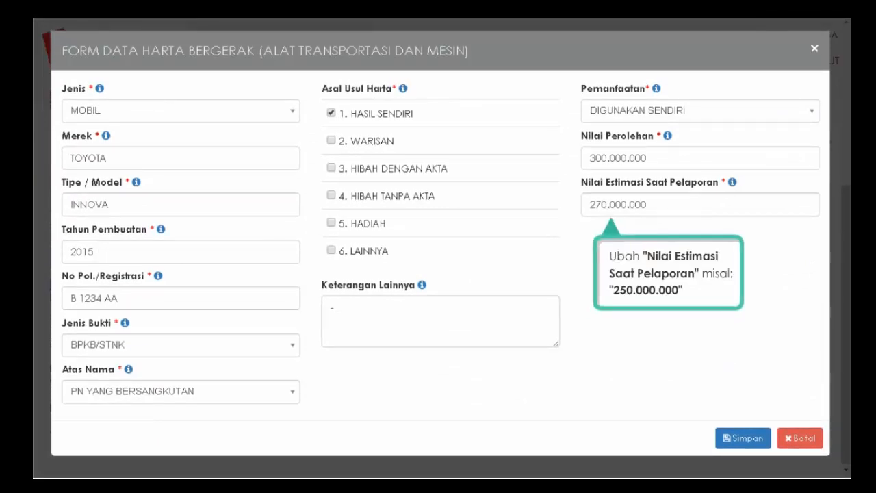
{"action": "left_click", "coordinate": [646, 205]}
{"action": "type", "text": "250000"}
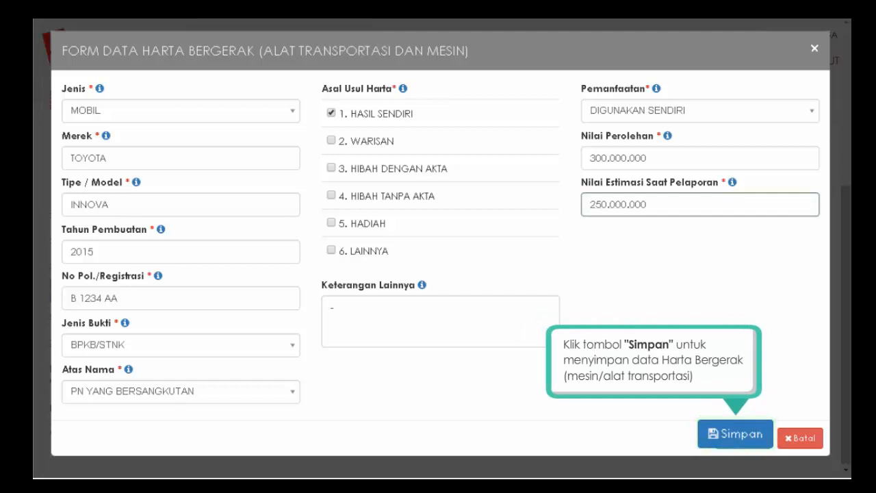
{"action": "left_click", "coordinate": [732, 440]}
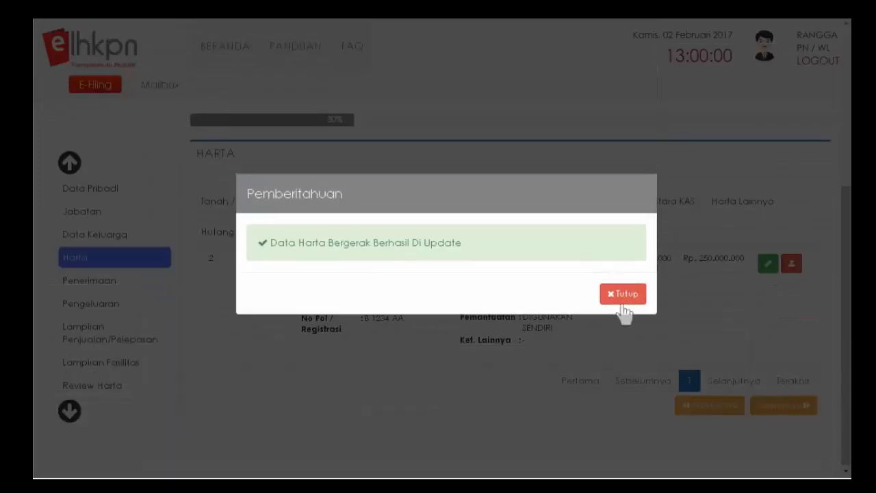
{"action": "left_click", "coordinate": [623, 295]}
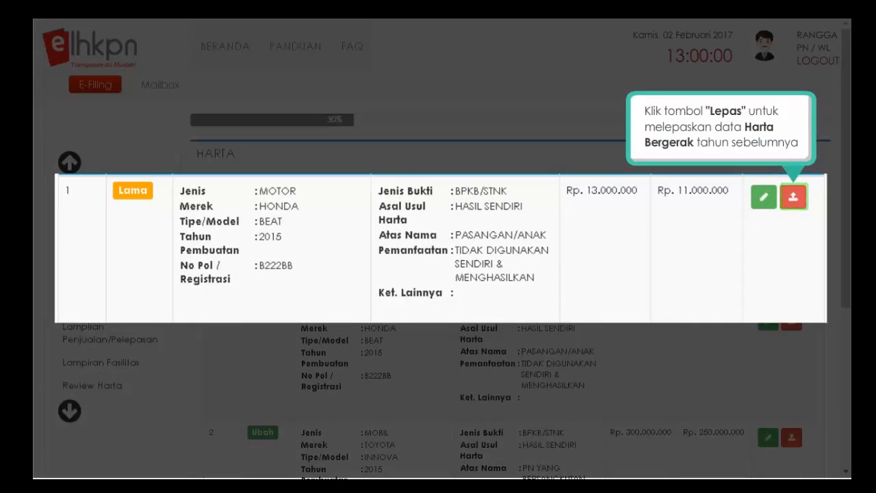
- Record the Honda Beat as Penjualan Harta on 24/10/2016 for 10.000.000, entering buyer's name and address
{"action": "left_click", "coordinate": [796, 203]}
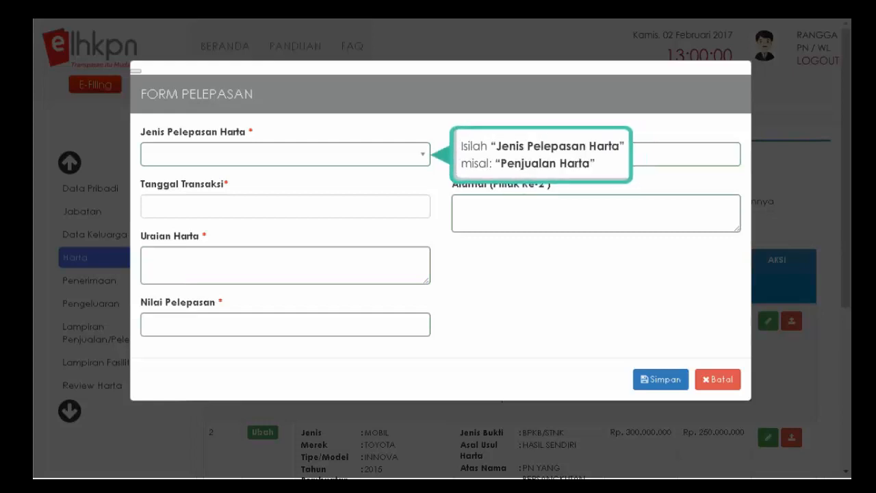
{"action": "left_click", "coordinate": [421, 154]}
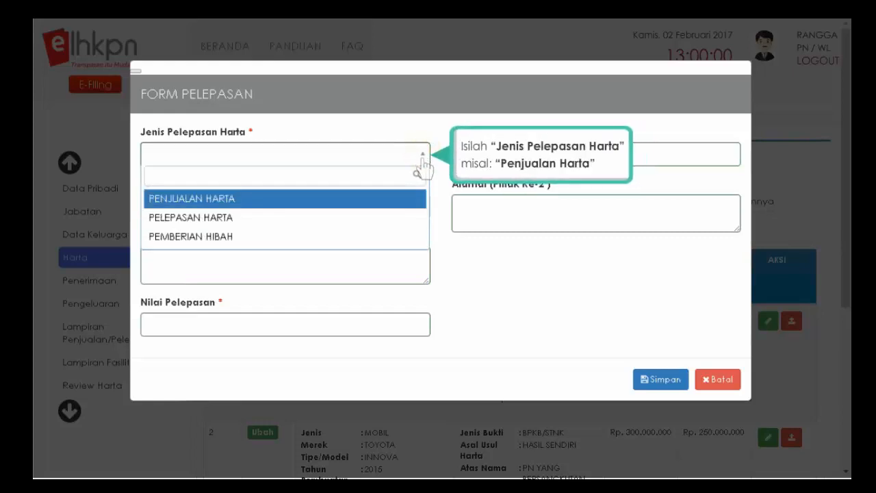
{"action": "left_click", "coordinate": [245, 199]}
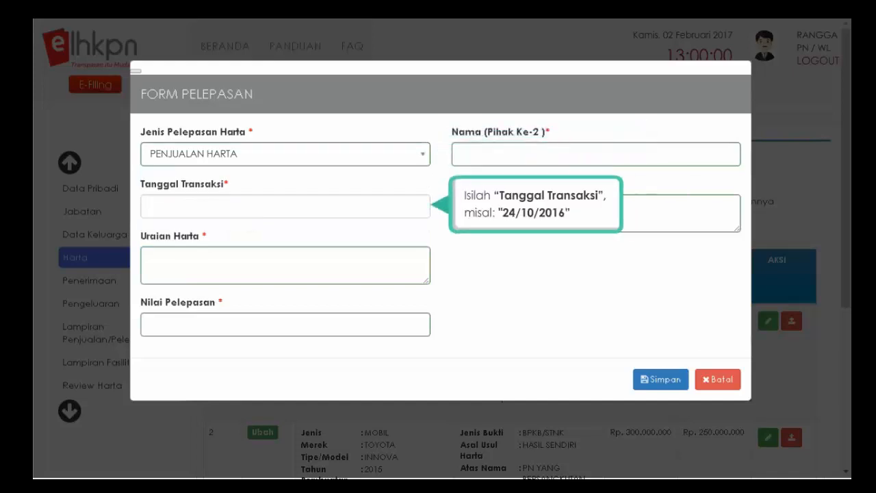
{"action": "left_click", "coordinate": [188, 207]}
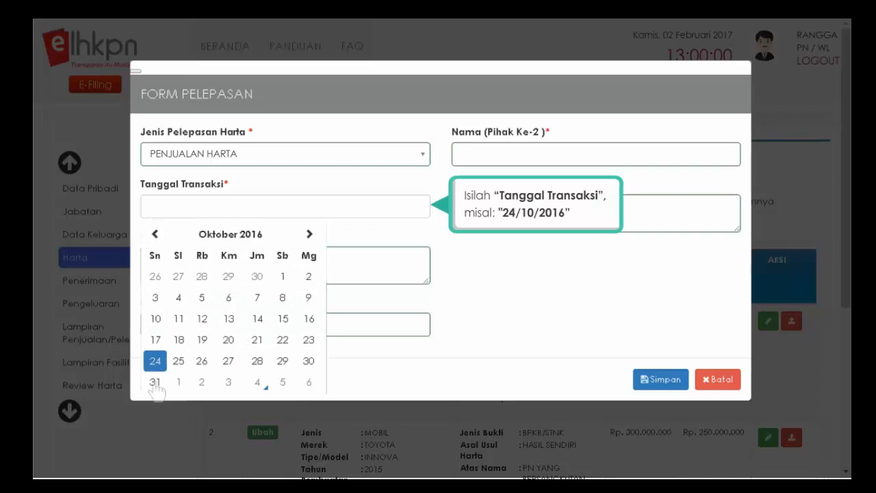
{"action": "left_click", "coordinate": [154, 362]}
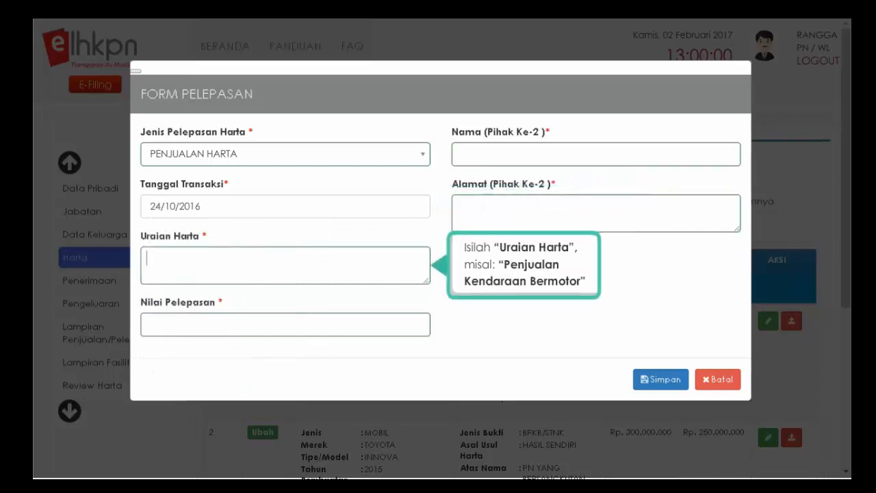
{"action": "type", "text": "PENJUALAN KENDARAAN BERMOTOR"}
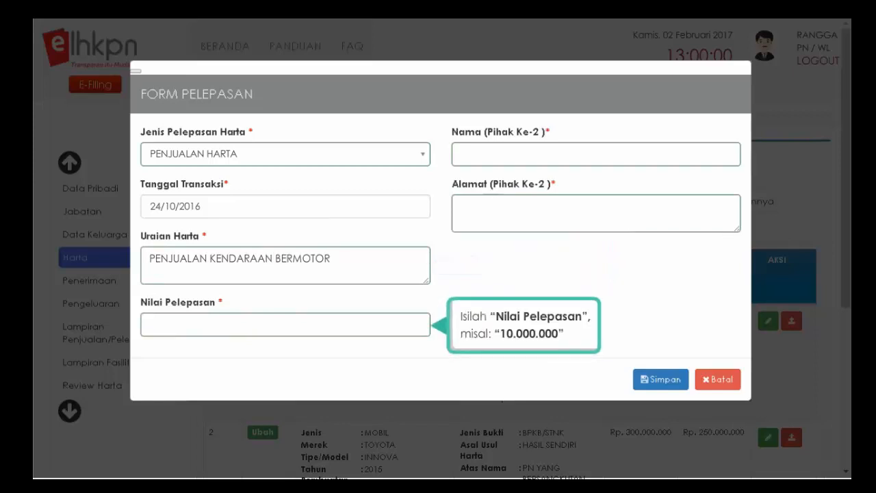
{"action": "type", "text": "10.000.000"}
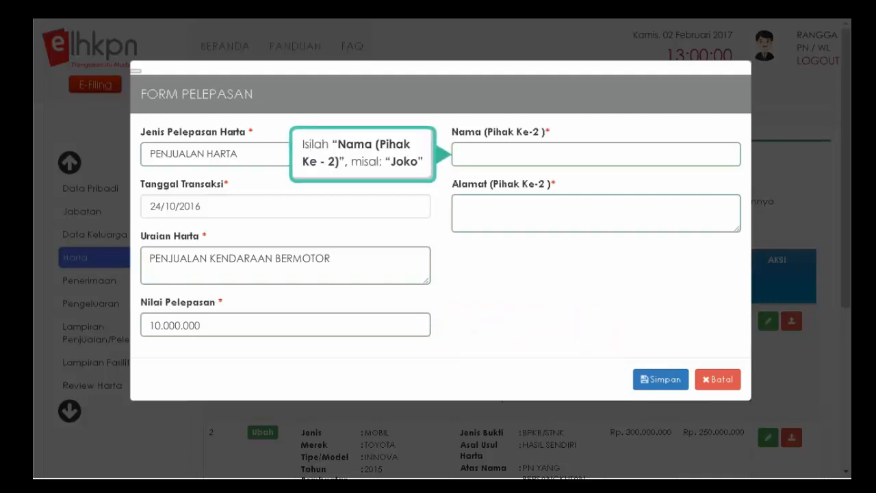
{"action": "type", "text": "JOKO"}
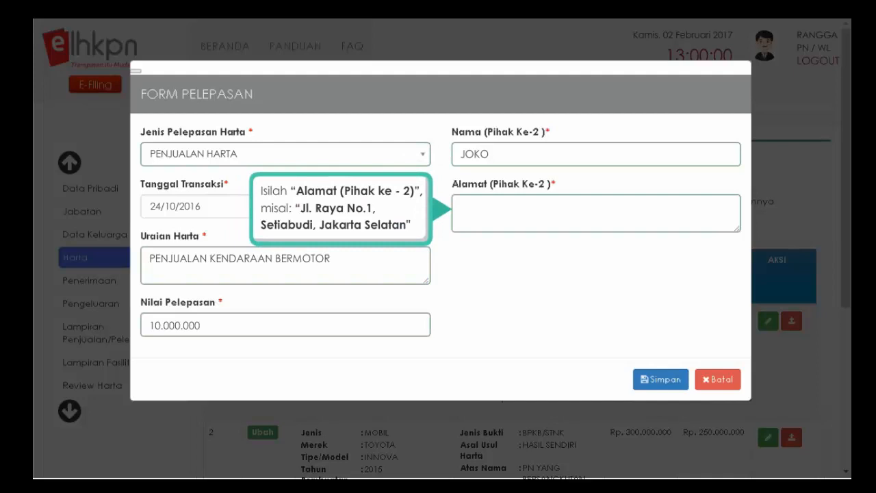
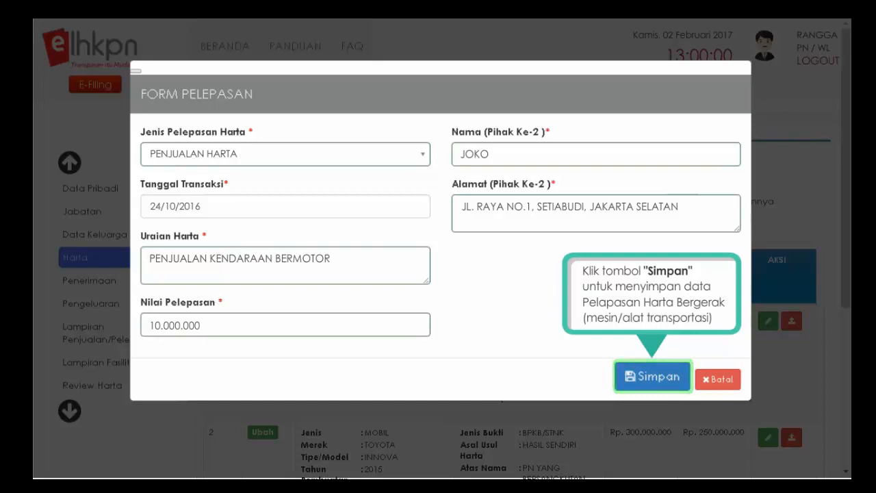
{"action": "left_click", "coordinate": [652, 378]}
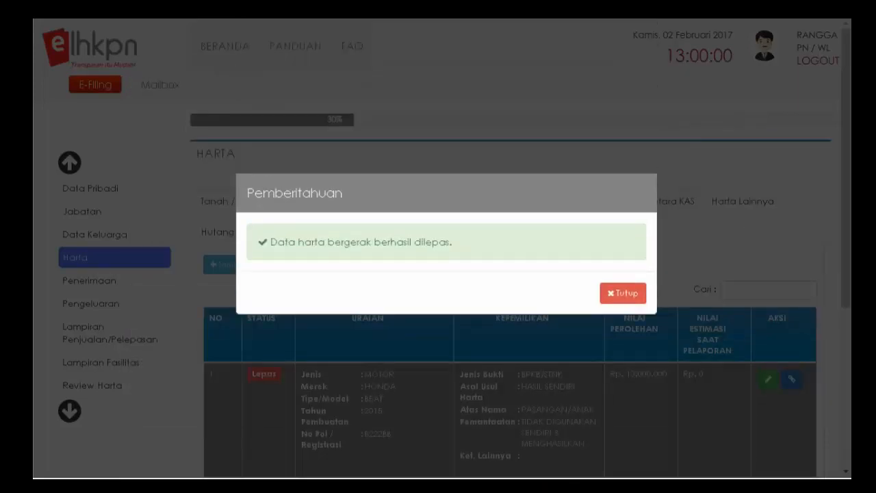
{"action": "left_click", "coordinate": [624, 296]}
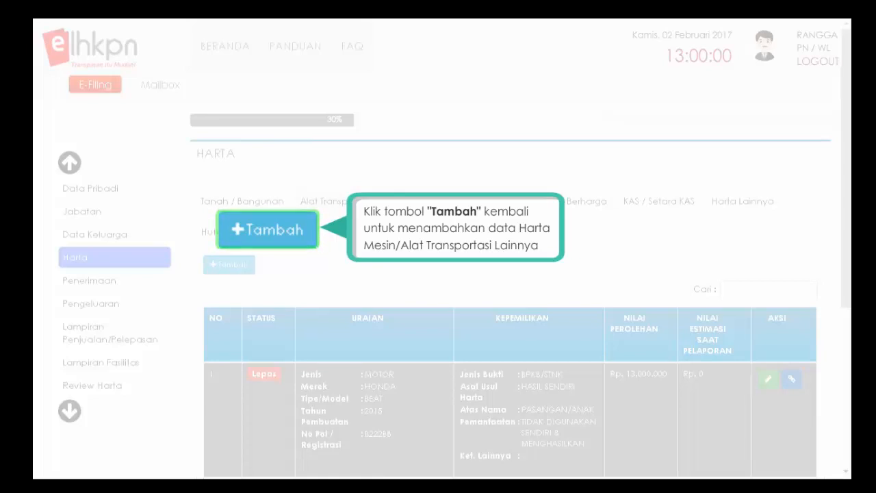
- Add a new MOTOR asset: Yamaha NMAX, manufactured 2016, with its registration plate number
{"action": "left_click", "coordinate": [238, 231]}
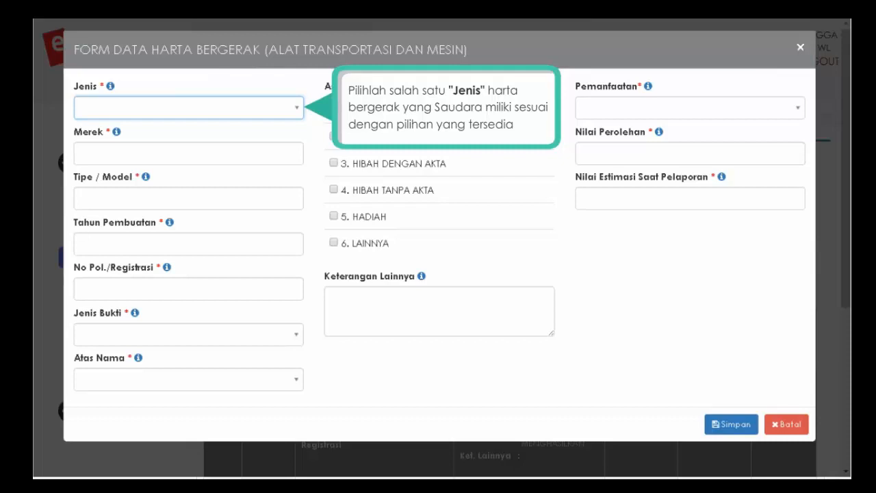
{"action": "left_click", "coordinate": [294, 109]}
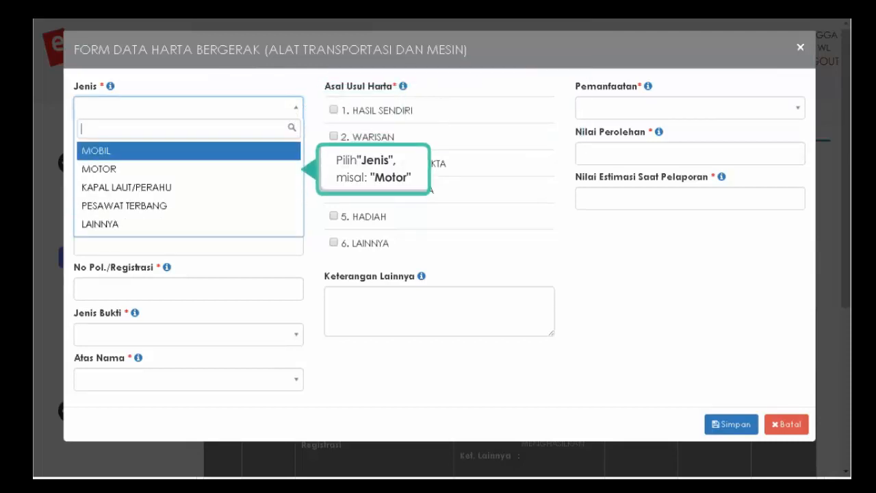
{"action": "left_click", "coordinate": [136, 171]}
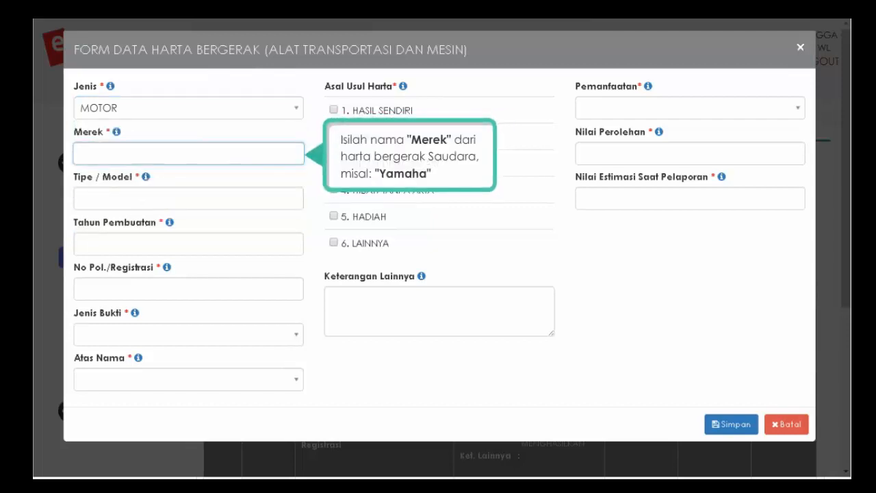
{"action": "type", "text": "YAMAHA"}
{"action": "key", "text": "Tab"}
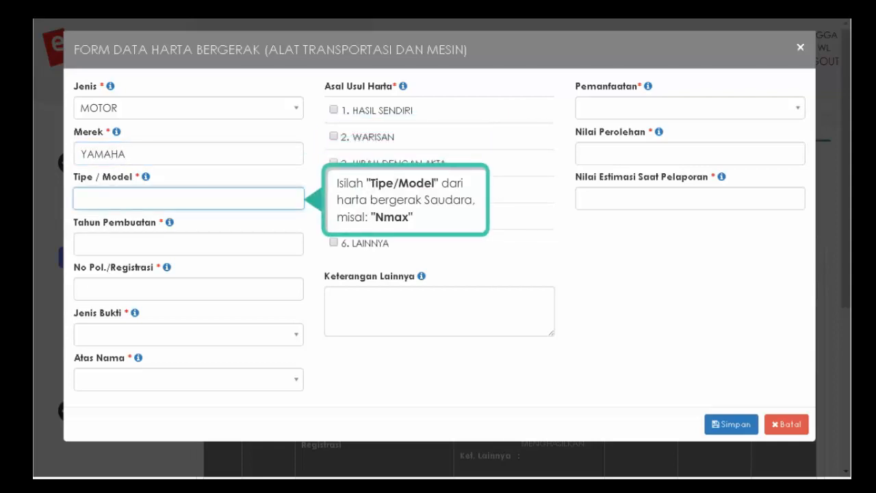
{"action": "type", "text": "NMAX"}
{"action": "key", "text": "Tab"}
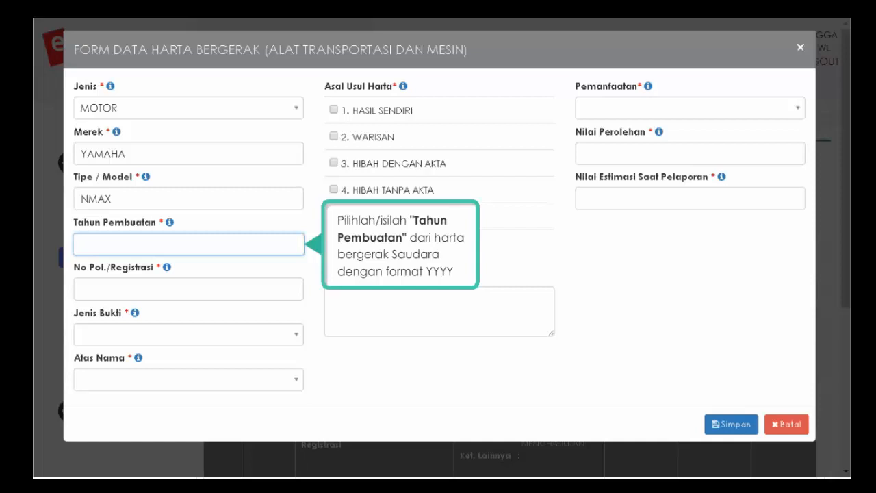
{"action": "left_click", "coordinate": [294, 247]}
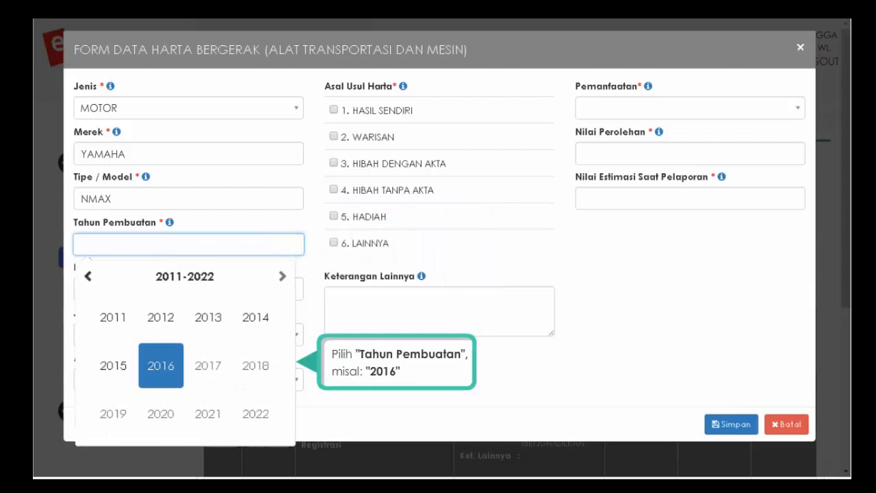
{"action": "left_click", "coordinate": [168, 363]}
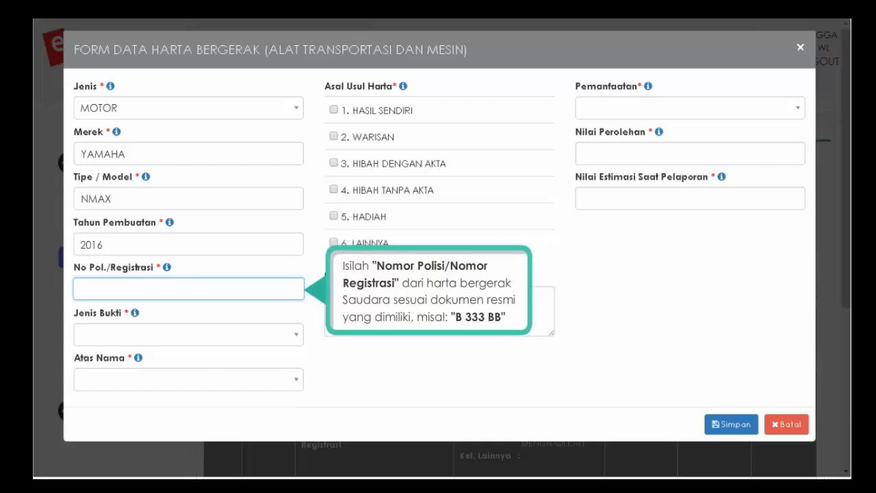
{"action": "type", "text": "B 333 BB"}
{"action": "key", "text": "Tab"}
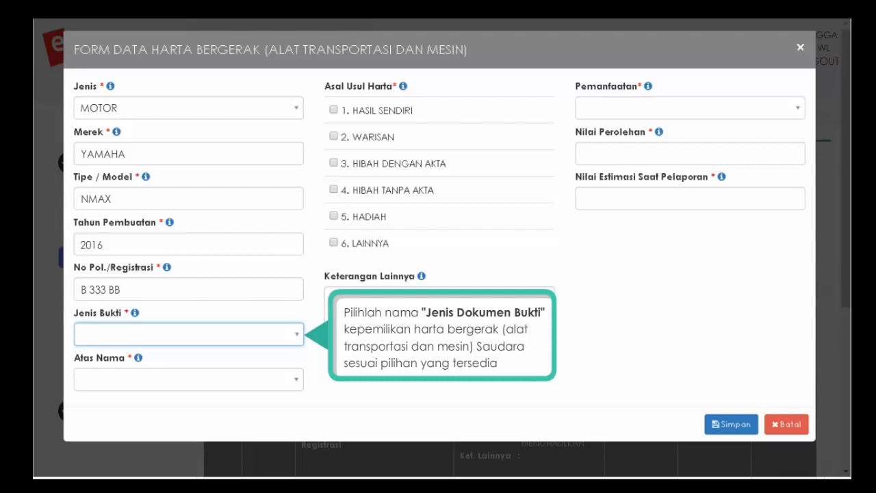
- Set BPKB/STNK as proof, owner PASANGAN / ANAK, and acquisition origin Hasil Sendiri
{"action": "left_click", "coordinate": [297, 337]}
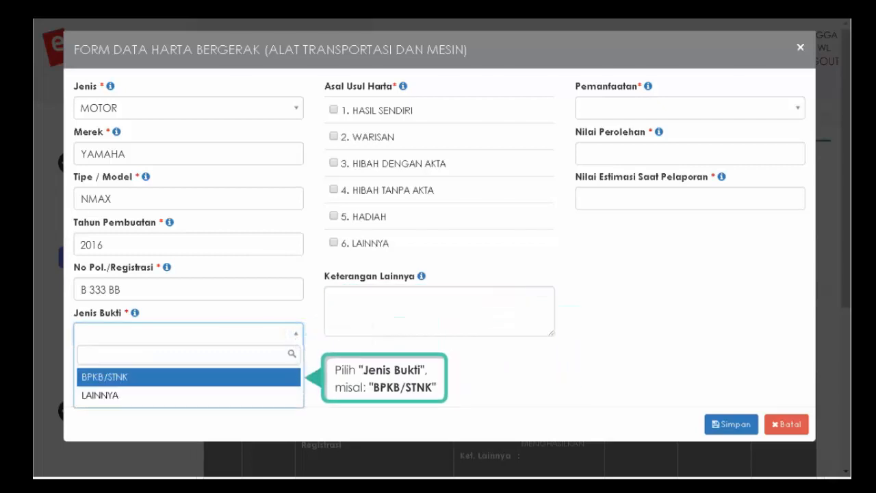
{"action": "left_click", "coordinate": [95, 379]}
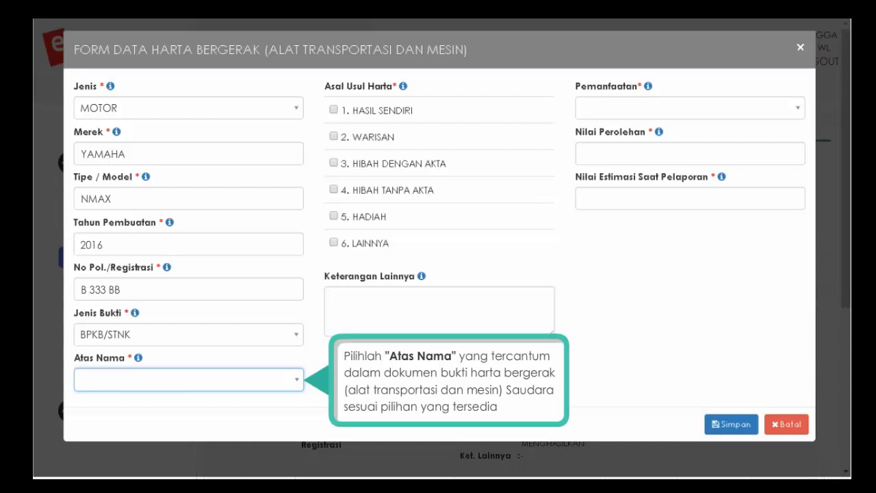
{"action": "left_click", "coordinate": [297, 384]}
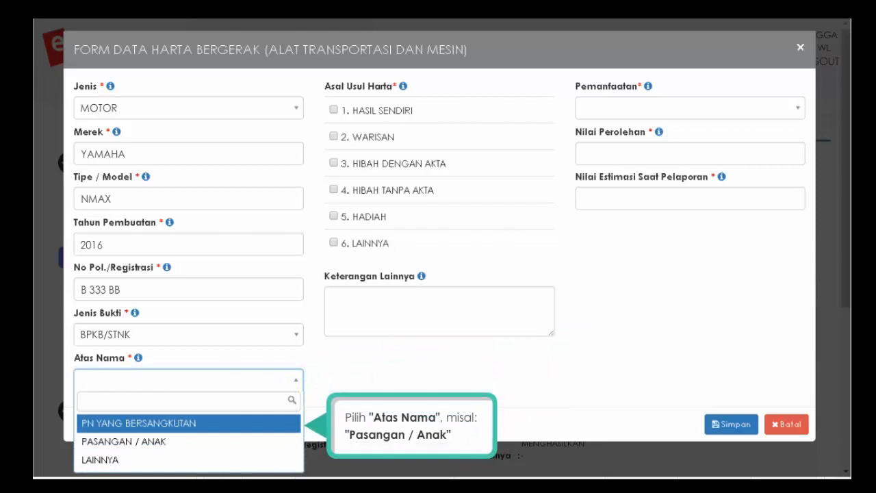
{"action": "left_click", "coordinate": [147, 442]}
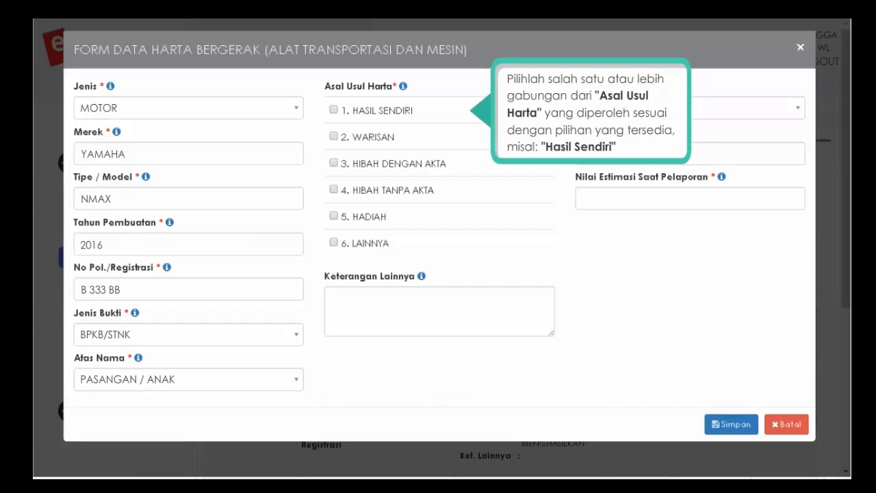
{"action": "left_click", "coordinate": [334, 110]}
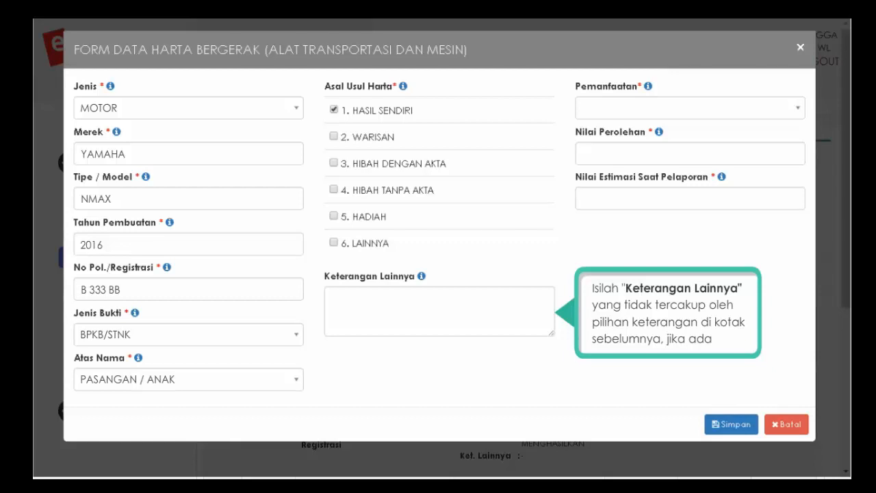
- Mark usage as not self-used and income-generating, with acquisition value 25.000.000
{"action": "left_click", "coordinate": [439, 312]}
{"action": "type", "text": "-"}
{"action": "key", "text": "Tab"}
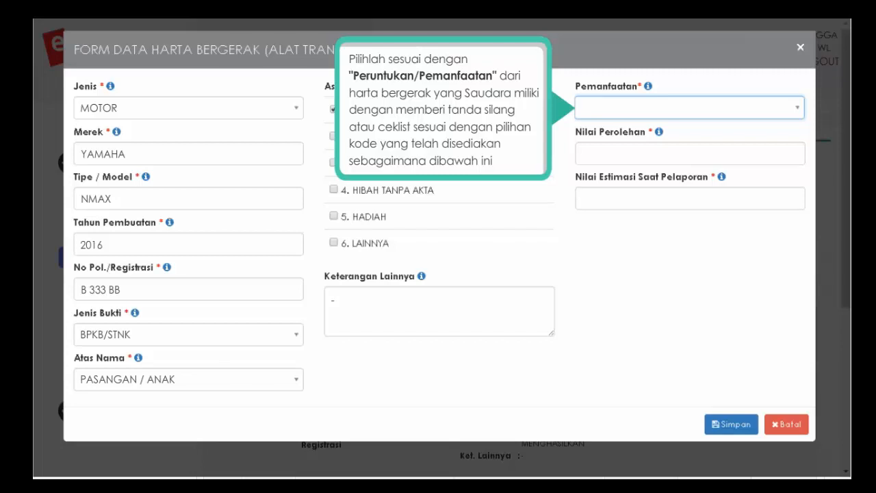
{"action": "left_click", "coordinate": [795, 111]}
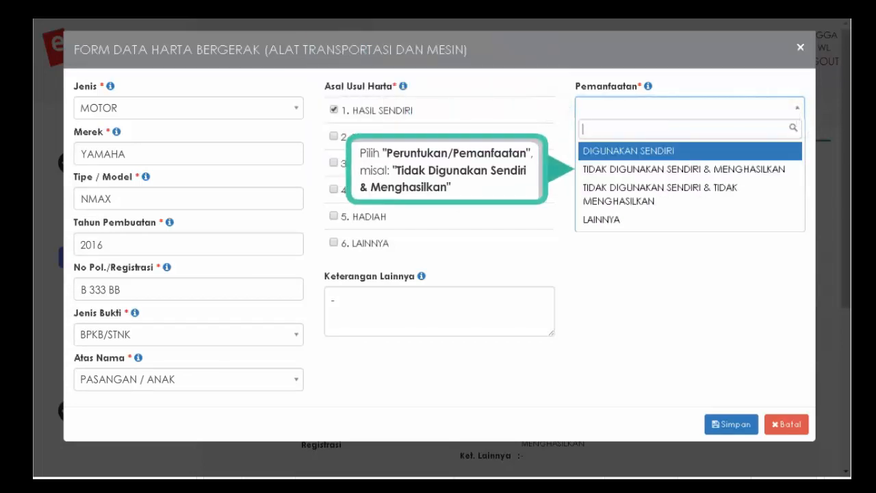
{"action": "left_click", "coordinate": [645, 169]}
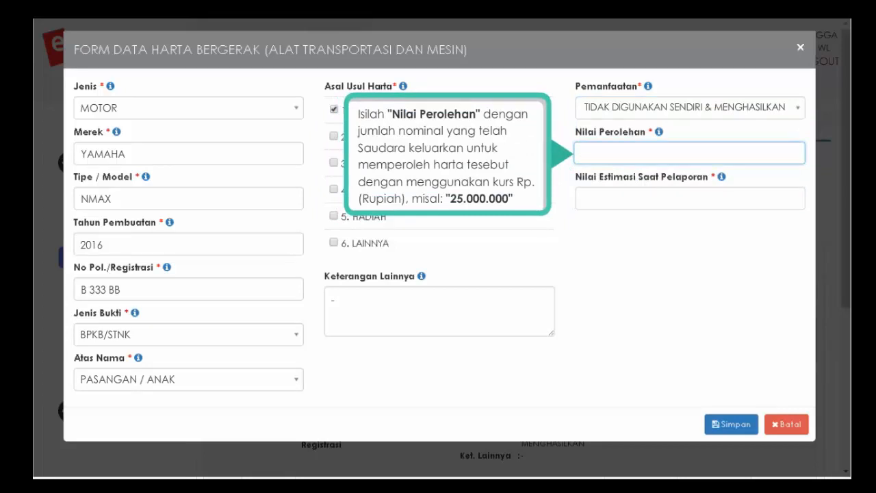
{"action": "type", "text": "25.000.000"}
{"action": "left_click", "coordinate": [690, 198]}
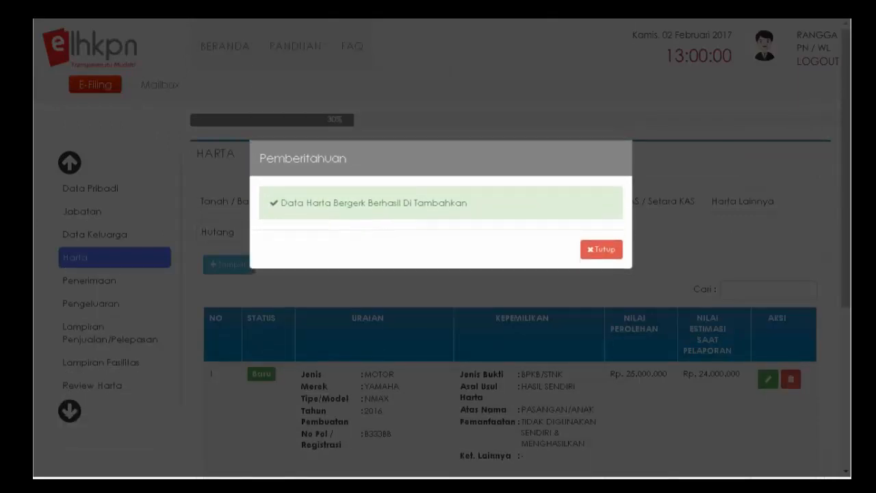
- Dismiss the notice and skip other movable assets and securities to the KAS / Setara KAS tab
{"action": "left_click", "coordinate": [597, 250]}
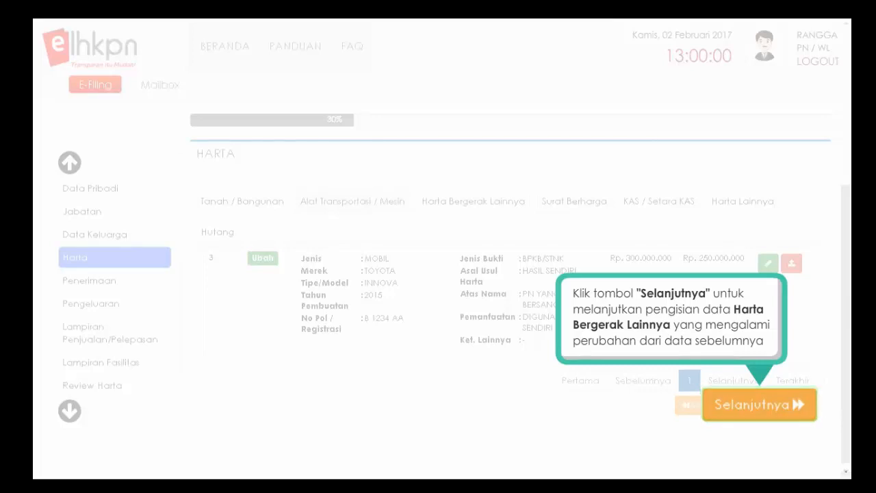
{"action": "left_click", "coordinate": [758, 405]}
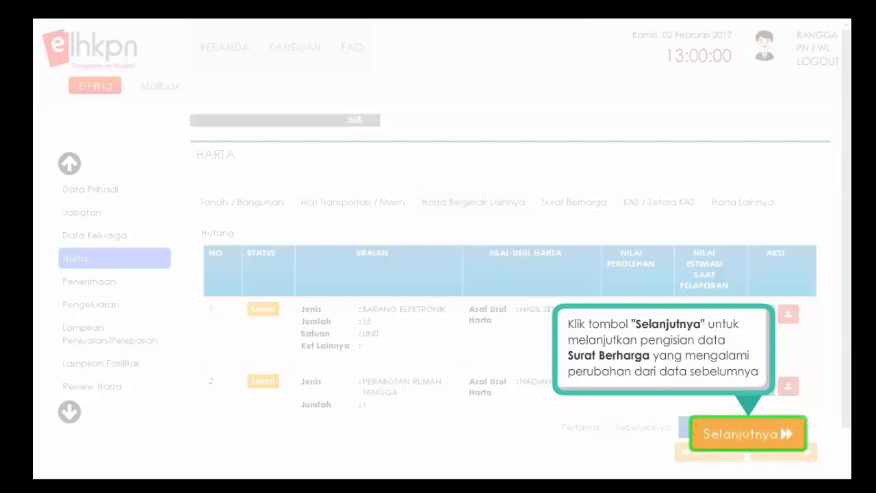
{"action": "left_click", "coordinate": [748, 445]}
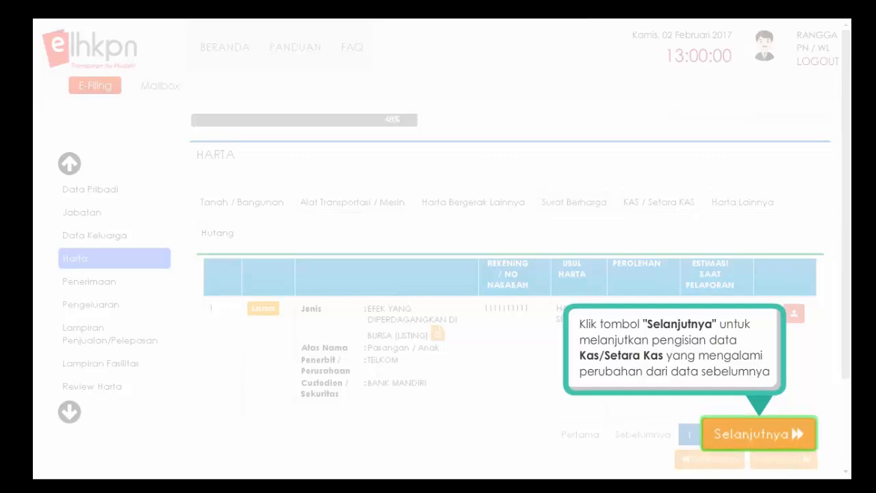
{"action": "left_click", "coordinate": [756, 441]}
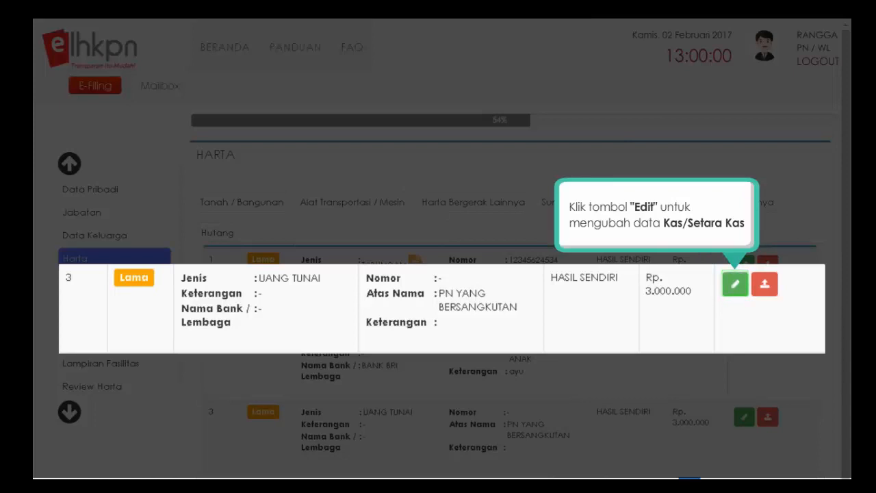
- Update the cash-on-hand balance to Rp 4.000.000
{"action": "left_click", "coordinate": [735, 287]}
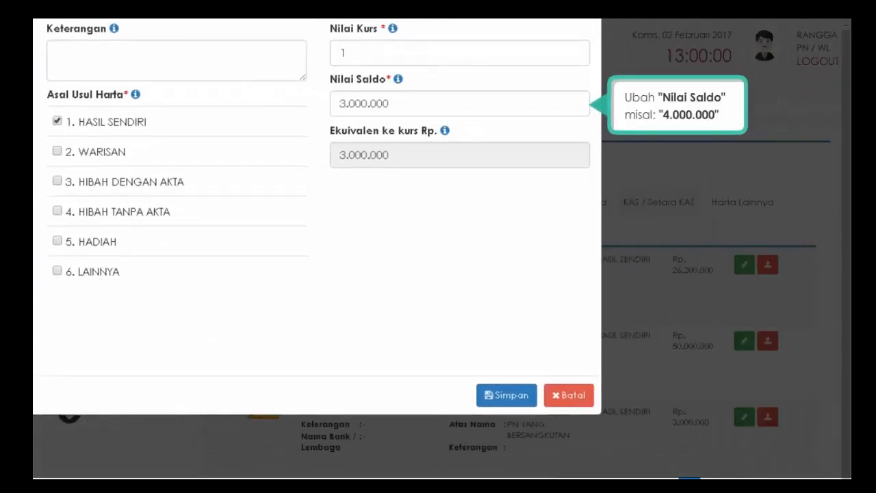
{"action": "triple_click", "coordinate": [460, 104]}
{"action": "type", "text": "4.000.000"}
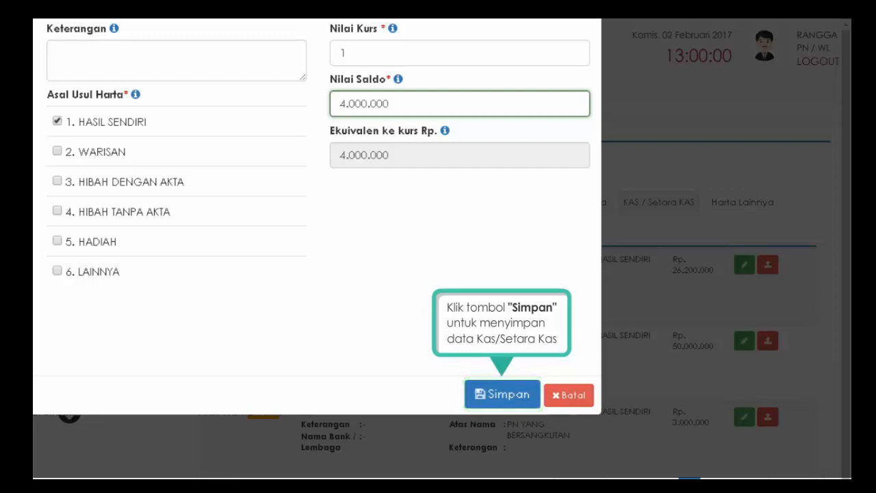
{"action": "left_click", "coordinate": [501, 396]}
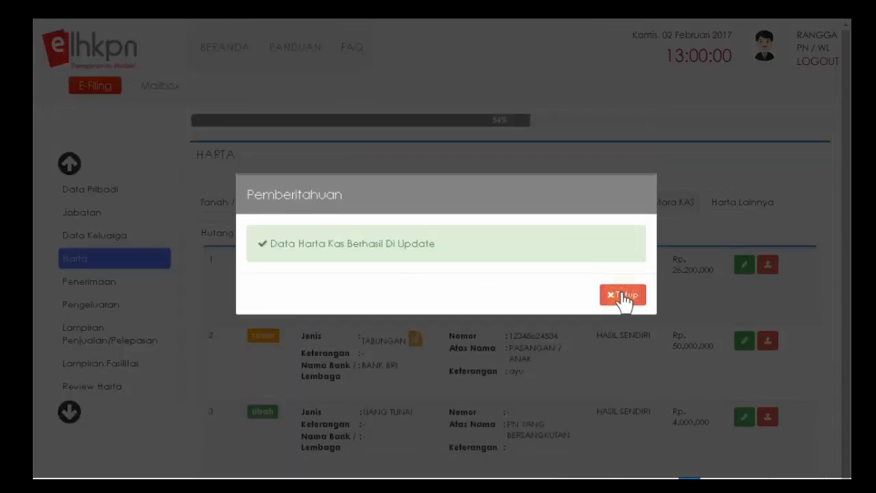
{"action": "left_click", "coordinate": [623, 296]}
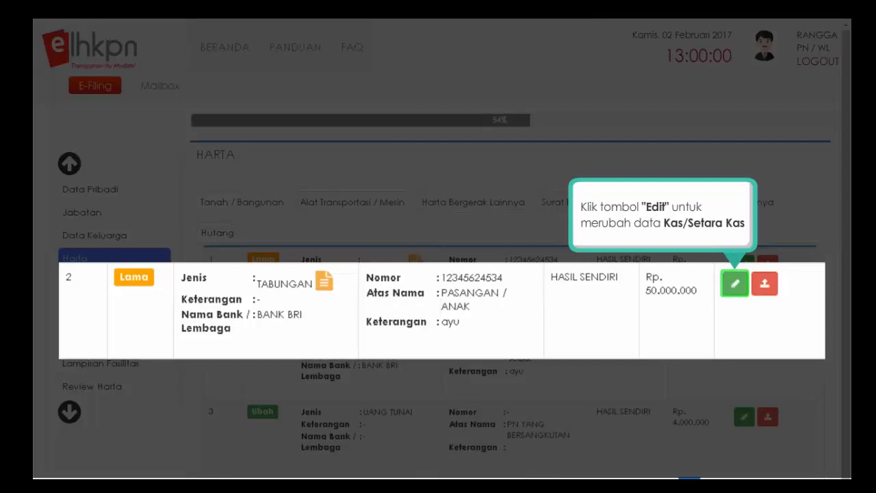
- Update the BRI savings account balance to Rp 48.000.000
{"action": "left_click", "coordinate": [735, 285]}
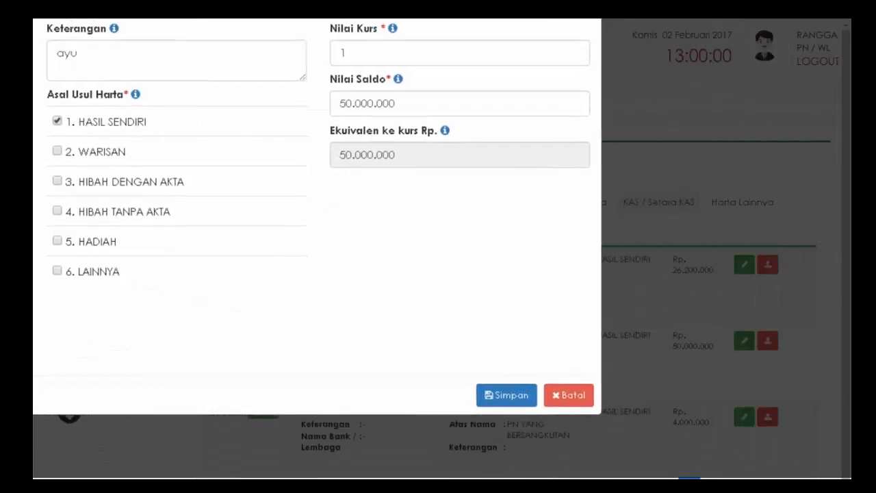
{"action": "type", "text": "48.000.000"}
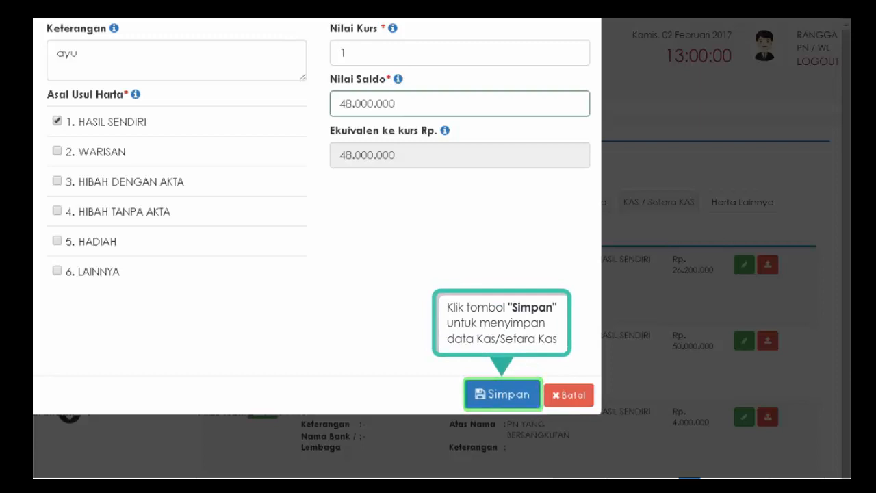
{"action": "left_click", "coordinate": [503, 395]}
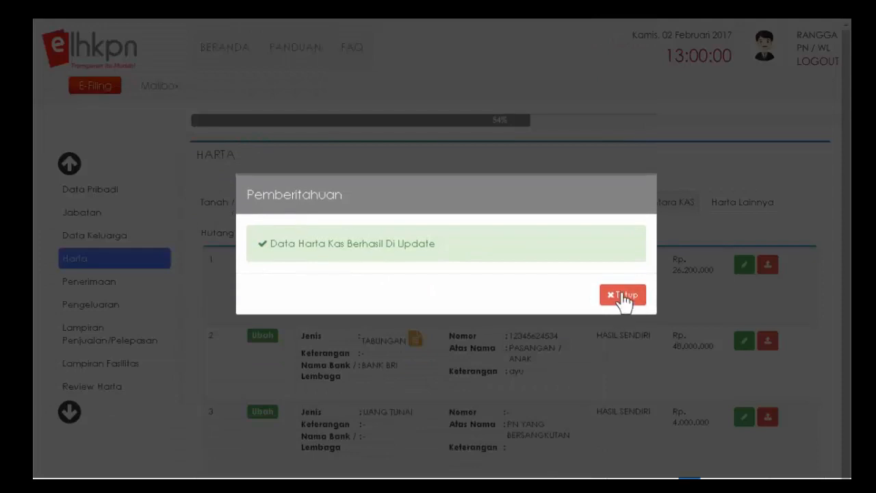
{"action": "left_click", "coordinate": [623, 296]}
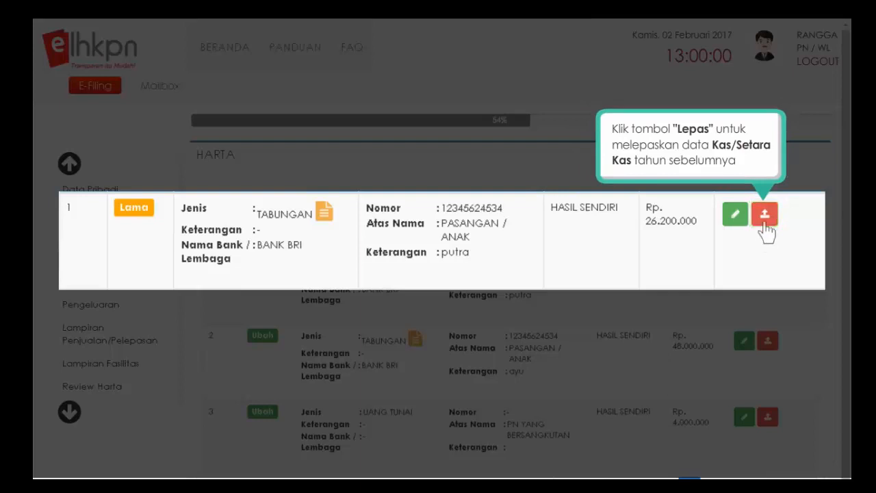
- Release the 26.200.000 BRI savings account as PELEPASAN HARTA dated 24/10/2016, with second-party name
{"action": "left_click", "coordinate": [764, 216]}
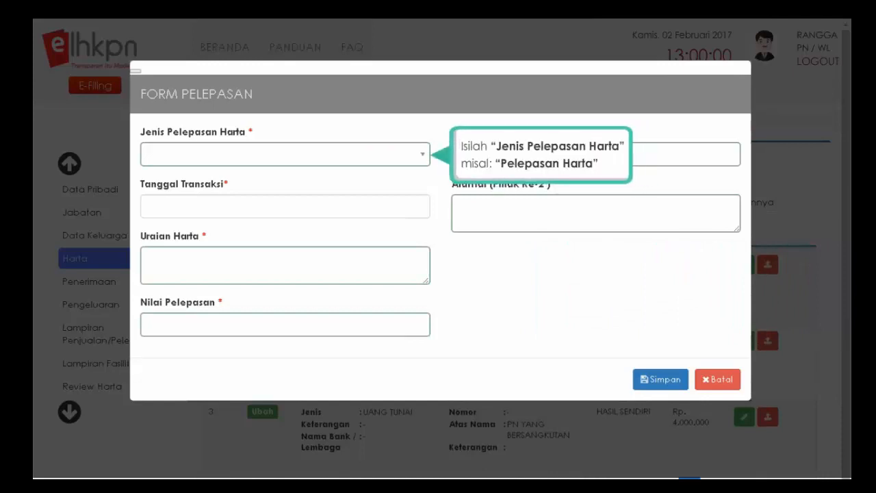
{"action": "left_click", "coordinate": [424, 157]}
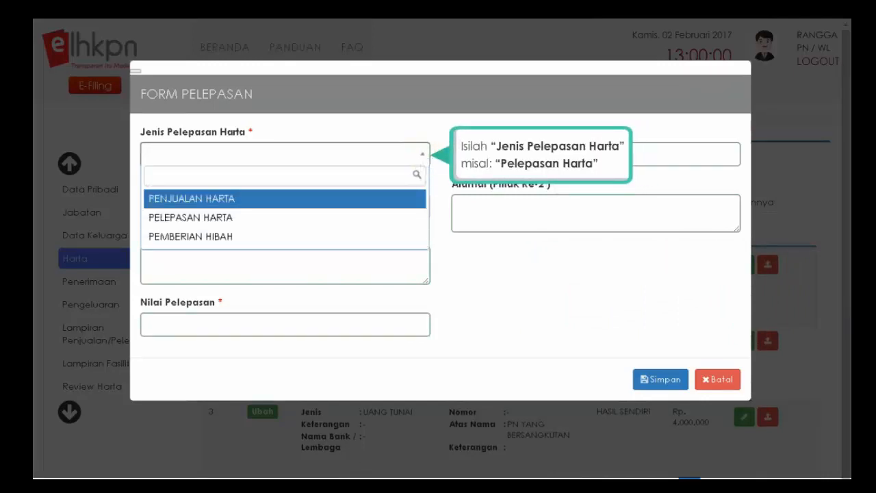
{"action": "left_click", "coordinate": [203, 219]}
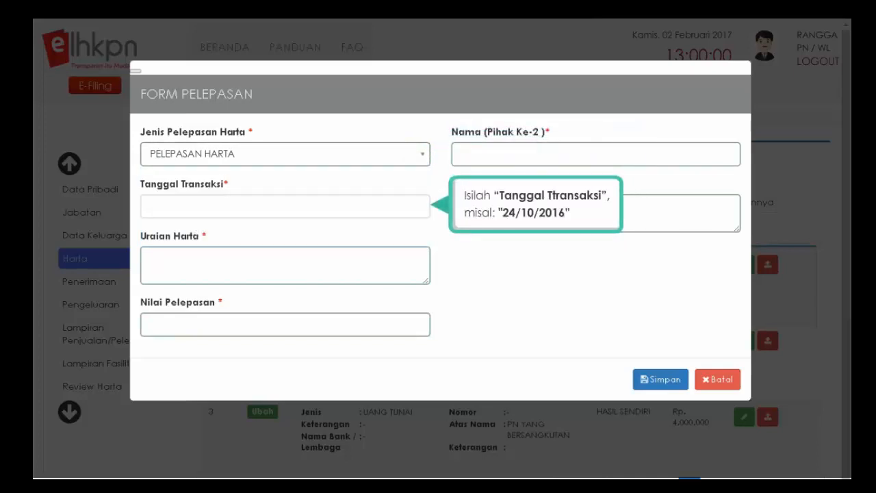
{"action": "left_click", "coordinate": [188, 209]}
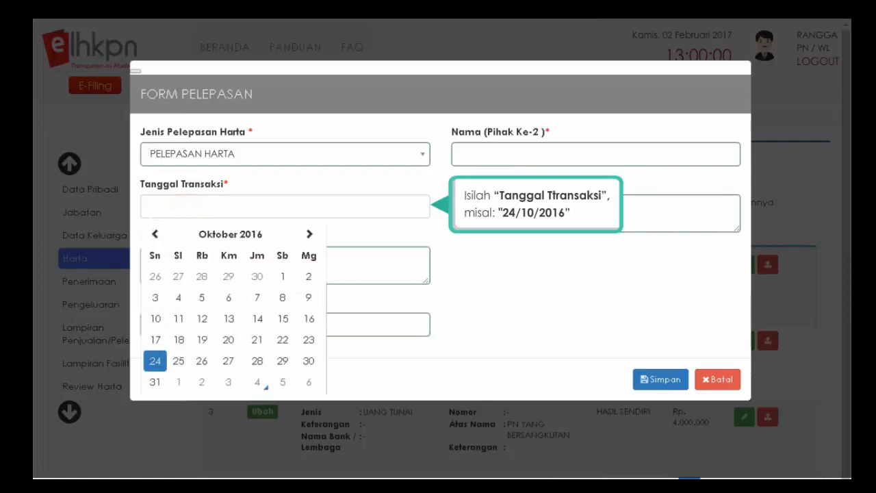
{"action": "left_click", "coordinate": [155, 365]}
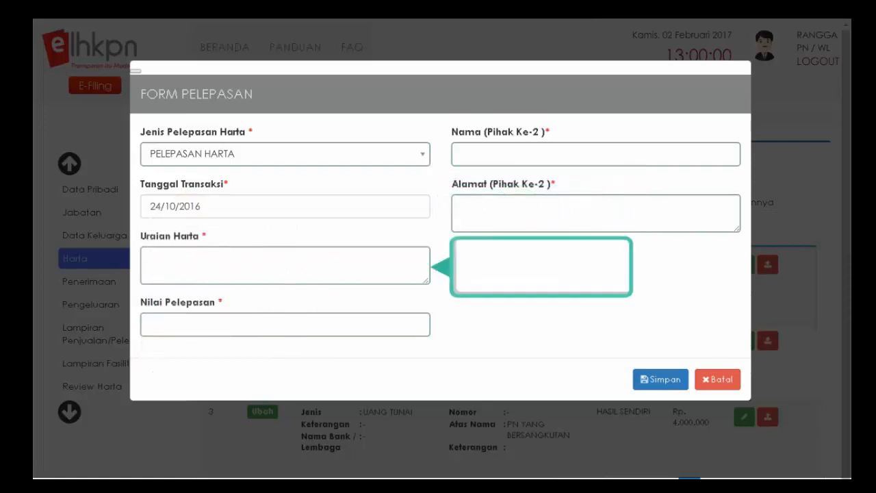
{"action": "type", "text": "PELEPASAN HARTA"}
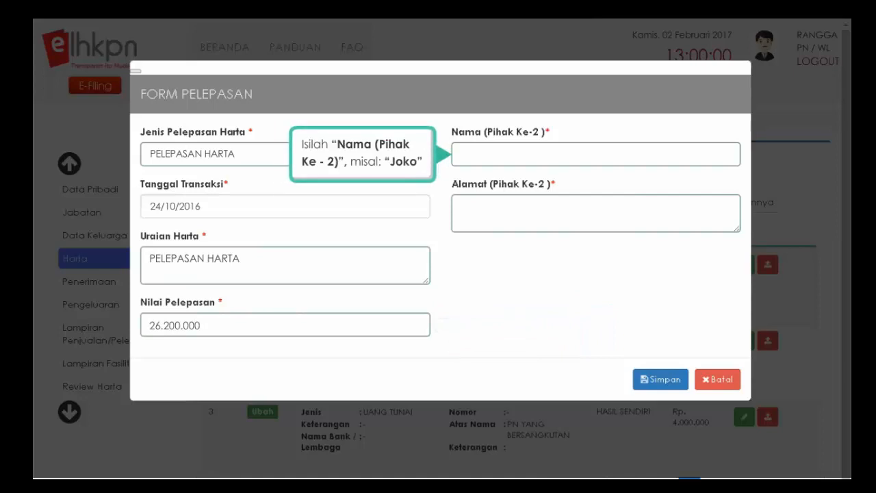
{"action": "type", "text": "JOKO"}
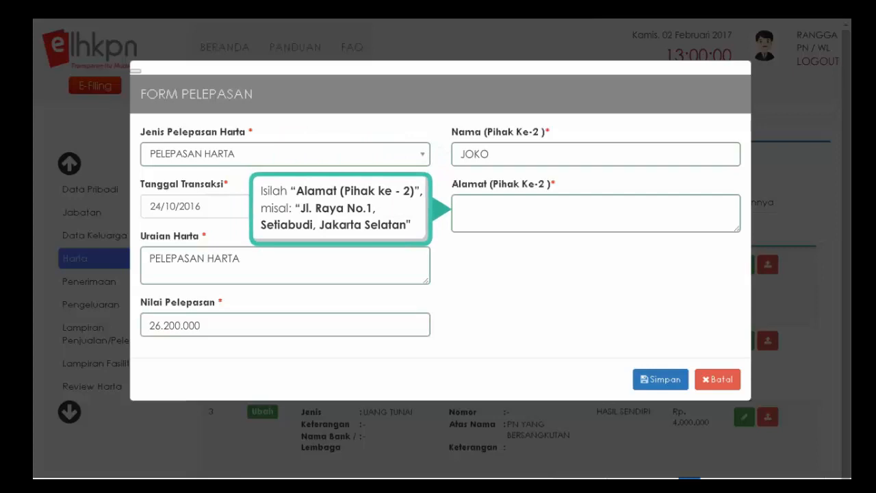
{"action": "type", "text": "N"}
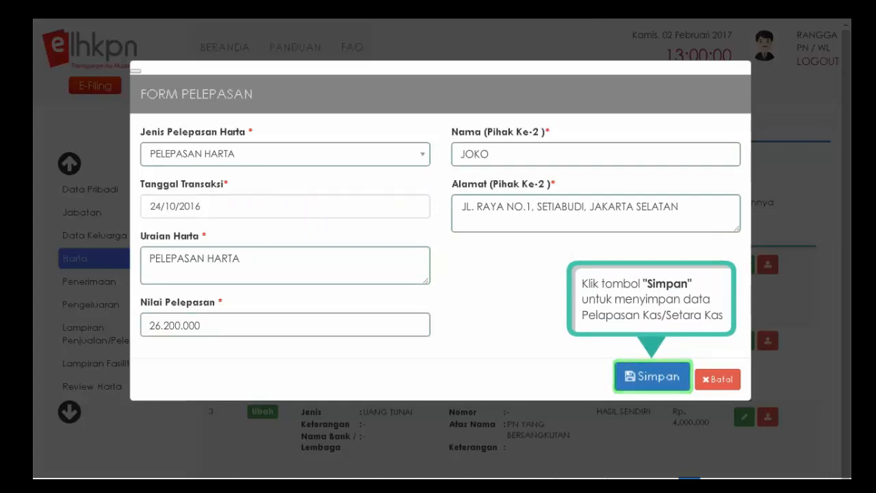
{"action": "left_click", "coordinate": [652, 380]}
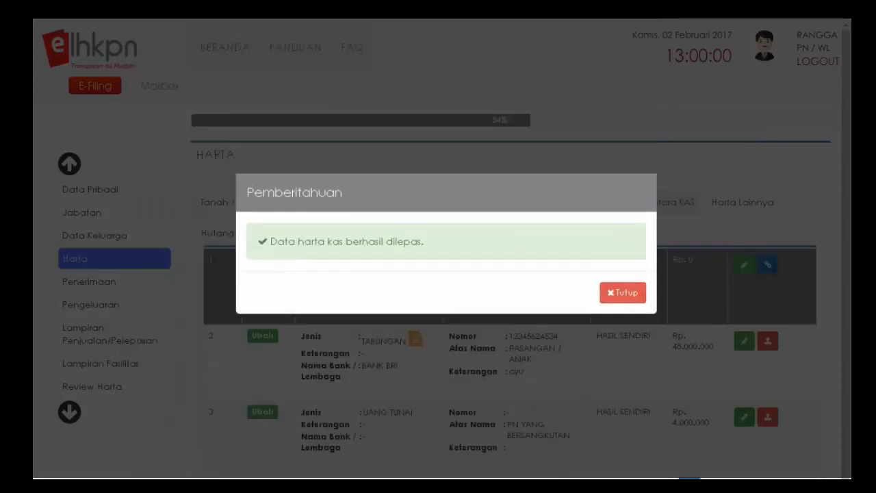
{"action": "left_click", "coordinate": [624, 297]}
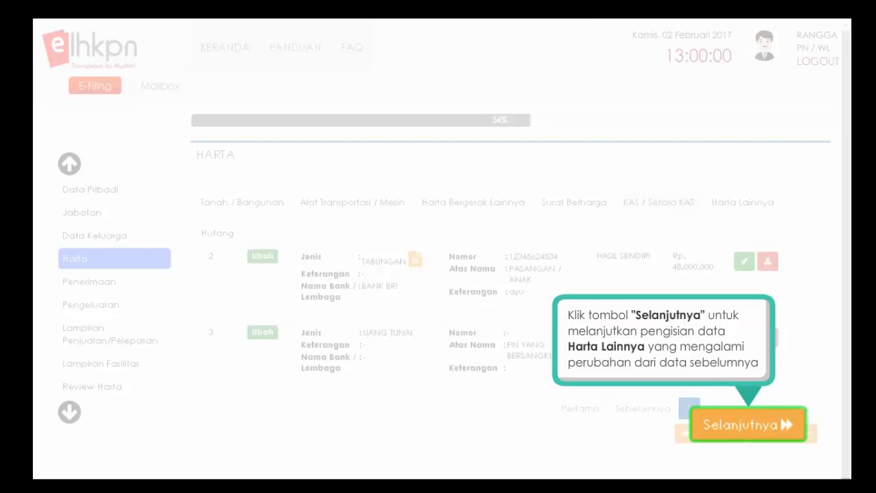
- In Harta Lainnya, save the UNITLINK entry with a Rp 25.000.000 estimate
{"action": "left_click", "coordinate": [748, 432]}
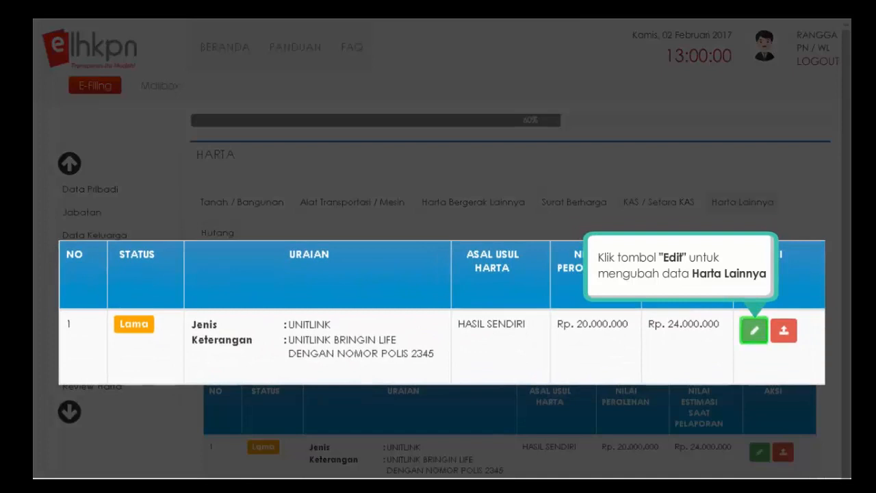
{"action": "left_click", "coordinate": [754, 332]}
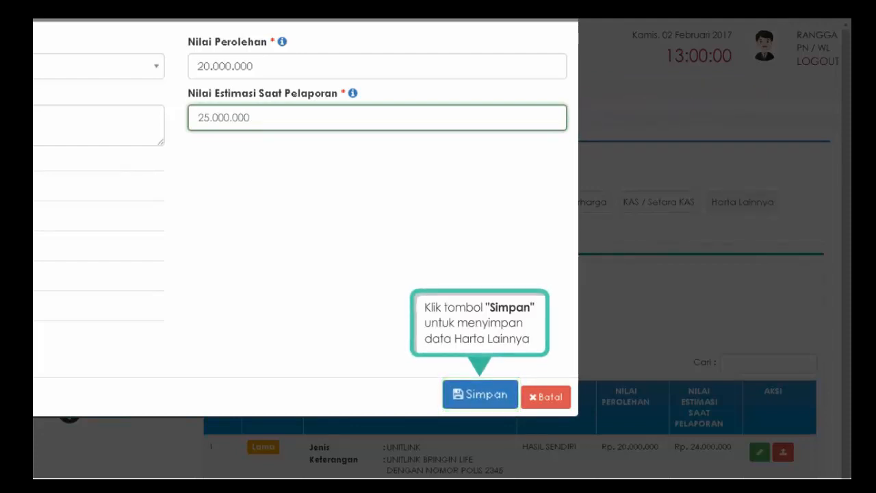
{"action": "left_click", "coordinate": [480, 400]}
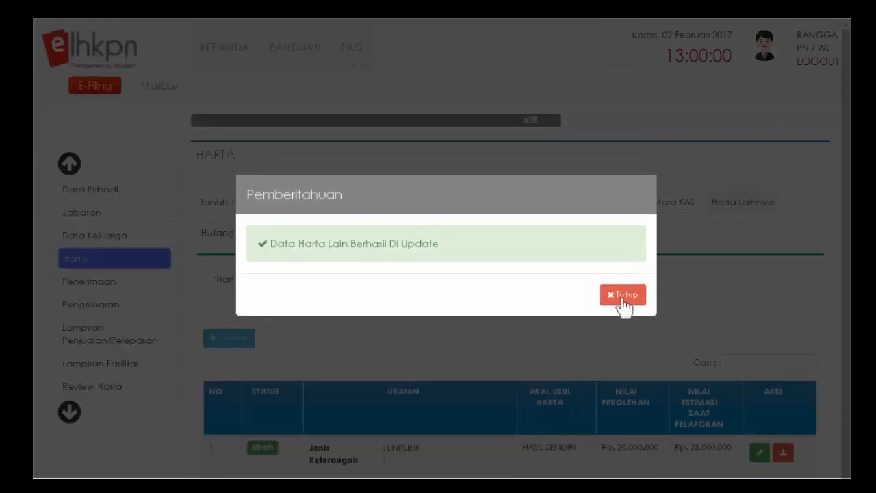
{"action": "left_click", "coordinate": [624, 297]}
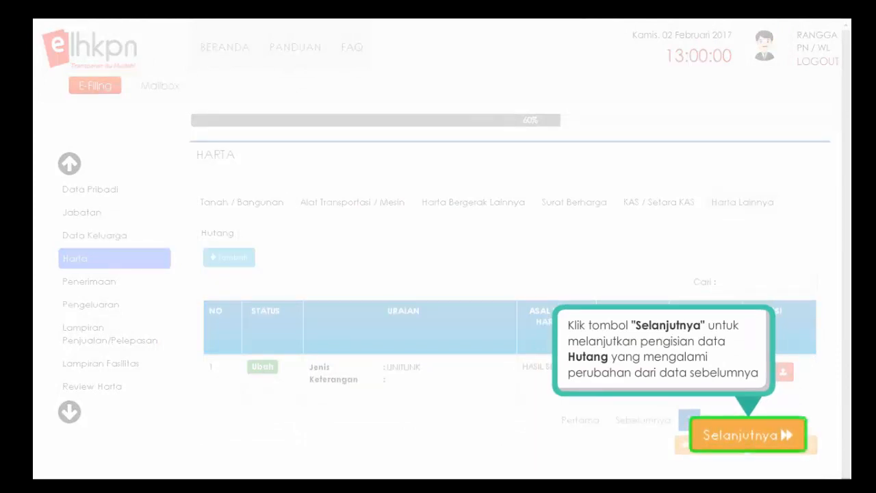
- On the Hutang tab, delete the MANDIRI FINANCE consumer debt entry
{"action": "left_click", "coordinate": [748, 441]}
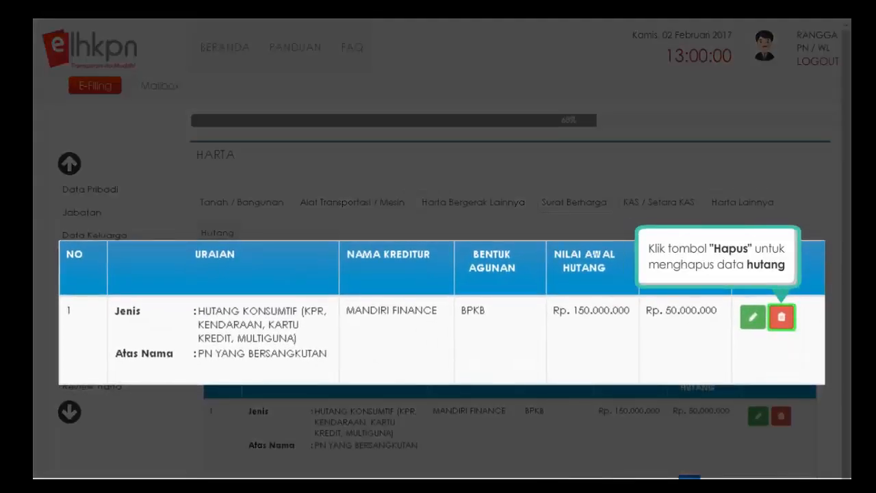
{"action": "left_click", "coordinate": [781, 319]}
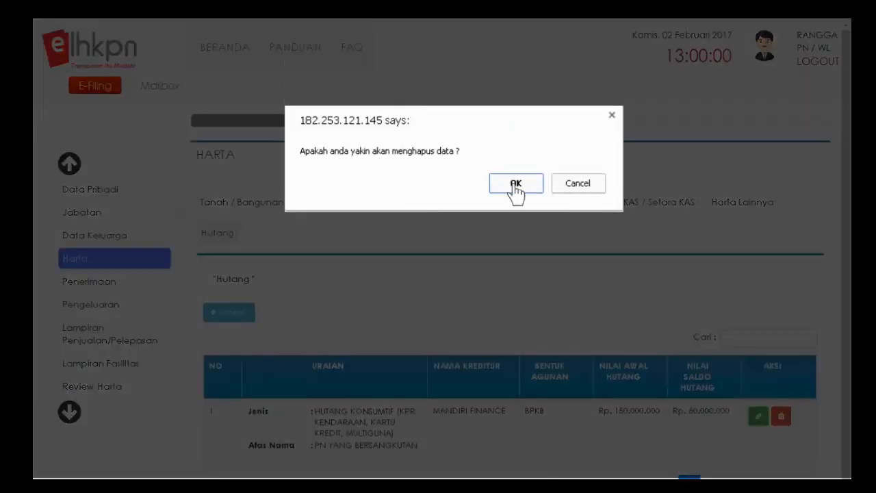
{"action": "left_click", "coordinate": [513, 185]}
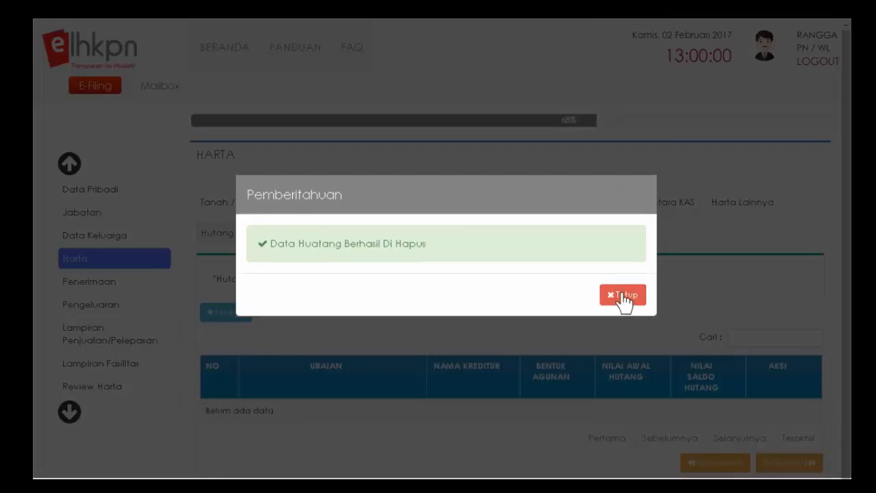
{"action": "left_click", "coordinate": [624, 296]}
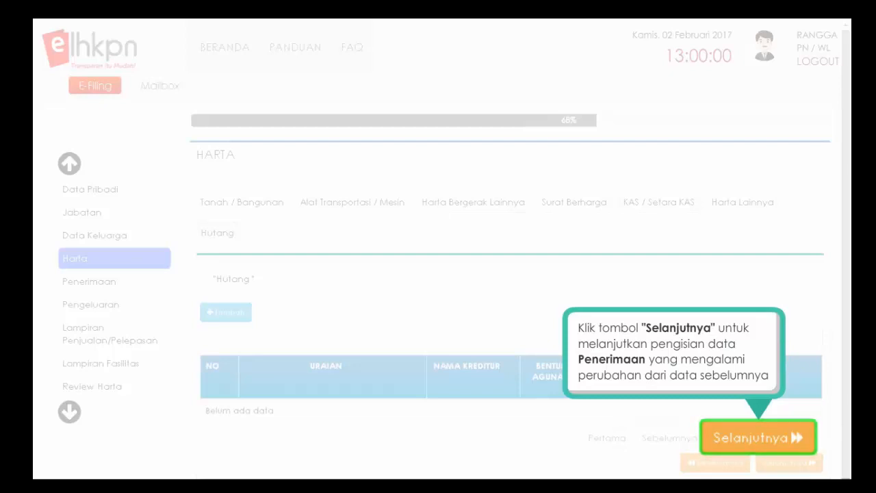
- Save Penerimaan with all receipts at Rp 0, then page through to the other-income table
{"action": "left_click", "coordinate": [756, 441]}
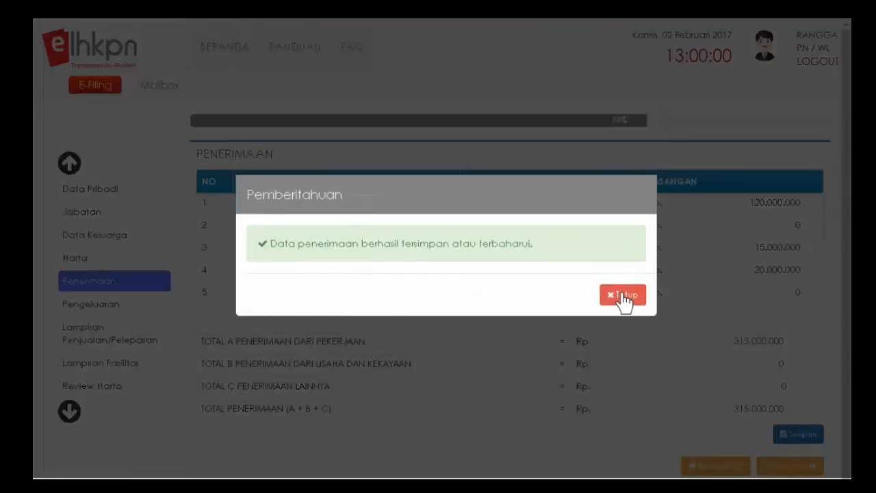
{"action": "left_click", "coordinate": [623, 296]}
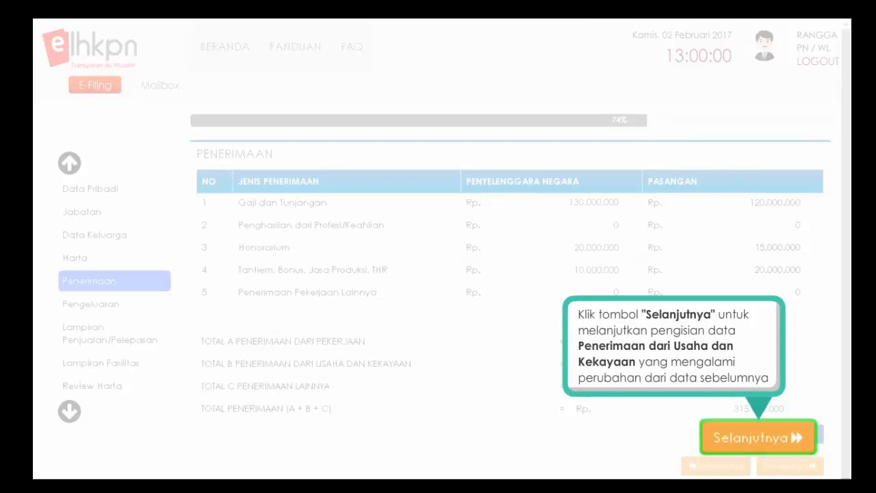
{"action": "left_click", "coordinate": [758, 438]}
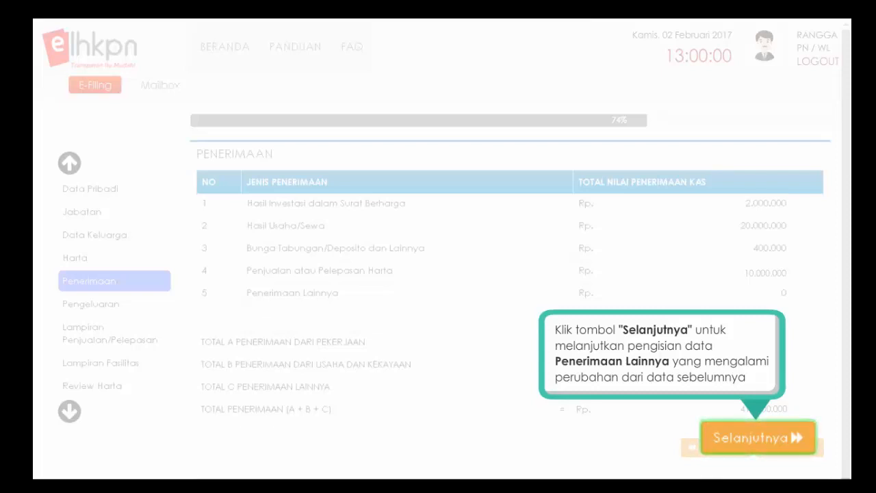
{"action": "left_click", "coordinate": [759, 440]}
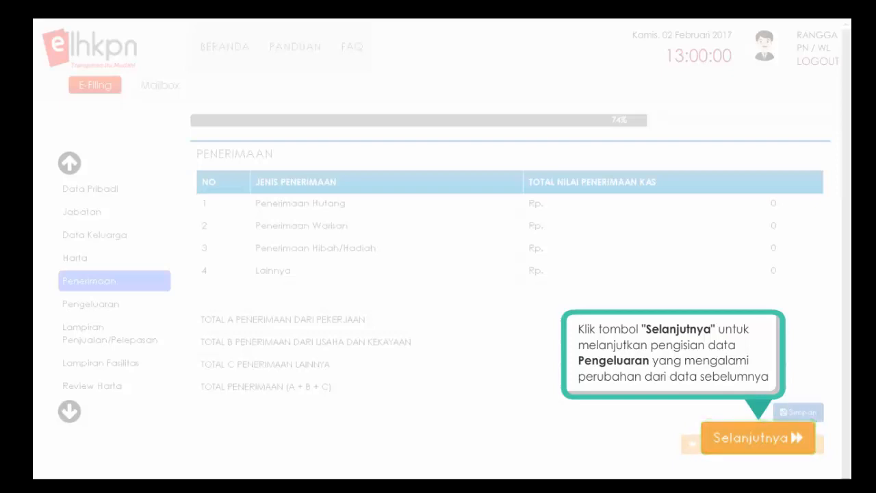
- Enter Rp 22.000.000 social expenses and save expenditures through the asset and other-expenditure tables
{"action": "left_click", "coordinate": [750, 438]}
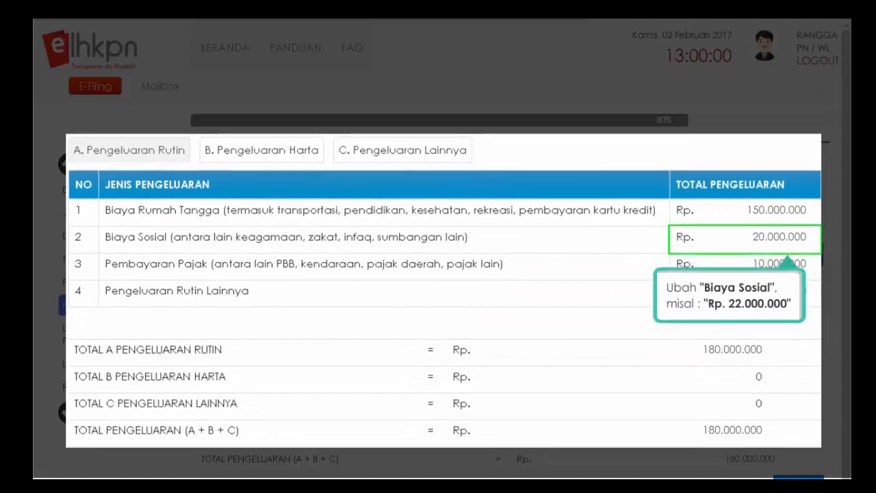
{"action": "type", "text": "22.000.000"}
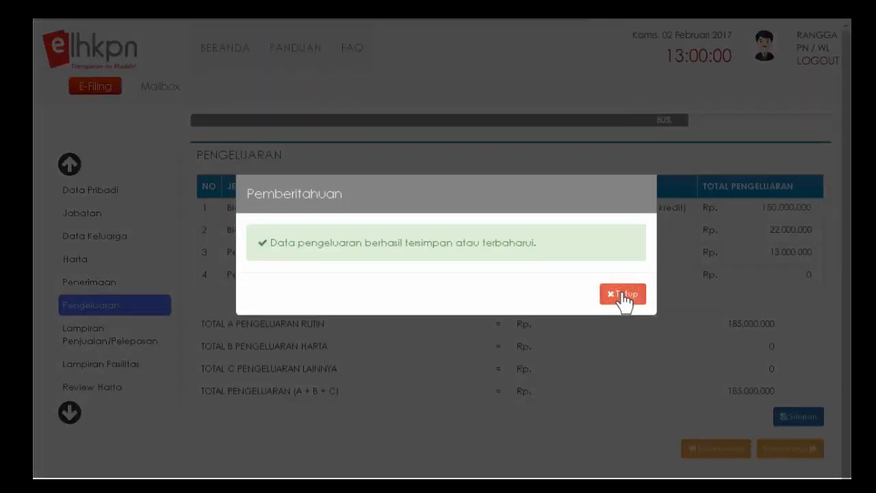
{"action": "left_click", "coordinate": [624, 296]}
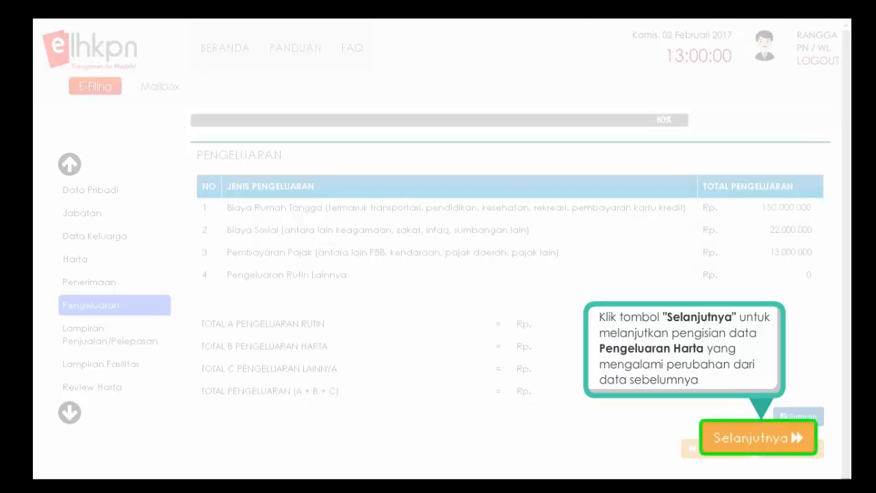
{"action": "left_click", "coordinate": [756, 445]}
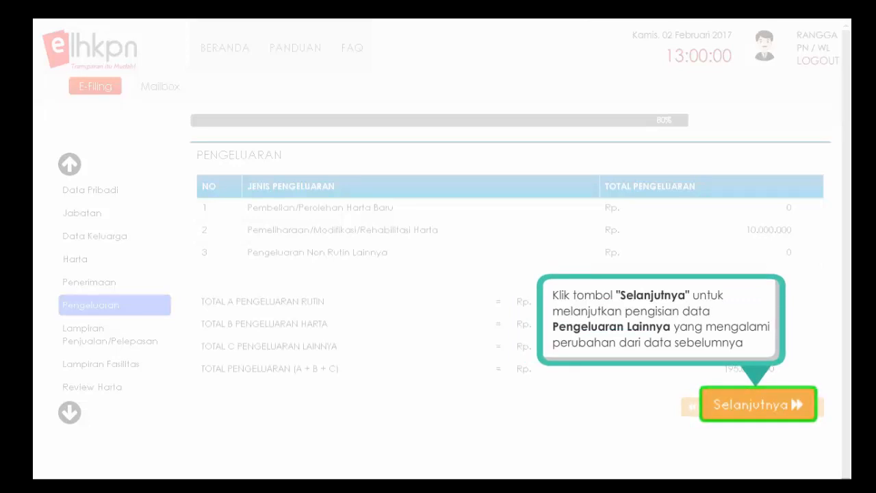
{"action": "left_click", "coordinate": [758, 405]}
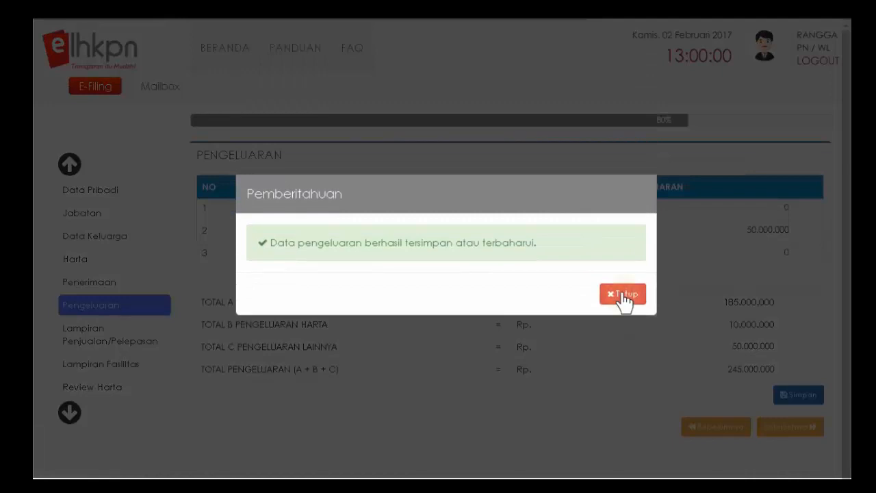
{"action": "left_click", "coordinate": [624, 295]}
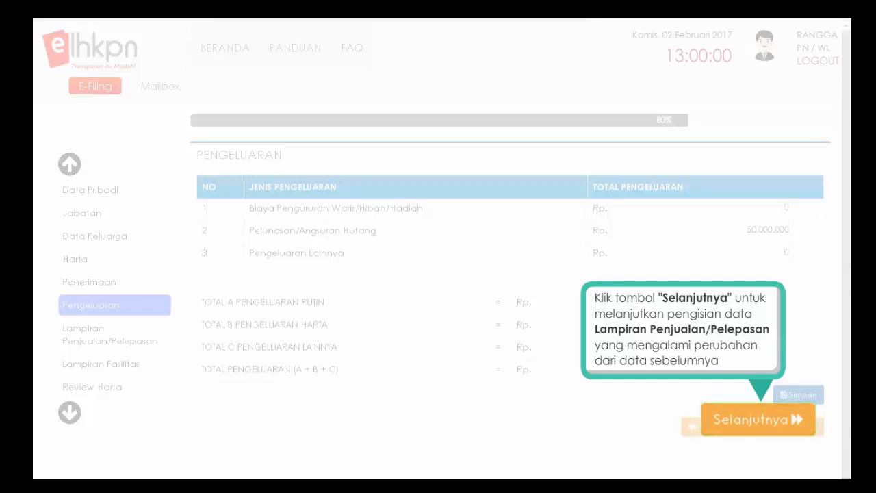
- Page through the Penjualan/Pelepasan and Penerimaan Harta attachments to reach Lampiran Fasilitas
{"action": "left_click", "coordinate": [759, 424]}
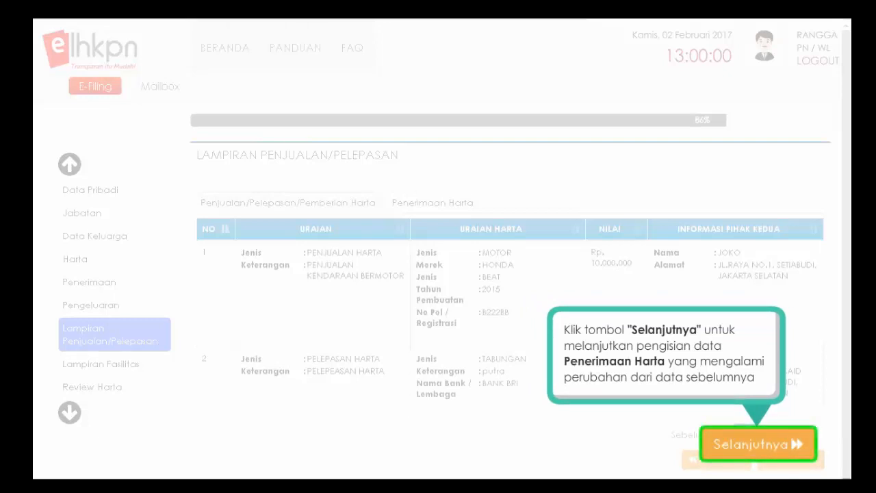
{"action": "left_click", "coordinate": [758, 454]}
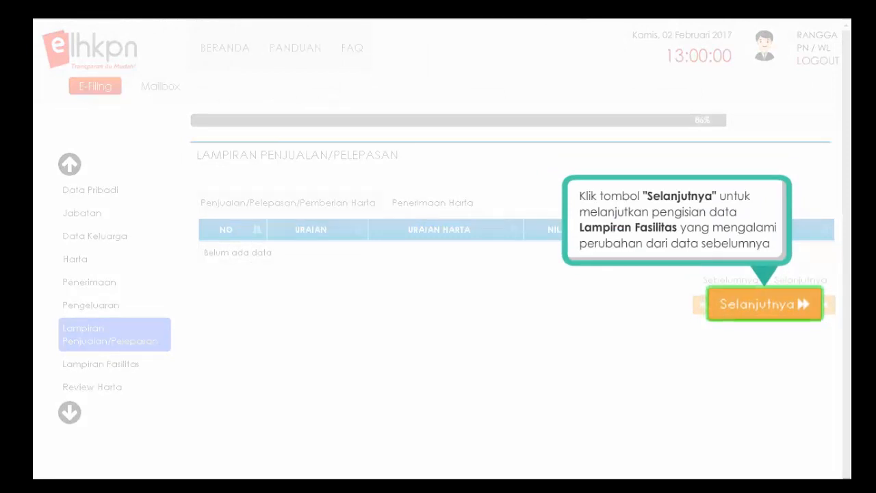
{"action": "left_click", "coordinate": [781, 310]}
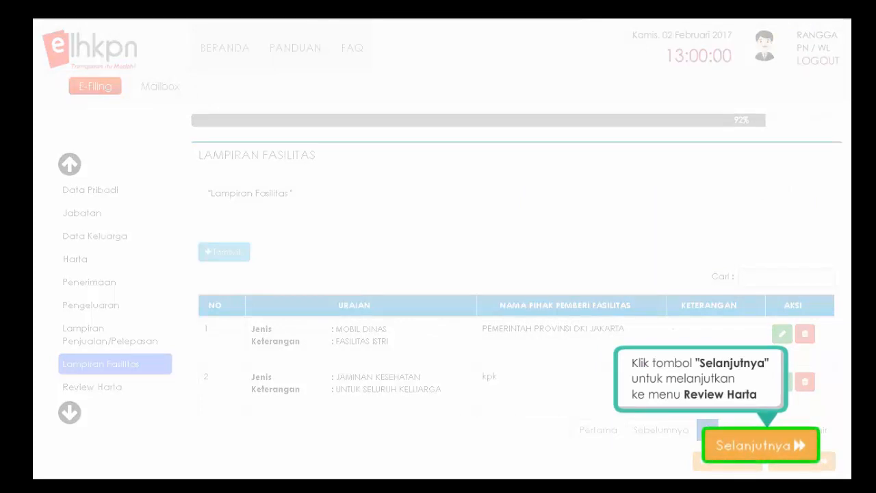
- Open Review Harta at 100% and start Kirim LHKPN to show the Periode 2017 summary
{"action": "left_click", "coordinate": [762, 453]}
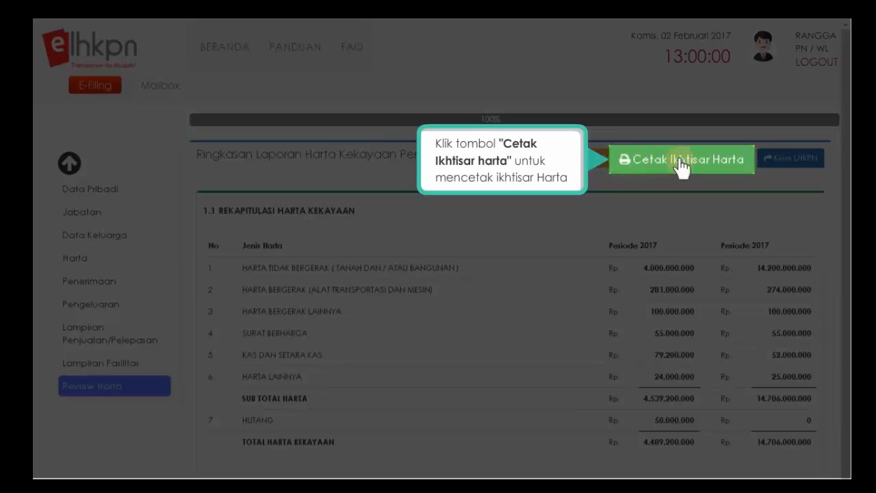
{"action": "left_click", "coordinate": [682, 164]}
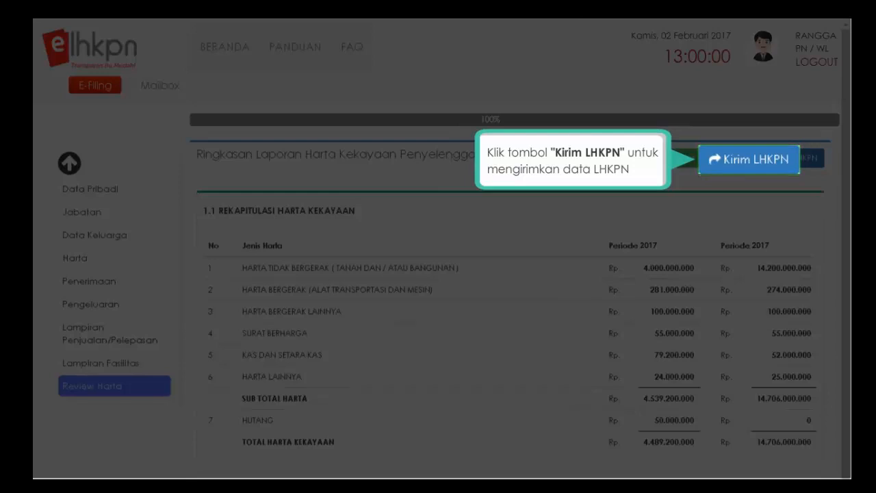
{"action": "left_click", "coordinate": [744, 170]}
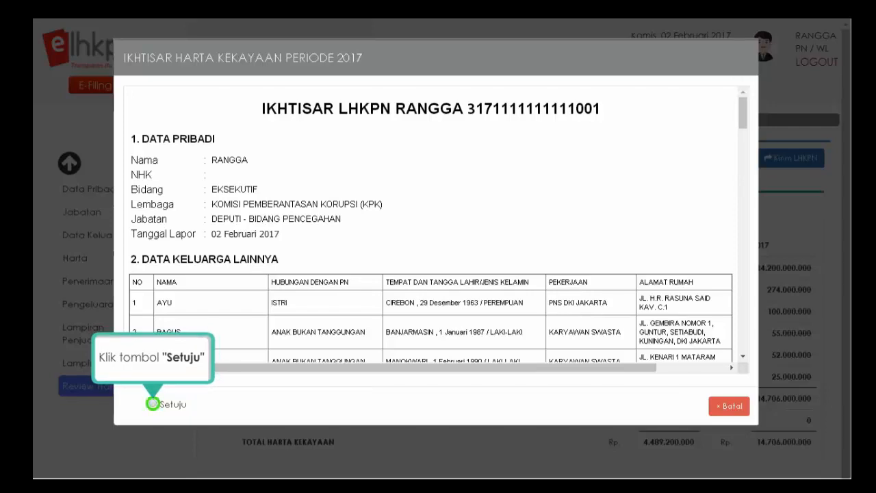
- Tick Setuju on the Ikhtisar Harta Kekayaan 2017 summary and on Lampiran 3 Surat Kuasa Mengumumkan
{"action": "left_click", "coordinate": [153, 404]}
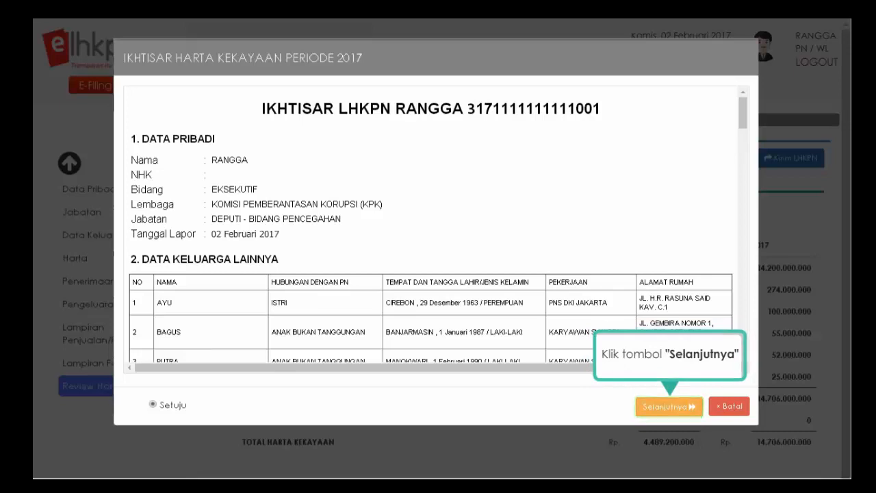
{"action": "left_click", "coordinate": [668, 407]}
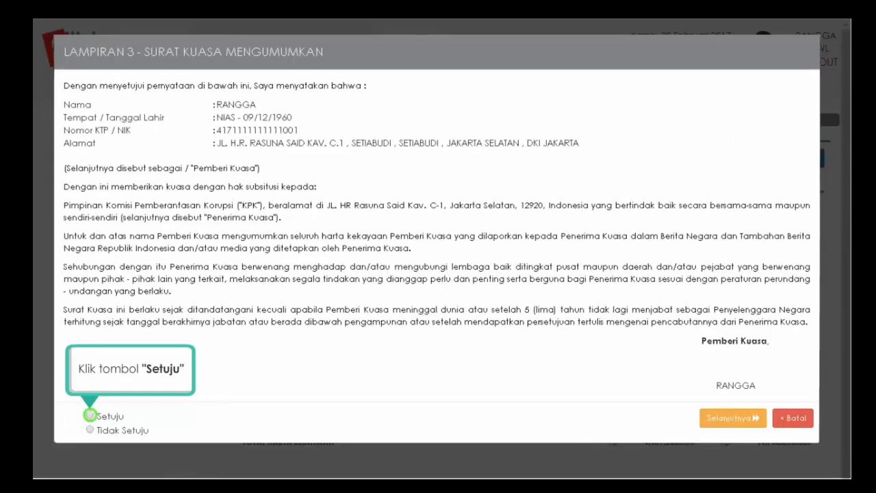
{"action": "left_click", "coordinate": [90, 416]}
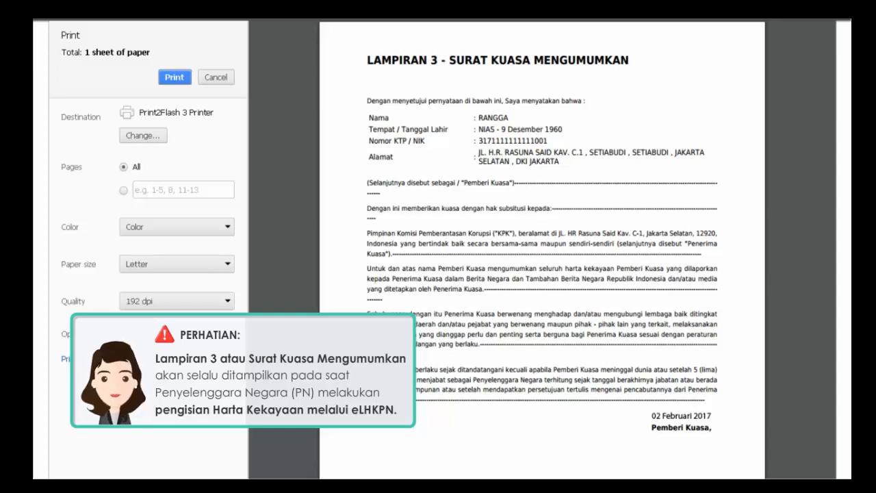
- Print the Lampiran 3 Surat Kuasa Mengumumkan letter dated 02 Februari 2017
{"action": "left_click", "coordinate": [174, 77]}
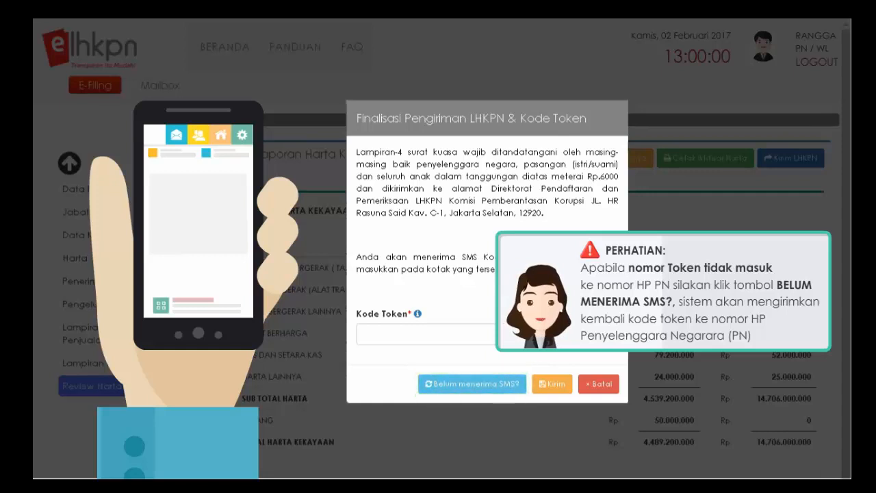
- Resend the SMS token, send the 2017 report, and confirm Riwayat LHKPN shows Terkirim
{"action": "left_click", "coordinate": [473, 384]}
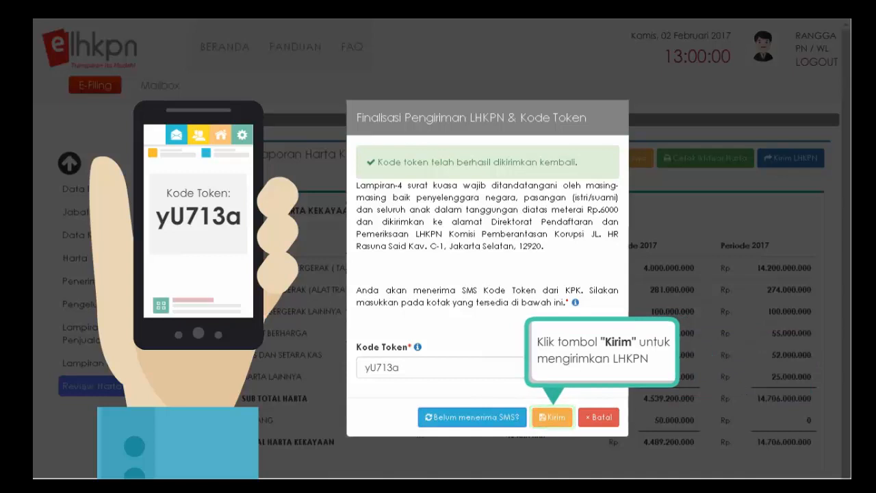
{"action": "left_click", "coordinate": [553, 419]}
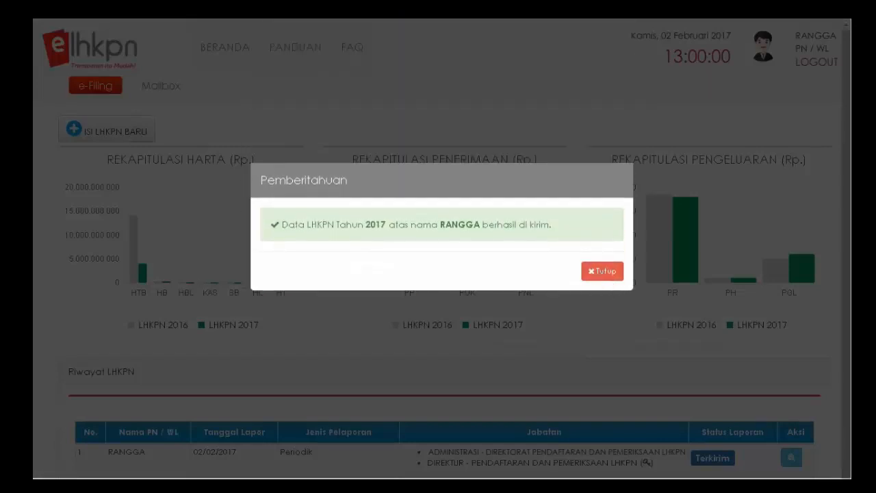
{"action": "scroll", "coordinate": [438, 287], "scroll_direction": "down", "scroll_amount": 2}
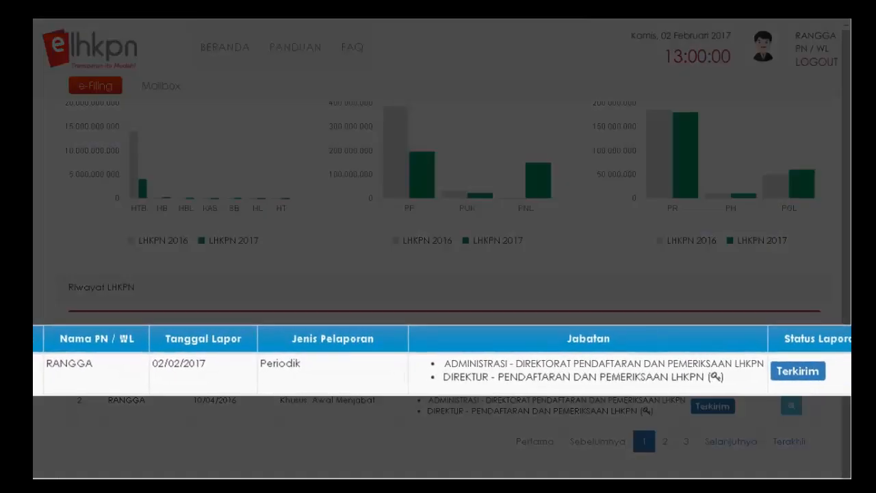